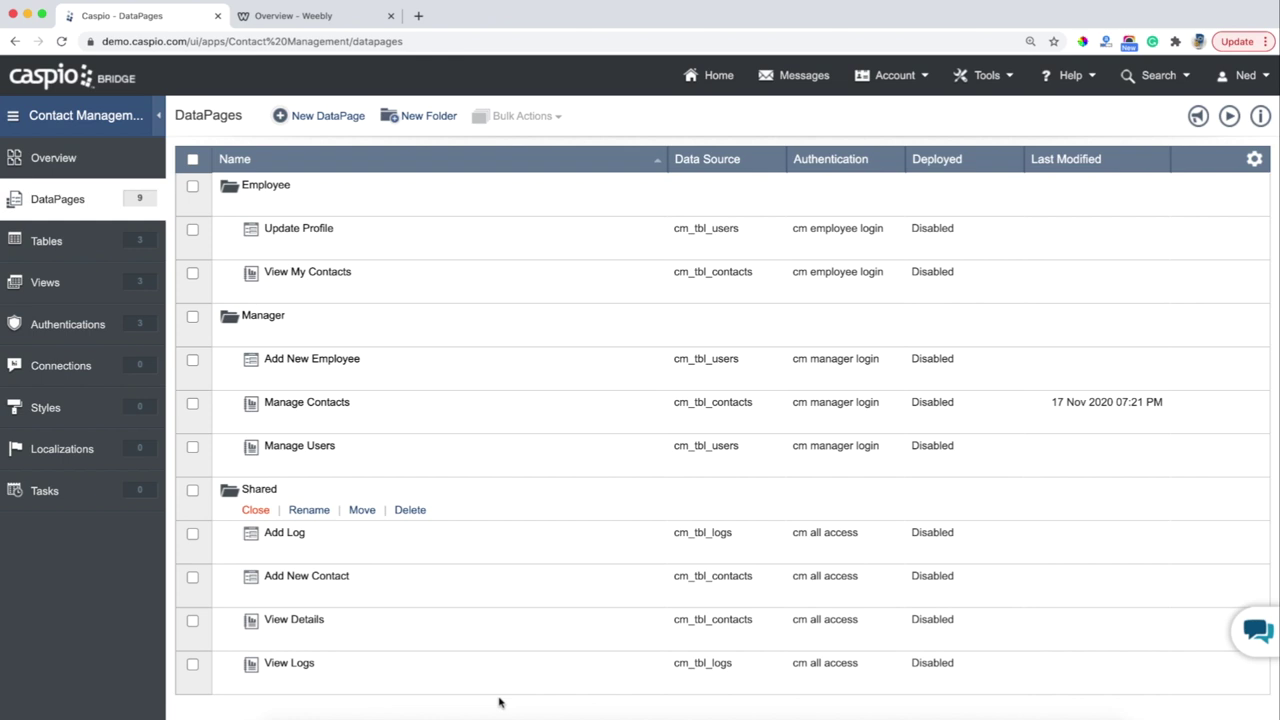
# Switch from the Caspio Bridge DataPages list to the Weebly site overview.
pyautogui.click(343, 18)
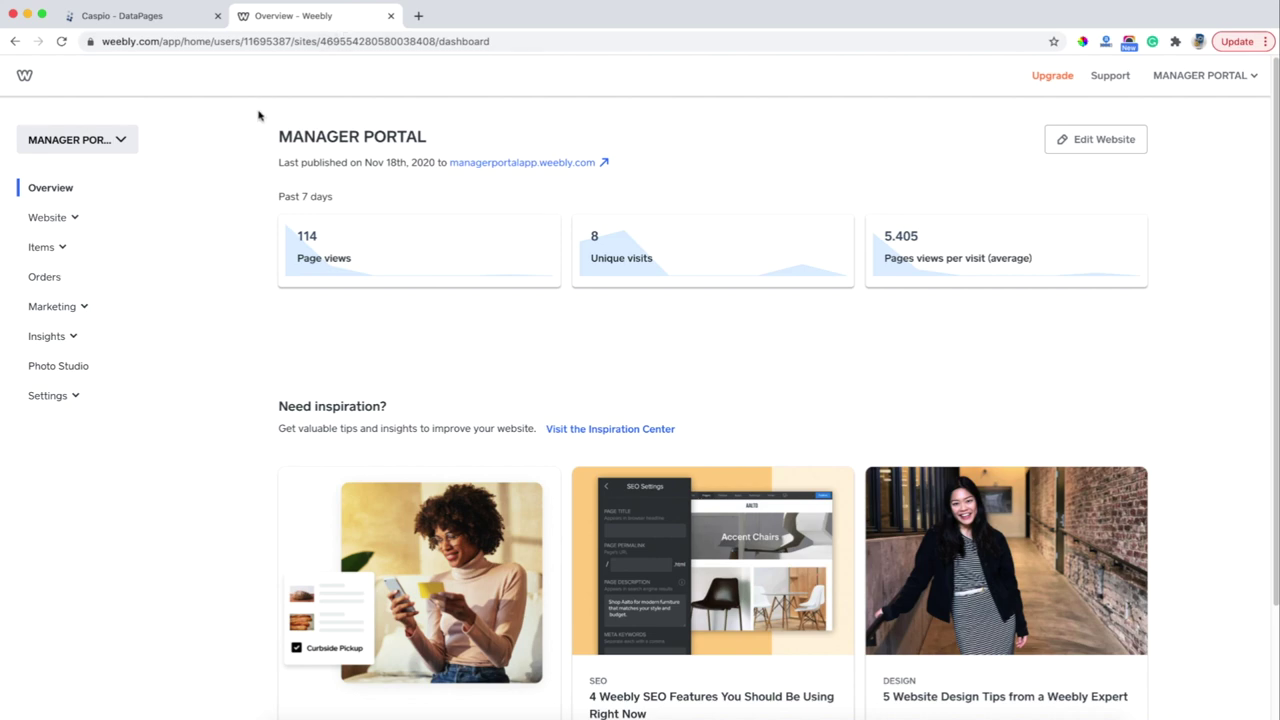
# Select the MANAGER PORTAL site and launch it in the Weebly editor.
pyautogui.click(121, 142)
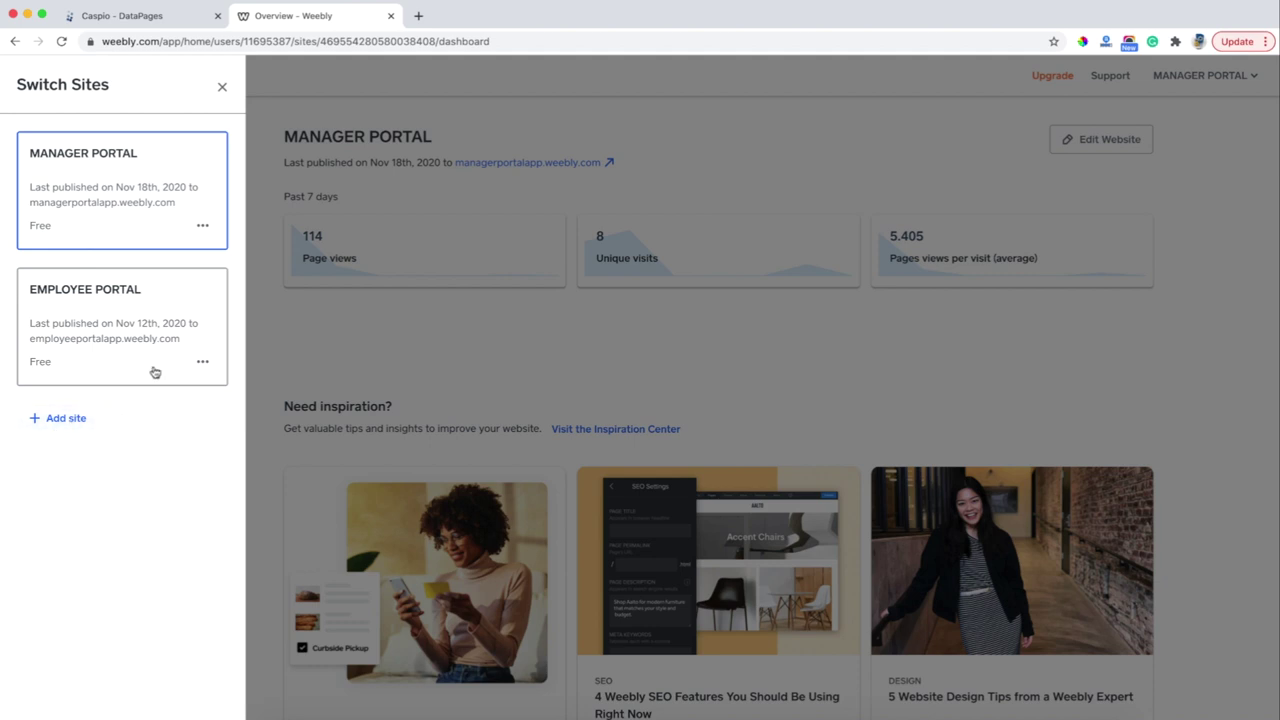
pyautogui.click(136, 189)
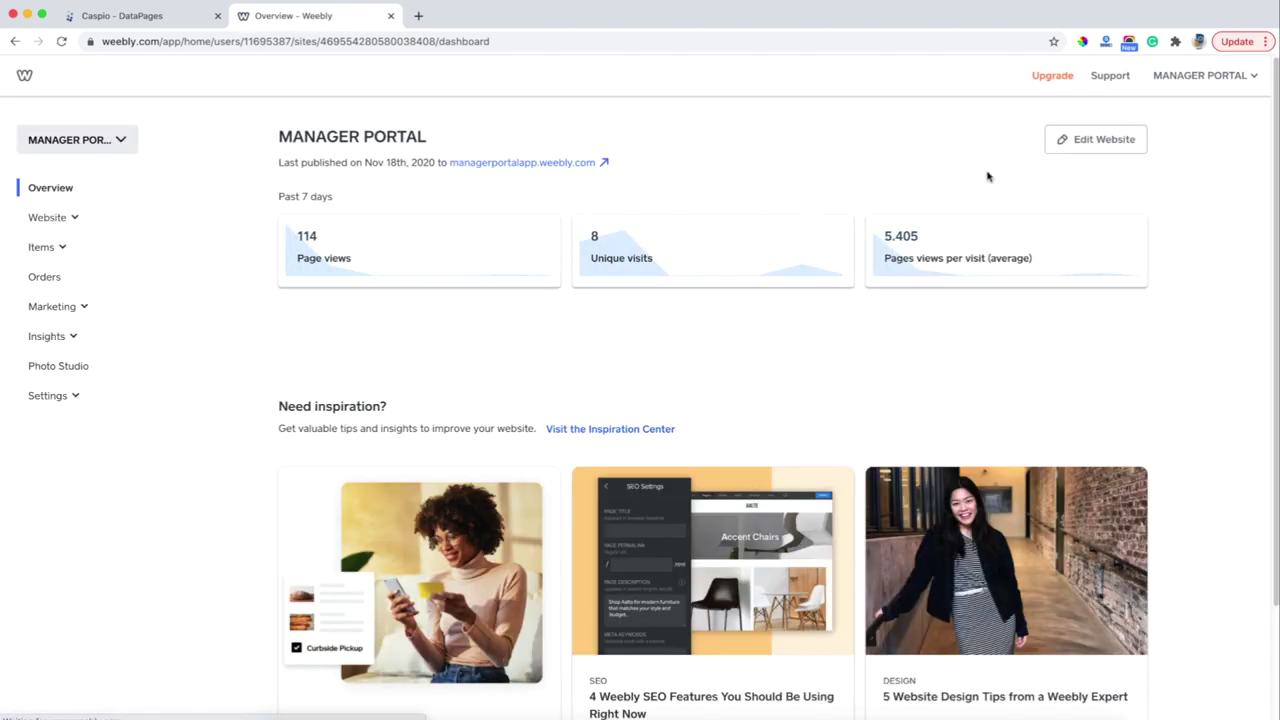
pyautogui.click(1100, 147)
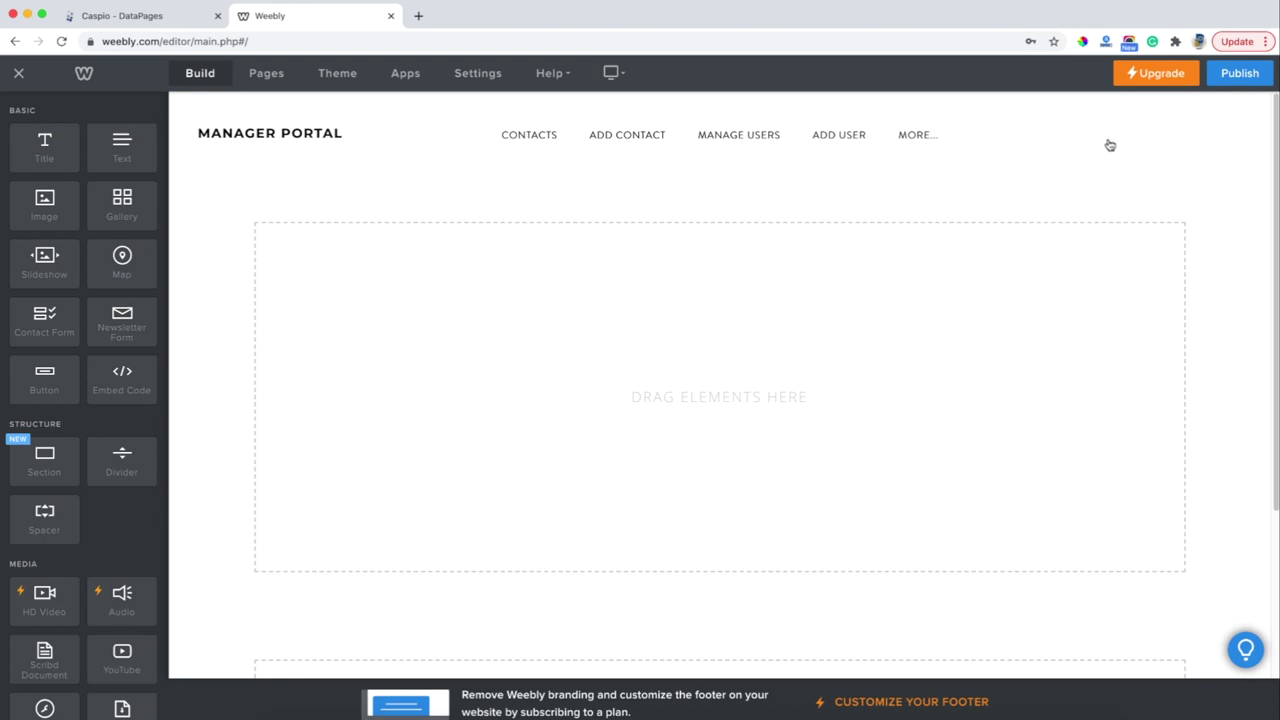
# Browse the Theme Gallery, close it without changing the theme, and show the Pages list.
pyautogui.click(338, 84)
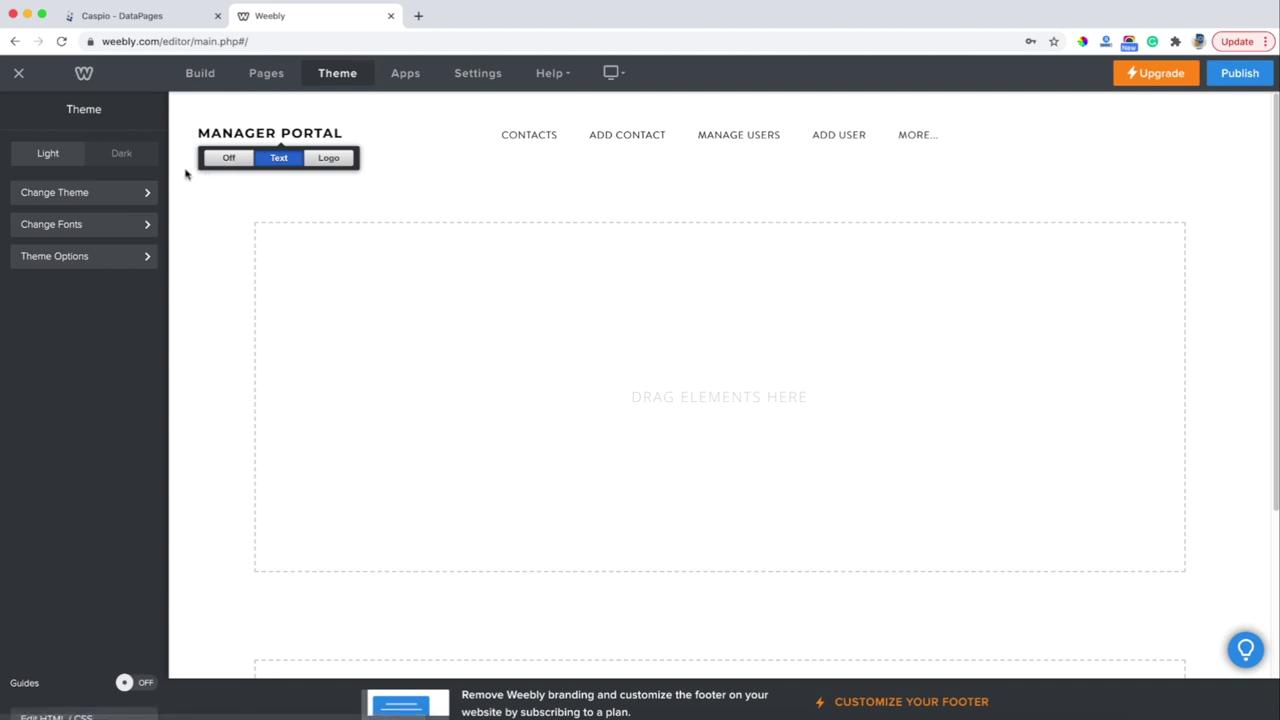
pyautogui.click(86, 195)
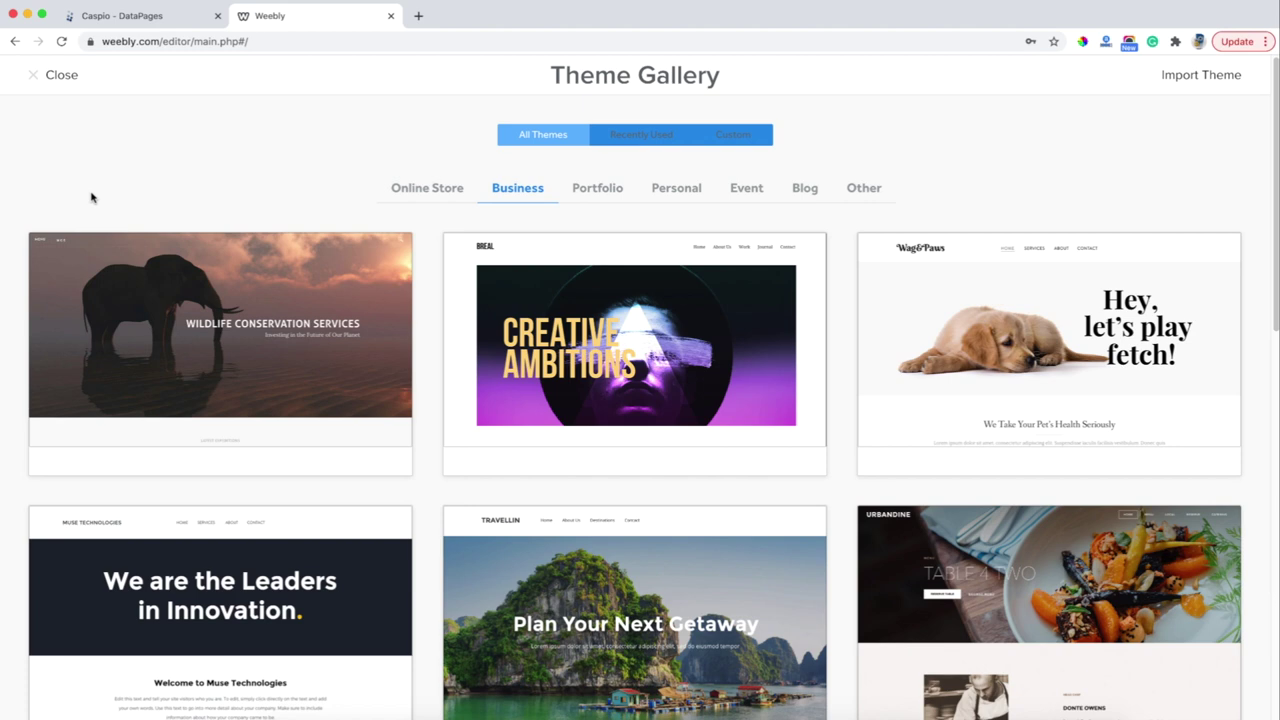
pyautogui.scroll(-3, 100, 190)
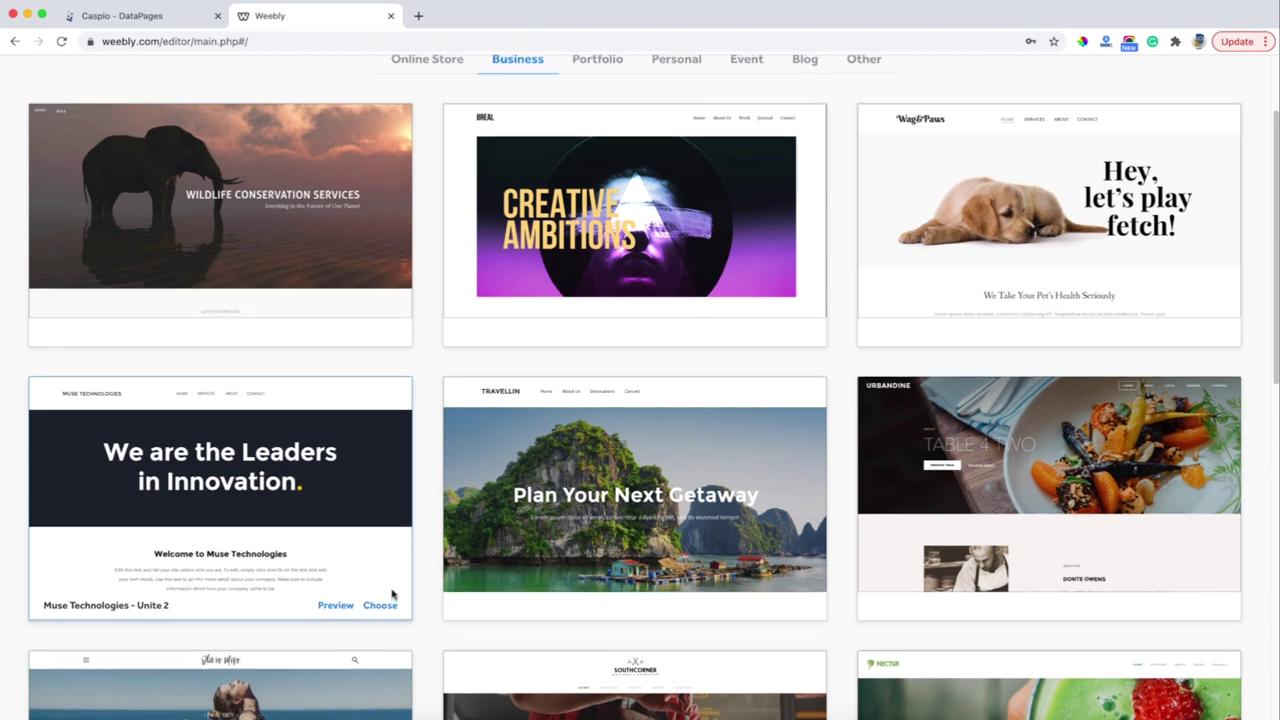
pyautogui.scroll(3, 123, 200)
pyautogui.click(47, 78)
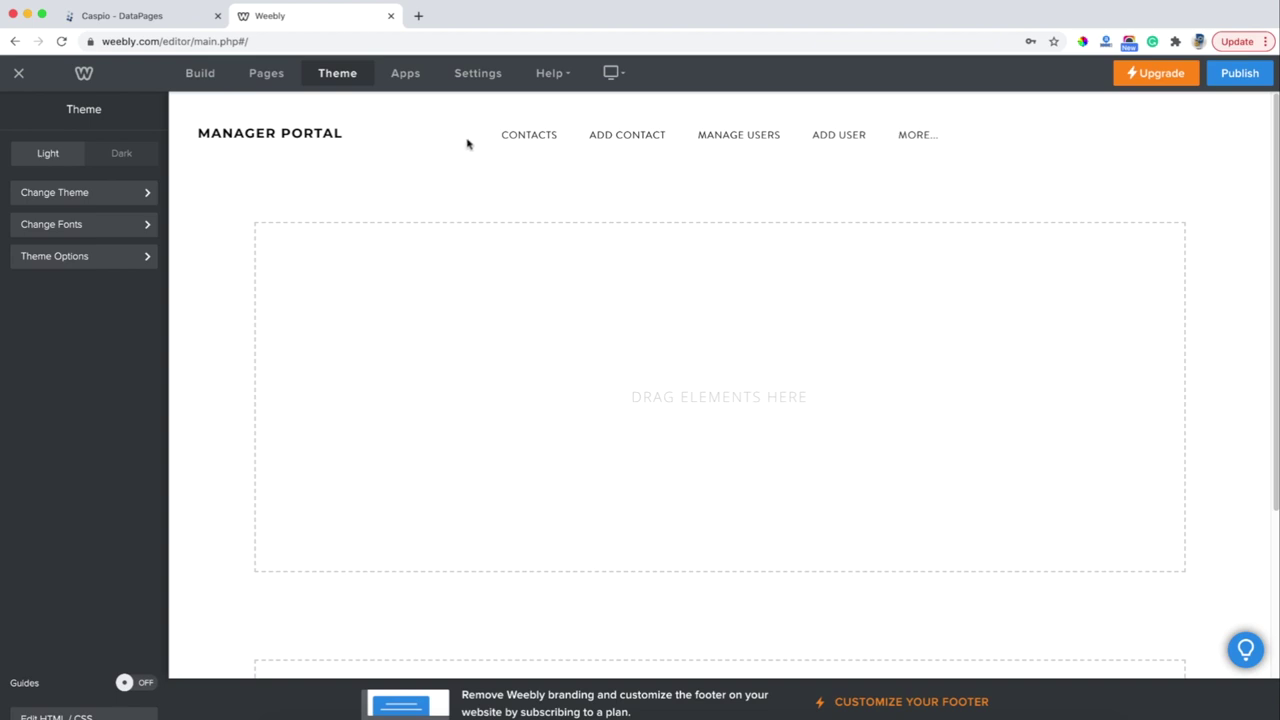
pyautogui.click(266, 75)
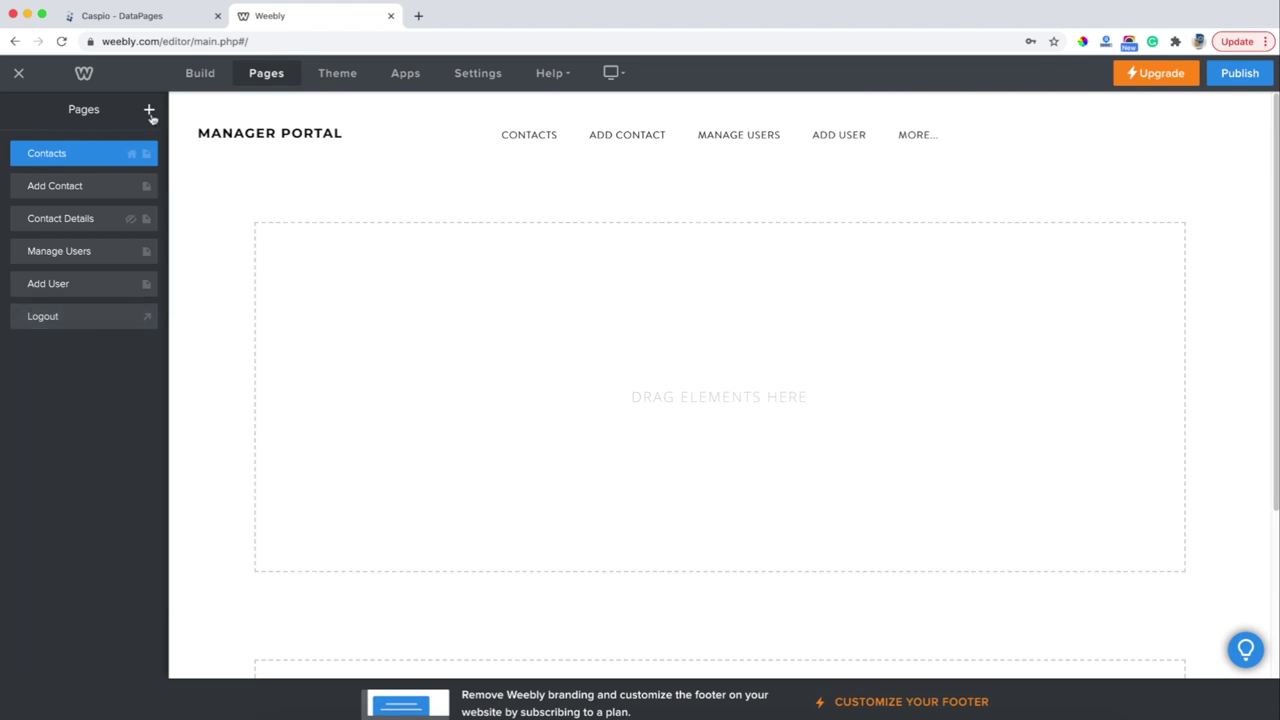
# Open the Contact Details page settings, leave Hide in Navigation on, and return to Pages.
pyautogui.click(150, 110)
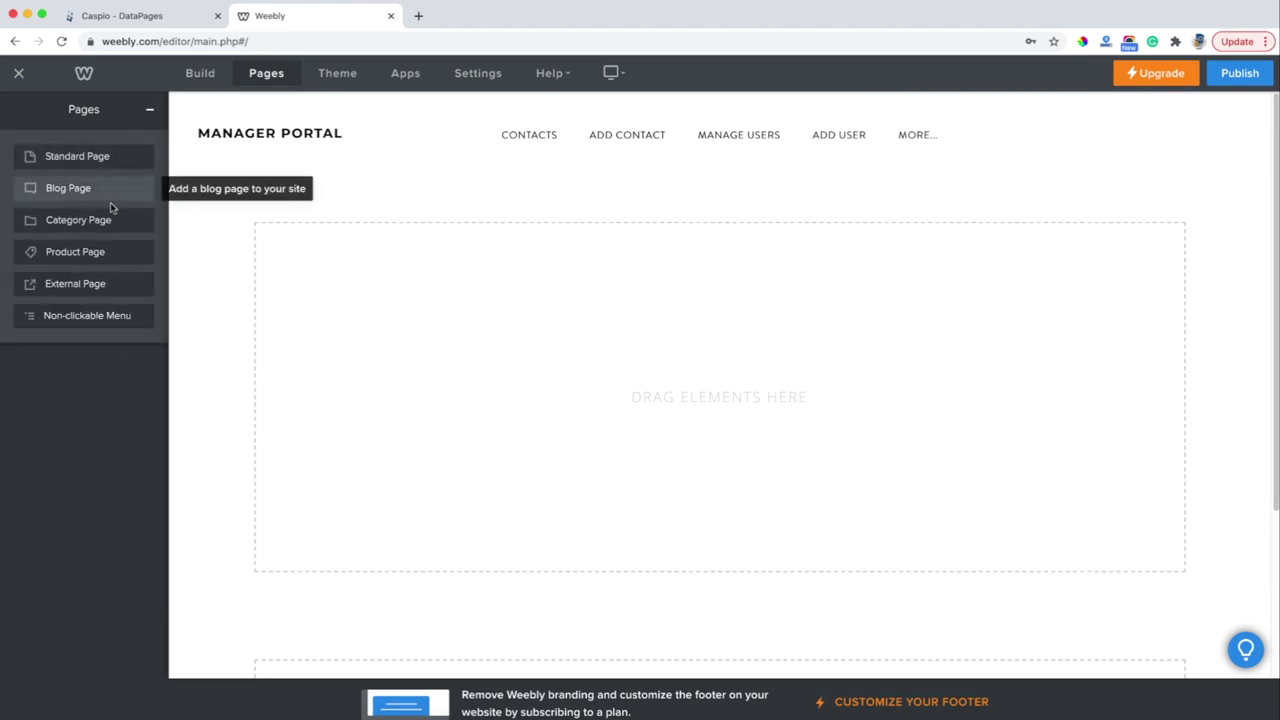
pyautogui.click(150, 111)
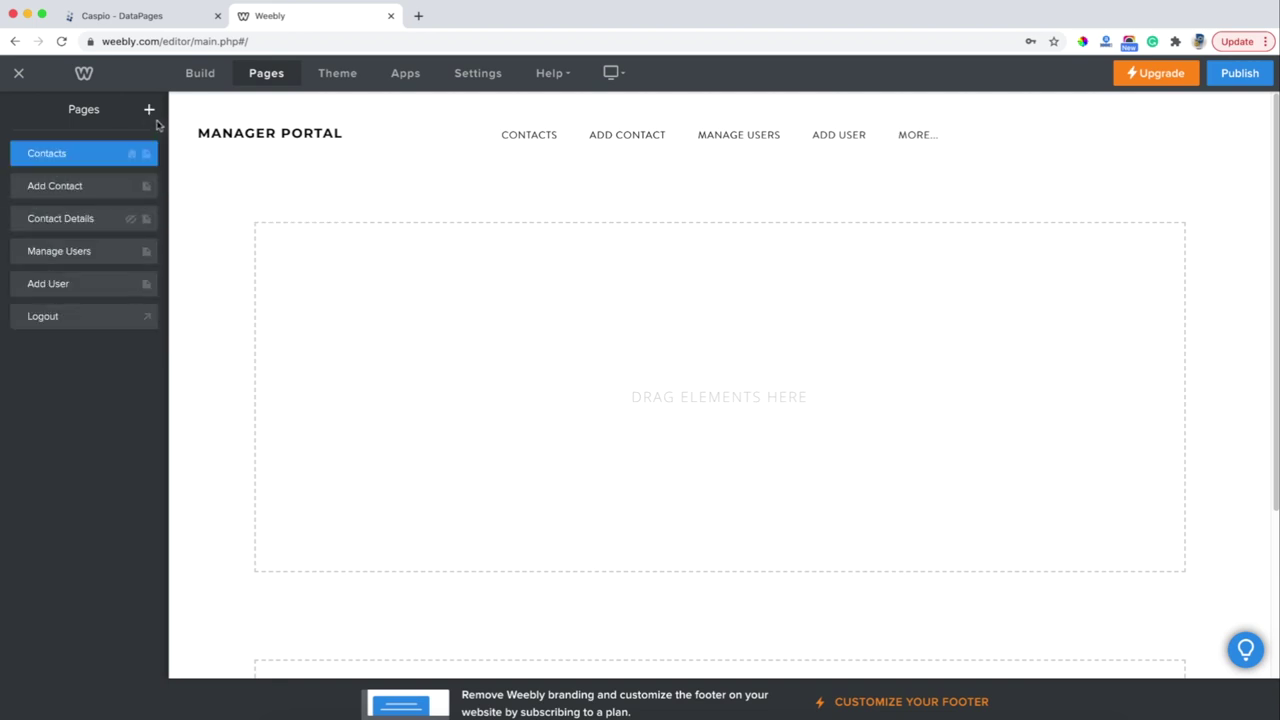
pyautogui.click(72, 224)
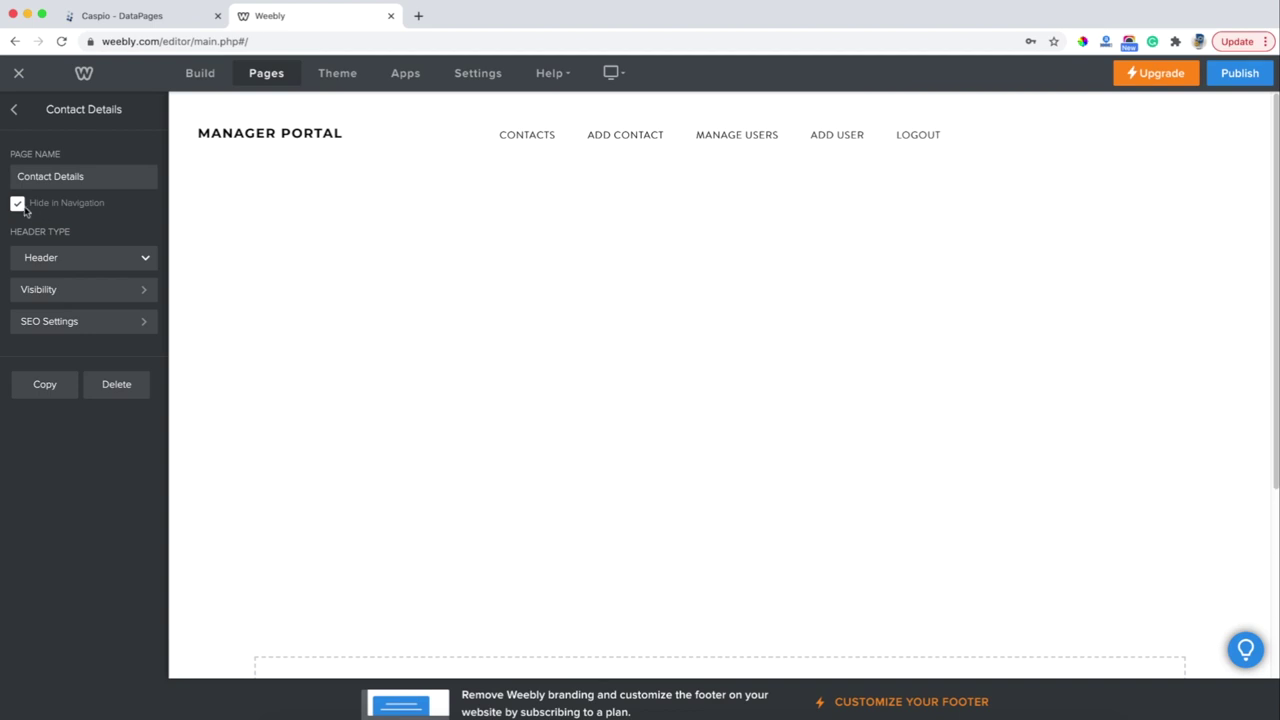
pyautogui.click(19, 208)
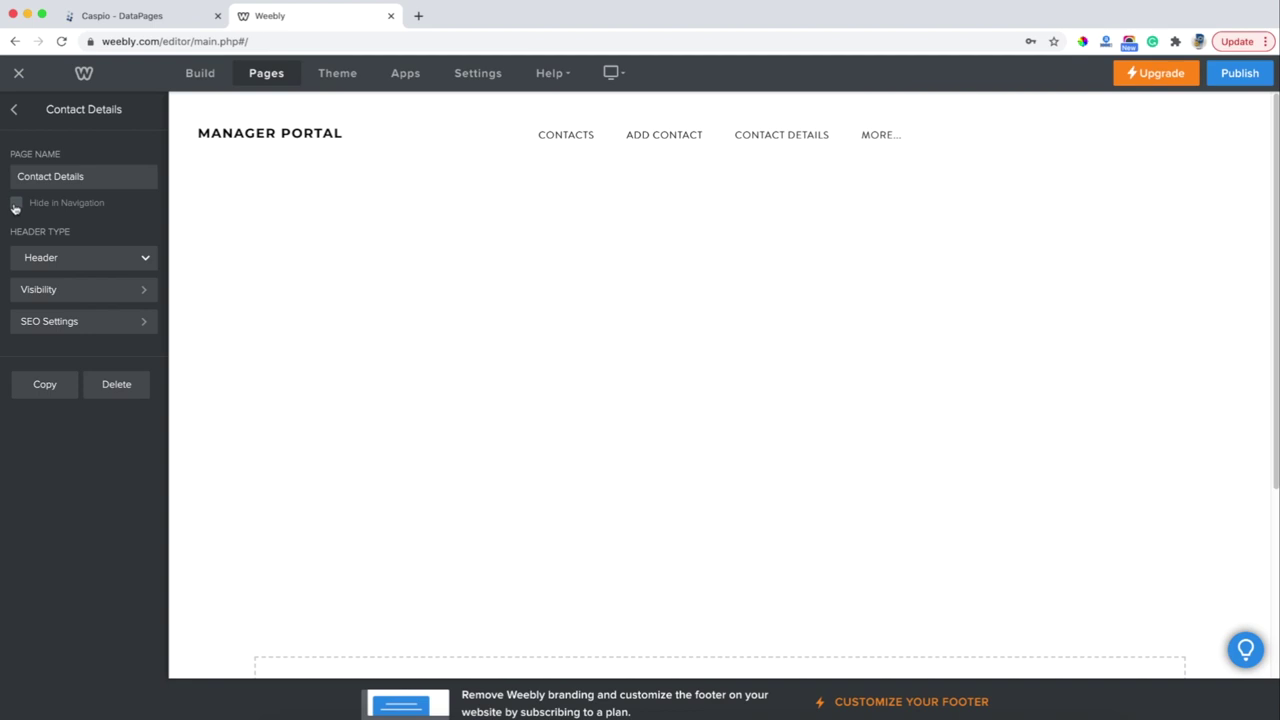
pyautogui.click(16, 204)
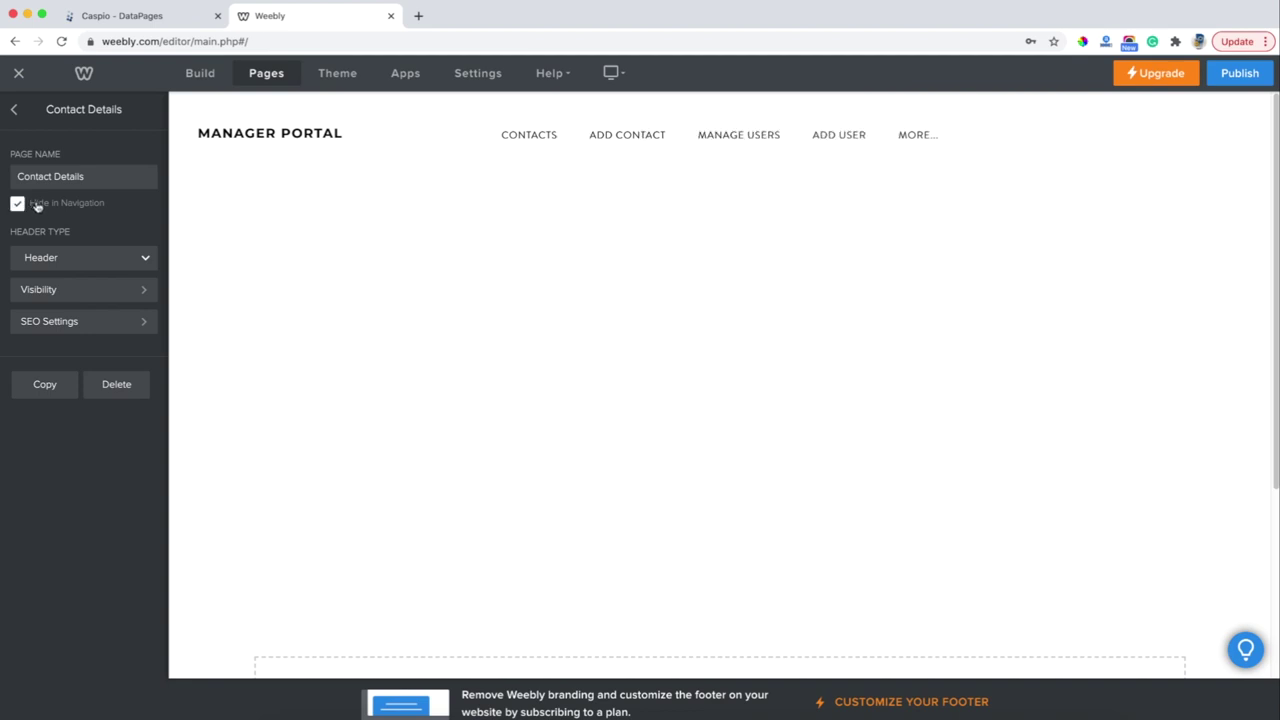
pyautogui.click(15, 111)
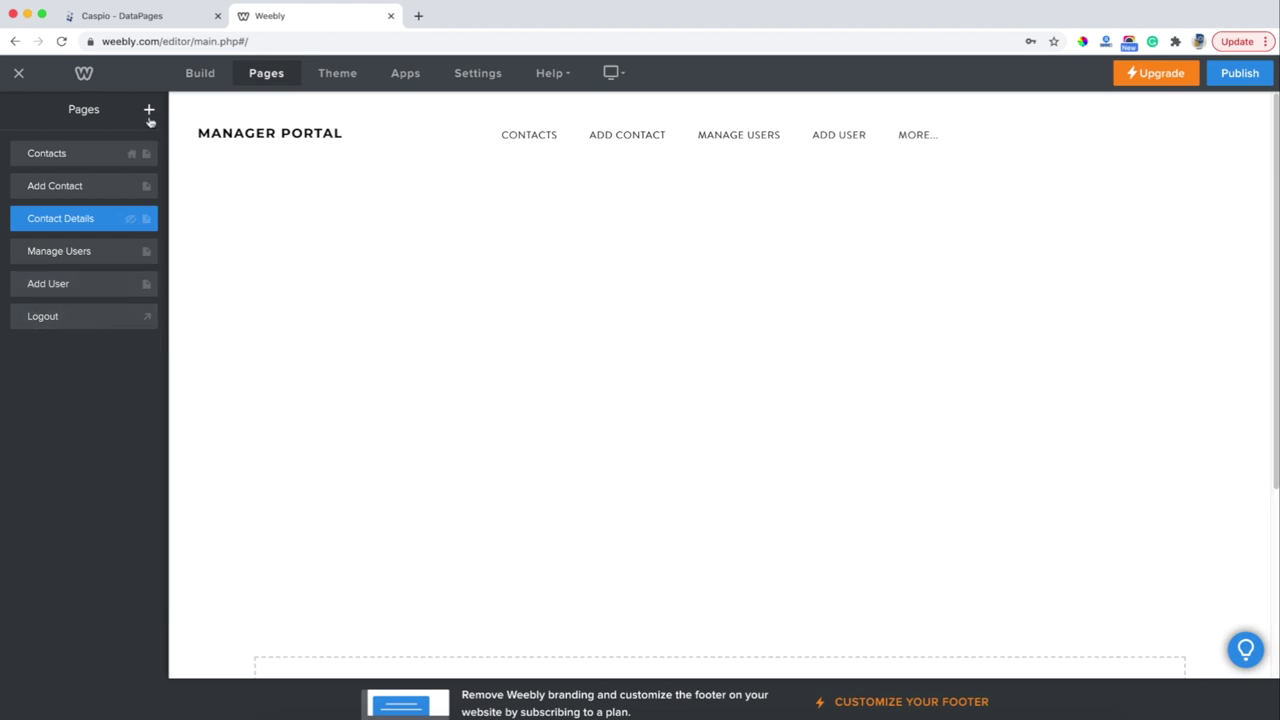
# Dismiss the page-type menu and show the Build element palette.
pyautogui.click(149, 109)
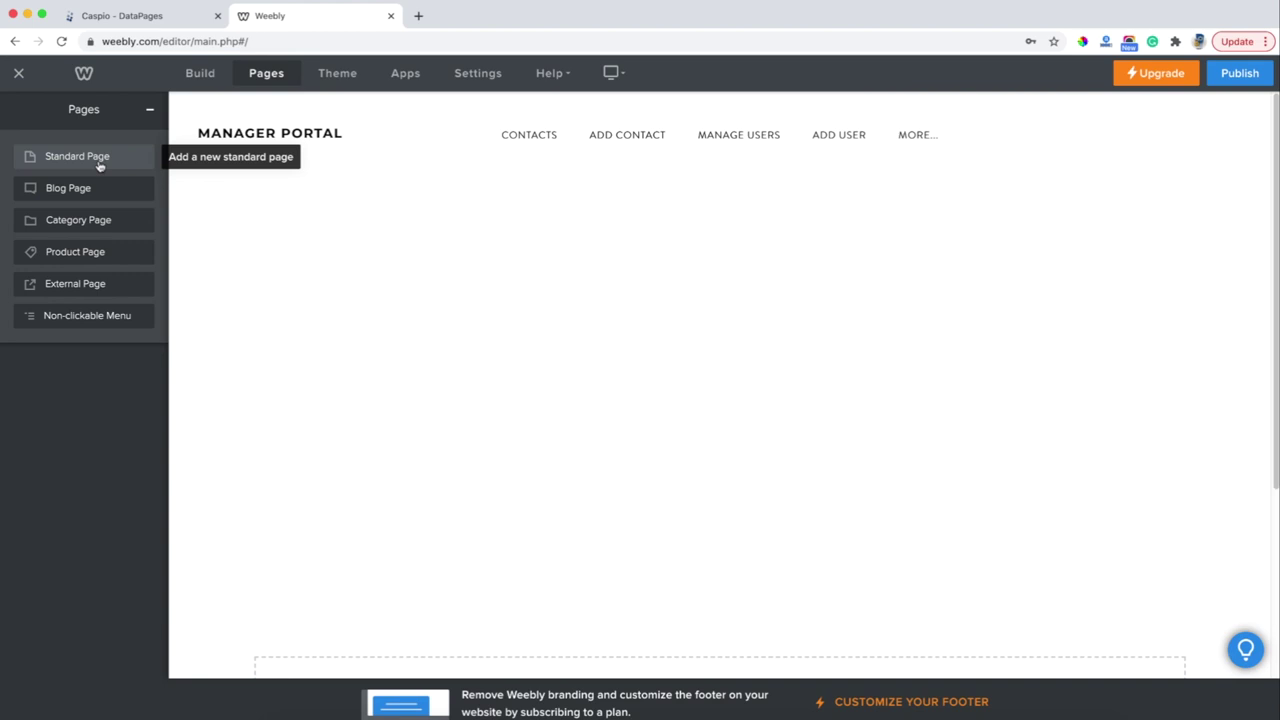
pyautogui.click(151, 112)
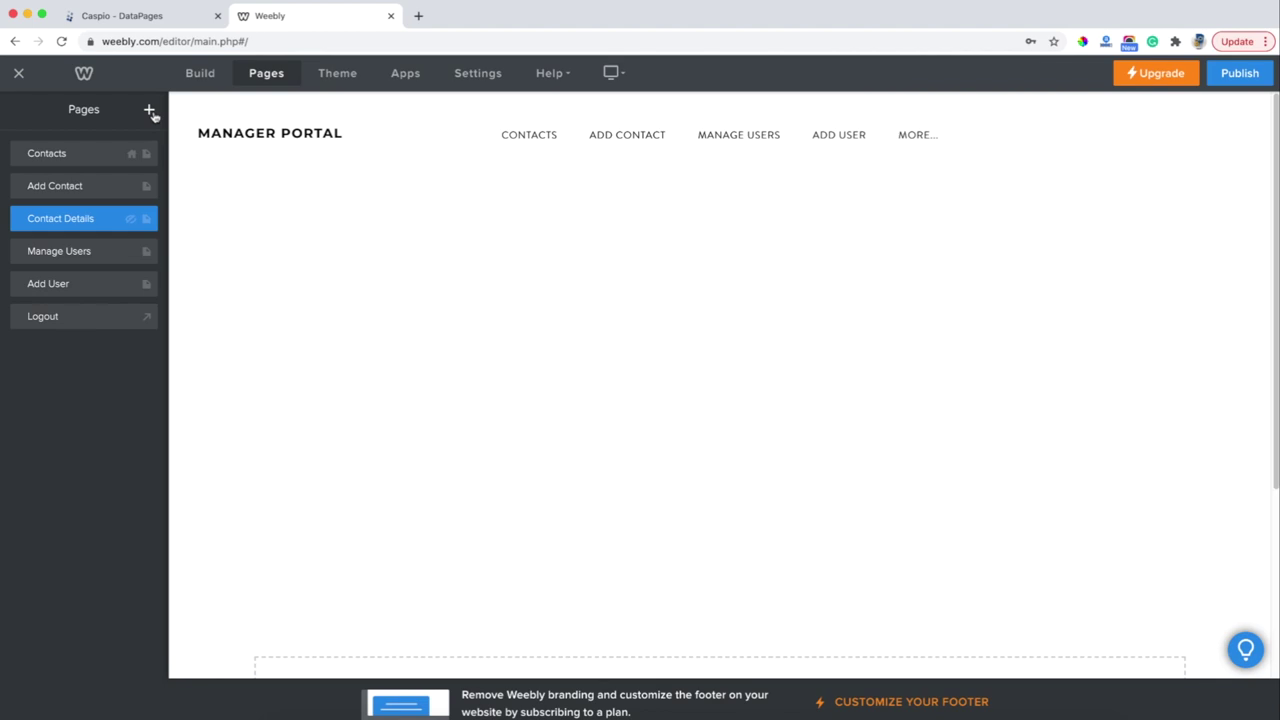
pyautogui.click(203, 80)
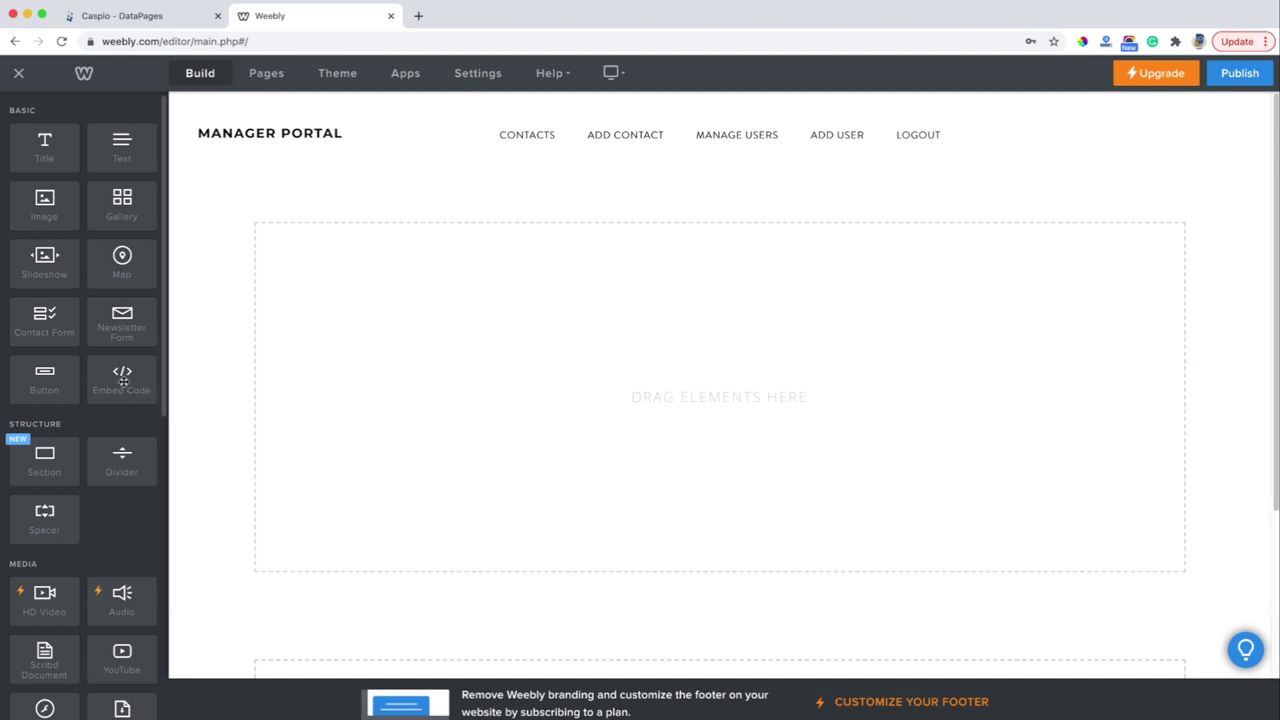
# Drop an Embed Code block onto the Contacts page and open its custom HTML editor.
pyautogui.moveTo(133, 385); pyautogui.dragTo(492, 352)
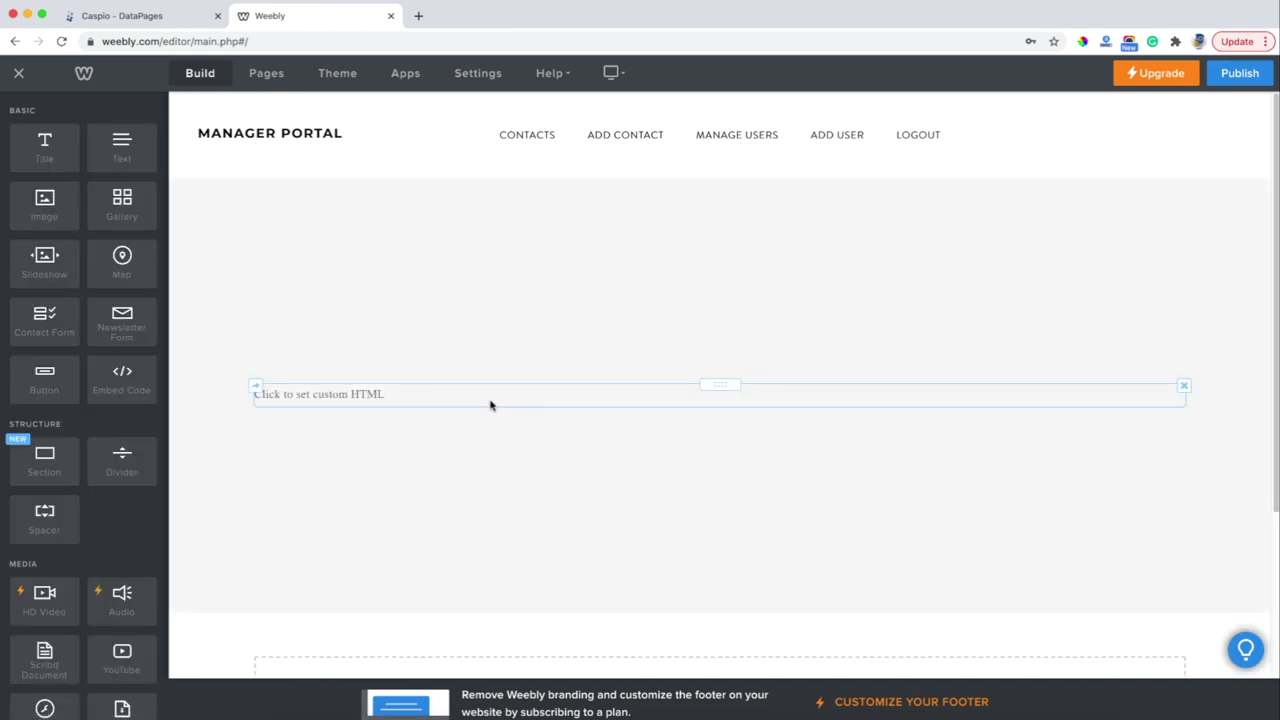
pyautogui.click(490, 404)
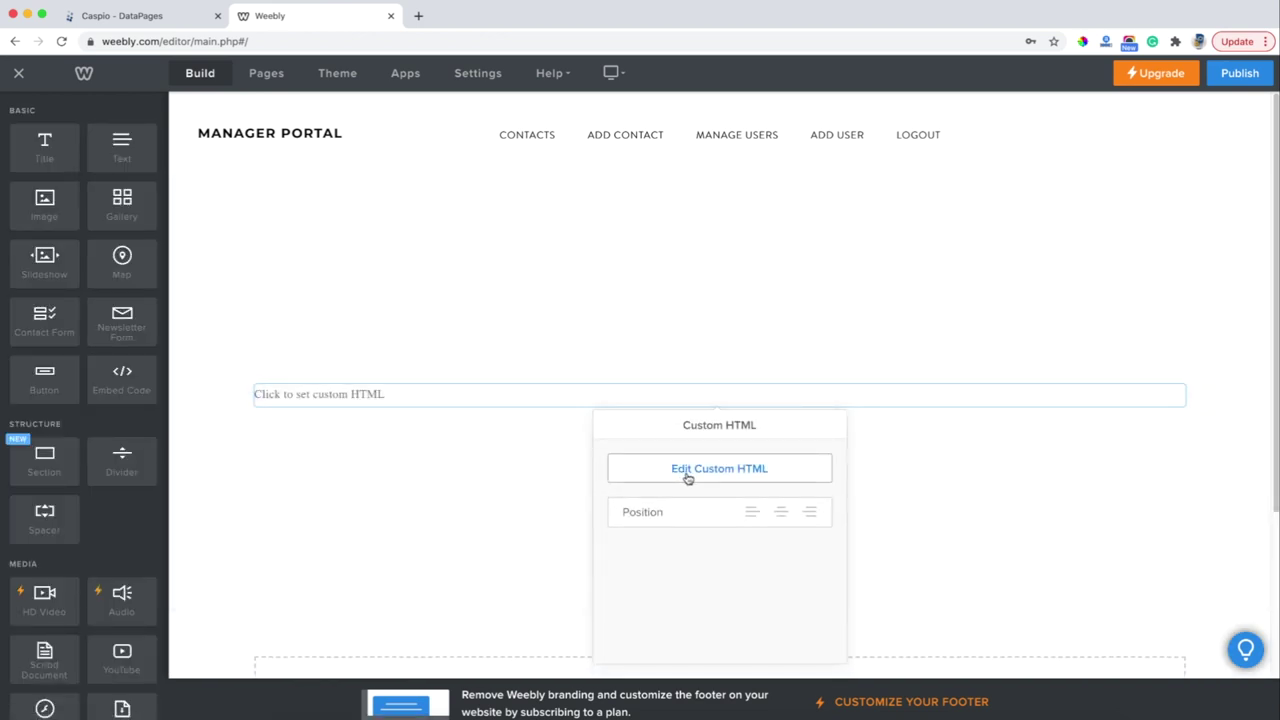
pyautogui.click(688, 478)
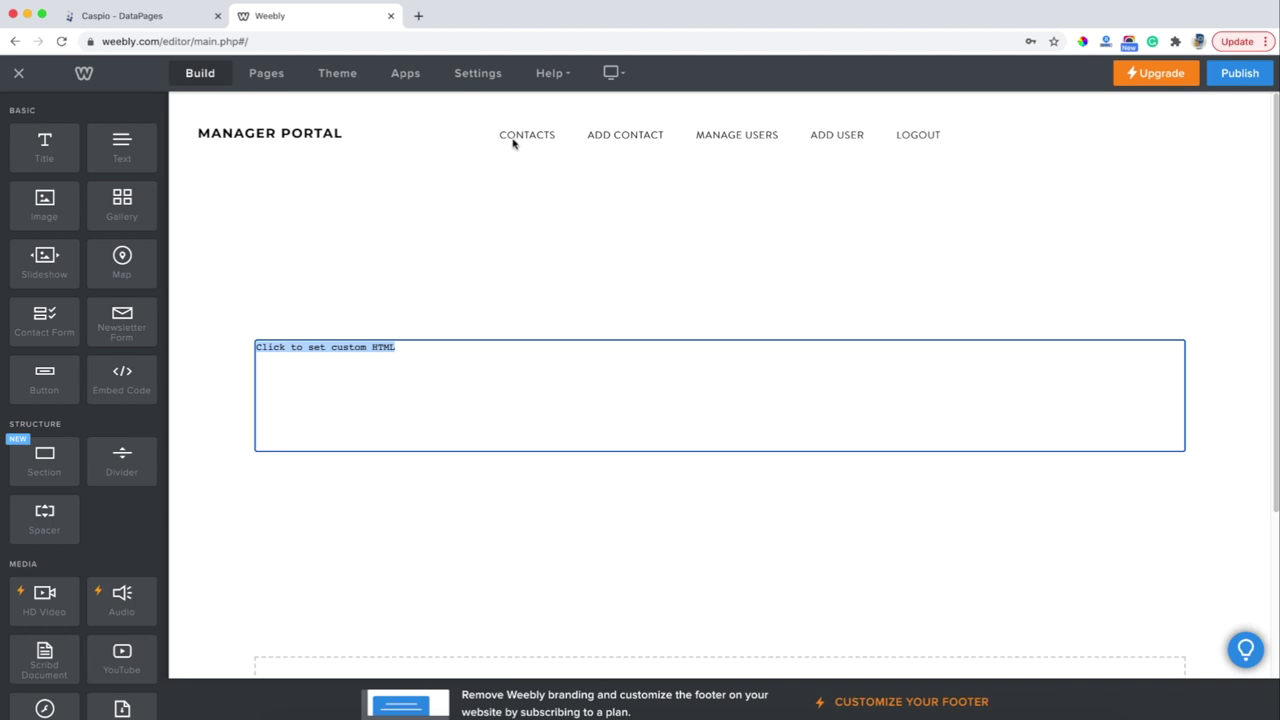
pyautogui.click(163, 18)
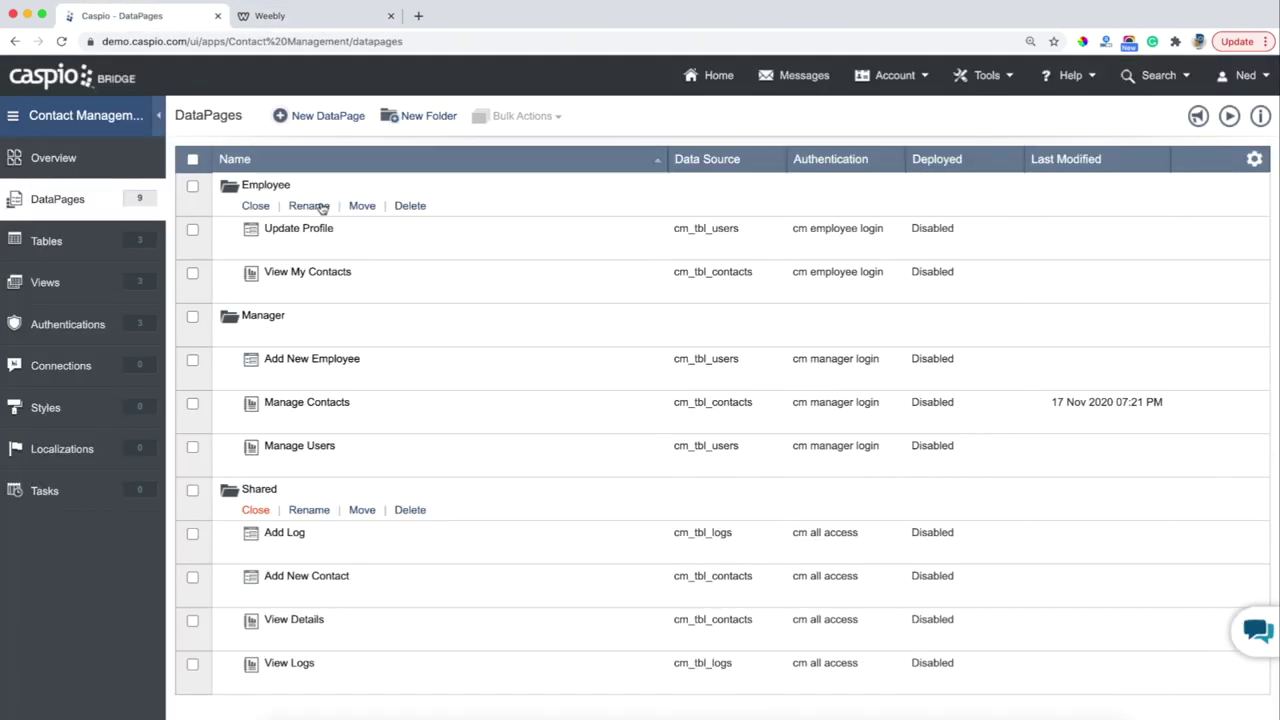
# Set Manage Contacts deployment to Enabled and copy its embed code.
pyautogui.moveTo(318, 363)
pyautogui.moveTo(325, 416)
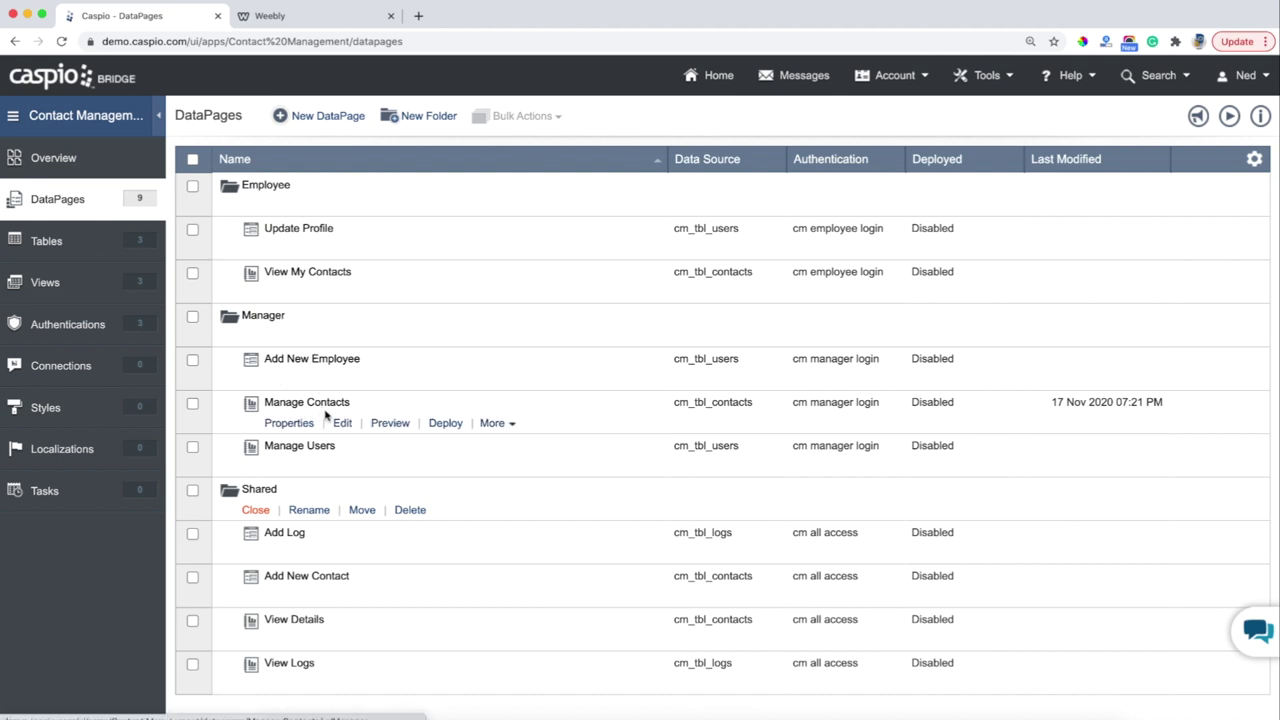
pyautogui.click(445, 424)
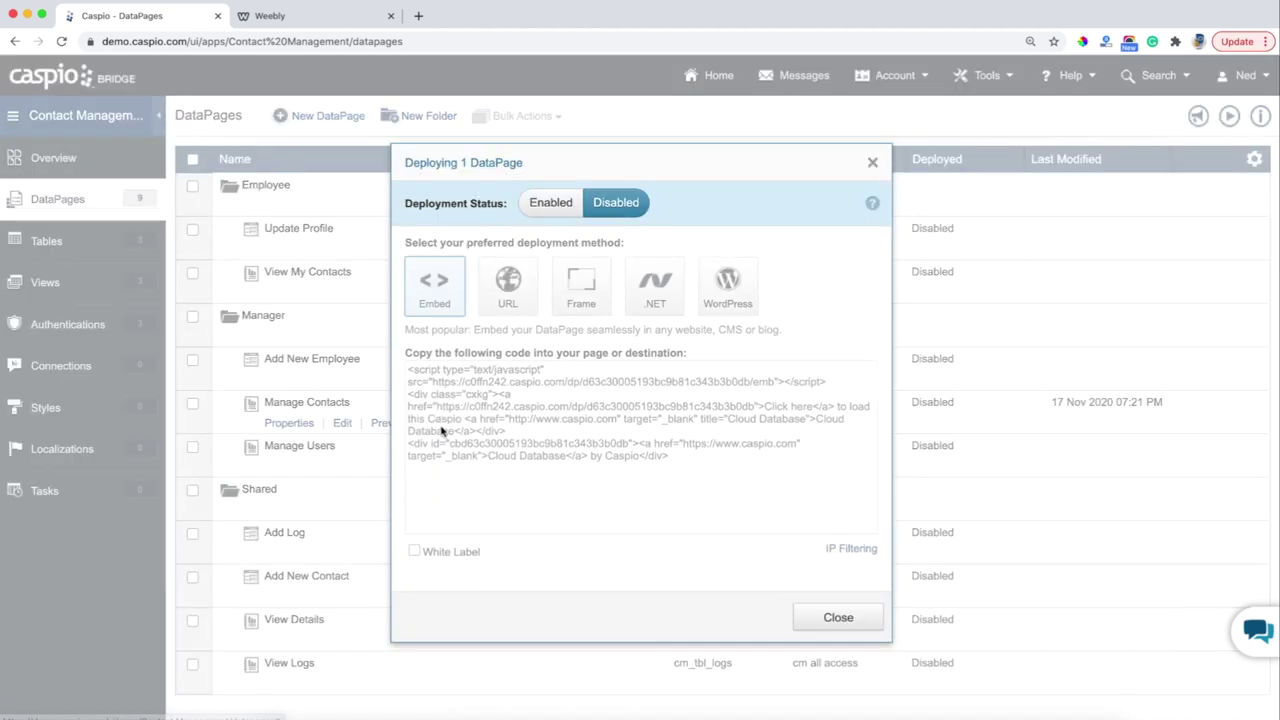
pyautogui.click(552, 209)
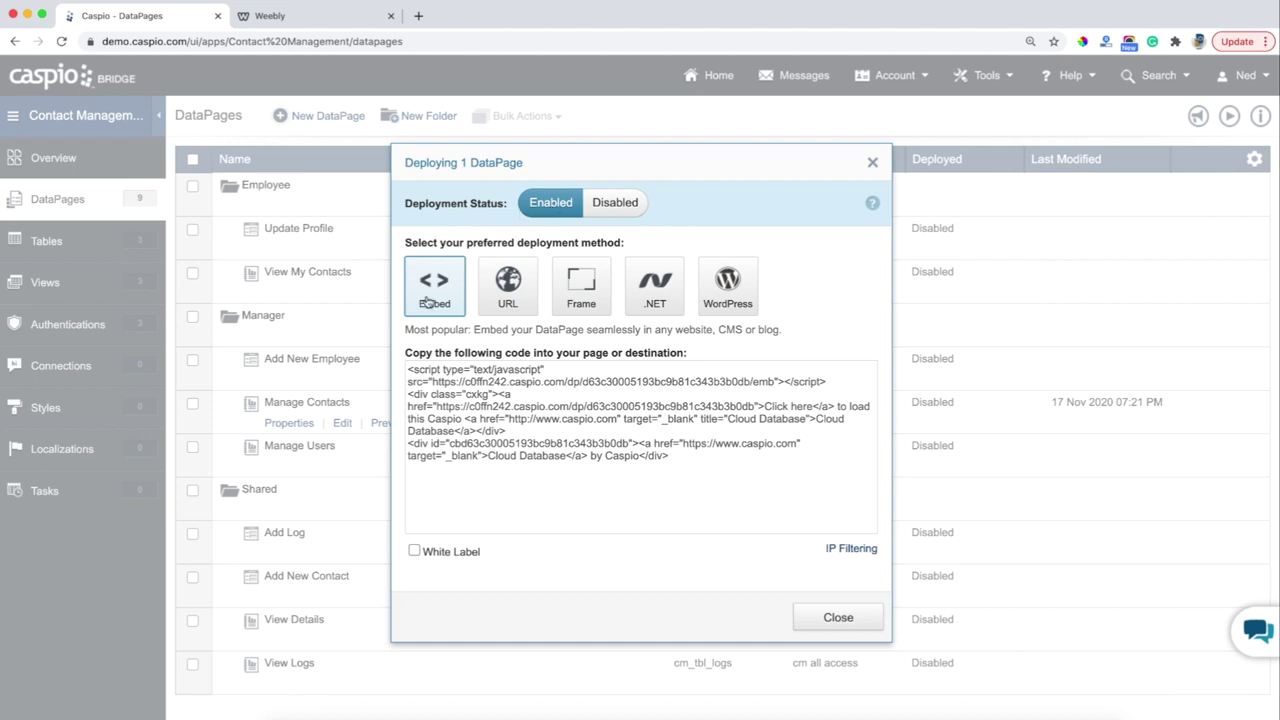
pyautogui.click(453, 390)
pyautogui.rightClick(459, 395)
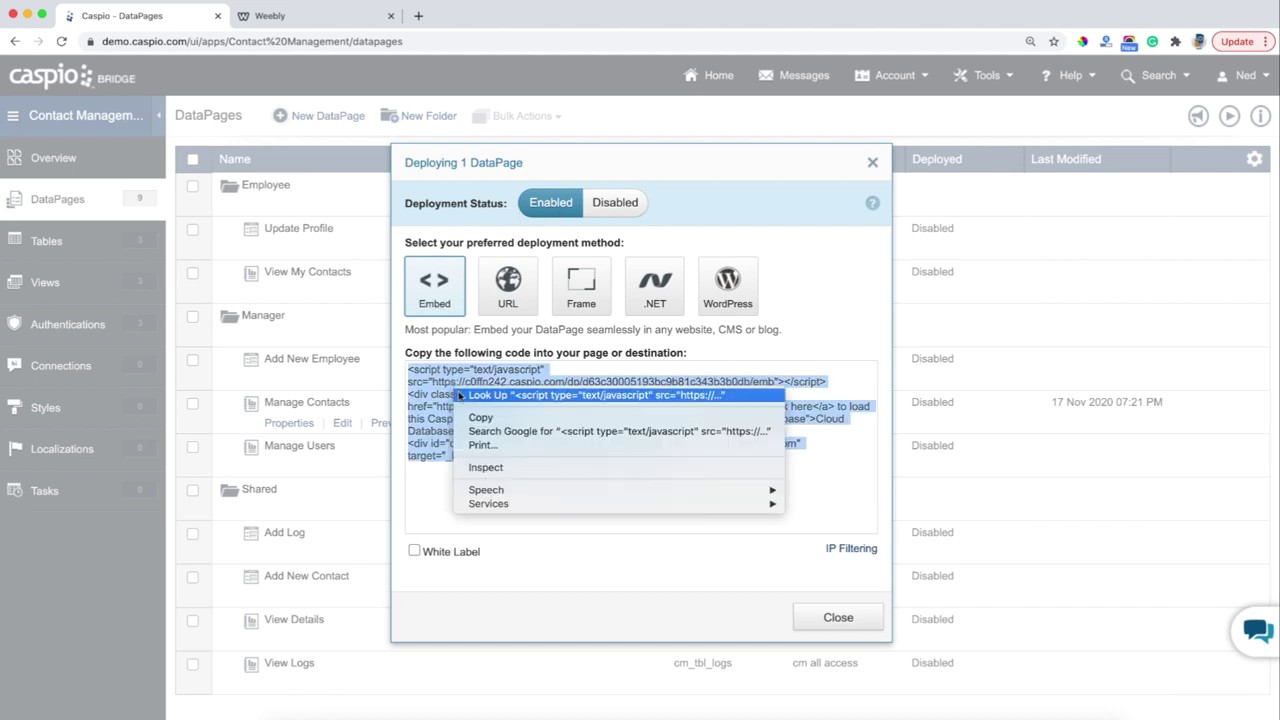
pyautogui.click(476, 418)
# Paste the Manage Contacts embed code into the Custom HTML block and publish the site.
pyautogui.click(337, 17)
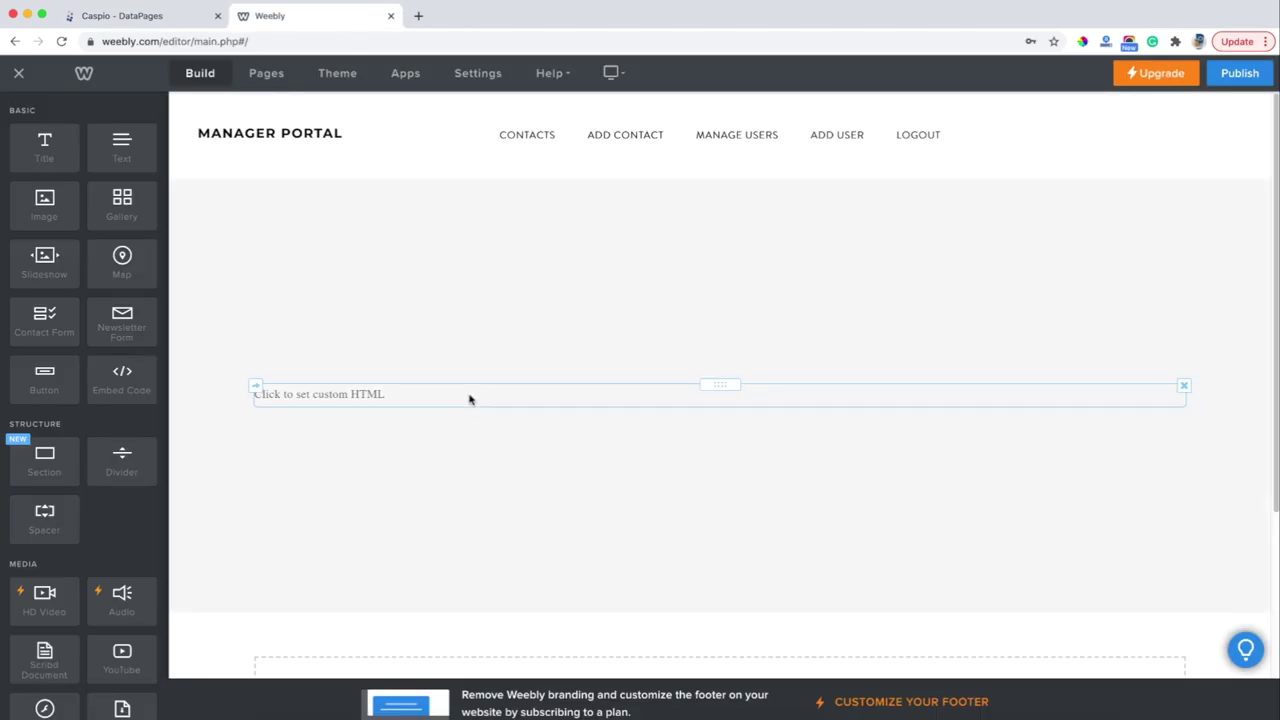
pyautogui.click(469, 398)
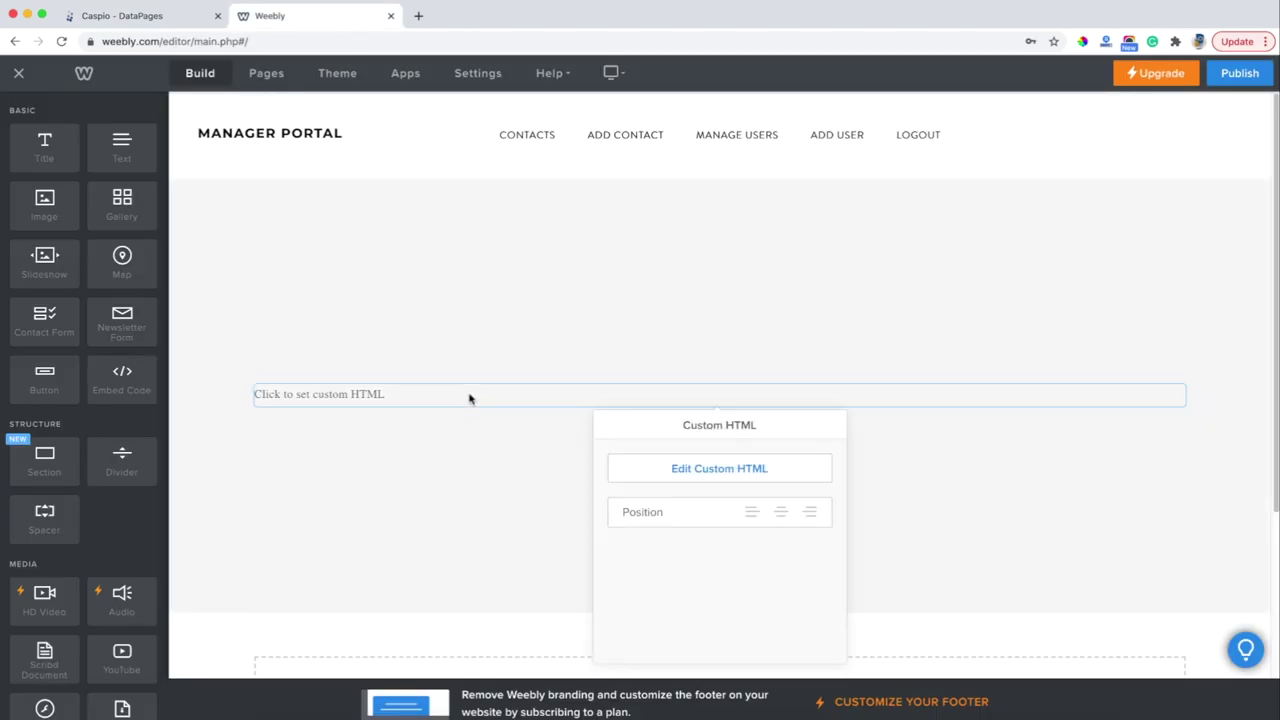
pyautogui.click(660, 470)
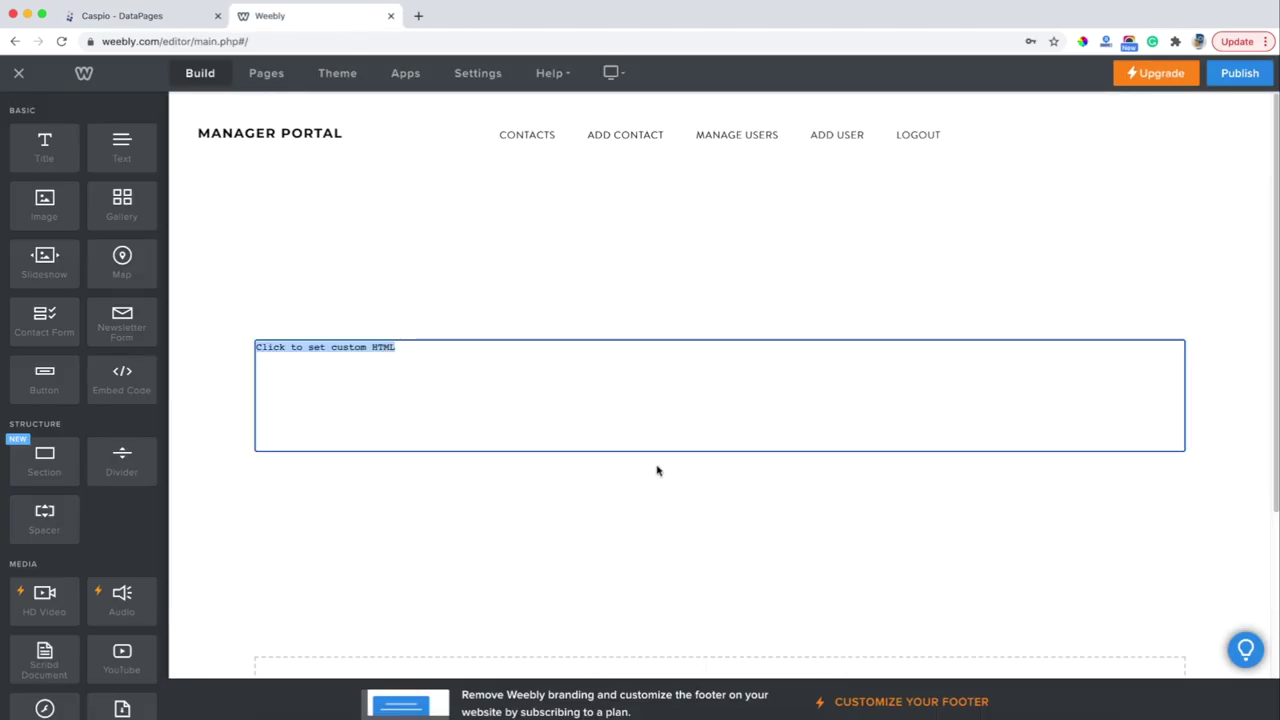
pyautogui.press('super+v')
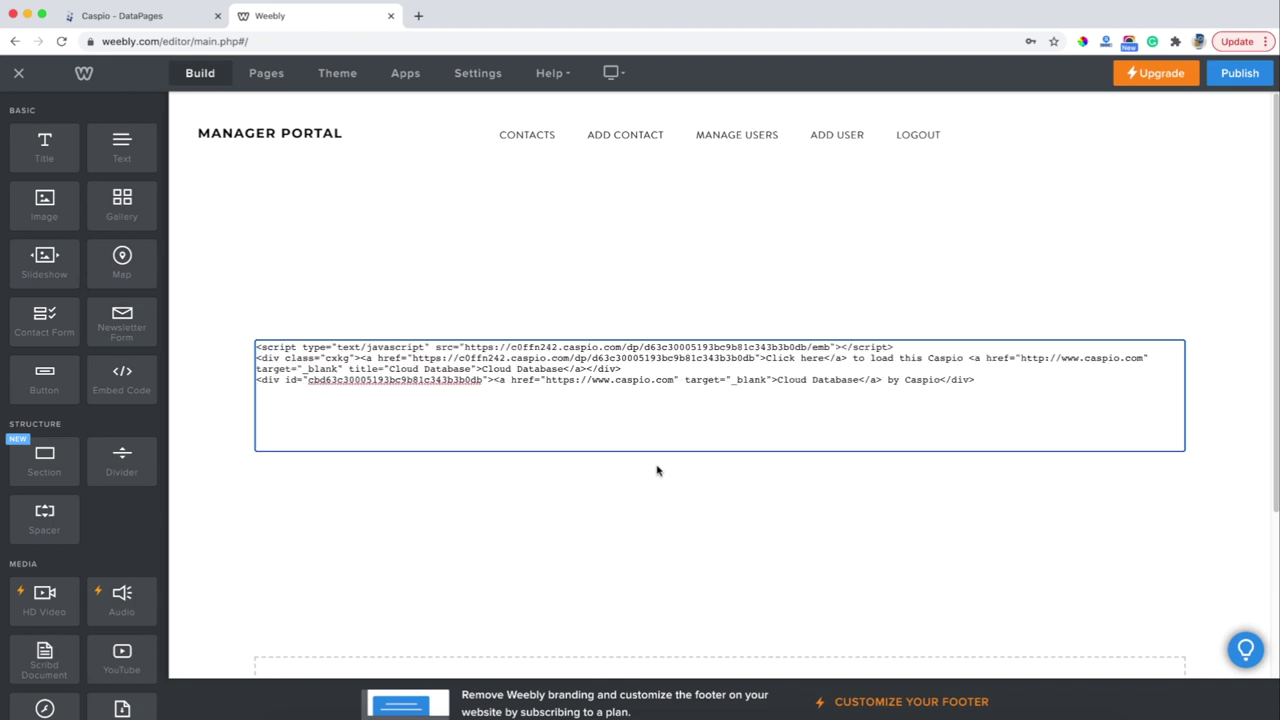
pyautogui.click(650, 478)
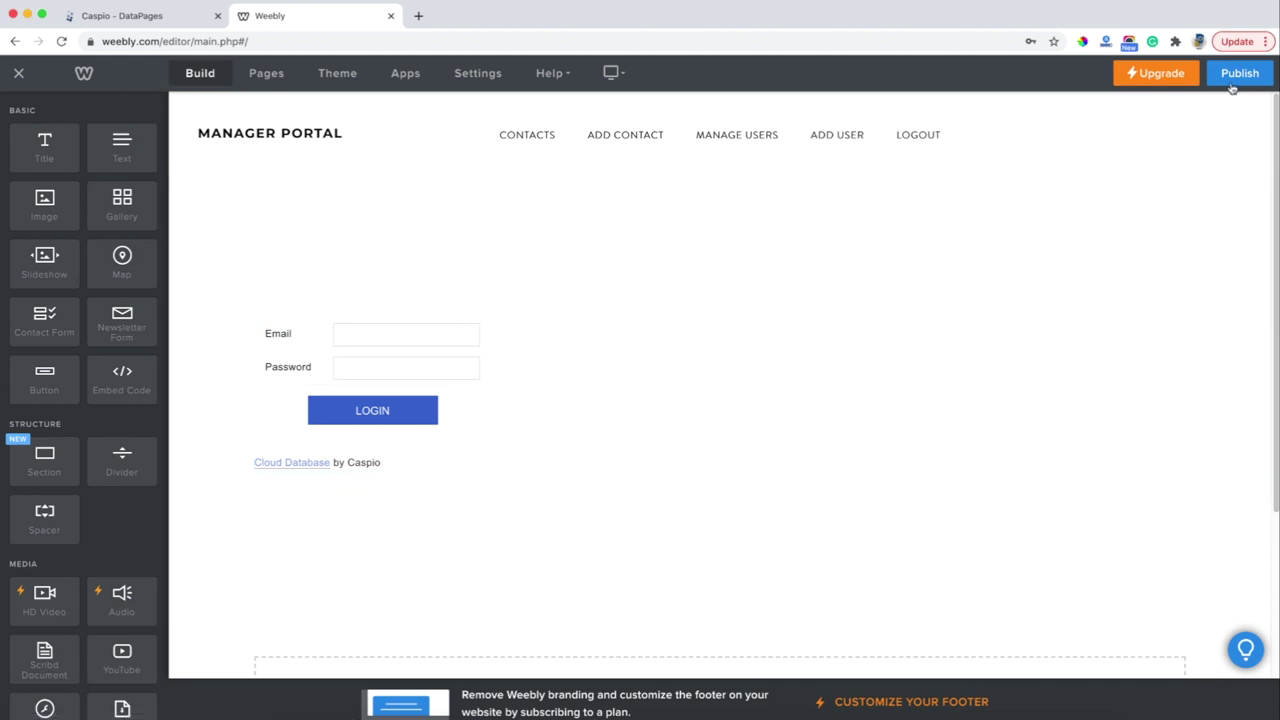
pyautogui.click(1234, 74)
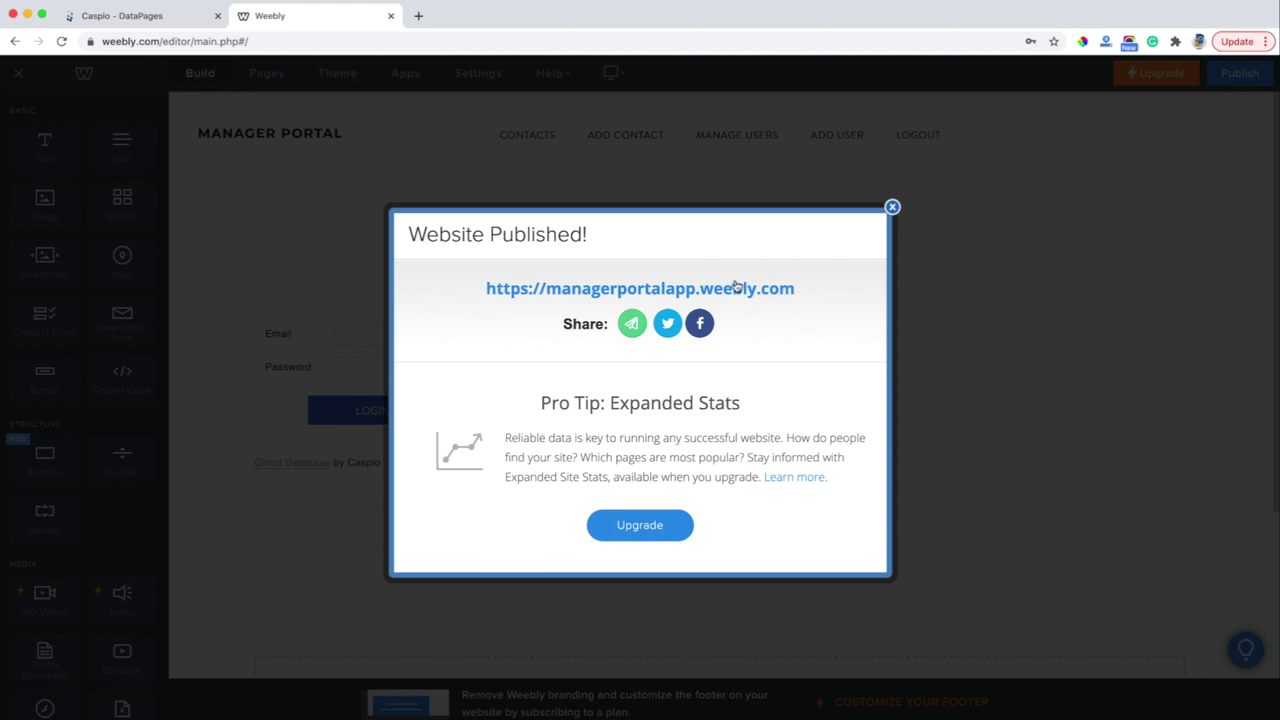
# Open the live site and log in with the manager's email and password.
pyautogui.click(730, 288)
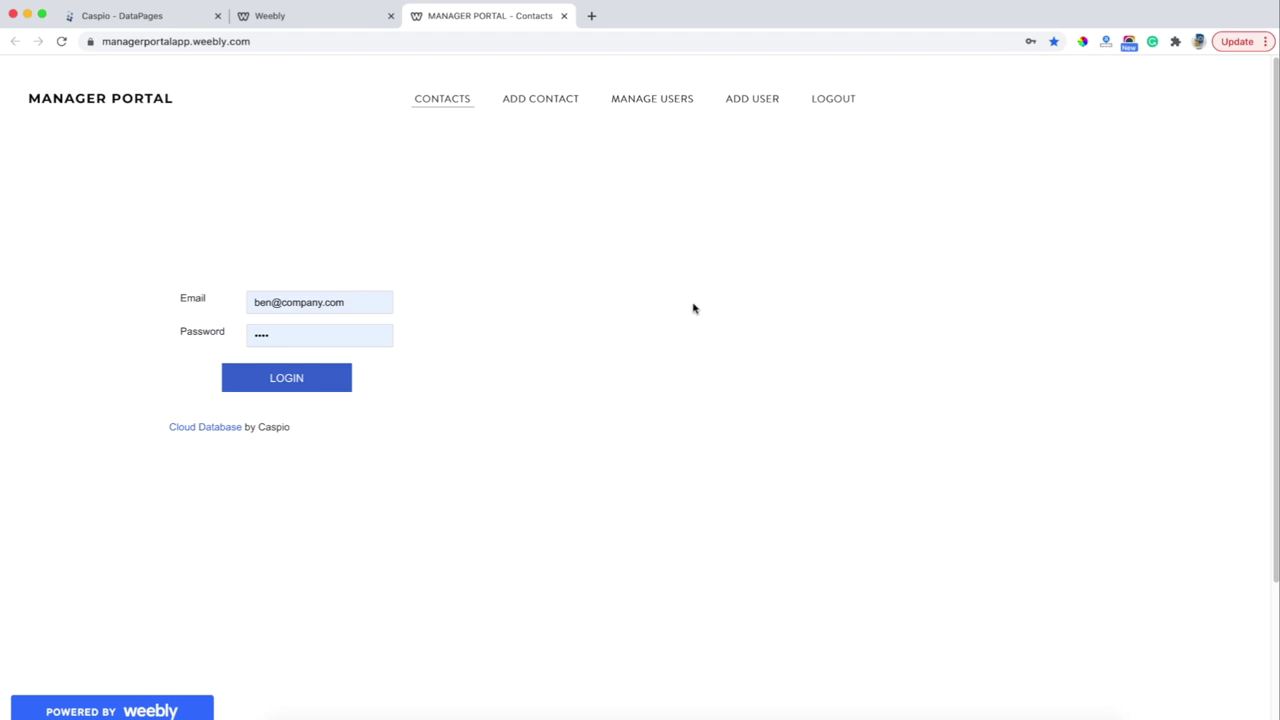
pyautogui.moveTo(358, 309); pyautogui.dragTo(209, 297)
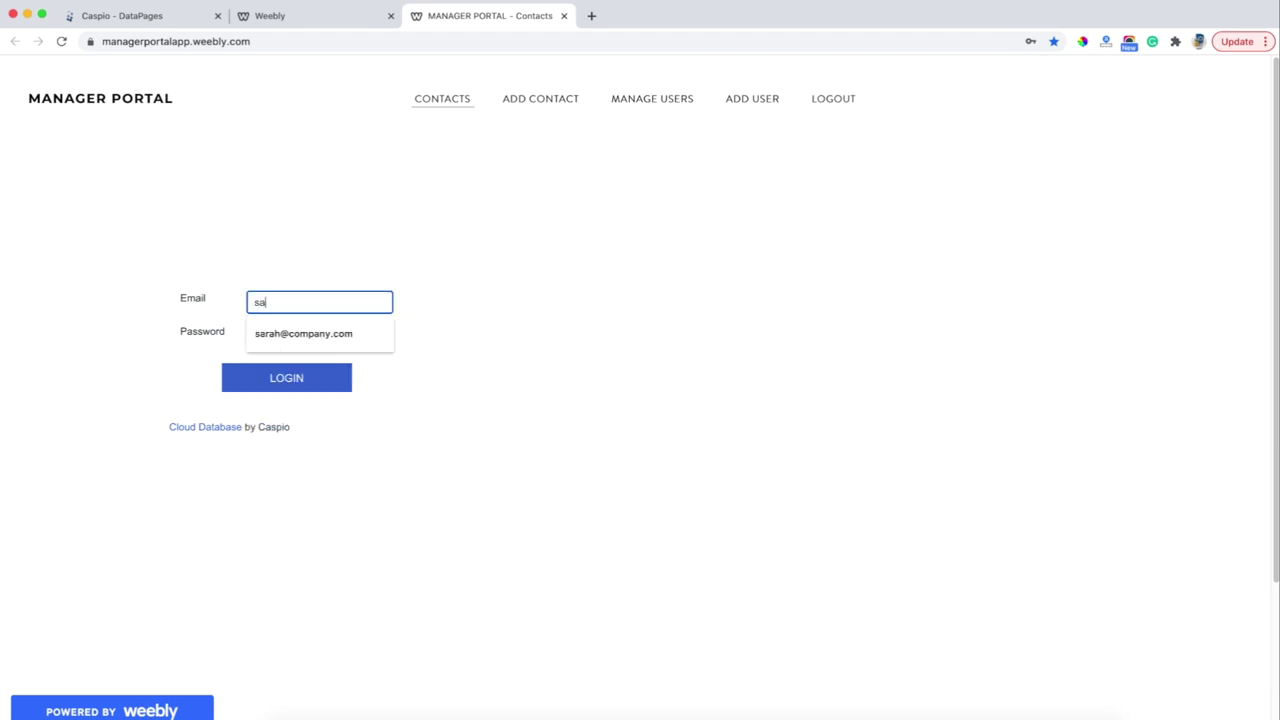
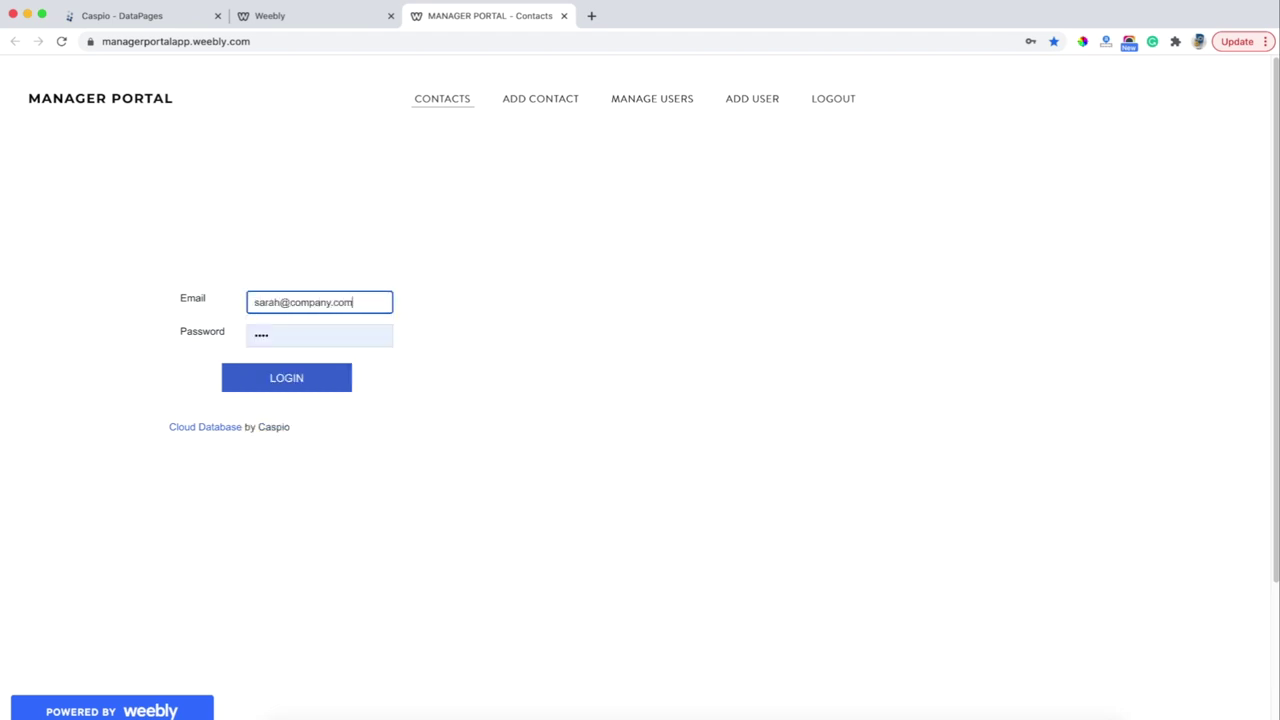
pyautogui.press('Tab')
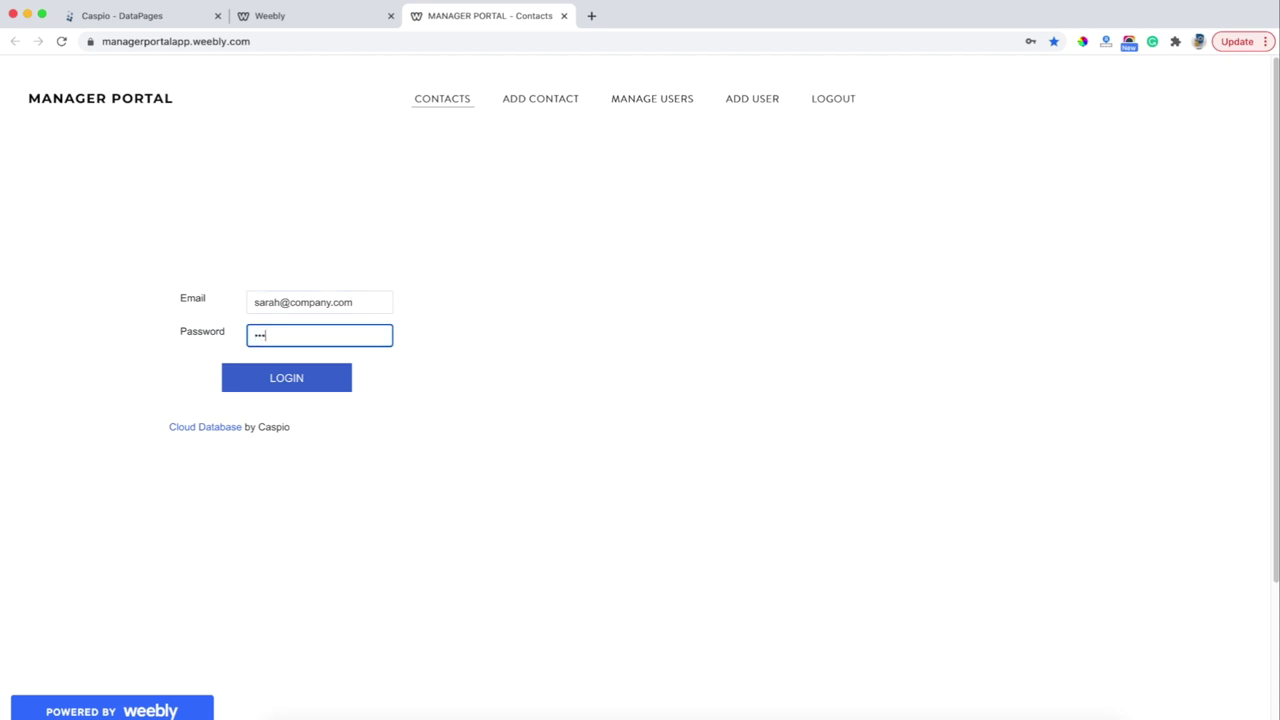
pyautogui.press('Return')
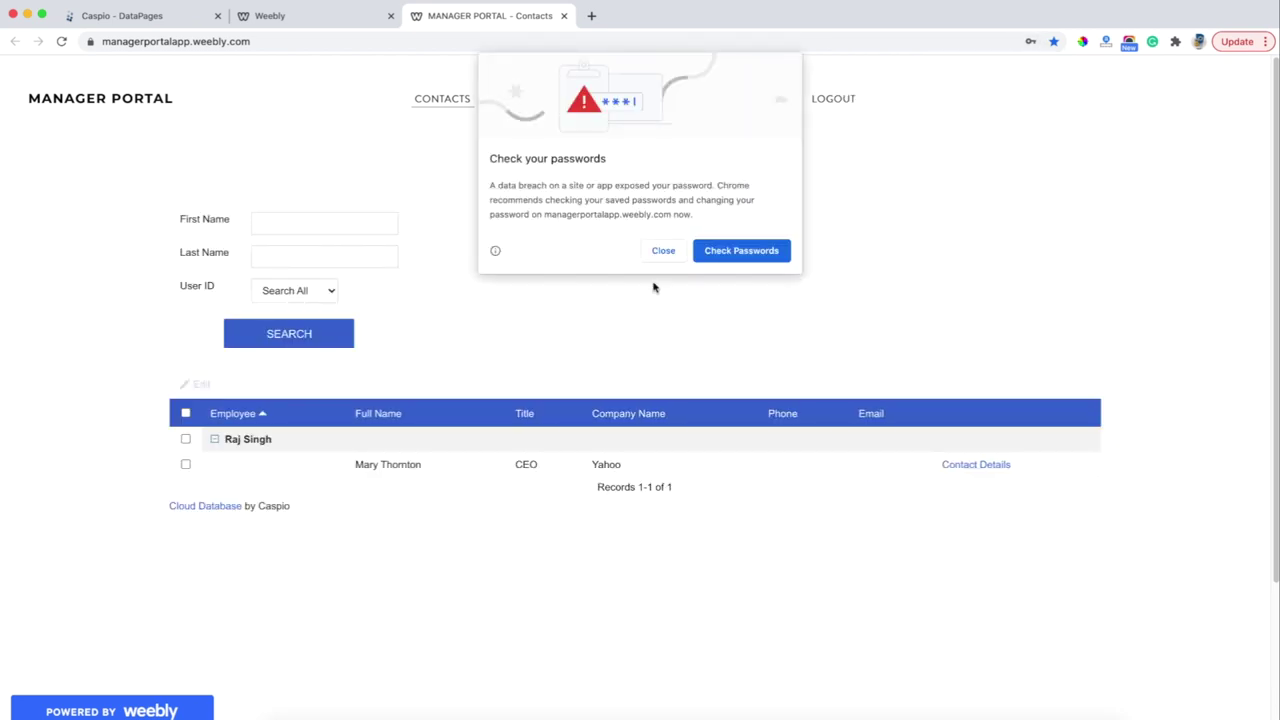
pyautogui.click(663, 250)
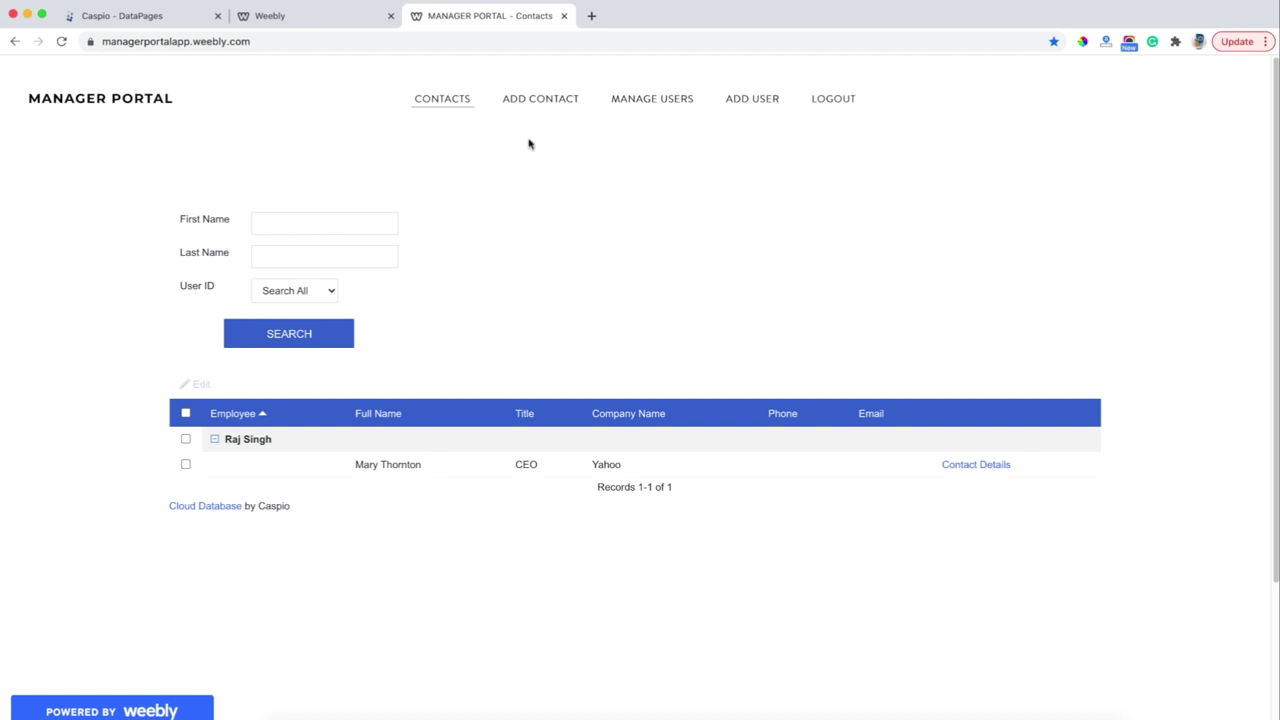
# Check the Add Contact, Manage Users and Contacts pages, then return to the Weebly editor.
pyautogui.click(543, 101)
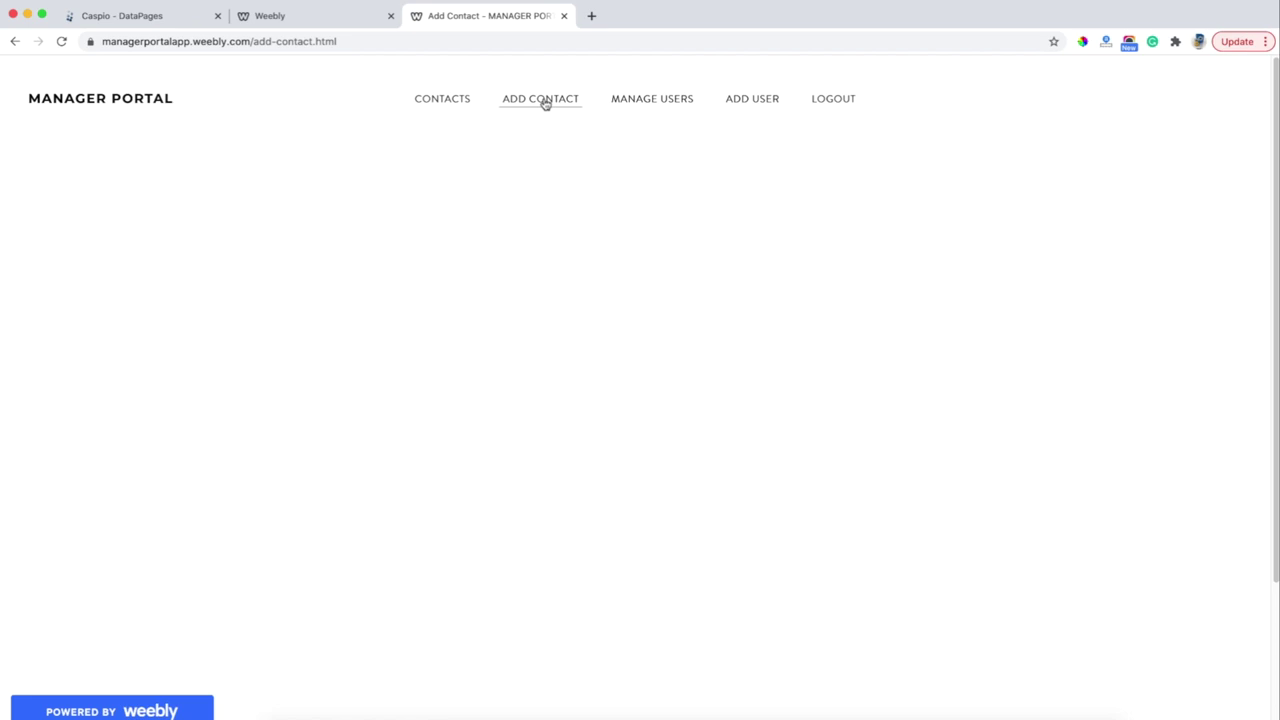
pyautogui.click(643, 104)
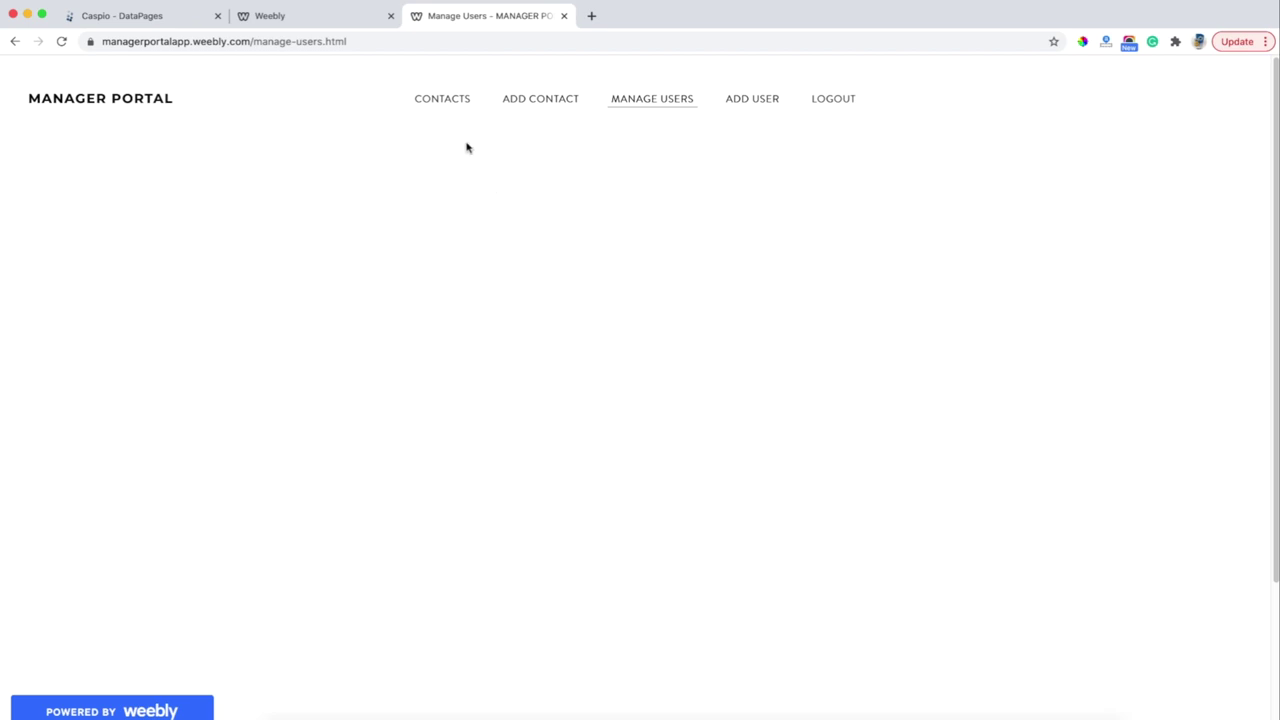
pyautogui.click(444, 106)
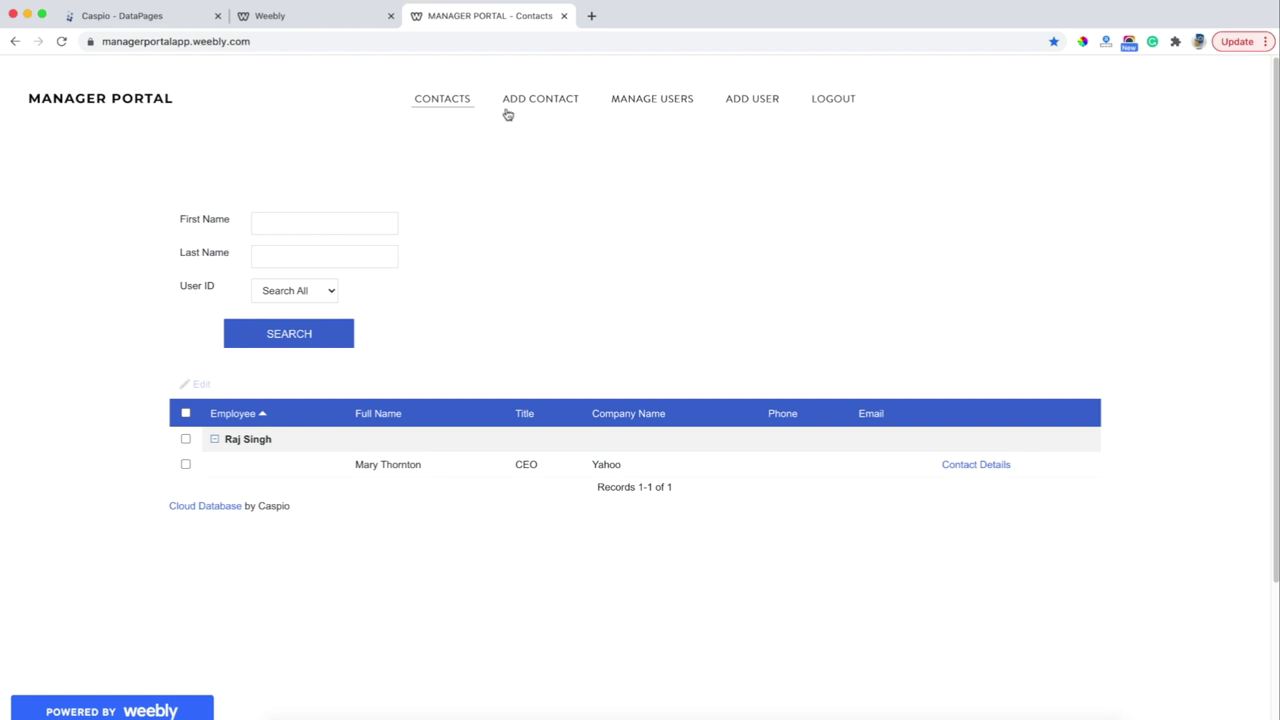
pyautogui.click(326, 18)
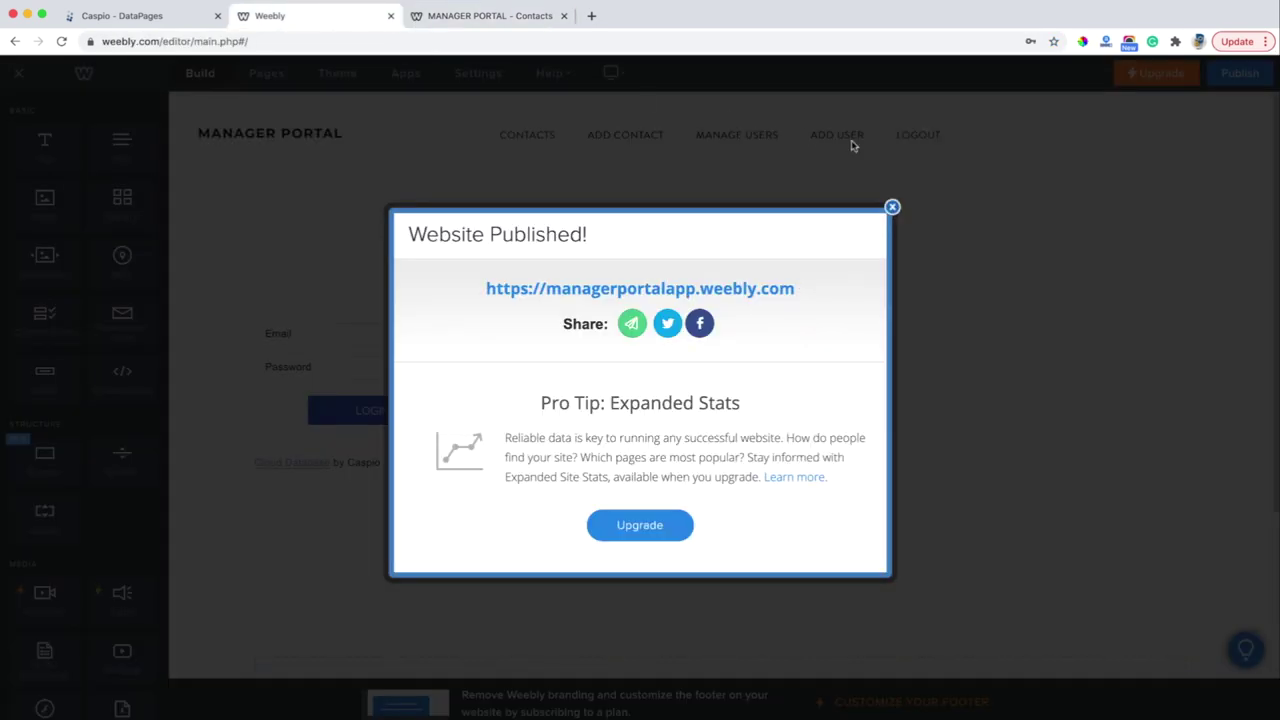
# Open the Add Contact page, then enable and copy the Add New Contact embed code.
pyautogui.click(892, 207)
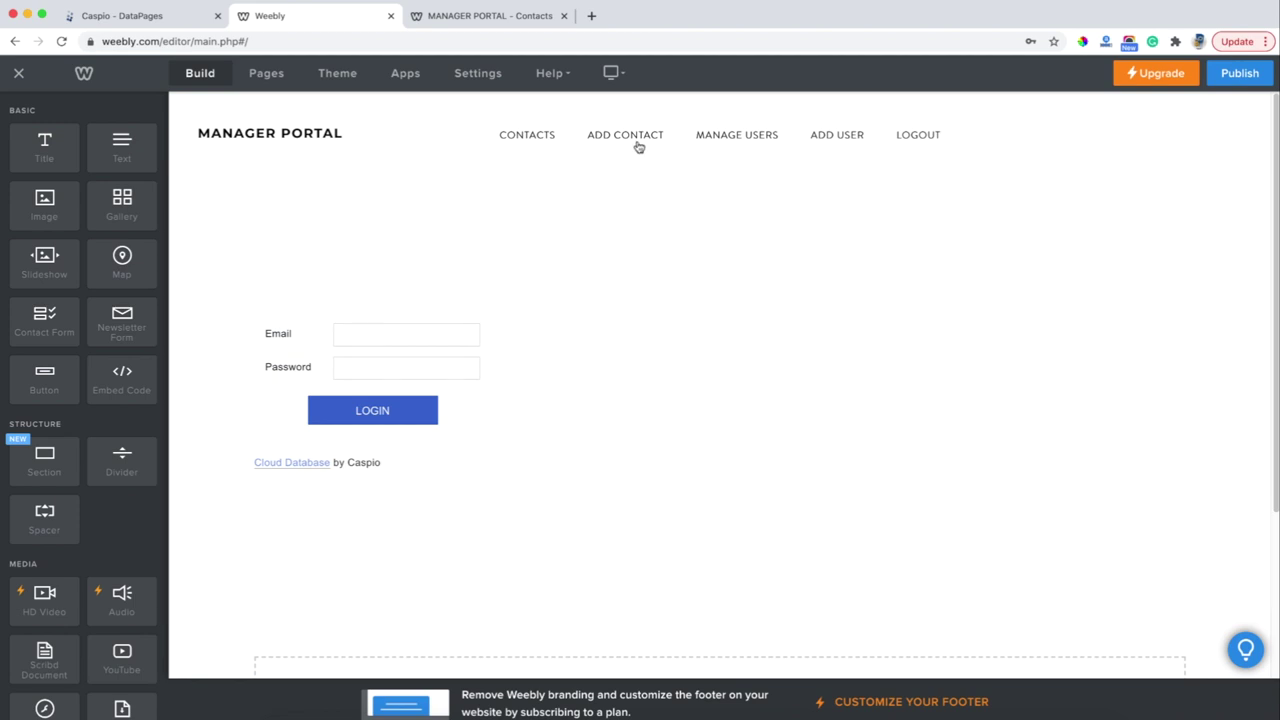
pyautogui.click(632, 138)
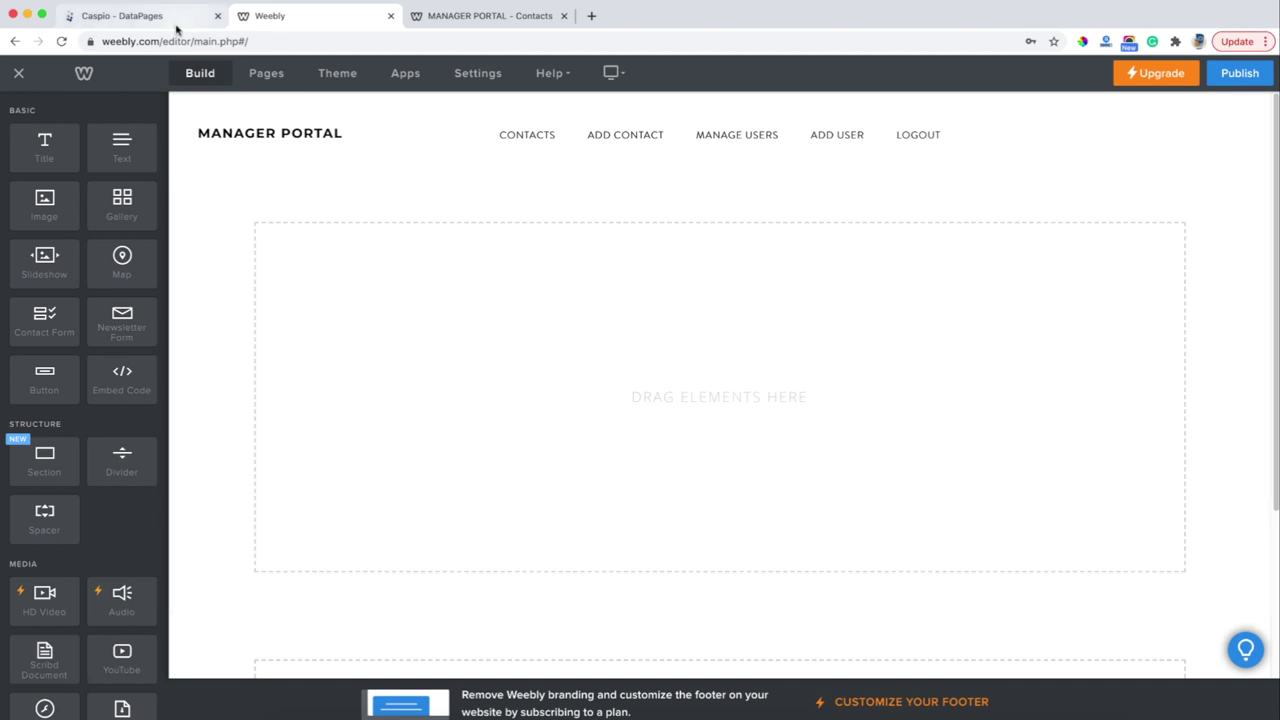
pyautogui.click(177, 28)
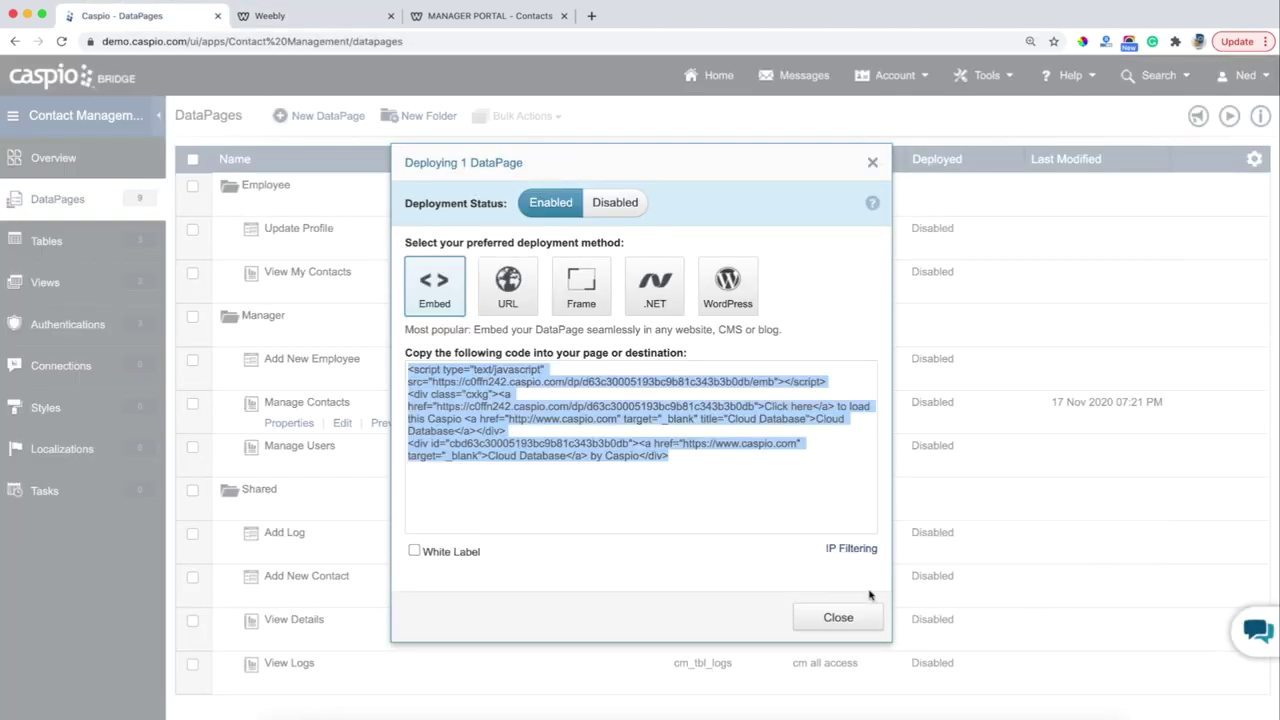
pyautogui.click(838, 617)
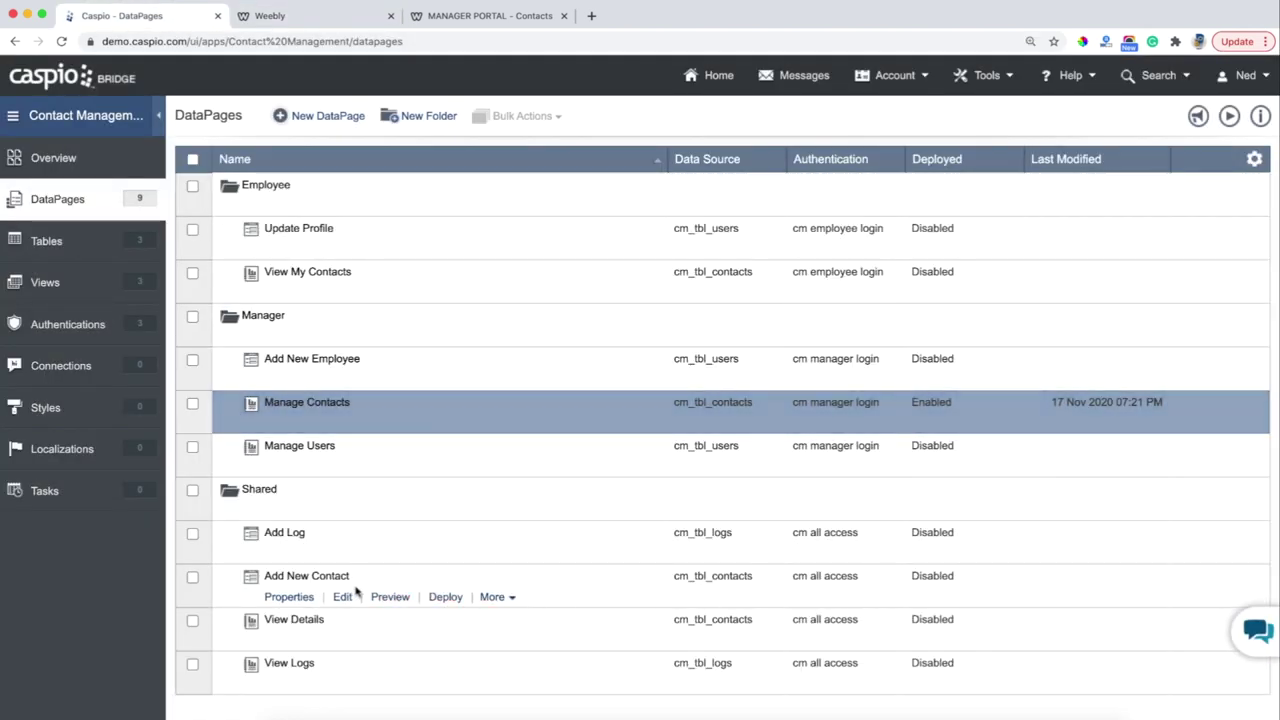
pyautogui.click(433, 603)
pyautogui.click(551, 211)
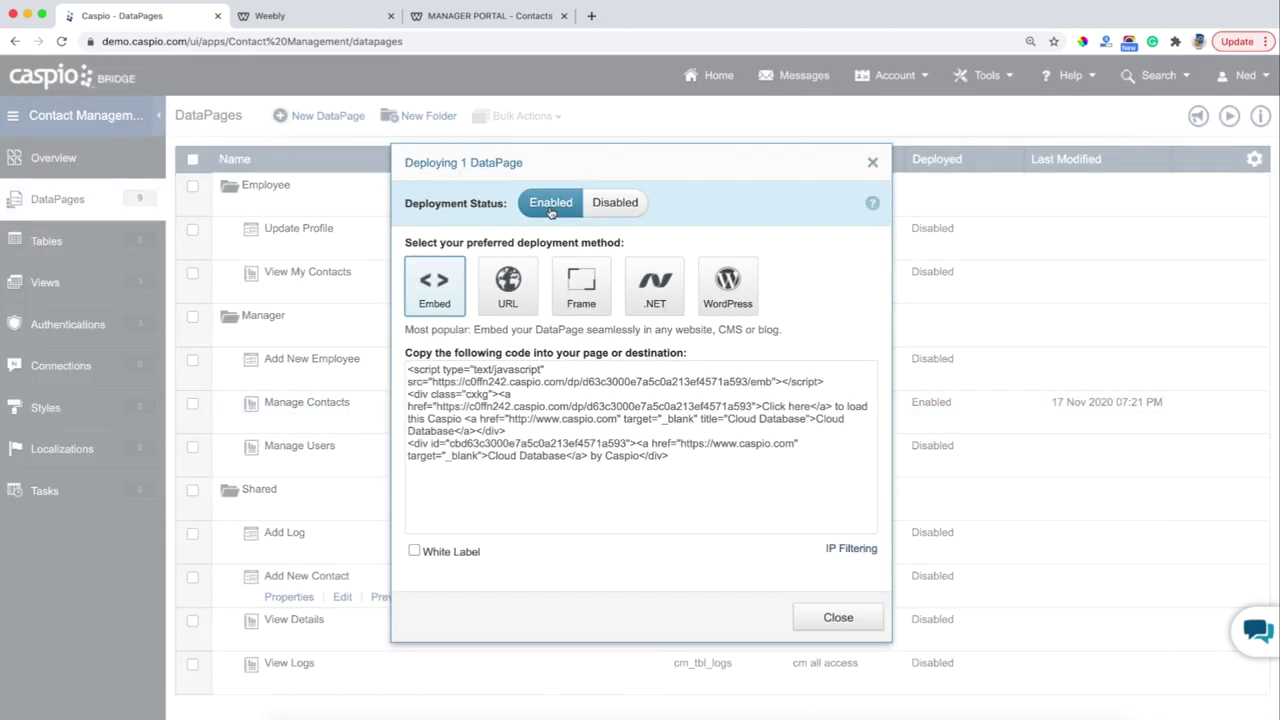
pyautogui.click(614, 418)
pyautogui.rightClick(614, 420)
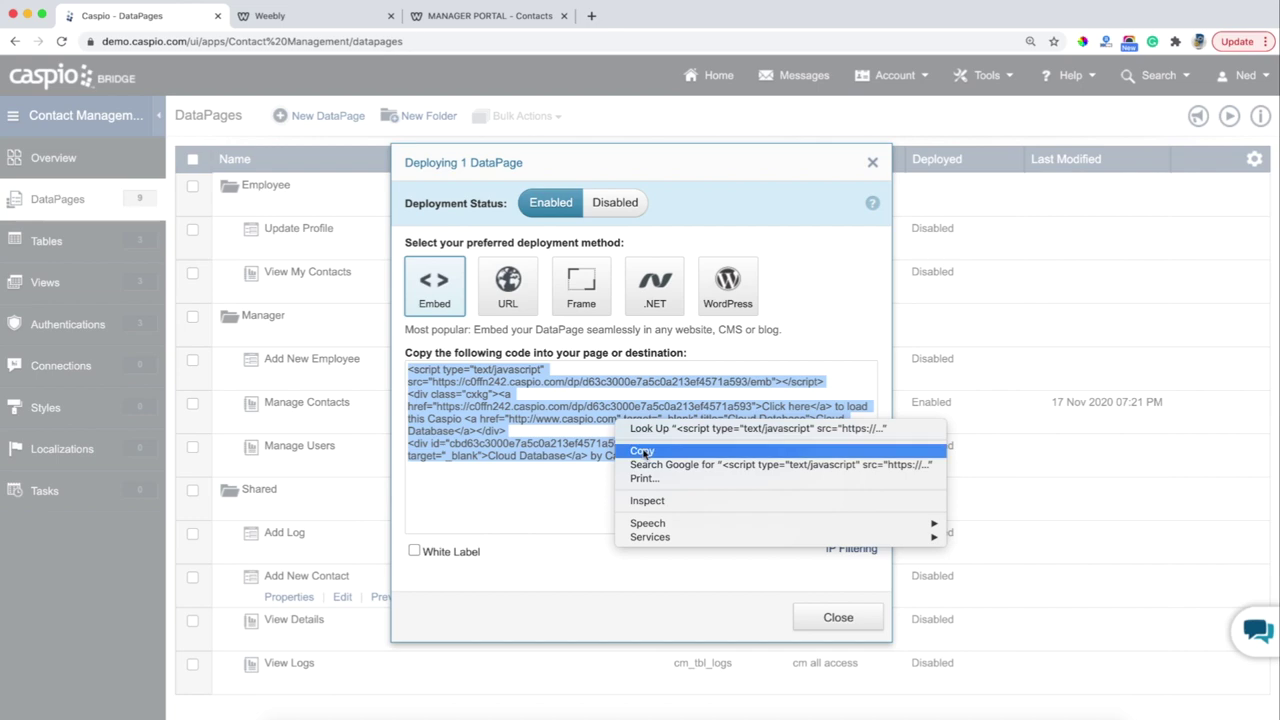
pyautogui.click(641, 452)
pyautogui.click(837, 617)
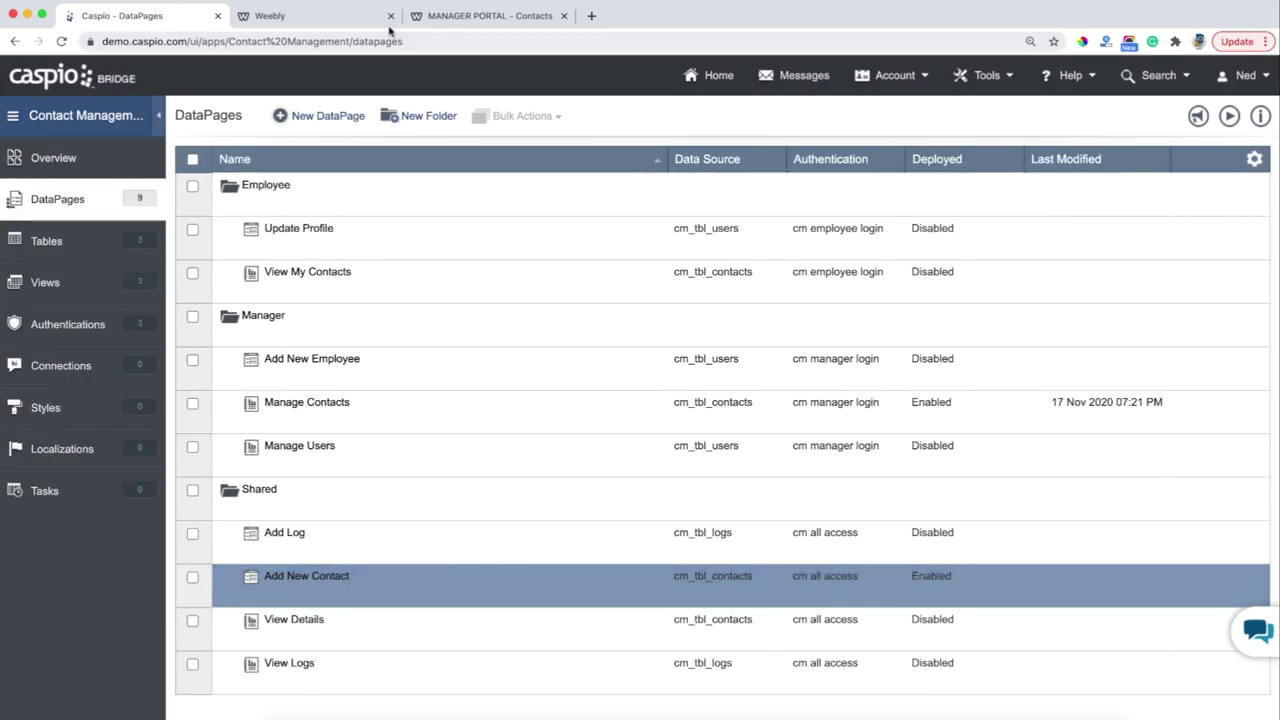
# Paste the Add New Contact code into an Embed Code block, then open Manage Users.
pyautogui.click(356, 18)
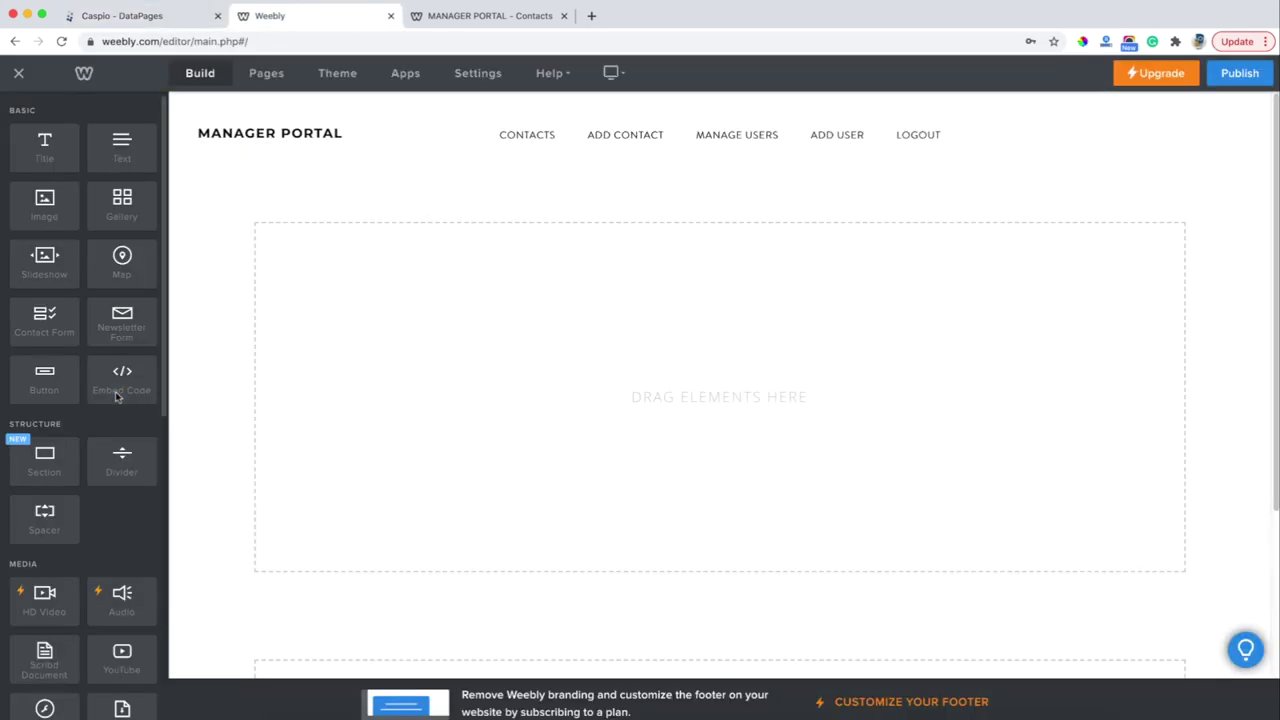
pyautogui.moveTo(121, 395); pyautogui.dragTo(604, 412)
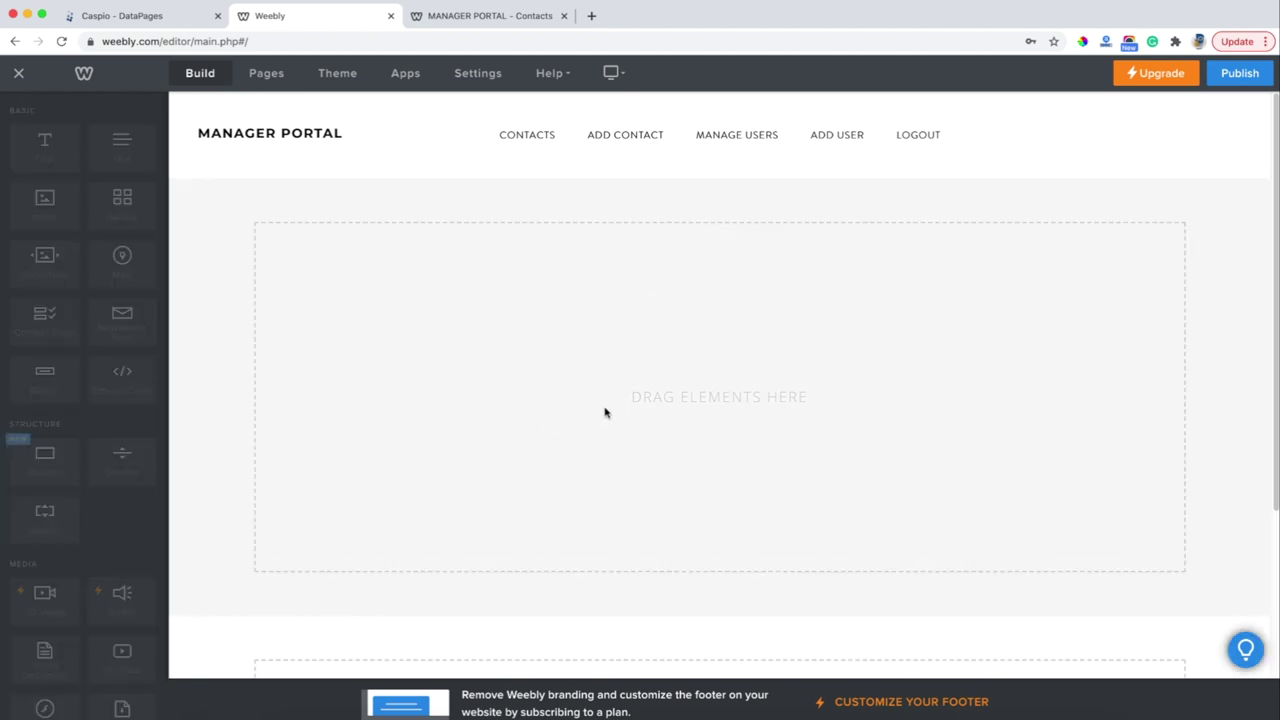
pyautogui.click(616, 398)
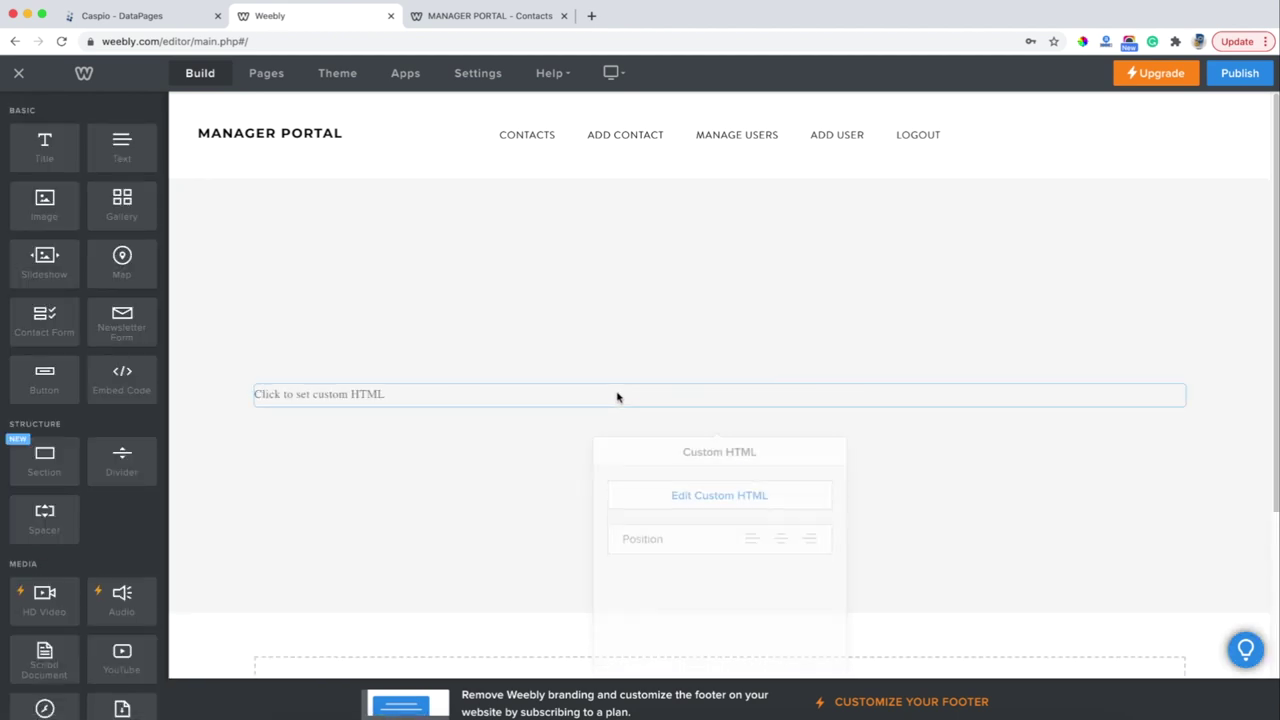
pyautogui.click(675, 465)
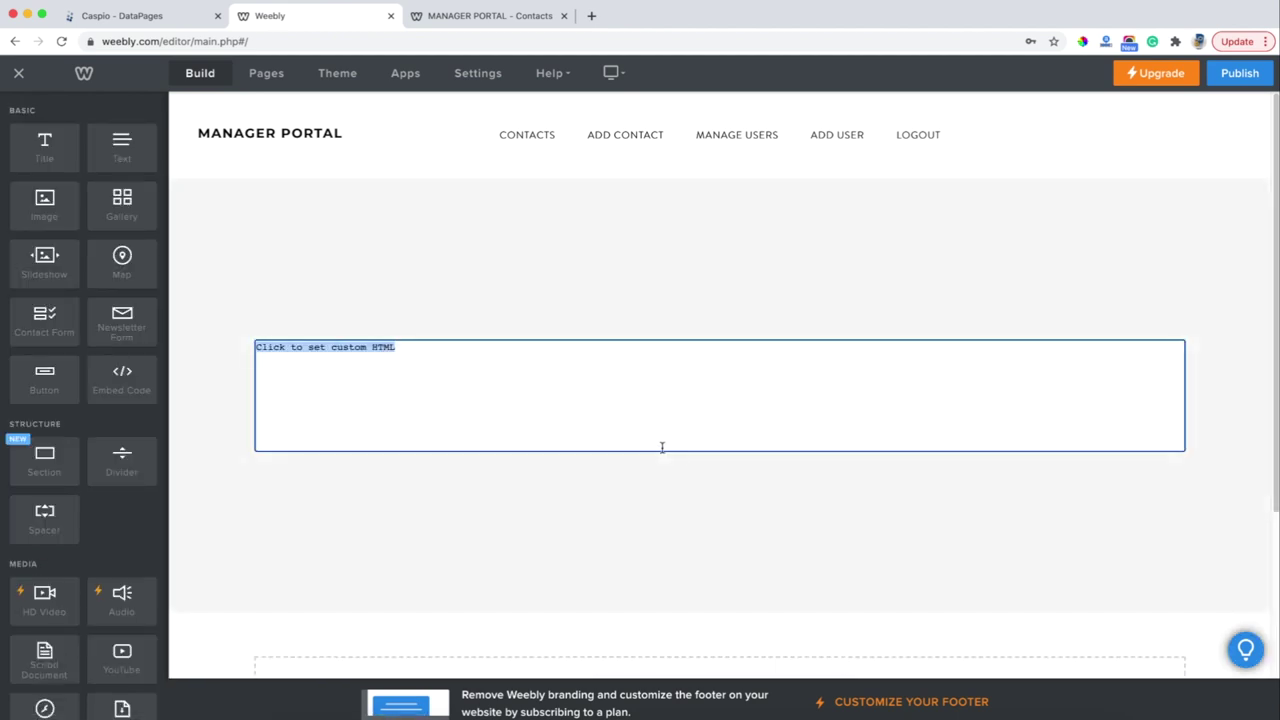
pyautogui.press('super+v')
pyautogui.click(774, 271)
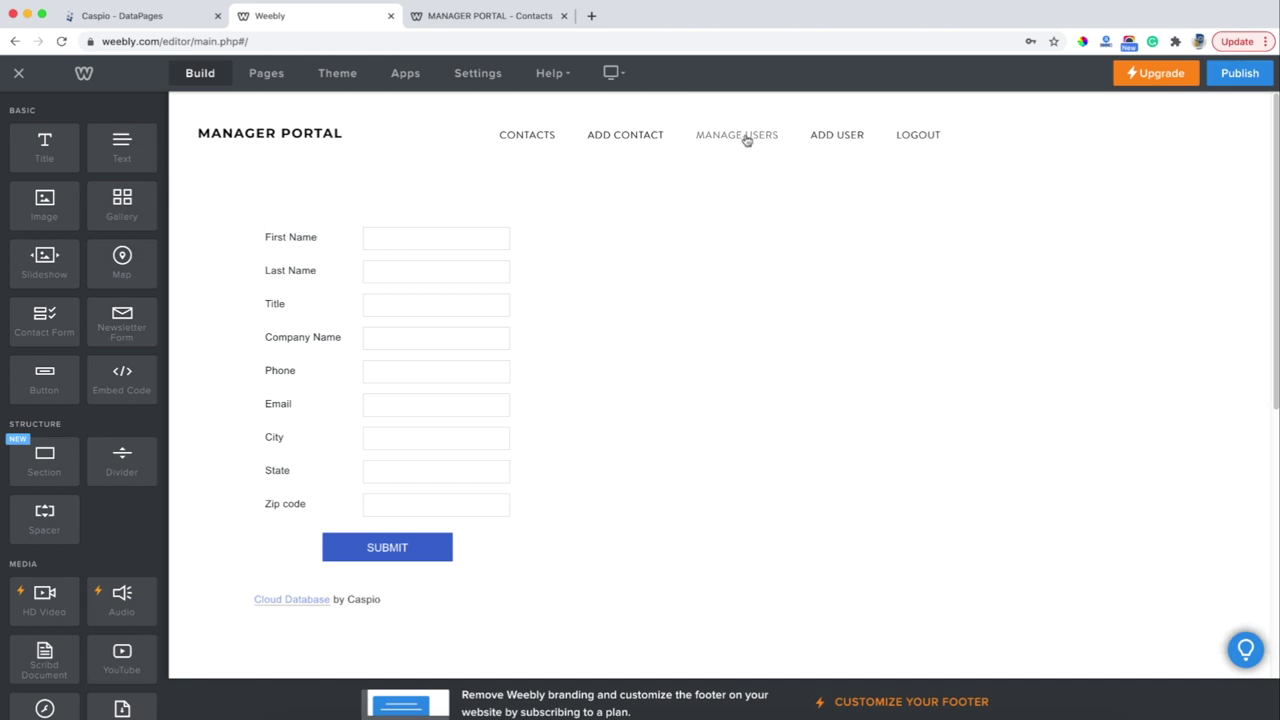
pyautogui.click(745, 138)
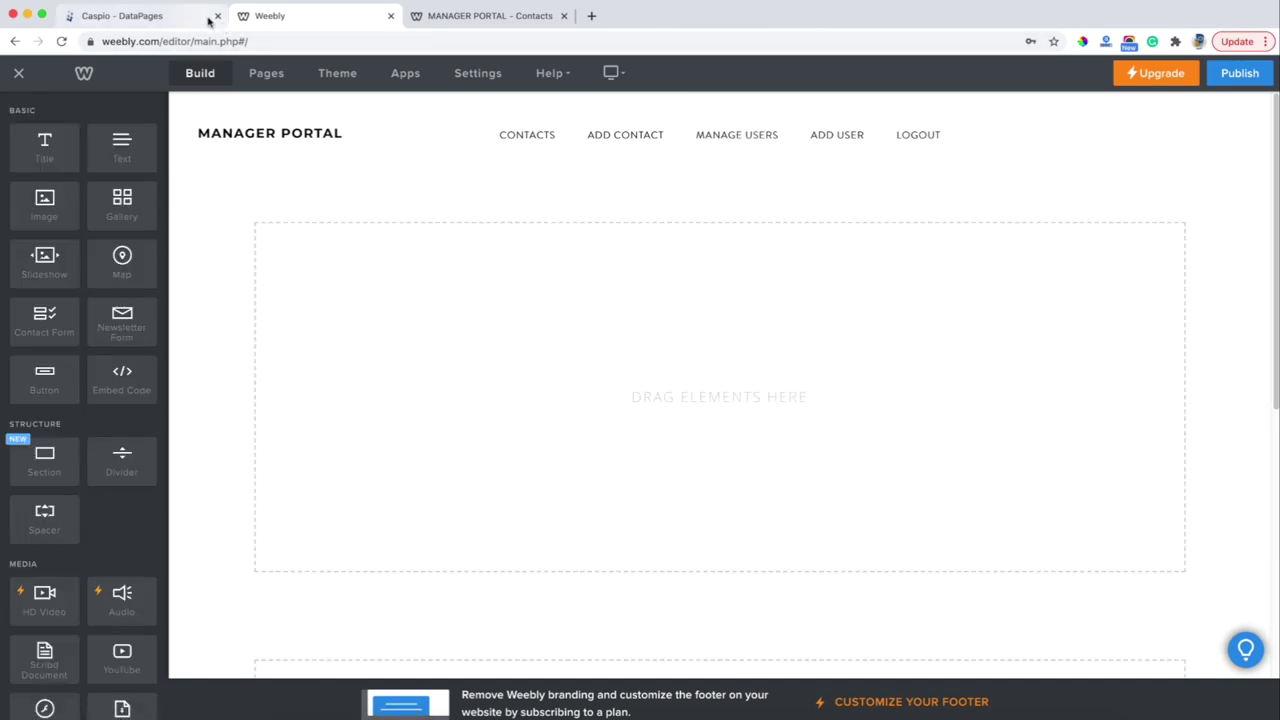
# In Caspio, enable deployment of the Manage Users DataPage and copy its embed code.
pyautogui.click(214, 19)
pyautogui.moveTo(274, 448)
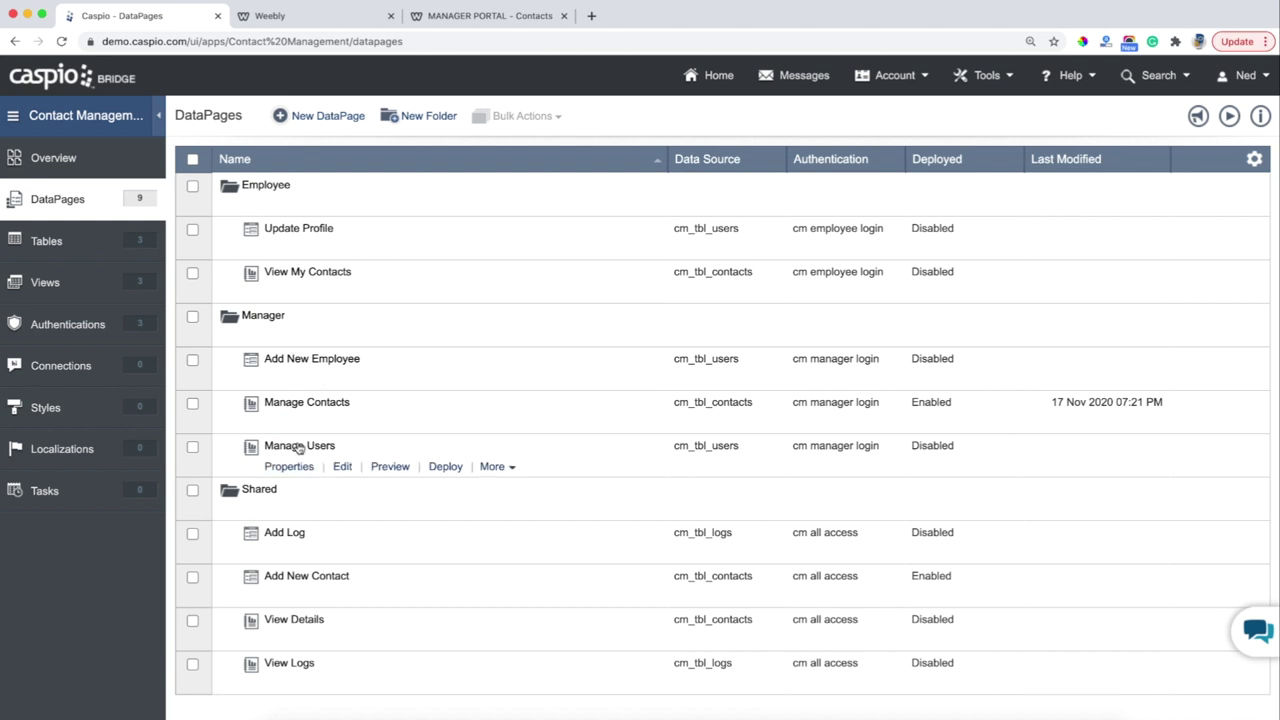
pyautogui.click(447, 474)
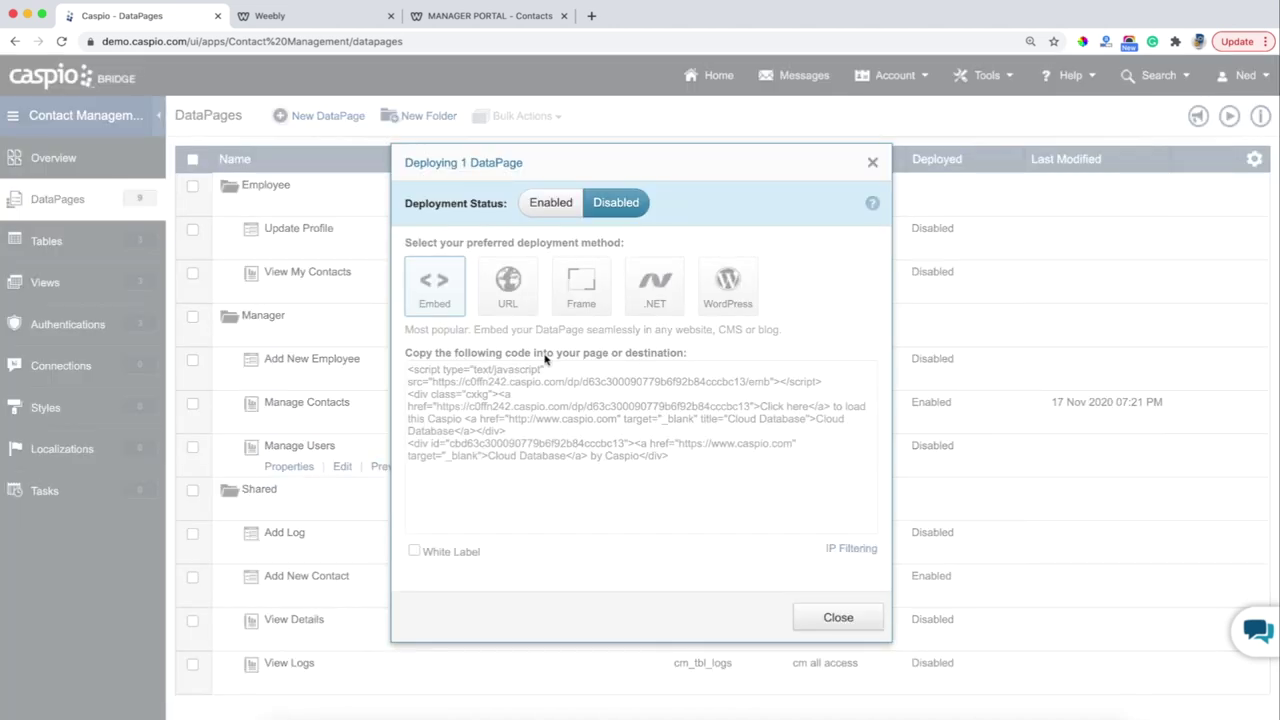
pyautogui.click(553, 204)
pyautogui.click(593, 406)
pyautogui.rightClick(592, 402)
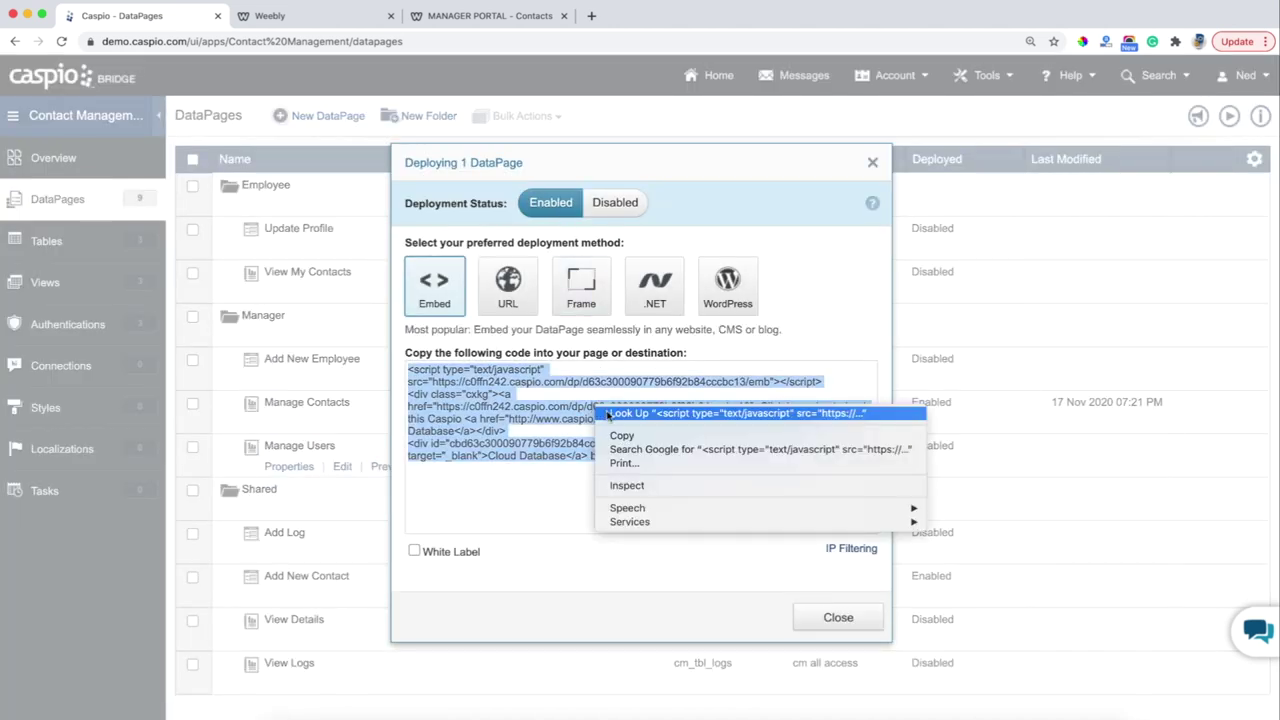
pyautogui.click(621, 434)
pyautogui.click(832, 617)
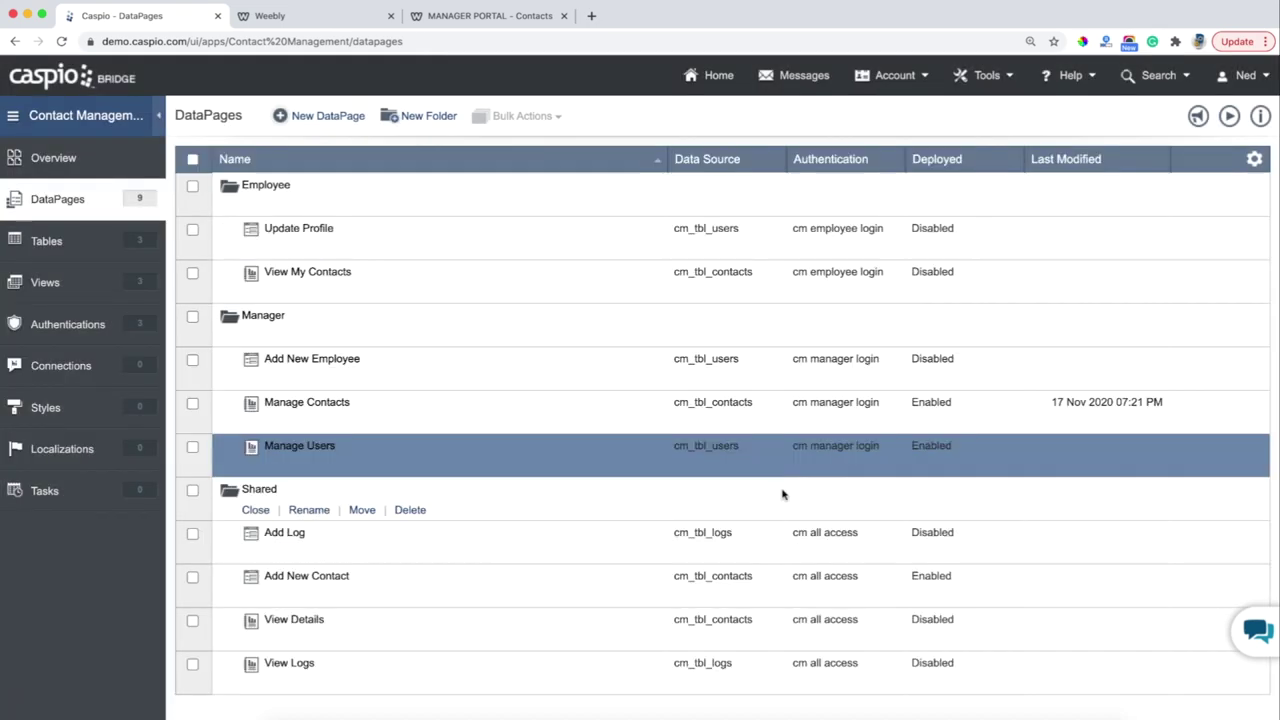
# Paste the Manage Users embed code into a new Weebly Embed Code block, then go to Add User.
pyautogui.click(313, 18)
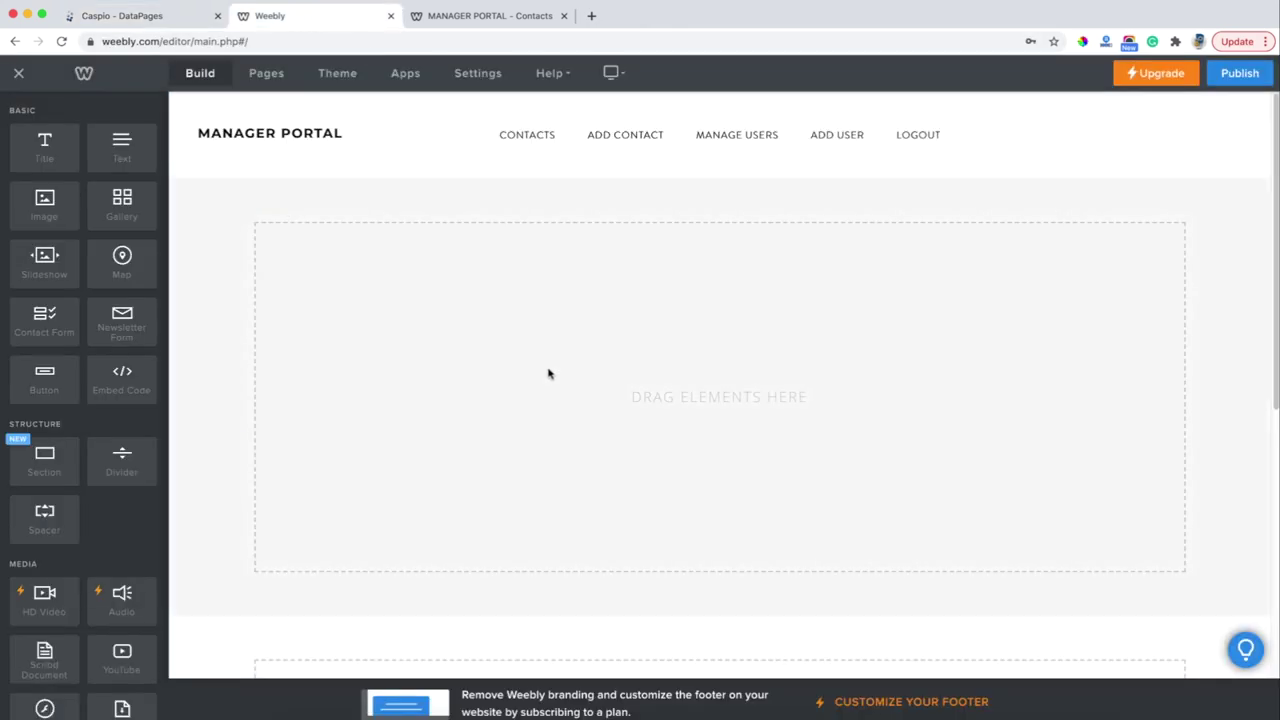
pyautogui.scroll(-1, 266, 415)
pyautogui.moveTo(122, 378); pyautogui.dragTo(689, 303)
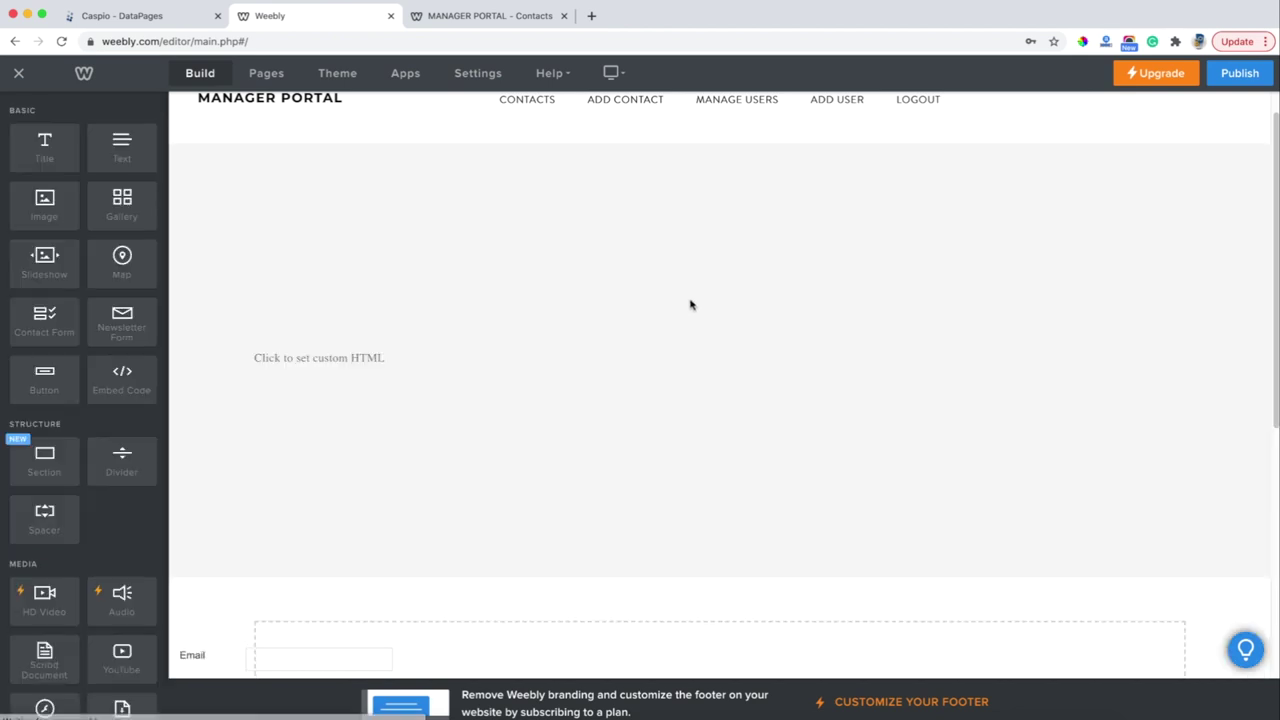
pyautogui.click(656, 366)
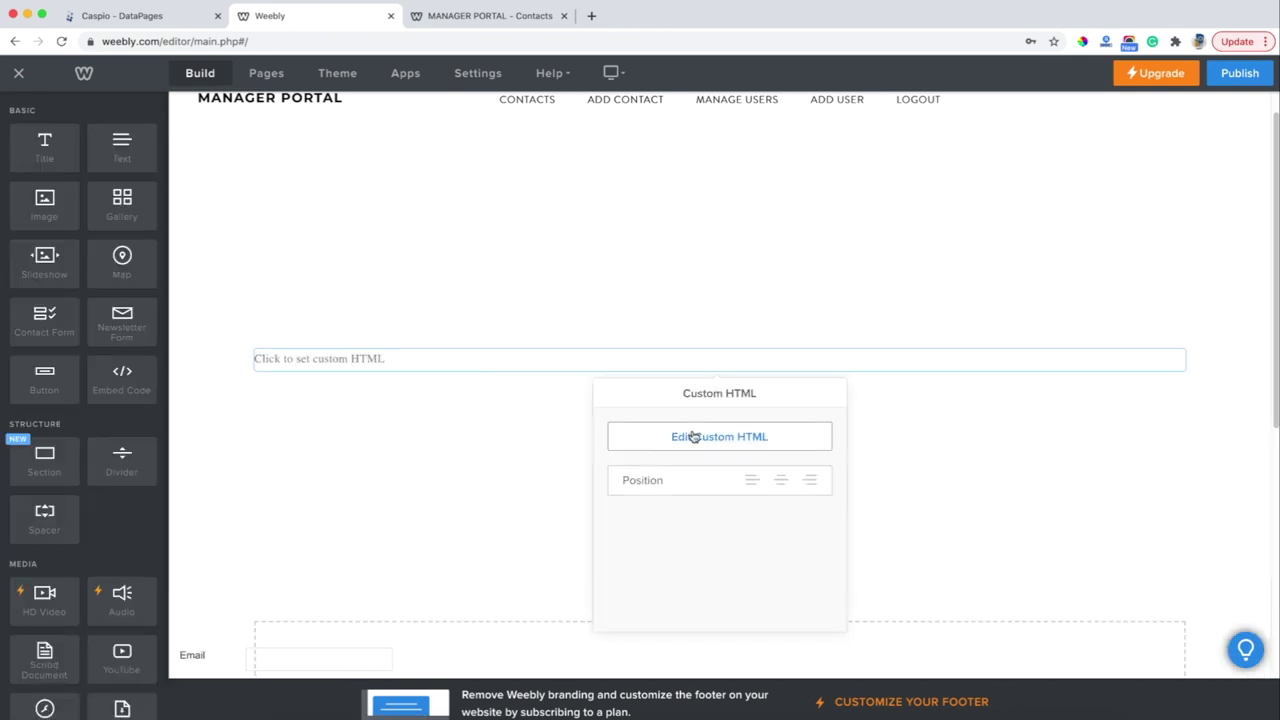
pyautogui.click(690, 436)
pyautogui.press('super+v')
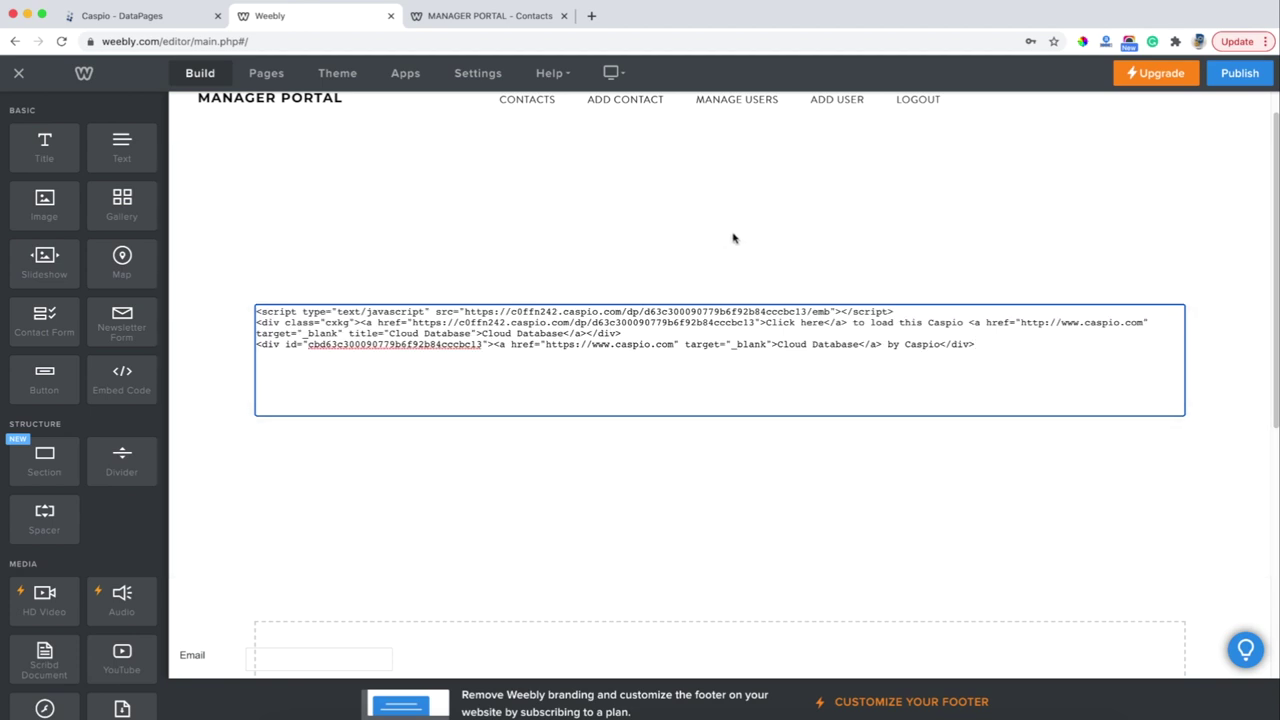
pyautogui.click(737, 238)
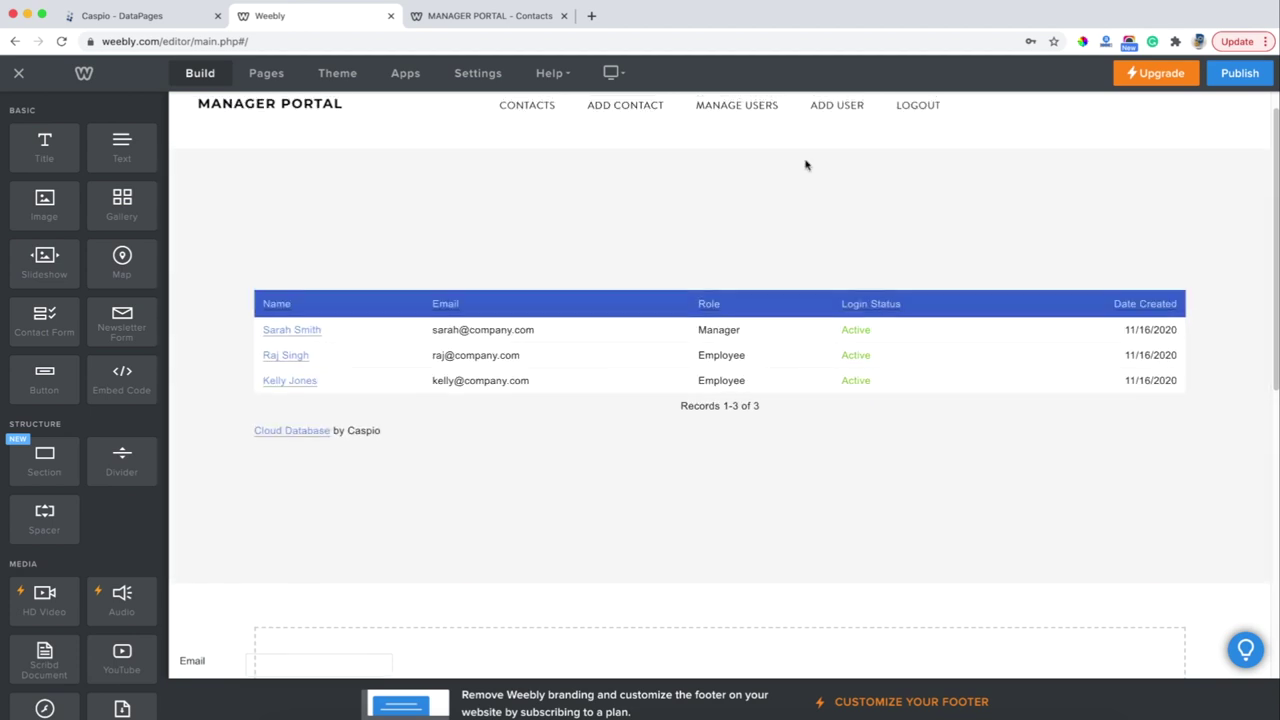
pyautogui.click(830, 108)
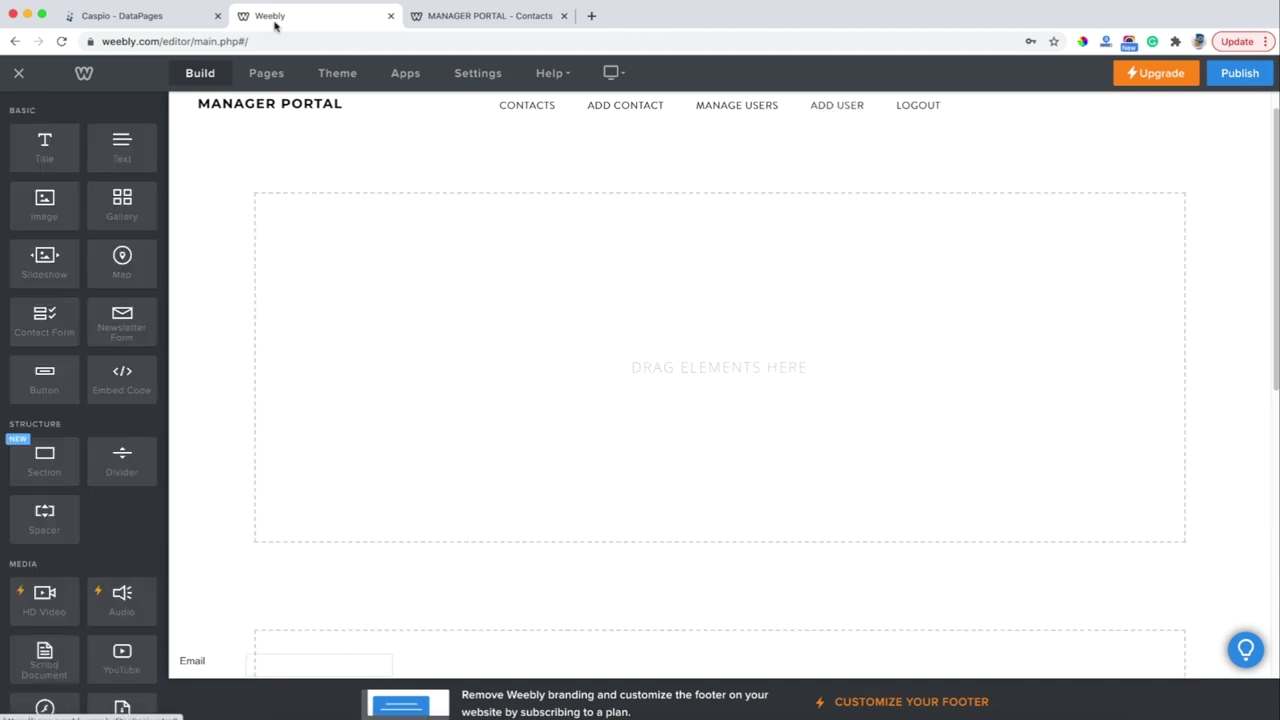
# In Caspio, copy the deployment embed code of the Add New Employee DataPage.
pyautogui.click(160, 17)
pyautogui.moveTo(410, 338)
pyautogui.moveTo(403, 371)
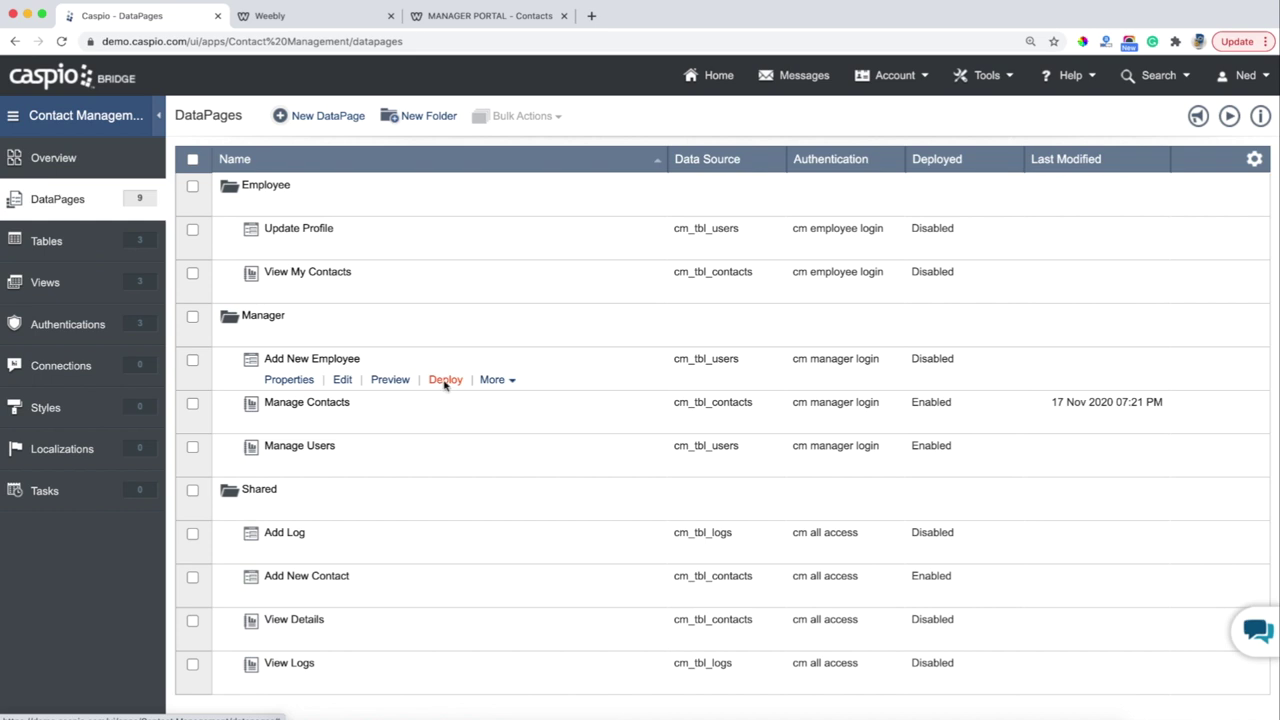
pyautogui.click(445, 384)
pyautogui.rightClick(568, 374)
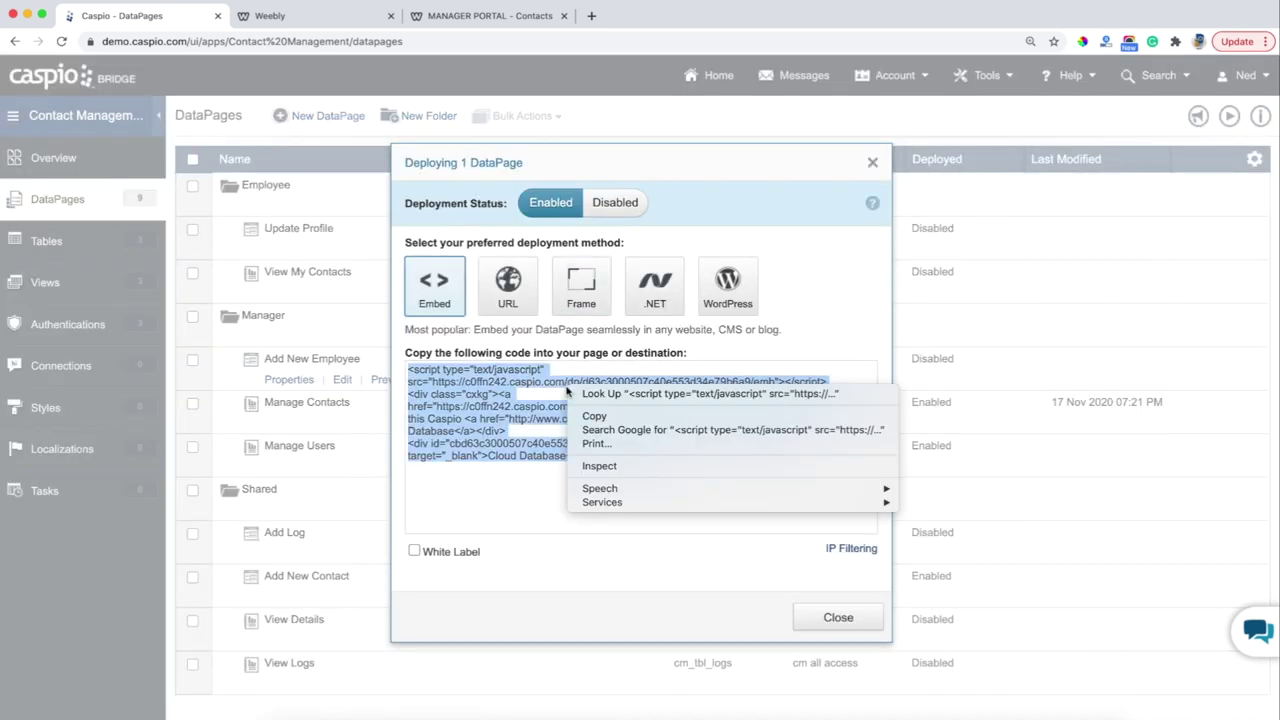
pyautogui.click(600, 416)
pyautogui.click(862, 617)
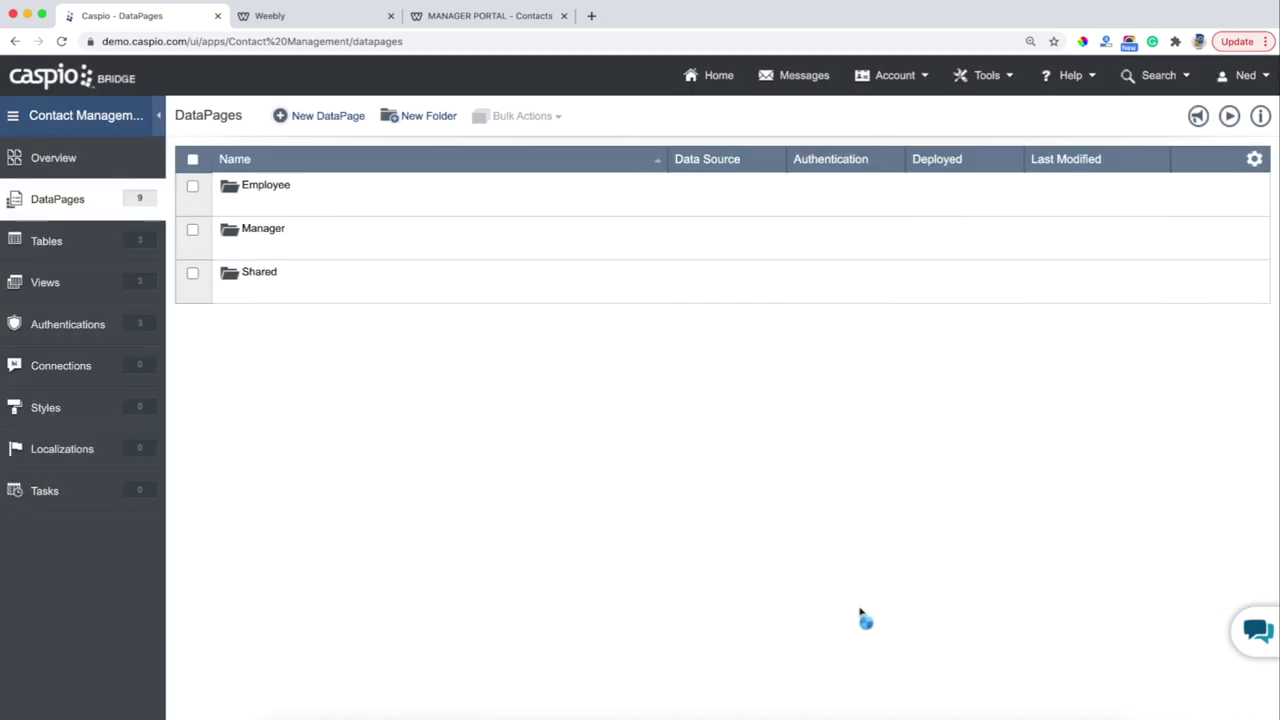
# Add an Embed Code block above the Email form on the Add User page and open its settings.
pyautogui.click(339, 15)
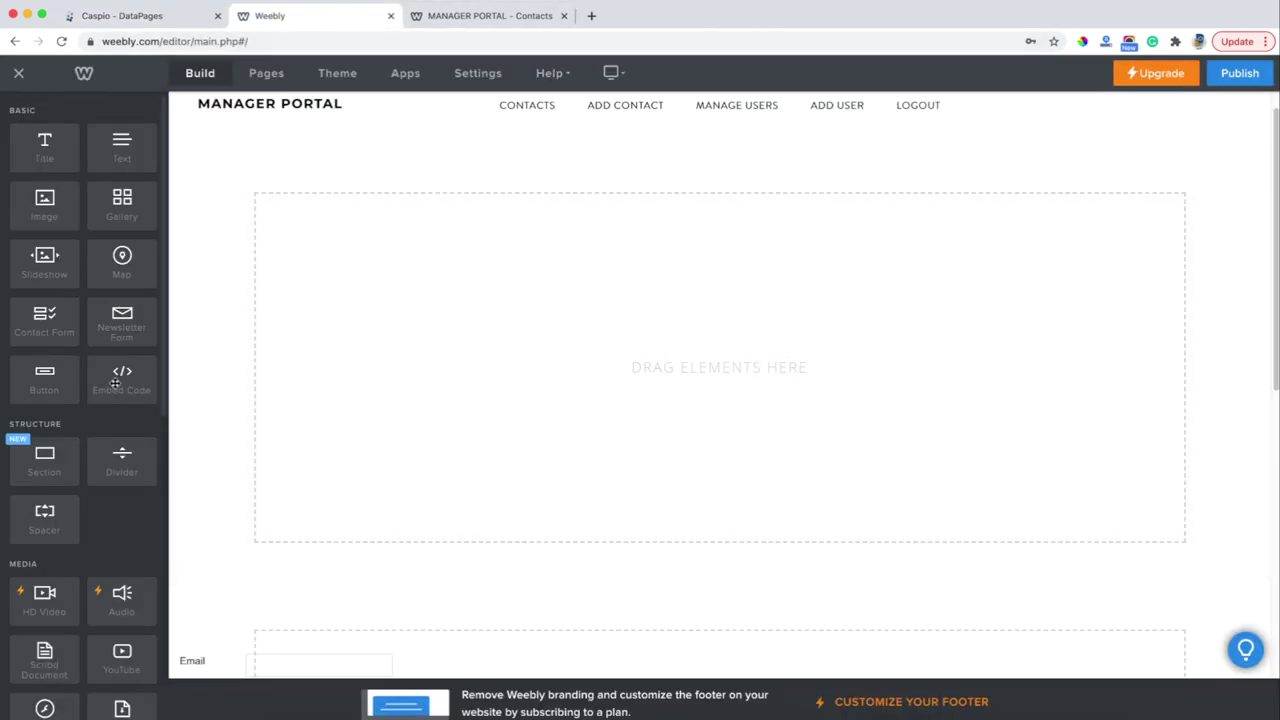
pyautogui.moveTo(121, 378); pyautogui.dragTo(627, 365)
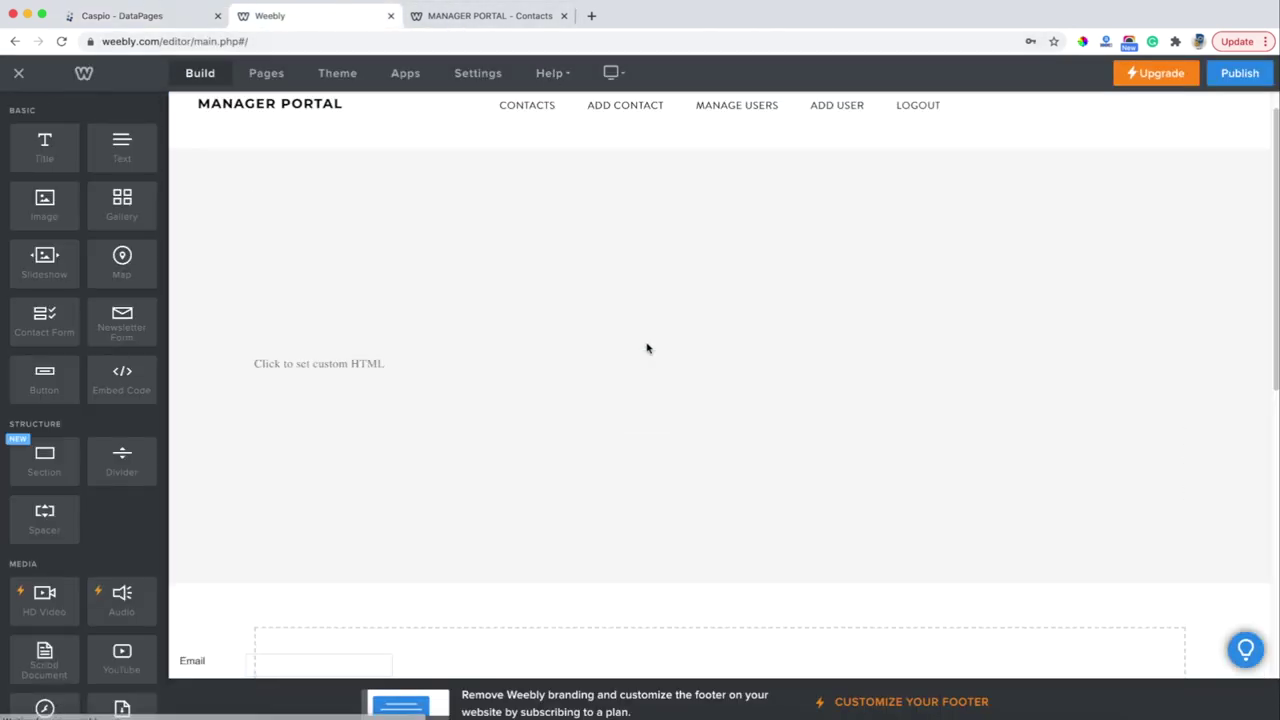
pyautogui.click(630, 374)
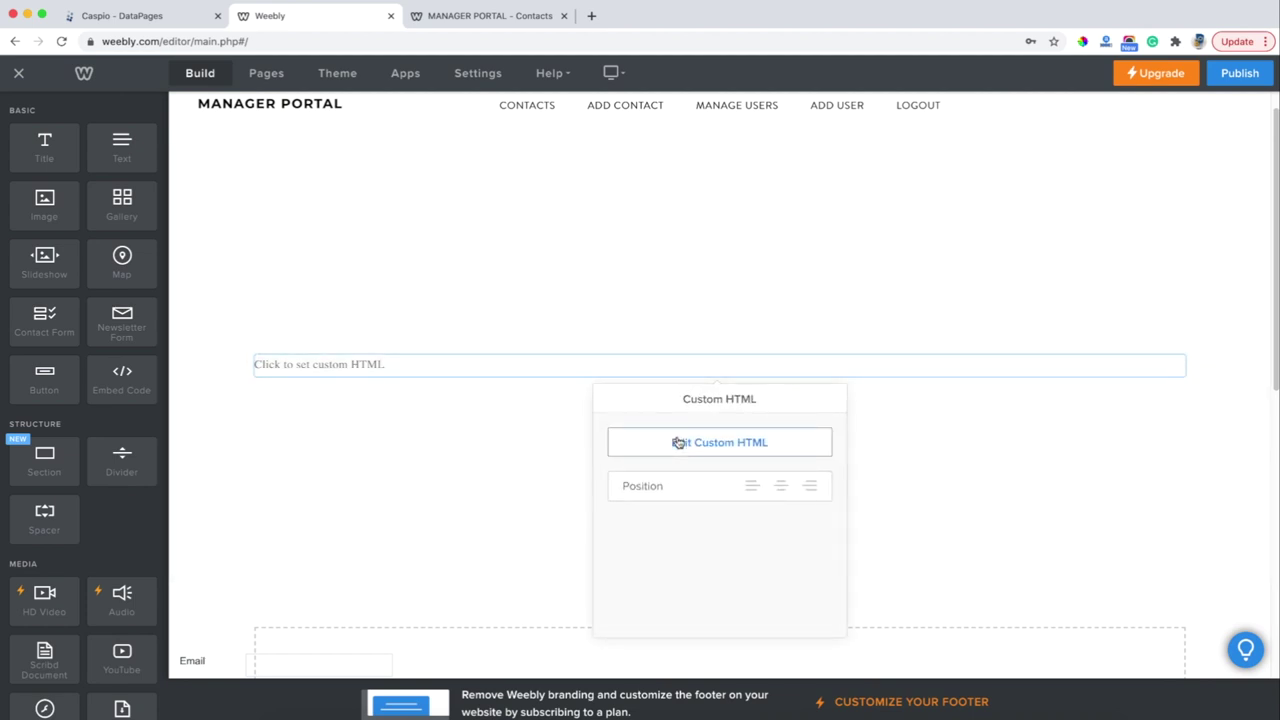
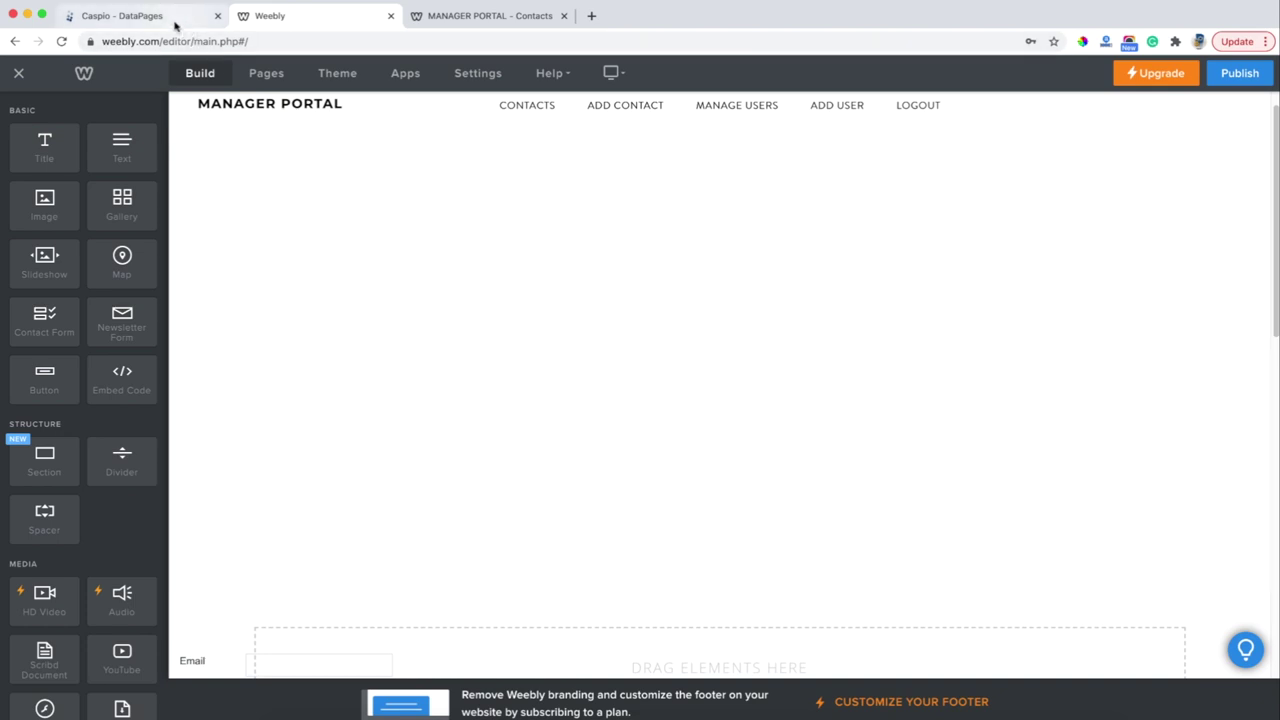
# Enable deployment of the View Details DataPage in Caspio and copy its embed code.
pyautogui.click(170, 20)
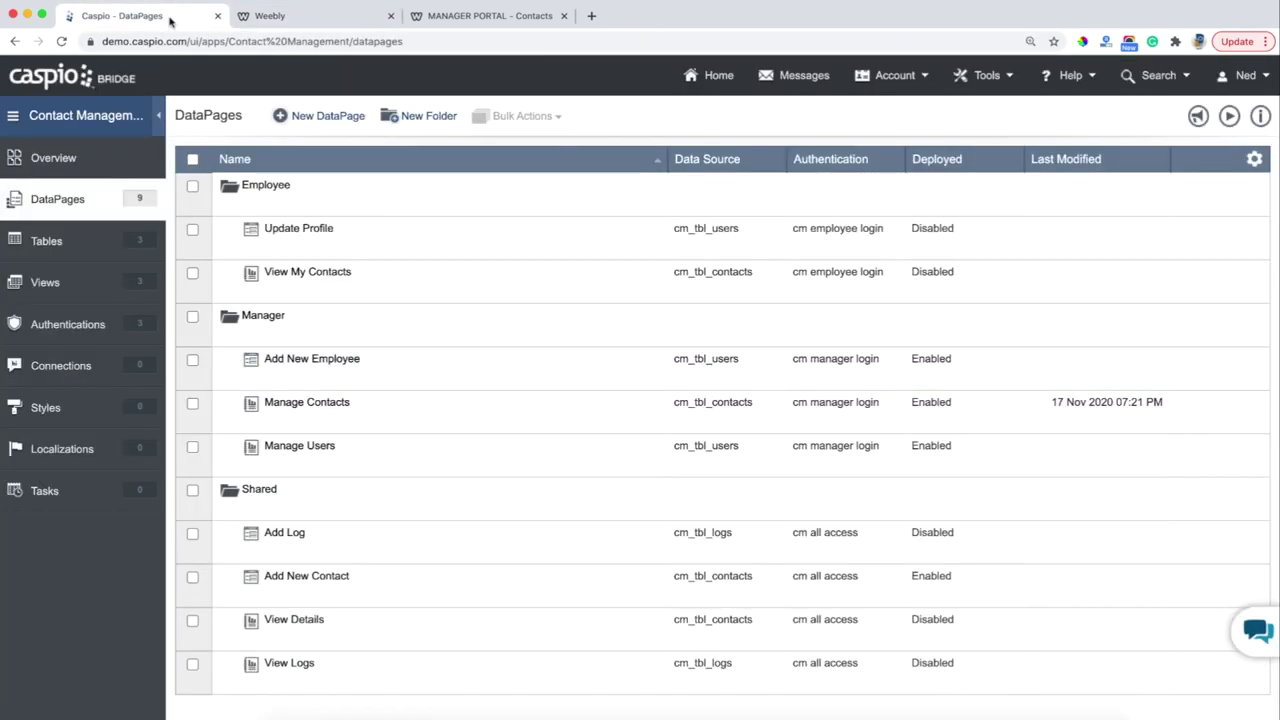
pyautogui.moveTo(333, 605)
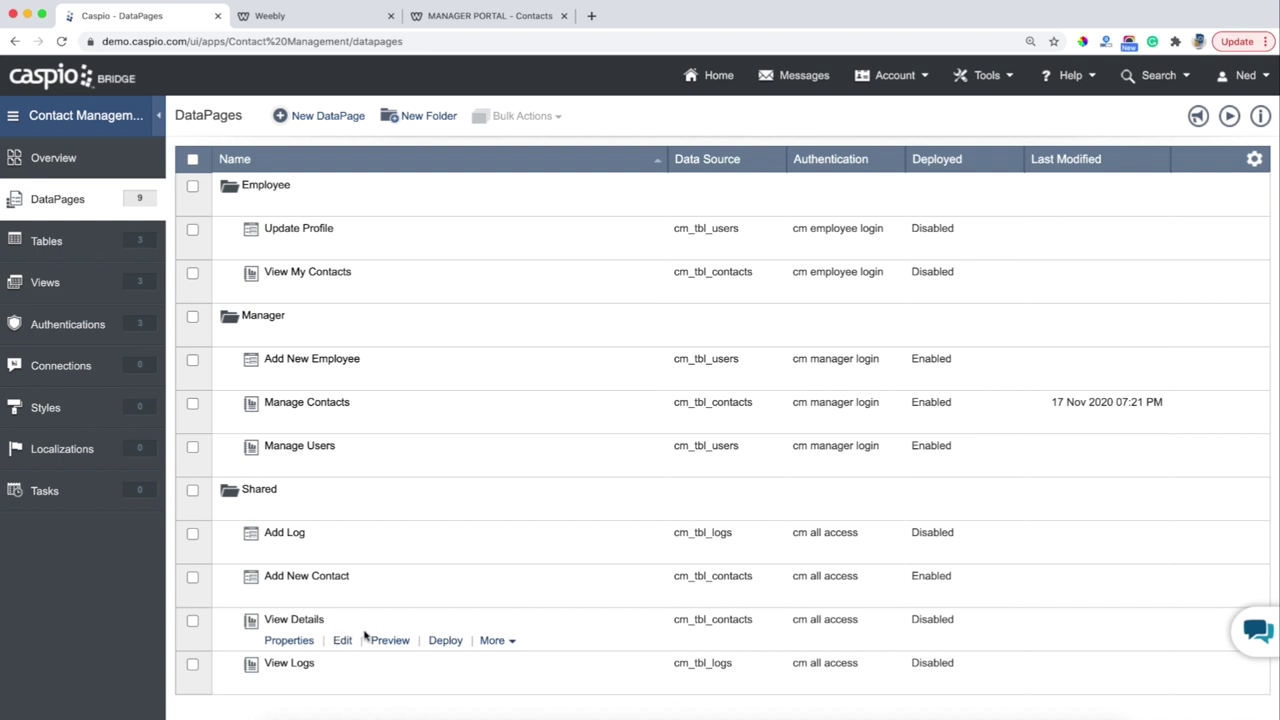
pyautogui.click(437, 643)
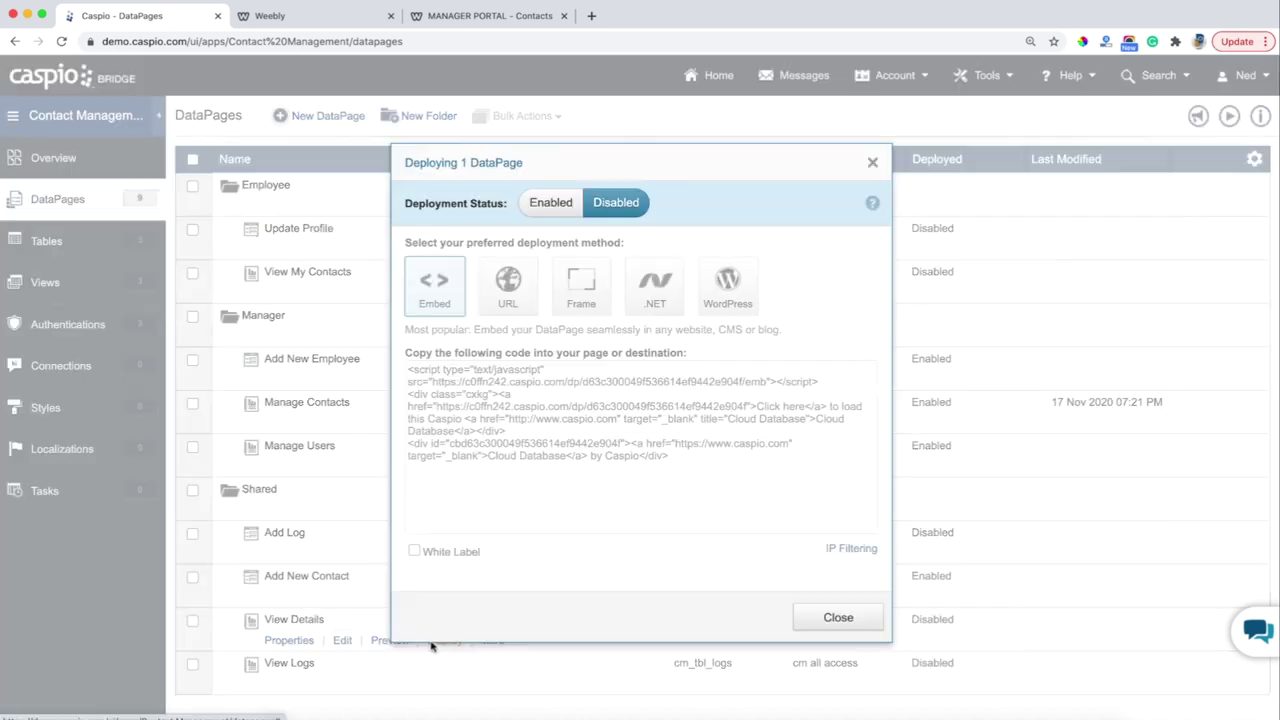
pyautogui.click(550, 202)
pyautogui.click(516, 423)
pyautogui.rightClick(516, 423)
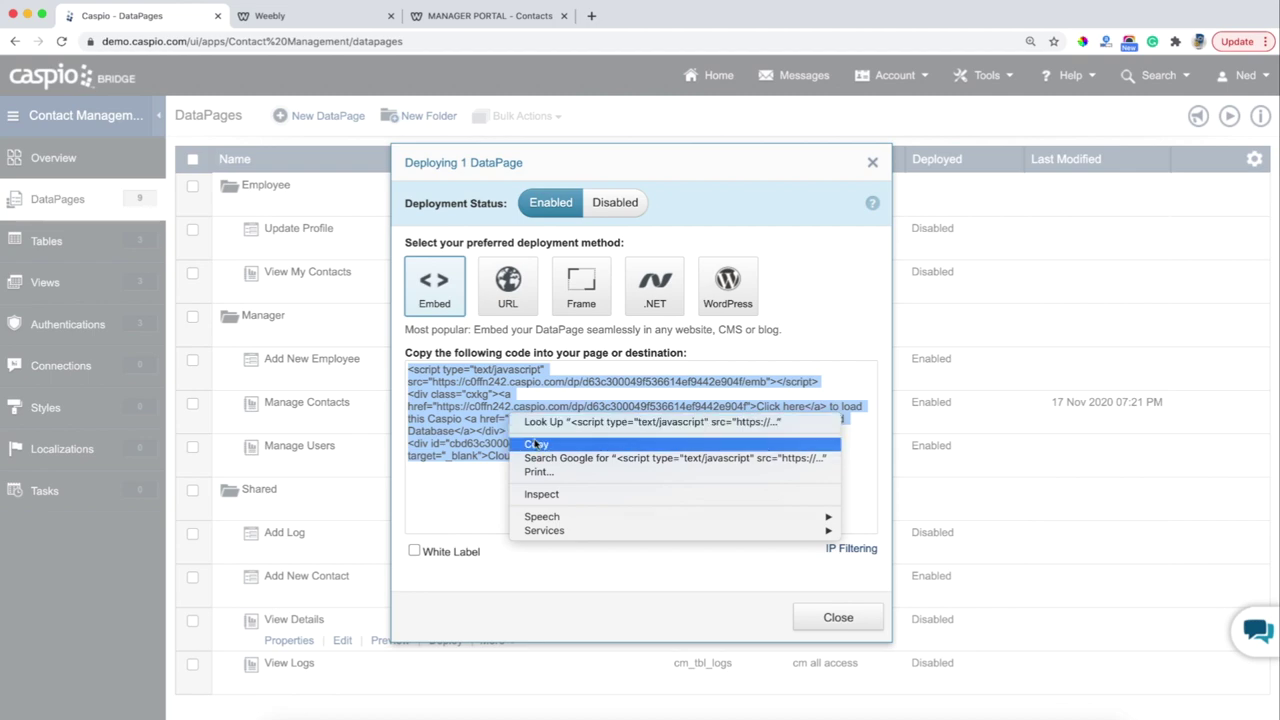
pyautogui.click(536, 444)
pyautogui.click(838, 617)
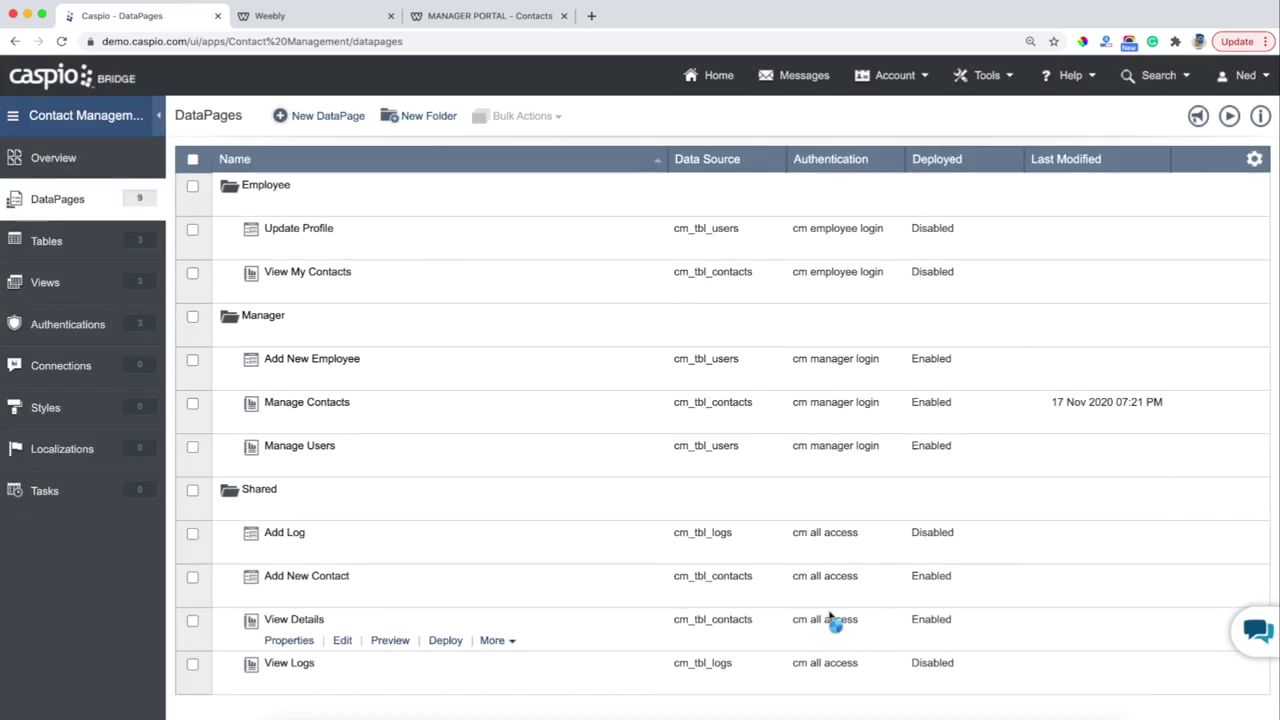
# Paste the View Details embed code into the empty Weebly embed element.
pyautogui.click(360, 16)
pyautogui.click(493, 366)
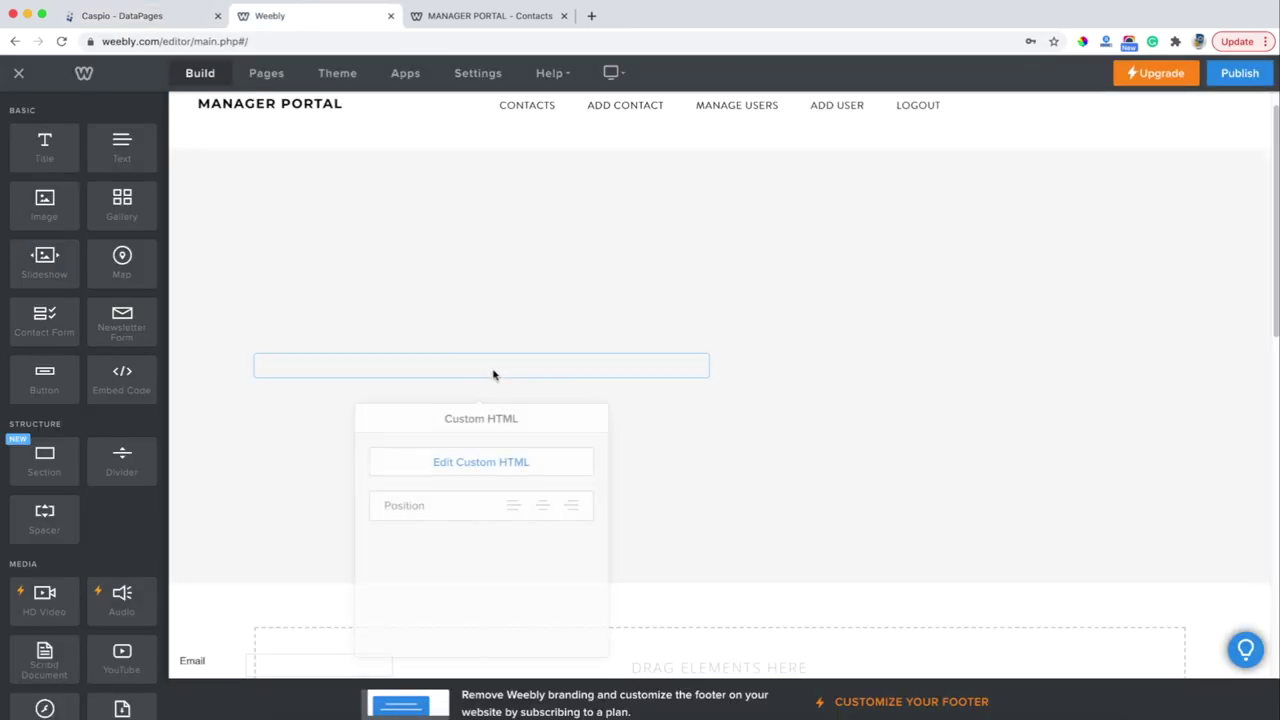
pyautogui.click(480, 443)
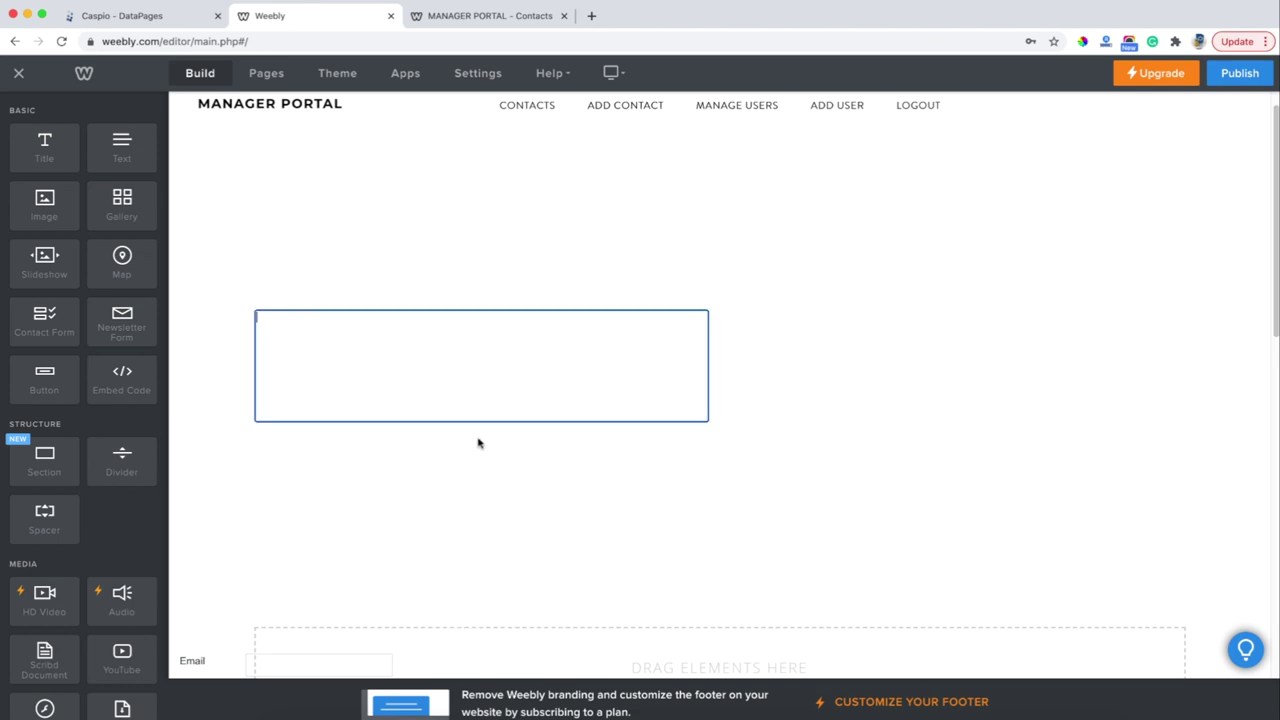
pyautogui.press('super+v')
pyautogui.click(521, 224)
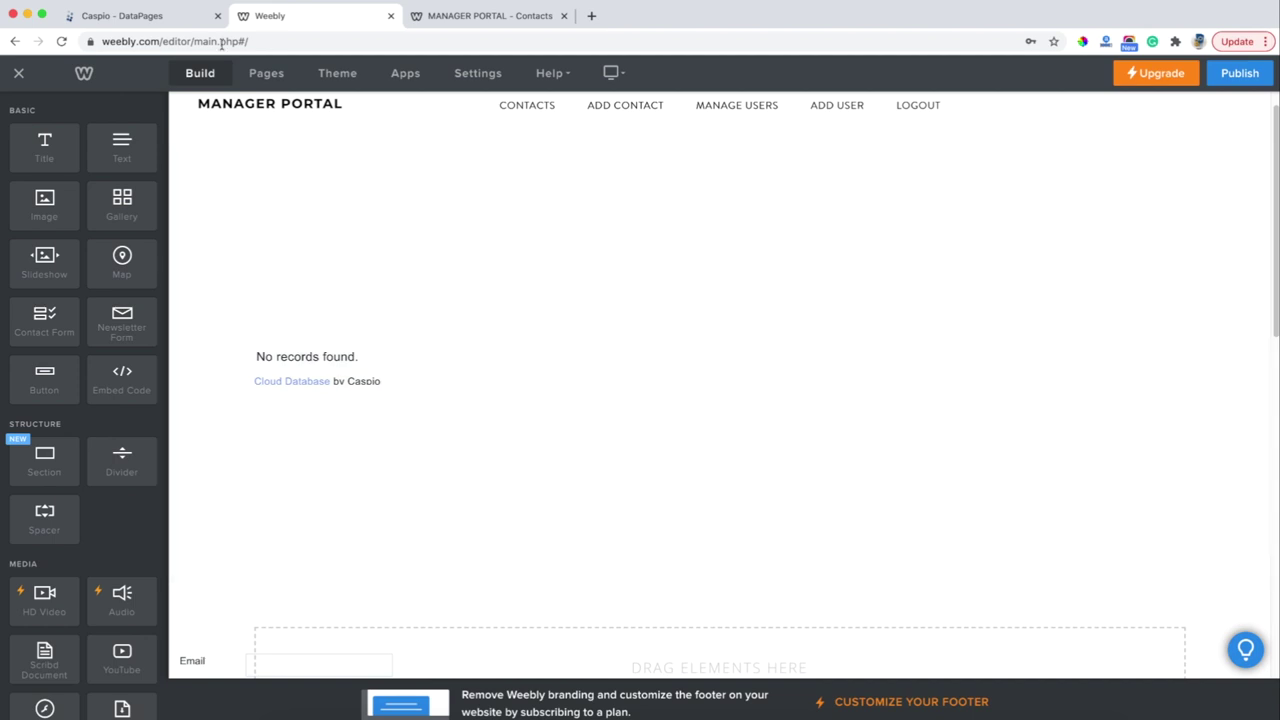
# Enable deployment of the Add Log DataPage and copy its embed code.
pyautogui.click(176, 20)
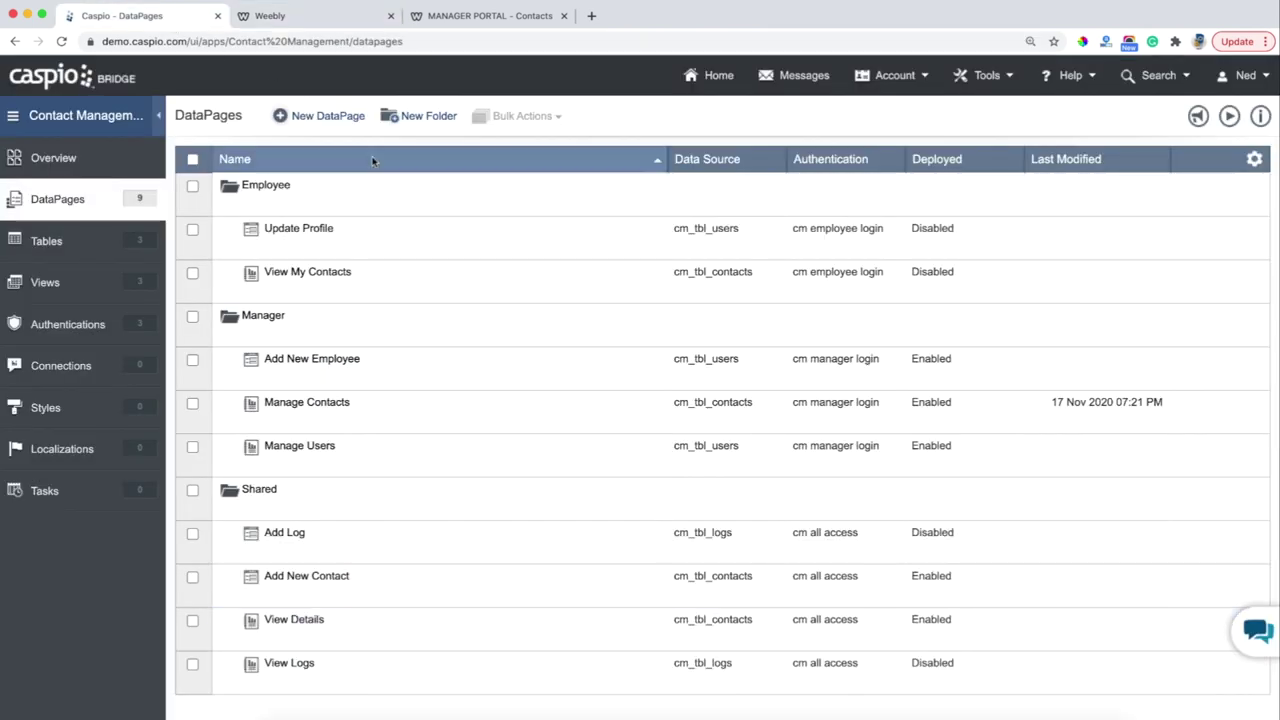
pyautogui.click(434, 553)
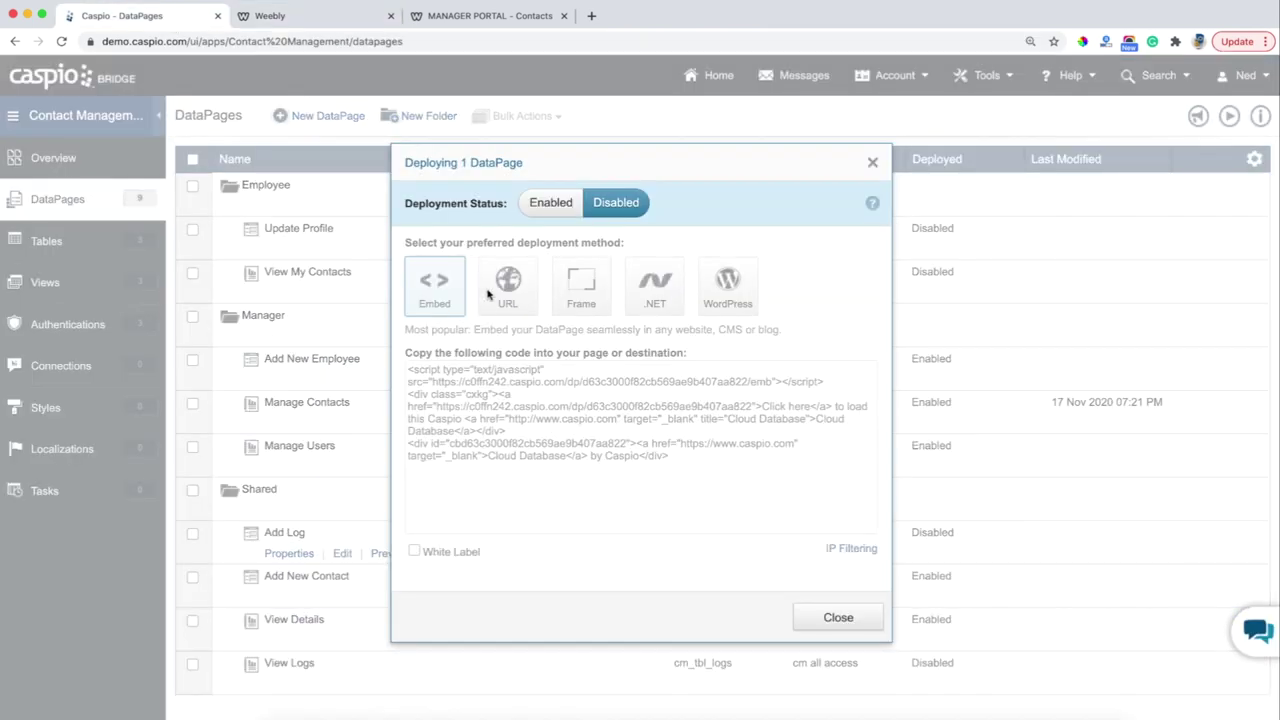
pyautogui.click(541, 204)
pyautogui.click(524, 400)
pyautogui.rightClick(488, 402)
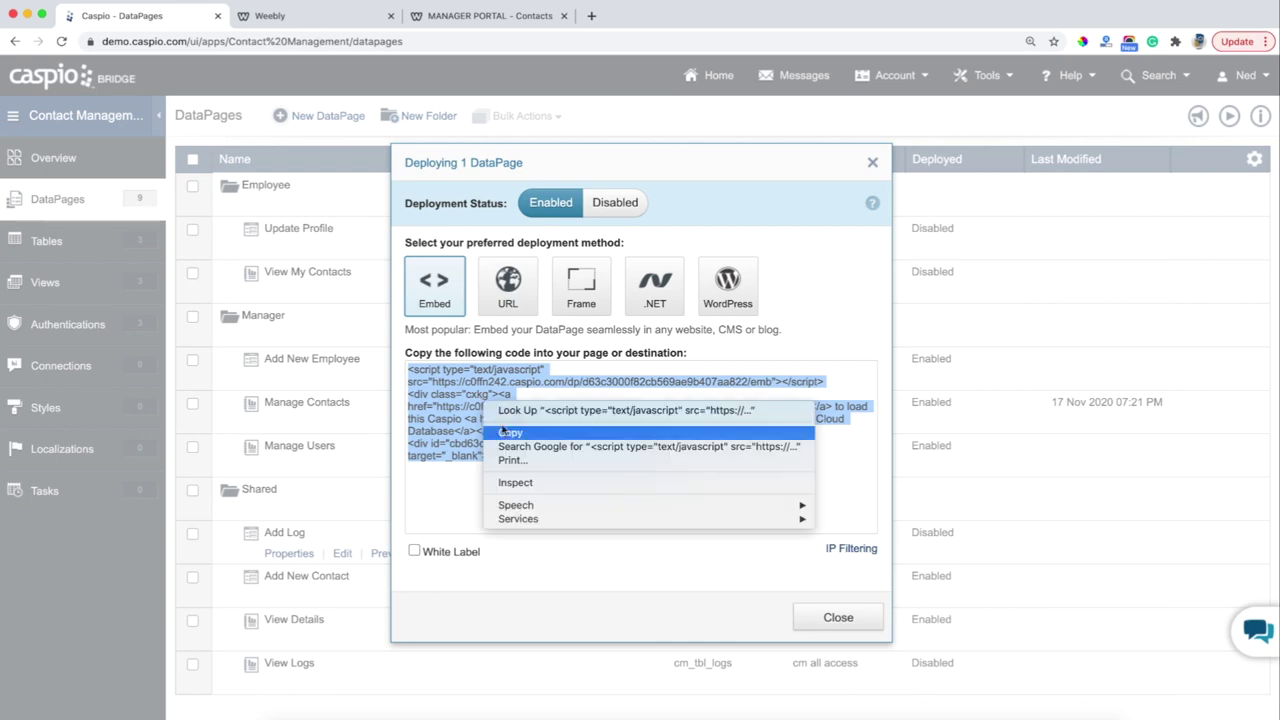
pyautogui.click(560, 433)
pyautogui.click(800, 616)
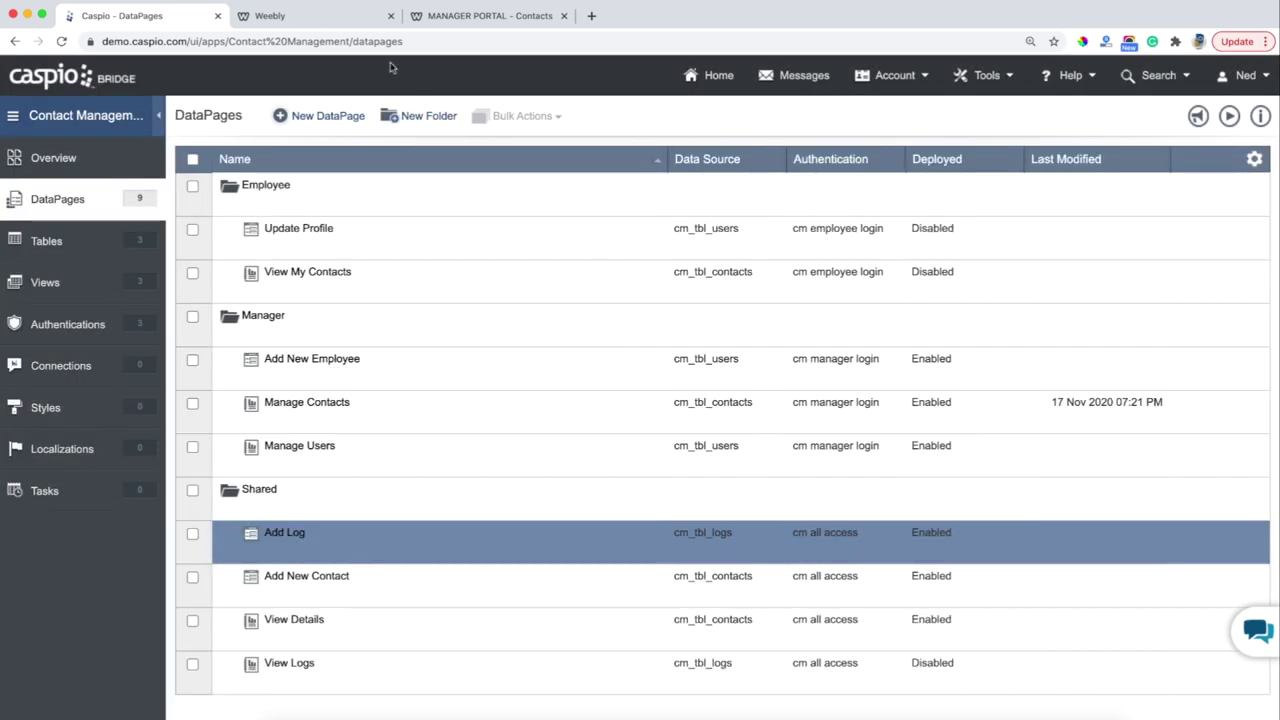
# Paste the Add Log embed code into the right-hand Weebly embed element.
pyautogui.click(351, 24)
pyautogui.click(808, 362)
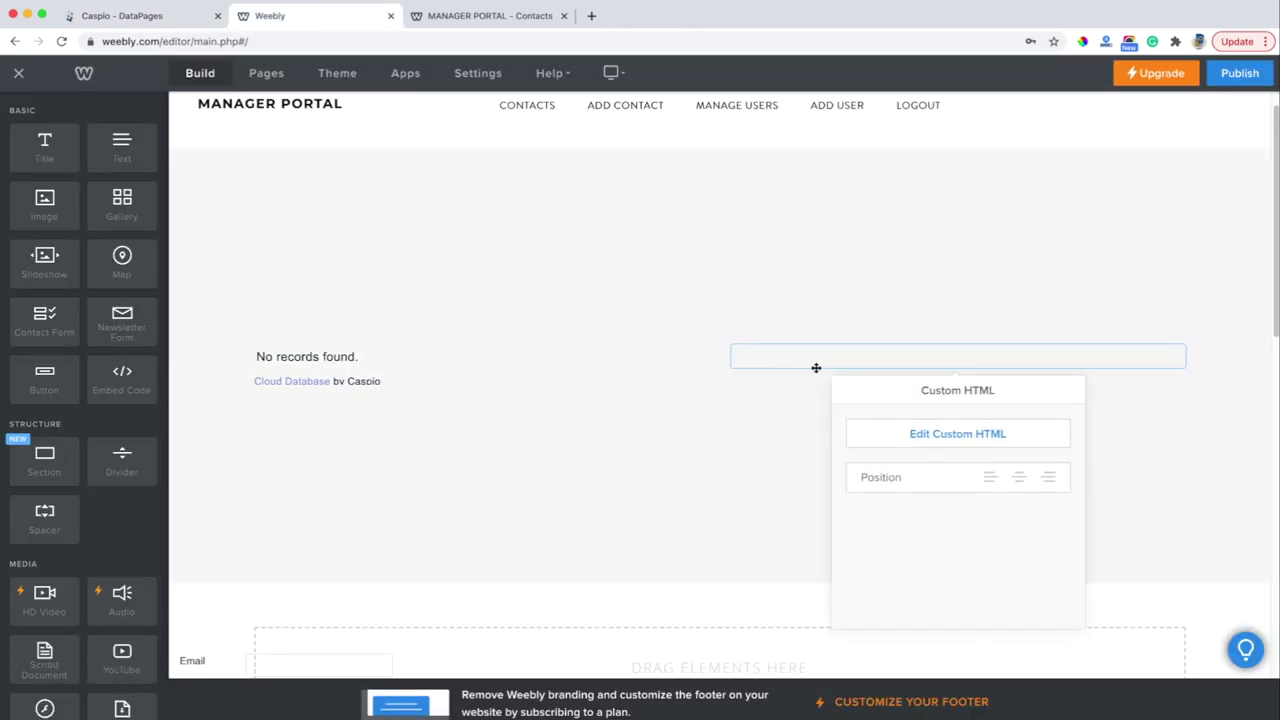
pyautogui.click(901, 435)
pyautogui.press('super+v')
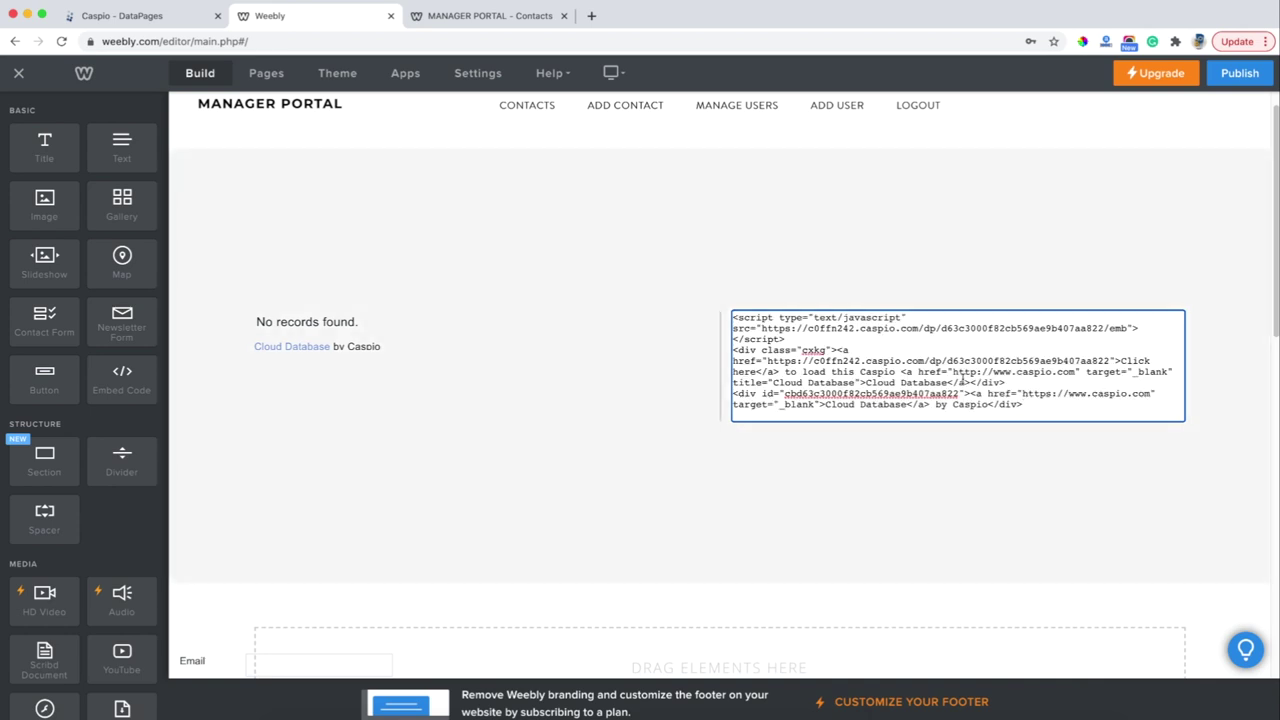
# Enable deployment of the View Logs DataPage and copy its embed code.
pyautogui.click(194, 18)
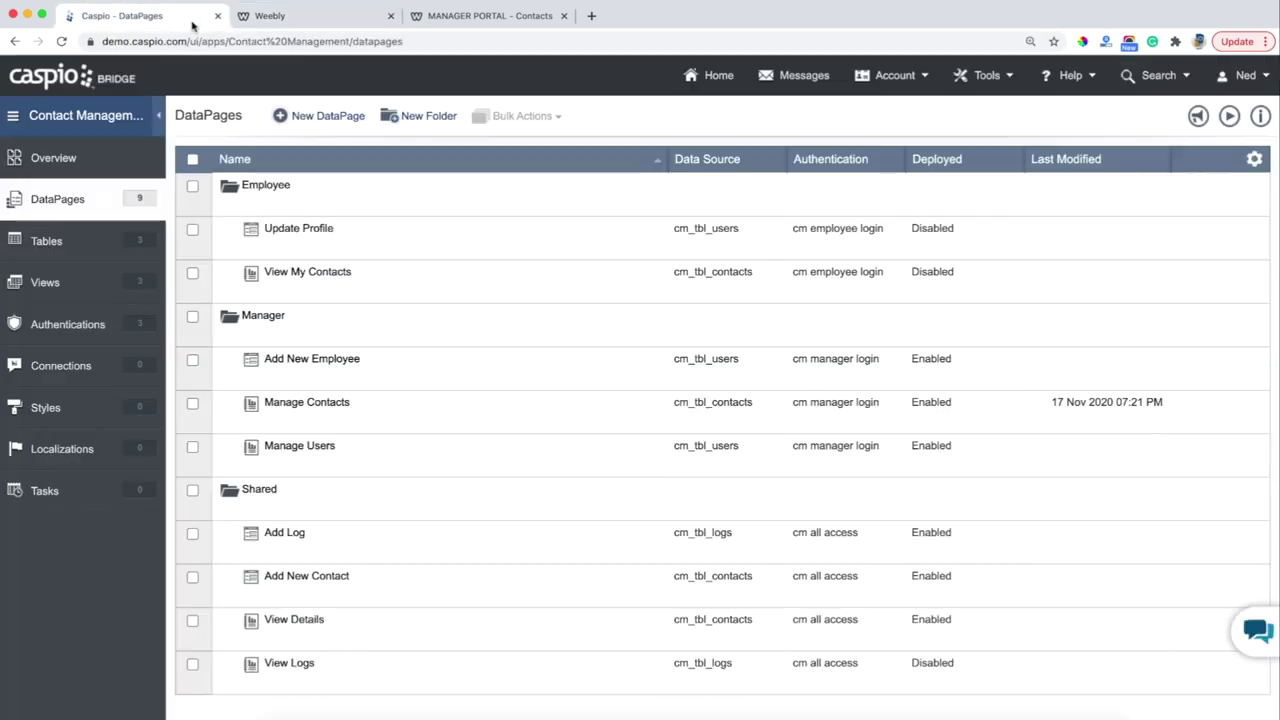
pyautogui.moveTo(380, 688)
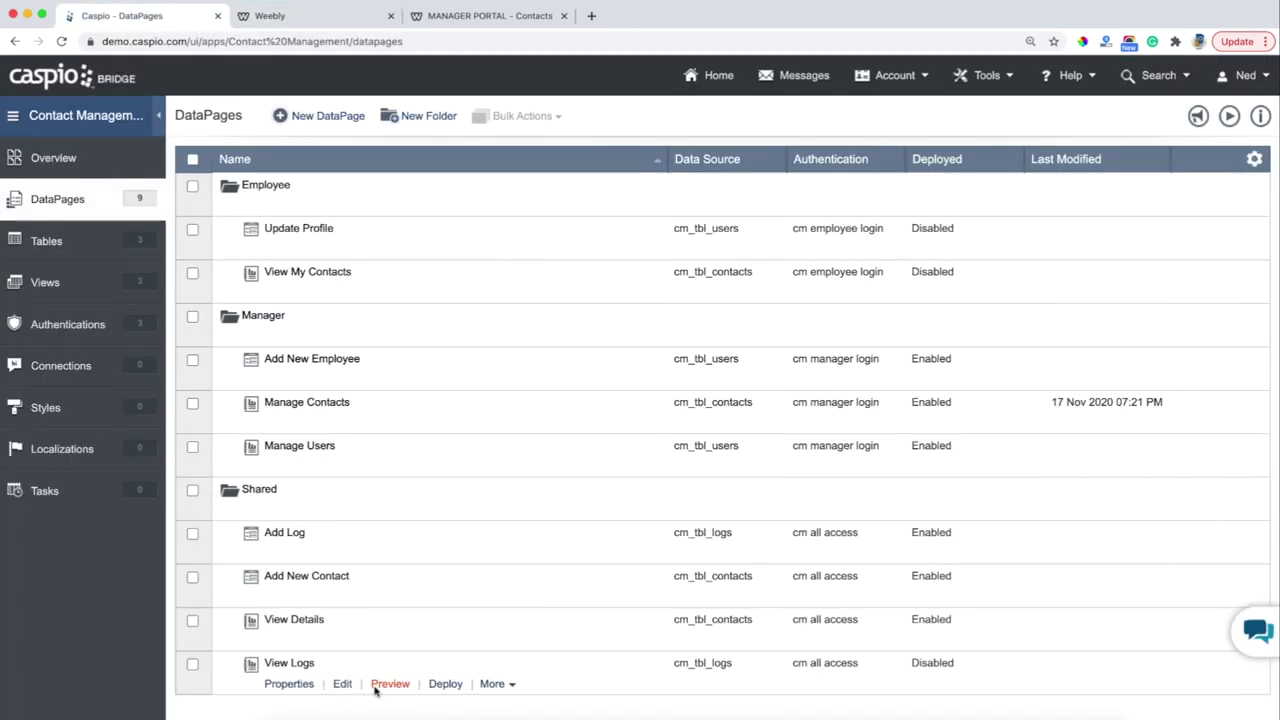
pyautogui.click(443, 688)
pyautogui.click(551, 203)
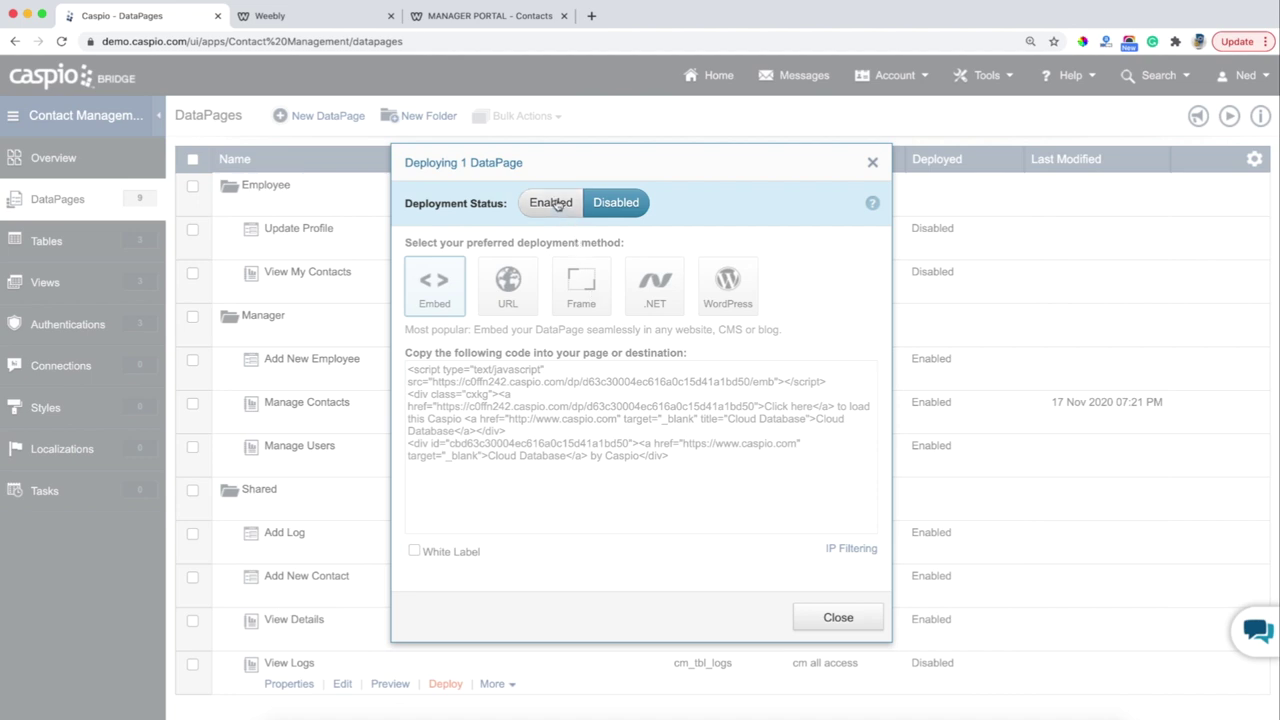
pyautogui.click(541, 432)
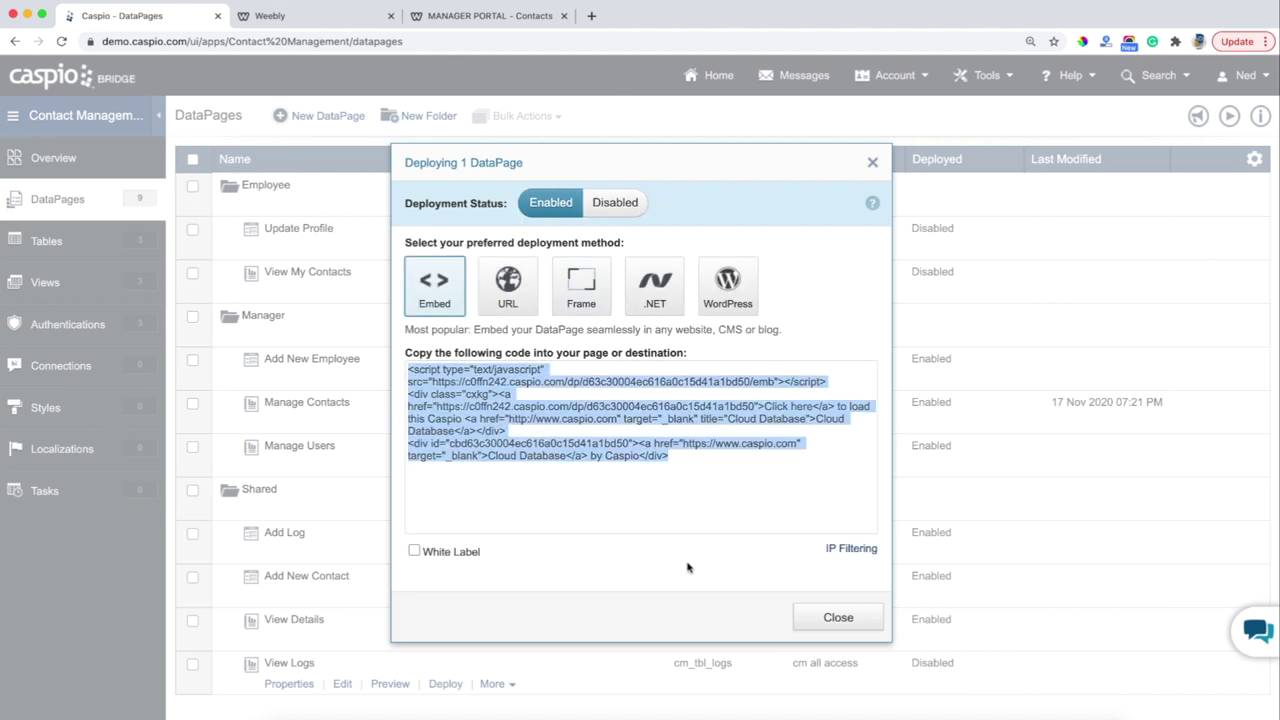
pyautogui.click(830, 617)
# Paste the View Logs code below the Add Log code in the right-hand embed block.
pyautogui.click(330, 16)
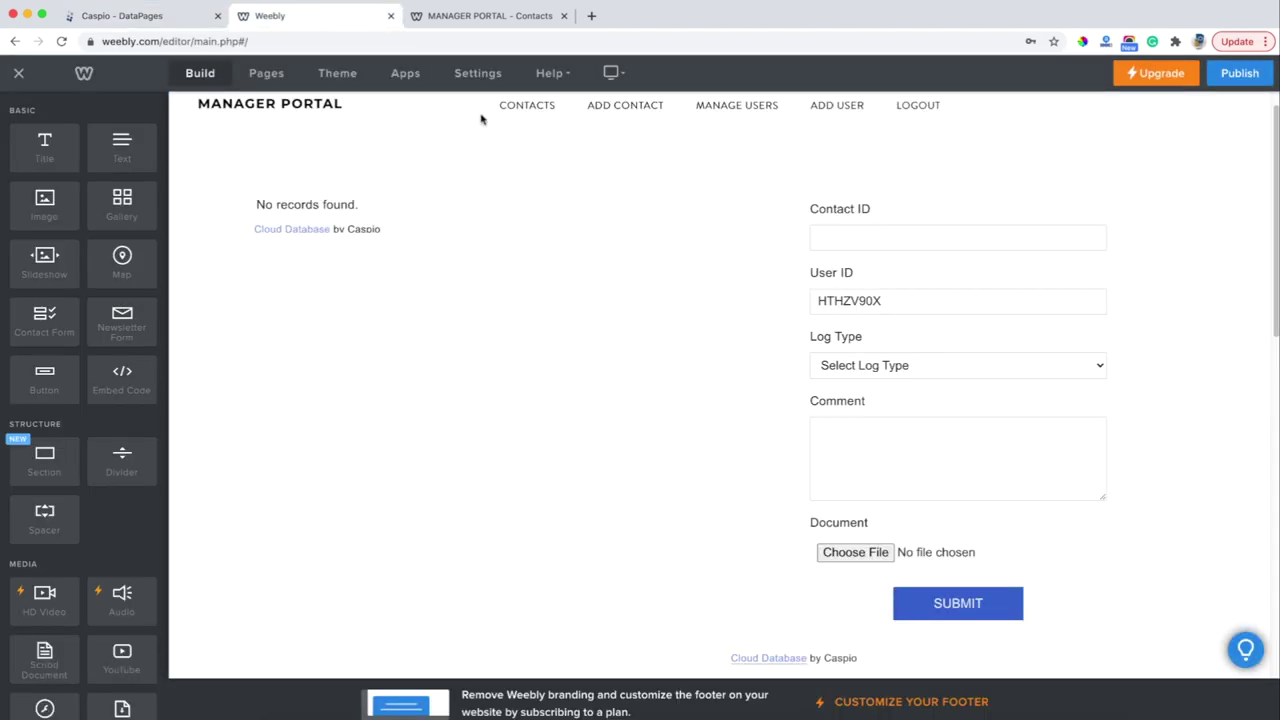
pyautogui.click(1148, 575)
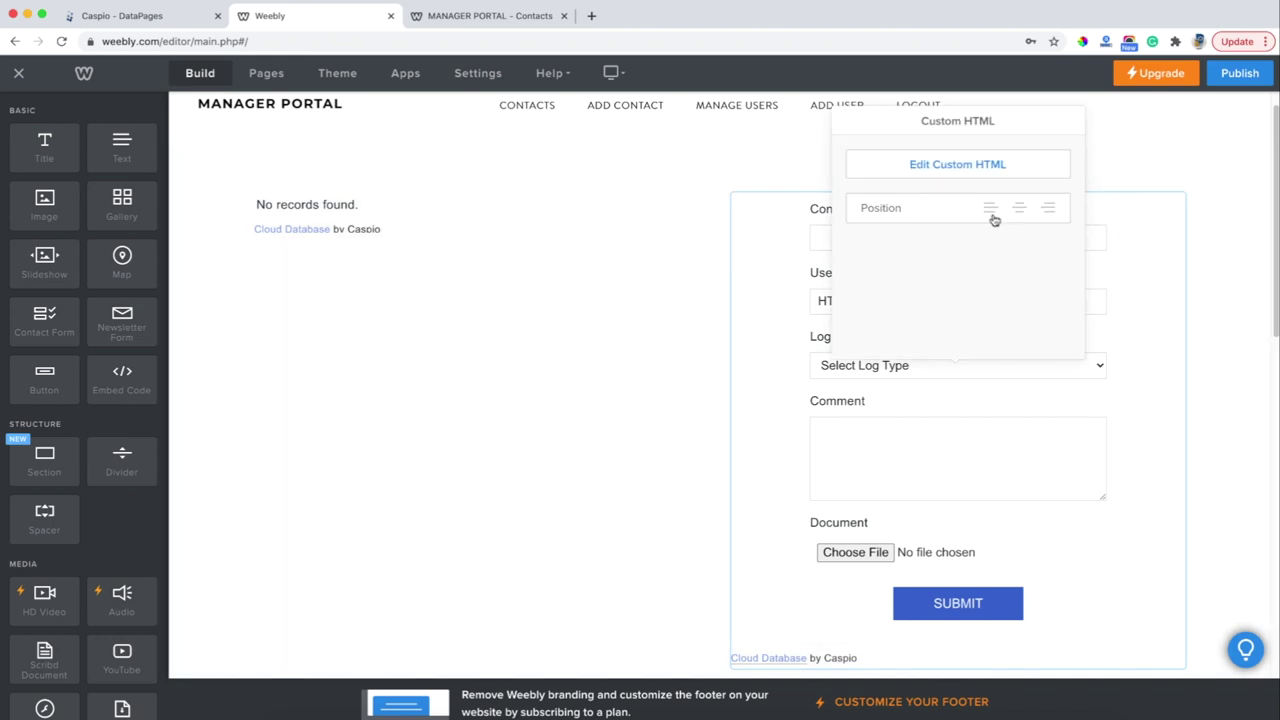
pyautogui.click(974, 170)
pyautogui.click(1034, 283)
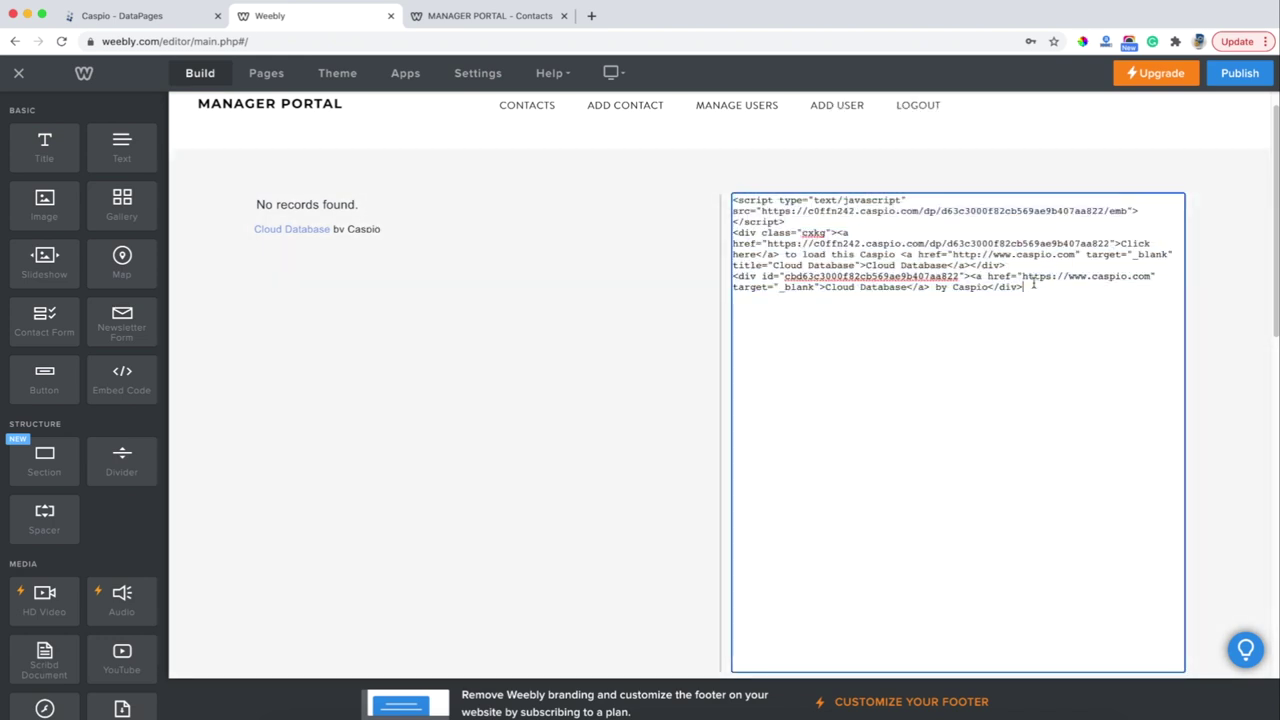
pyautogui.hotkey('ctrl', 'v')
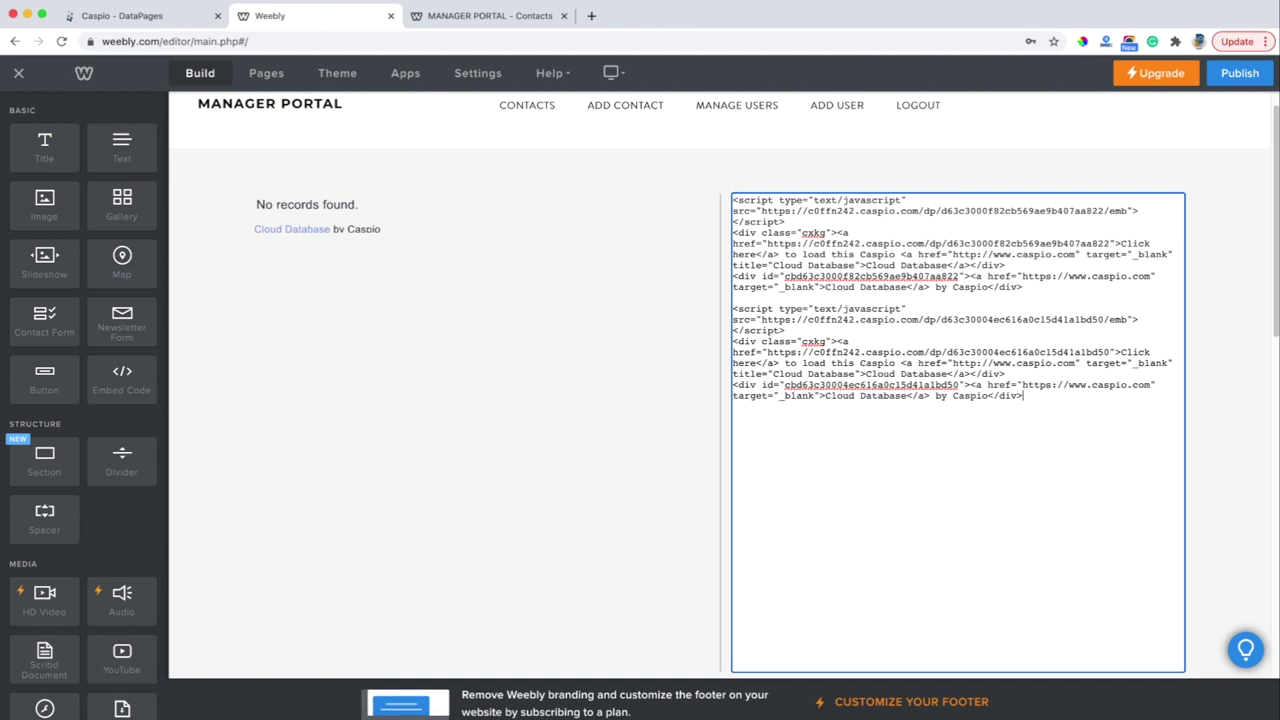
pyautogui.click(1047, 162)
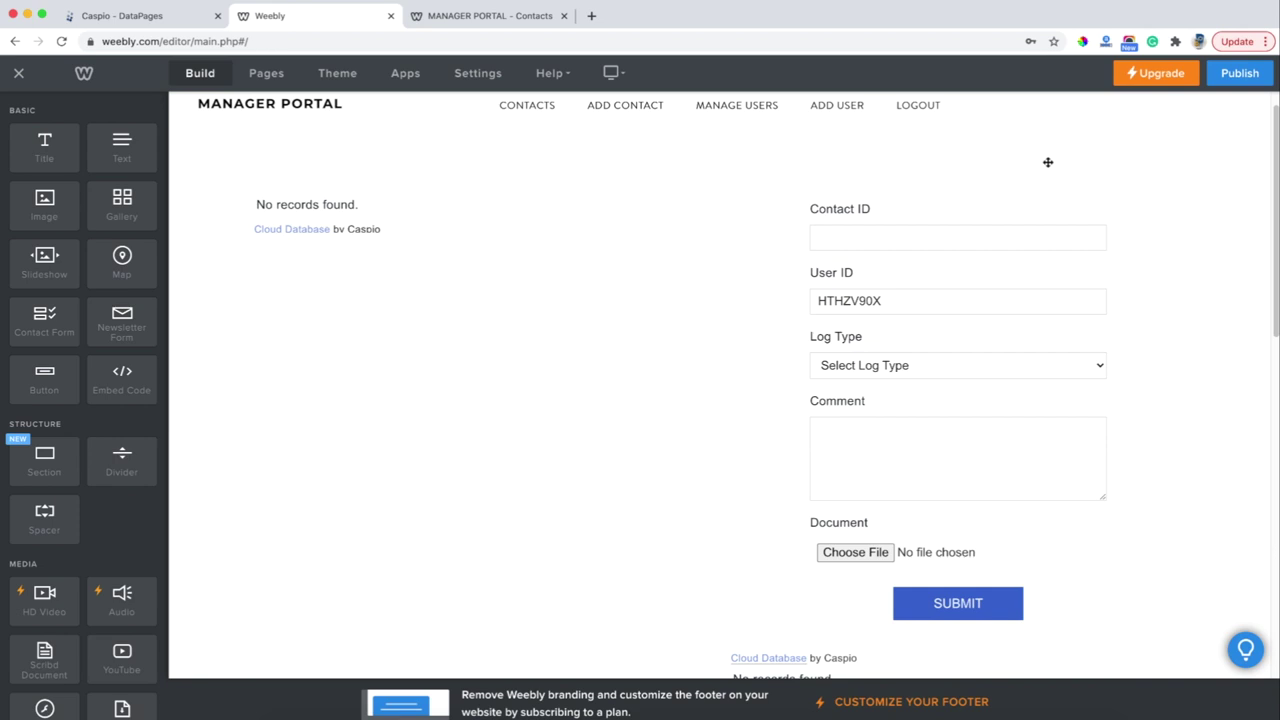
# Publish the Manager Portal, browse its pages on the live site, and open Contacts, selecting its URL.
pyautogui.click(1222, 82)
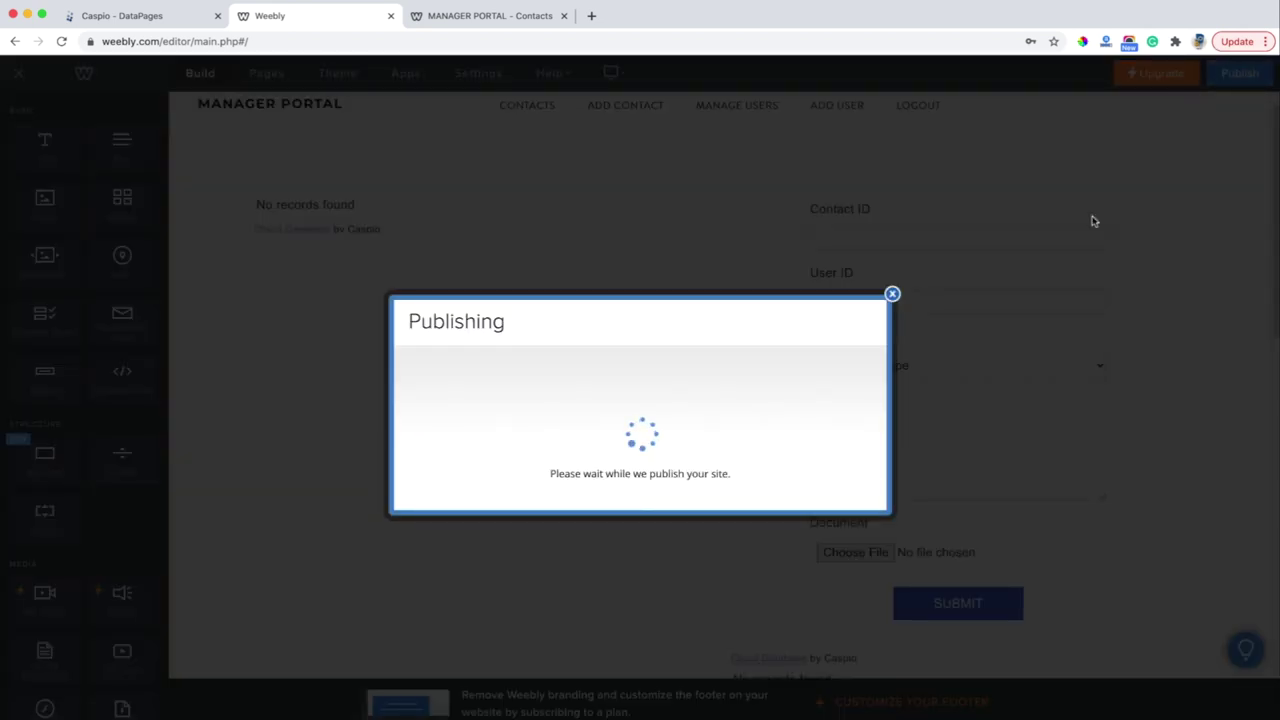
pyautogui.click(740, 283)
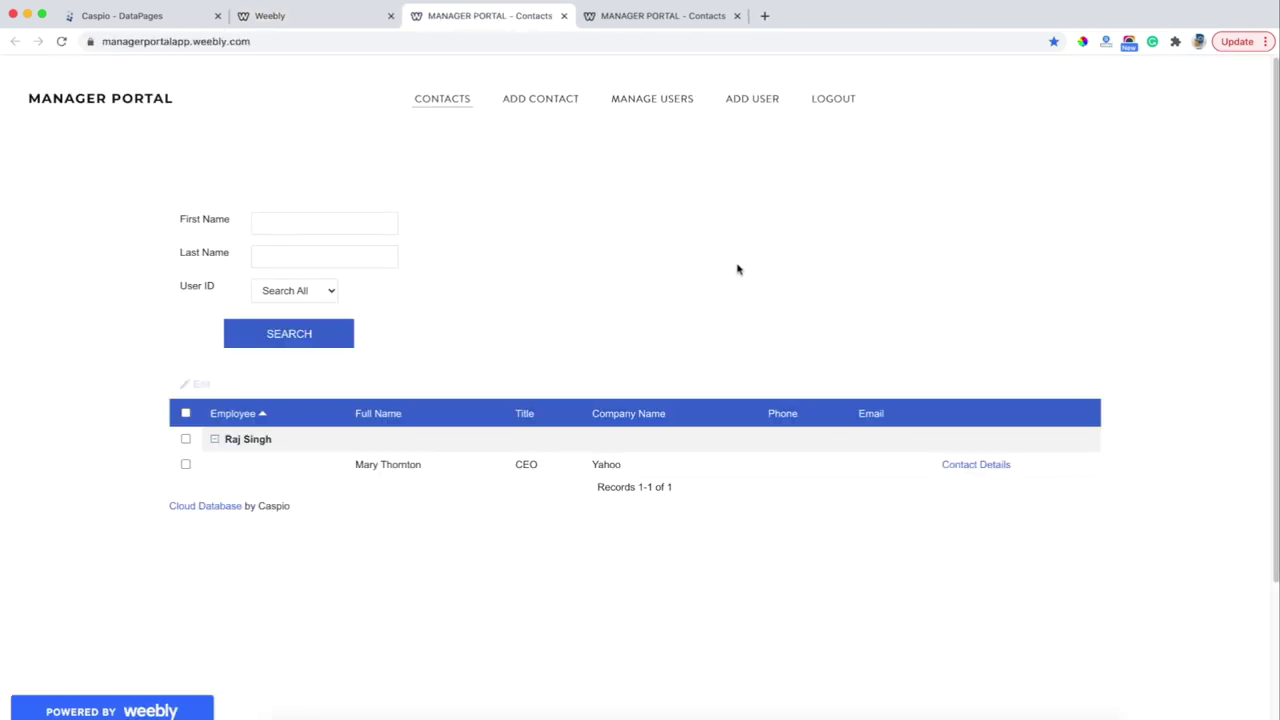
pyautogui.click(559, 104)
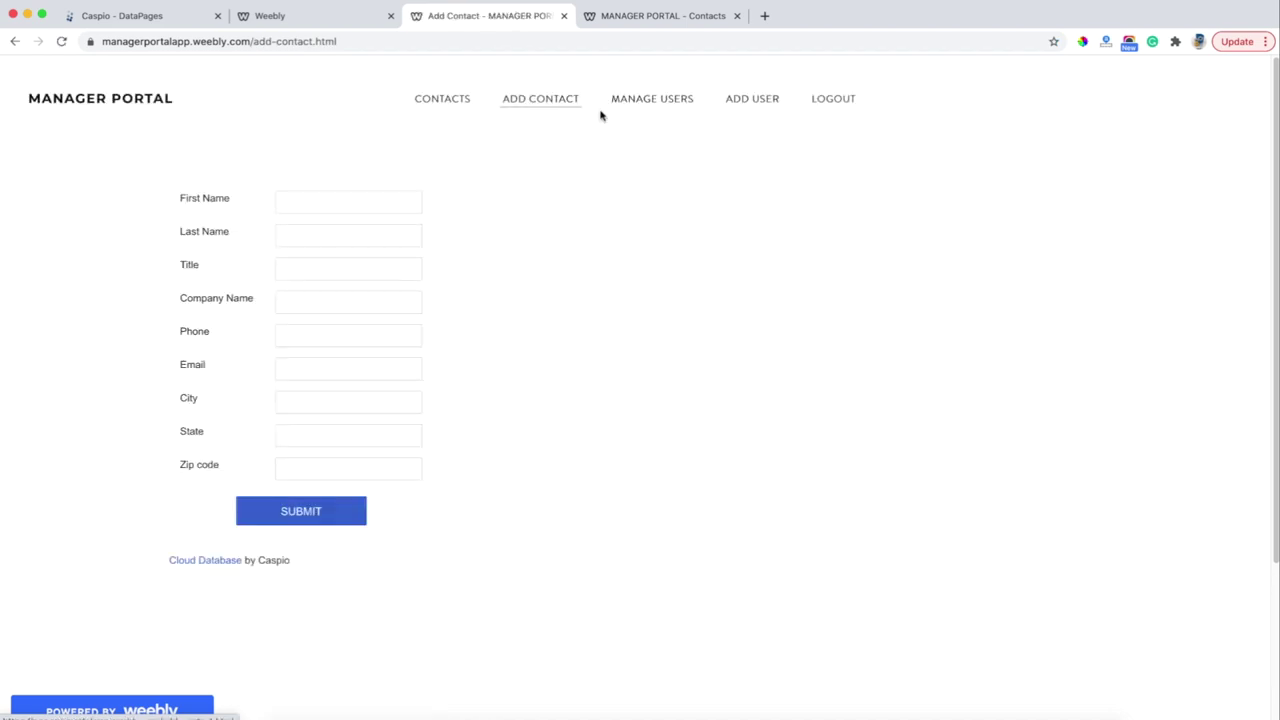
pyautogui.click(652, 106)
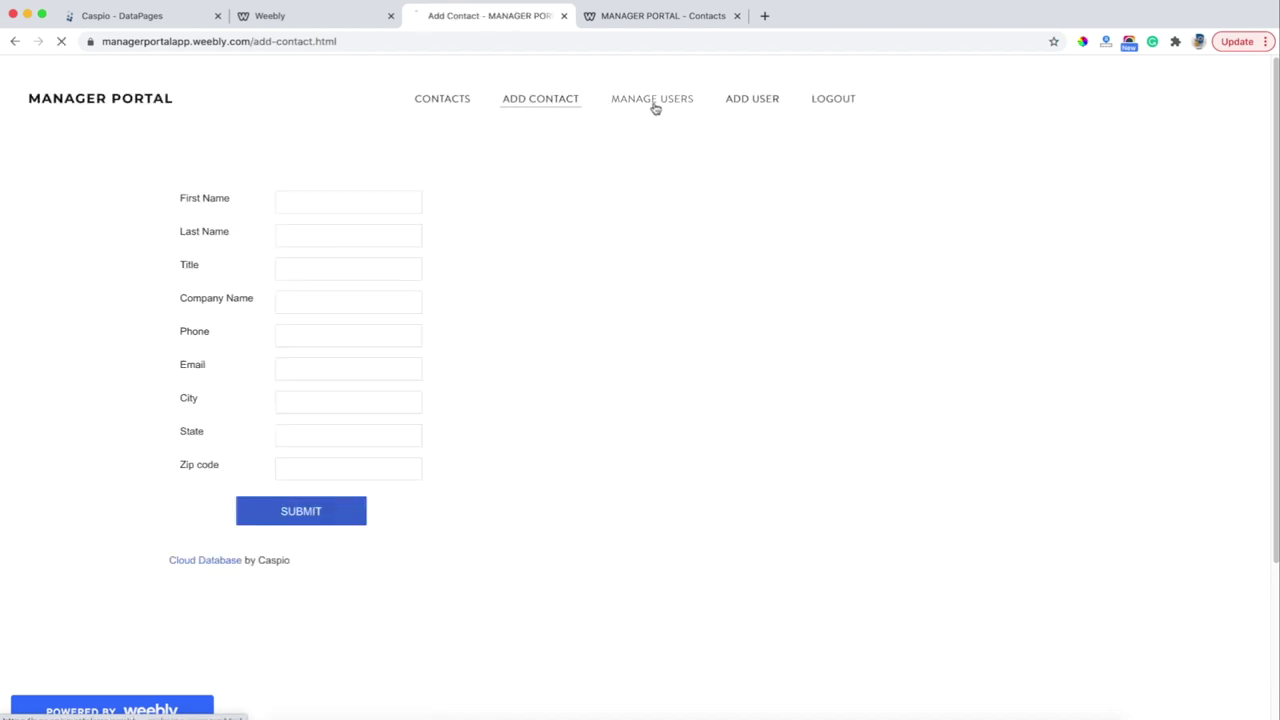
pyautogui.click(764, 105)
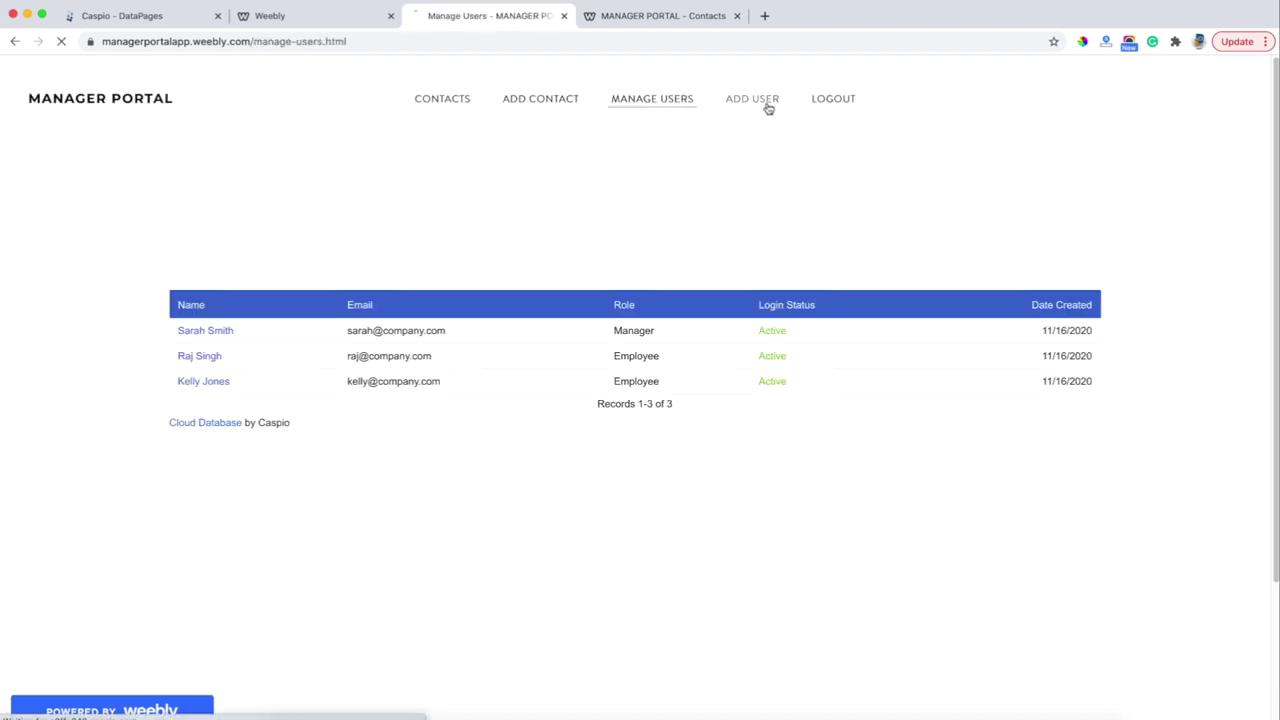
pyautogui.click(449, 101)
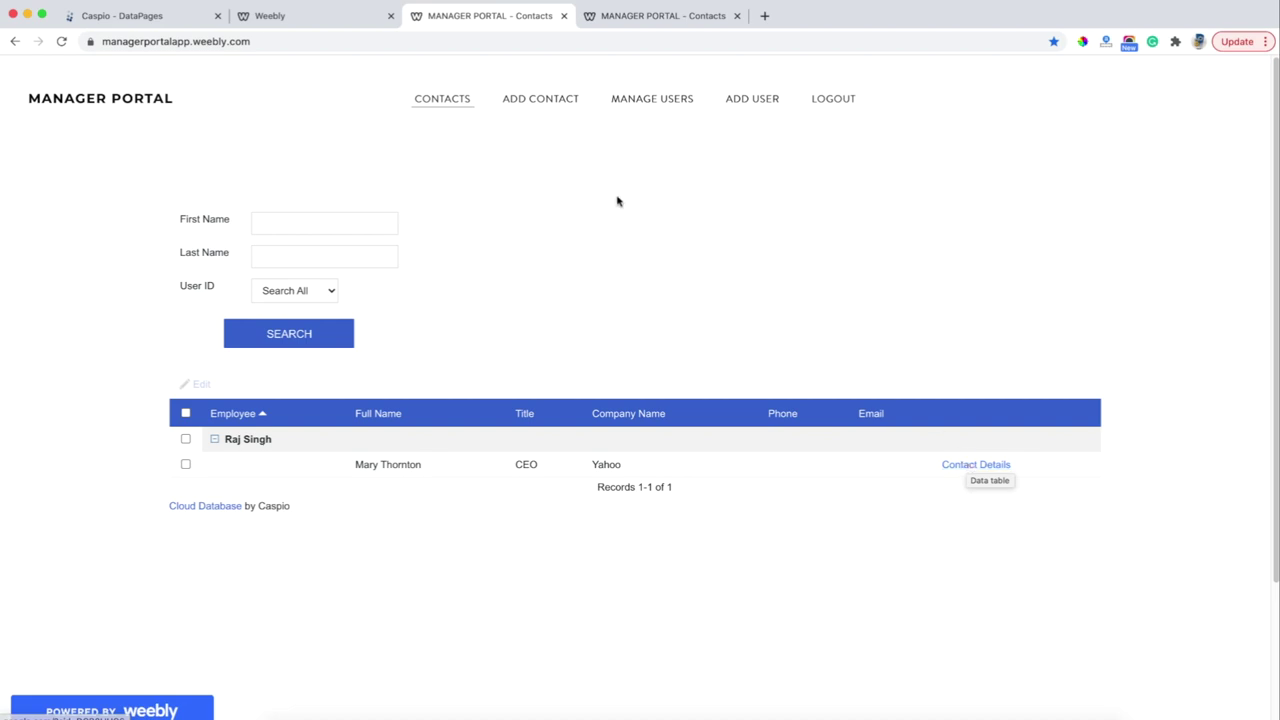
pyautogui.click(326, 43)
pyautogui.hotkey('ctrl', 'c')
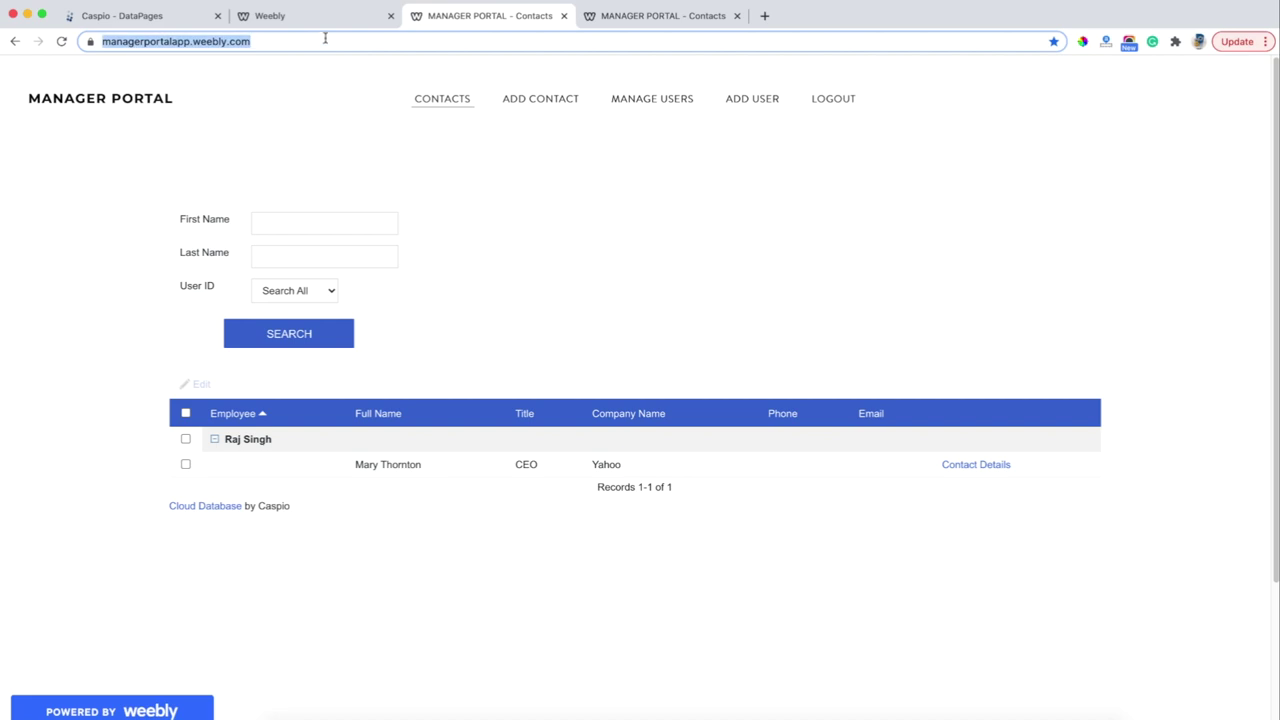
# Open the Manage Contacts DataPage and advance its wizard to Configure Results Page Fields.
pyautogui.click(181, 18)
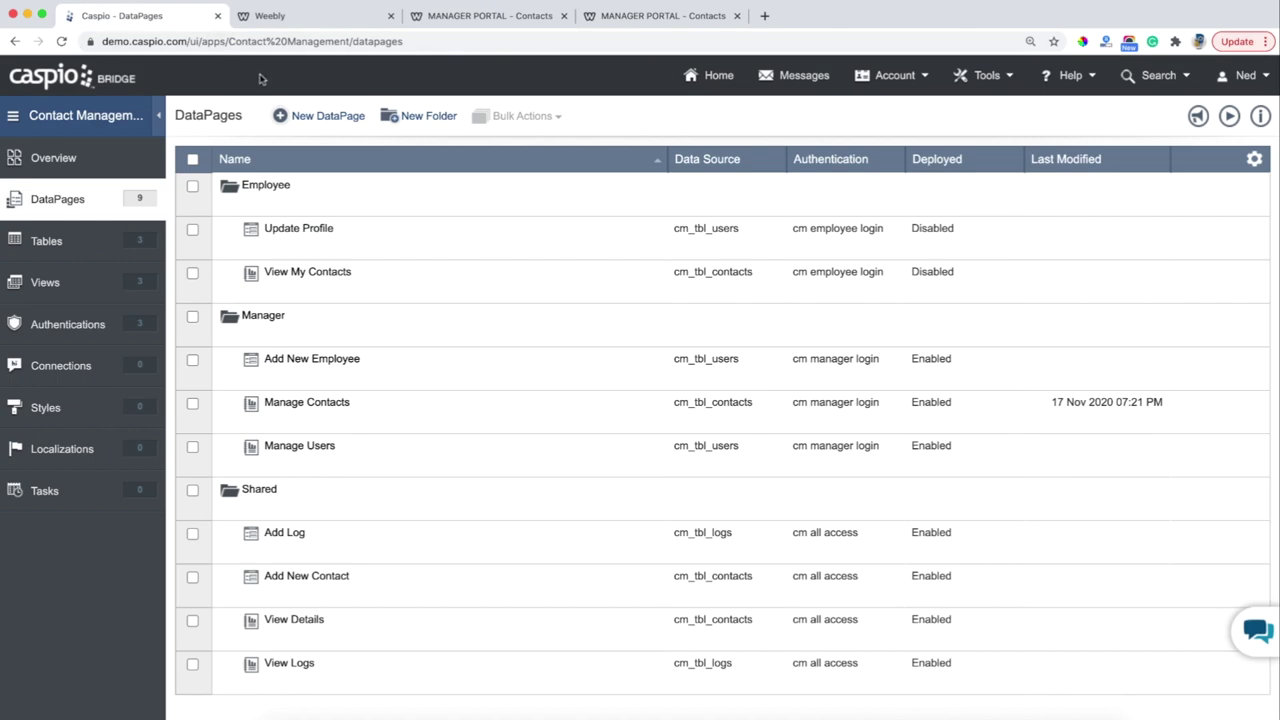
pyautogui.moveTo(331, 409)
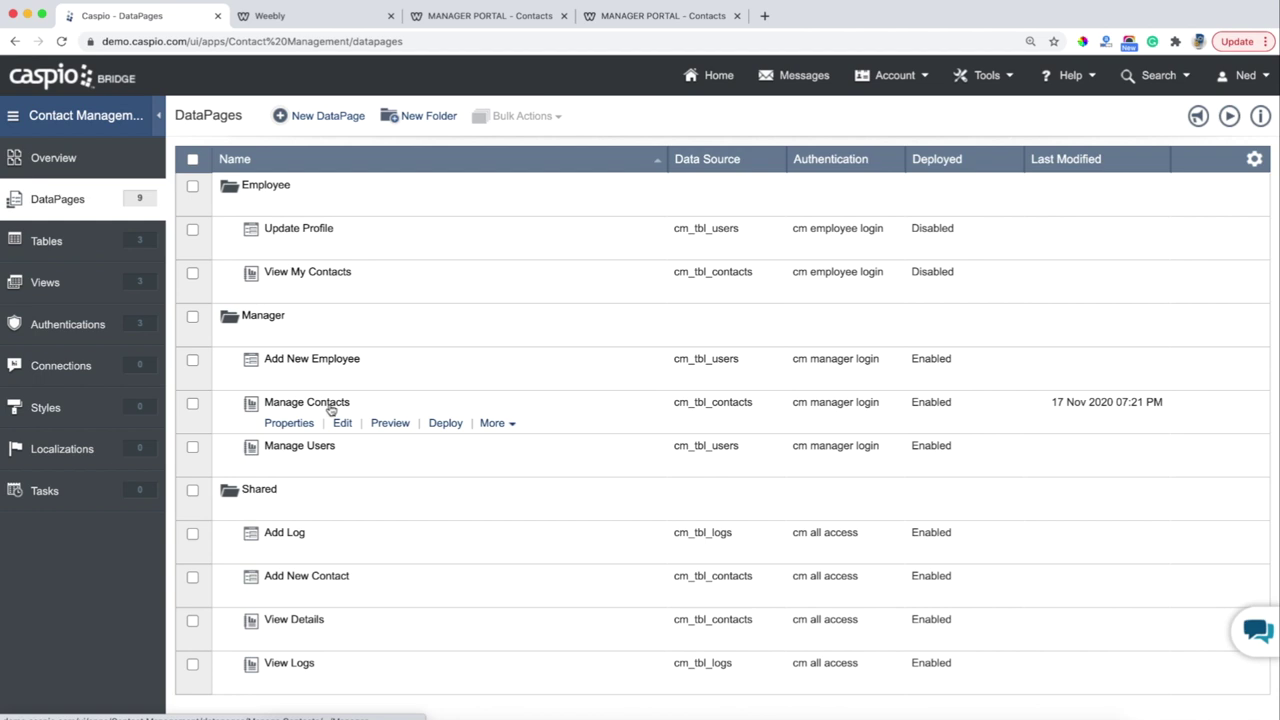
pyautogui.click(346, 425)
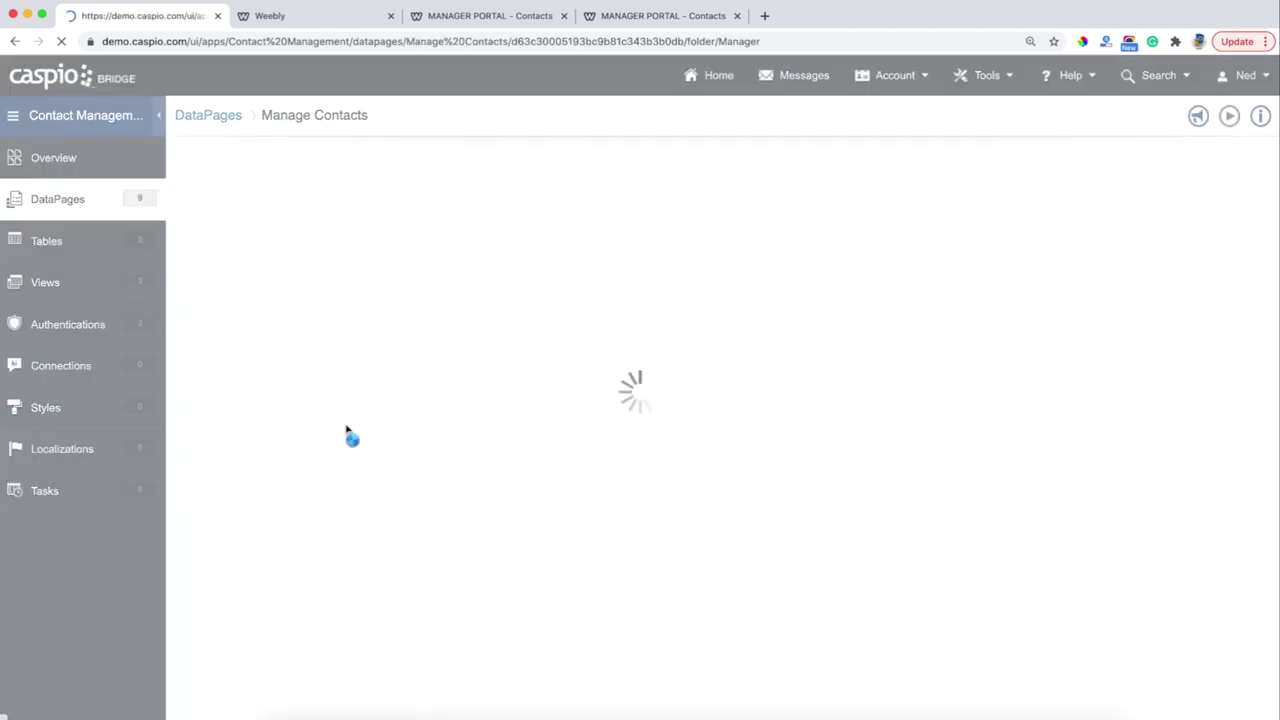
pyautogui.click(727, 619)
pyautogui.click(731, 620)
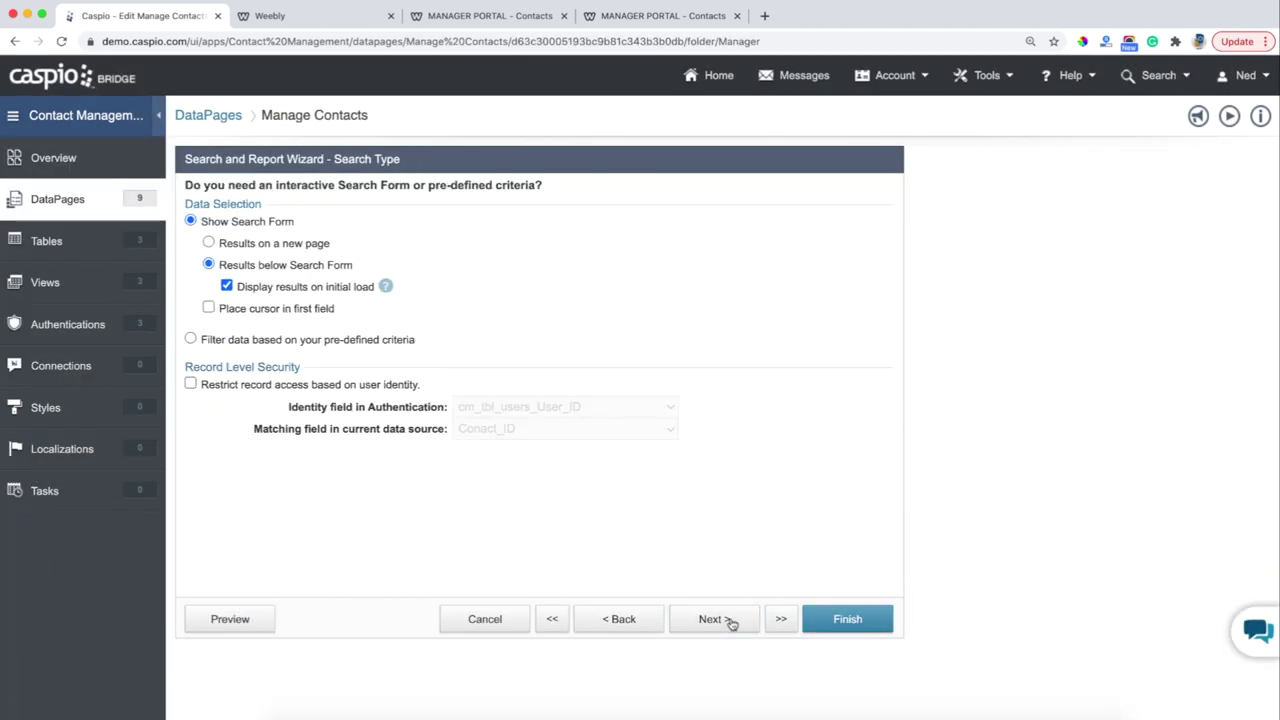
pyautogui.click(731, 620)
pyautogui.click(731, 620)
pyautogui.click(731, 620)
pyautogui.click(731, 620)
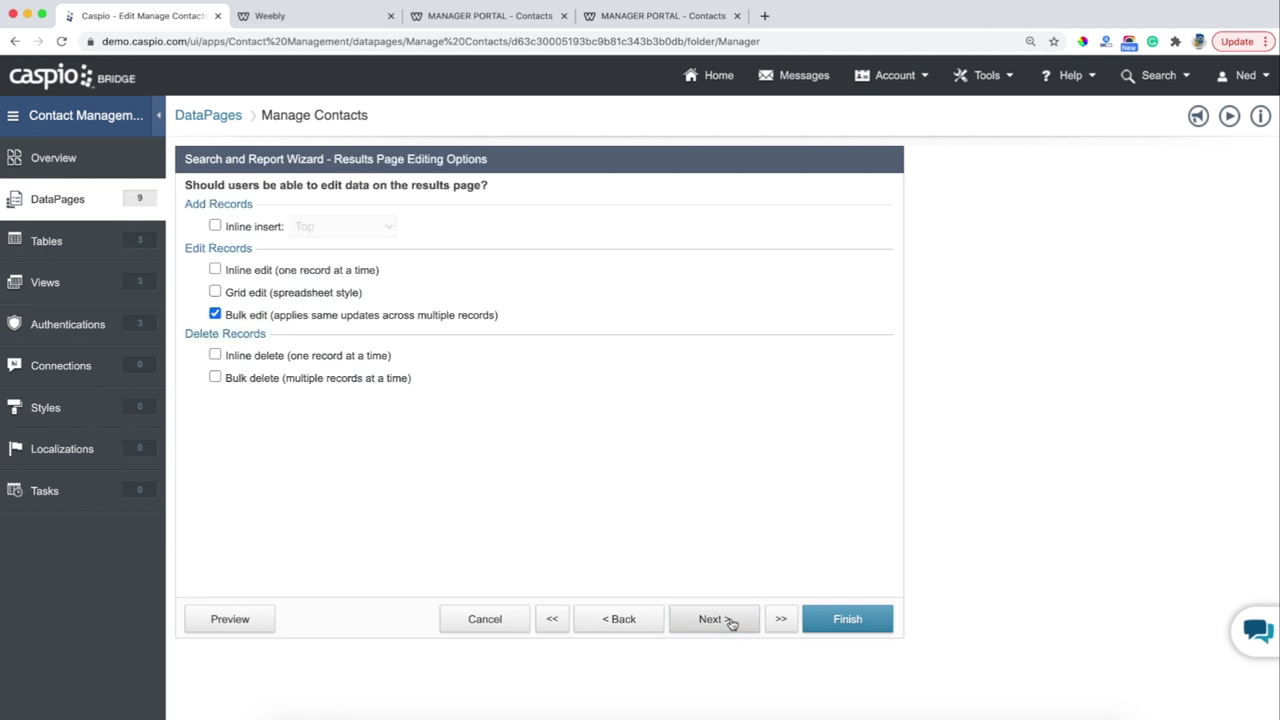
pyautogui.click(731, 620)
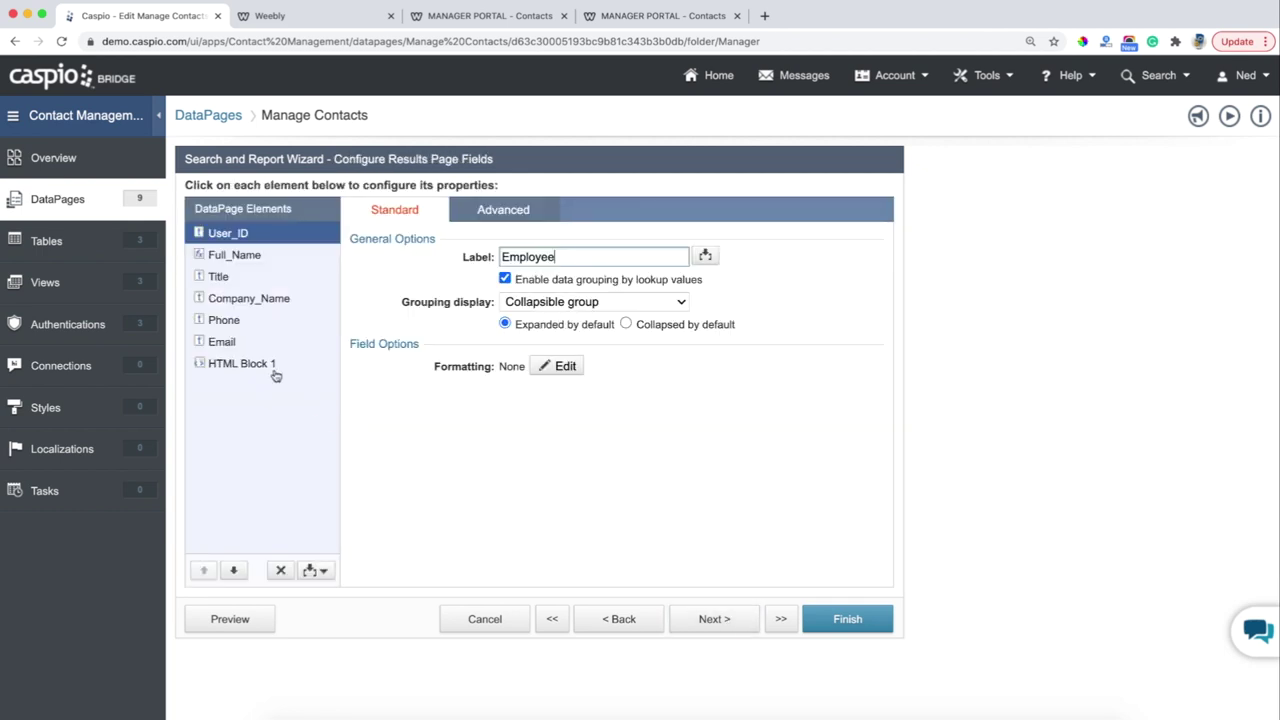
# Replace HTML Block 1's google.com link with the portal's /contact-details.html URL and finish.
pyautogui.click(262, 364)
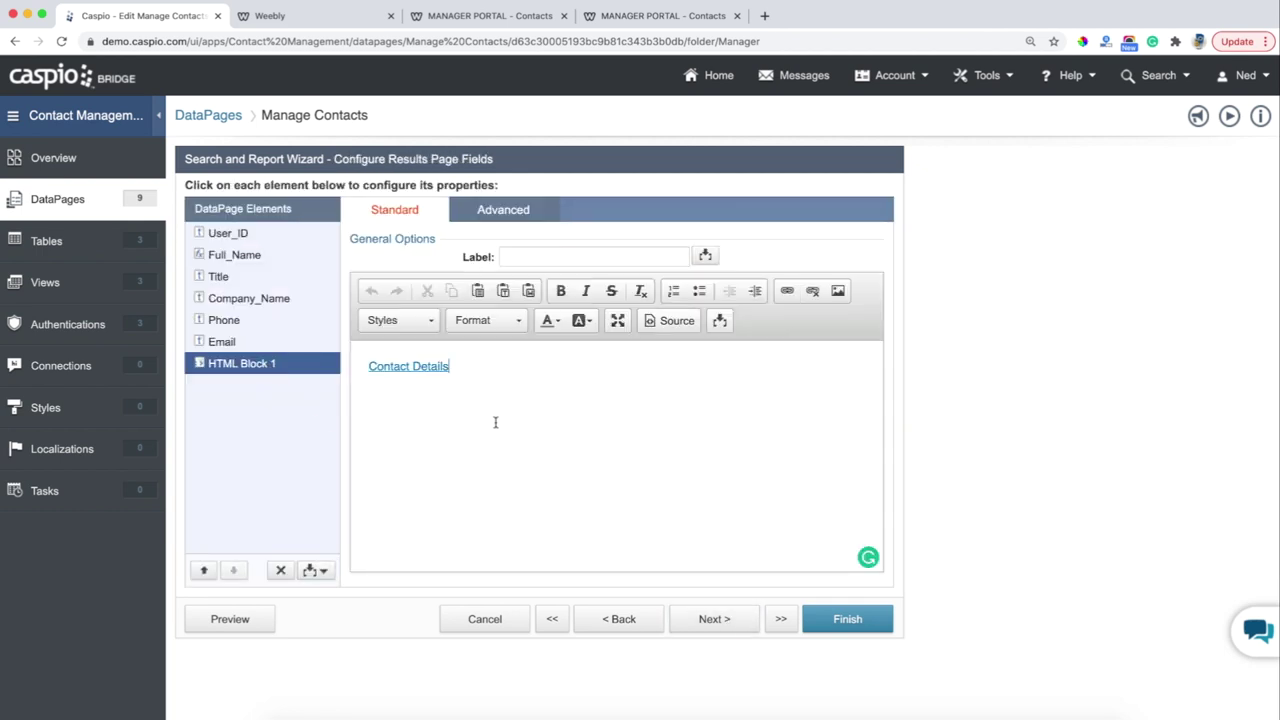
pyautogui.click(670, 326)
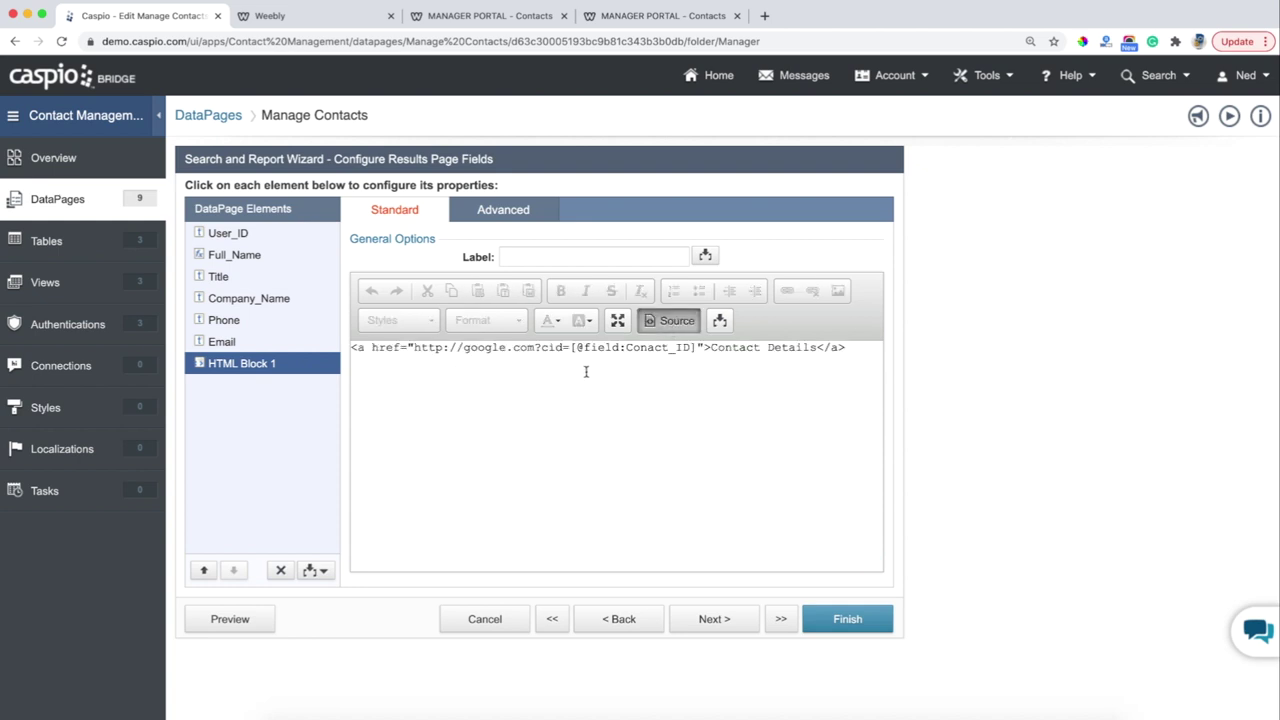
pyautogui.click(416, 349)
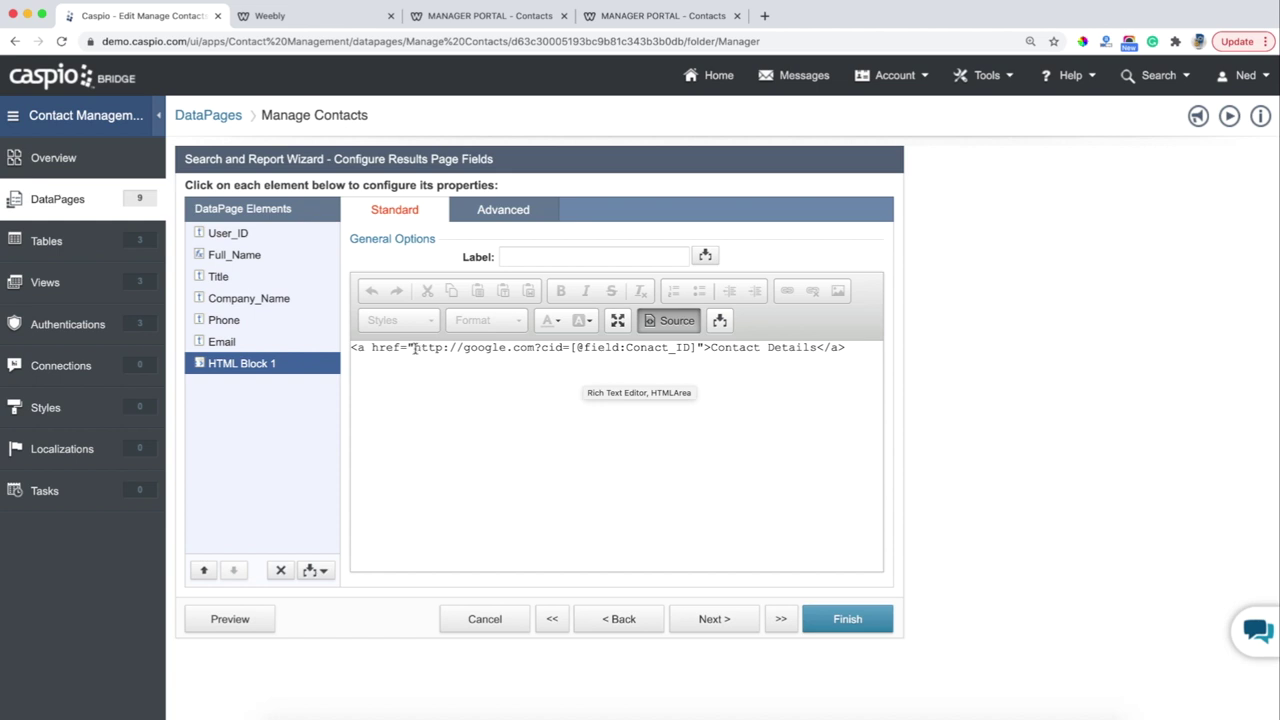
pyautogui.moveTo(414, 349); pyautogui.dragTo(533, 350)
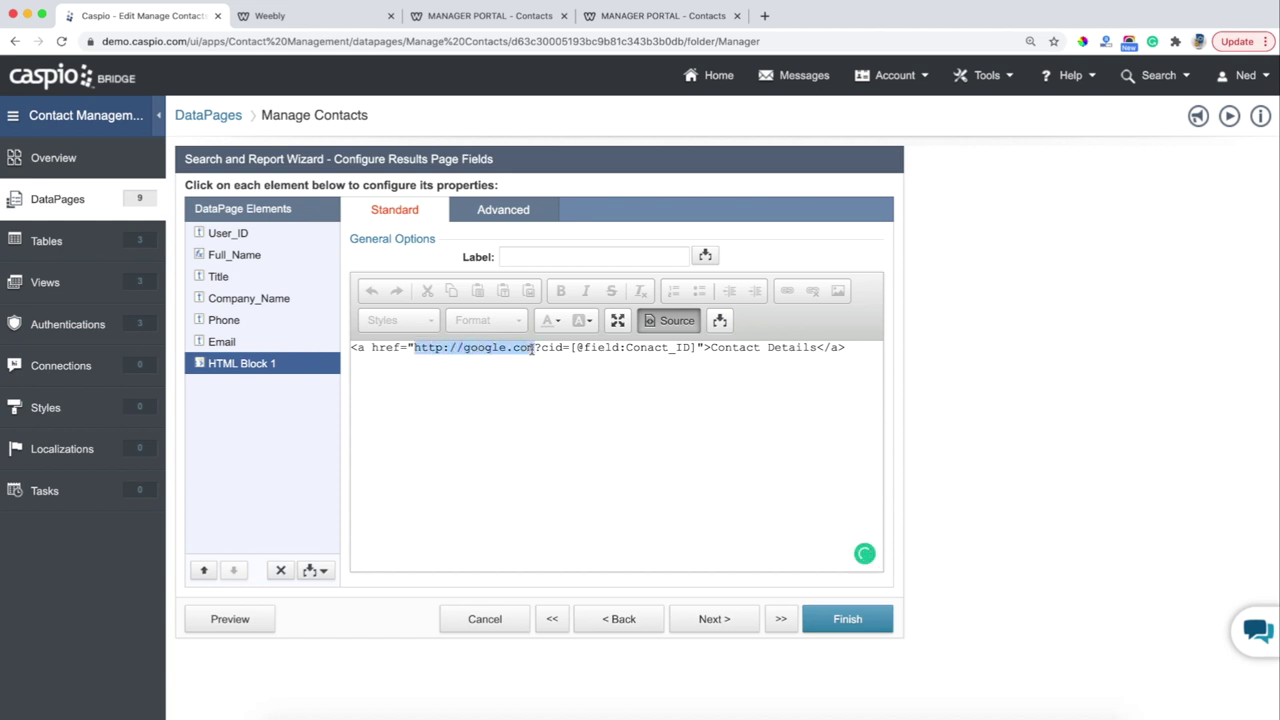
pyautogui.hotkey('ctrl', 'v')
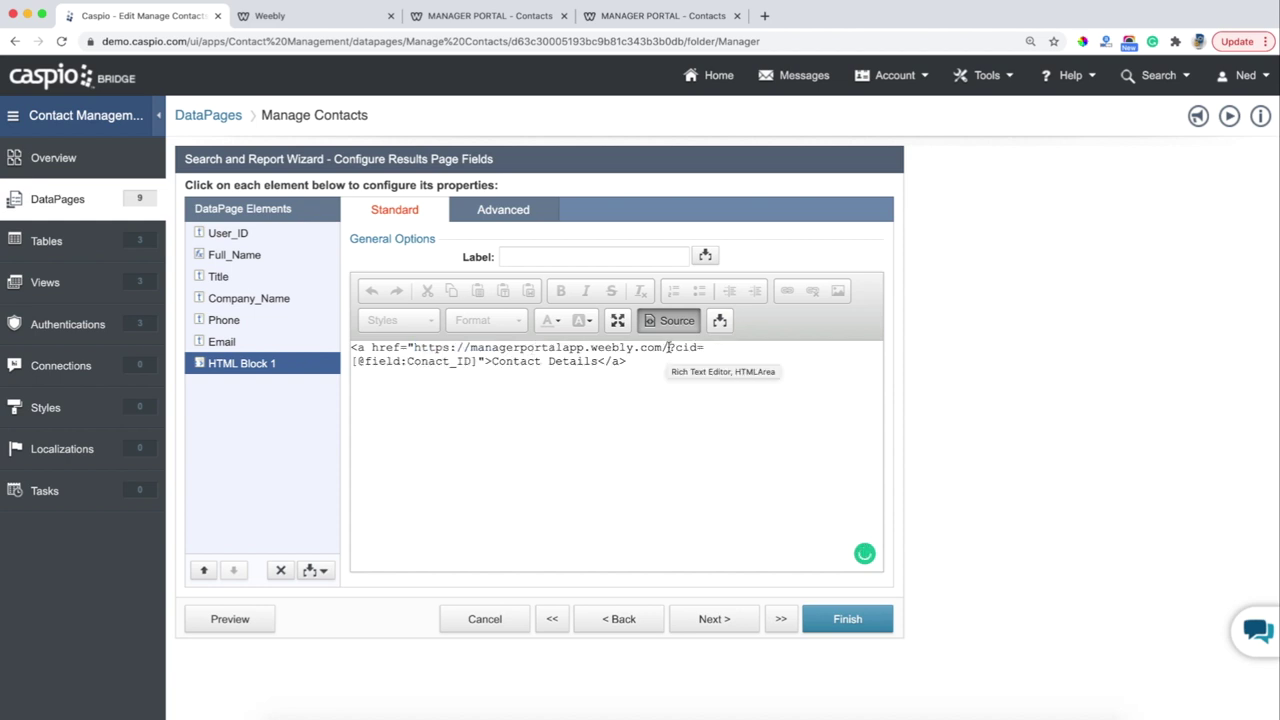
pyautogui.write('/contact')
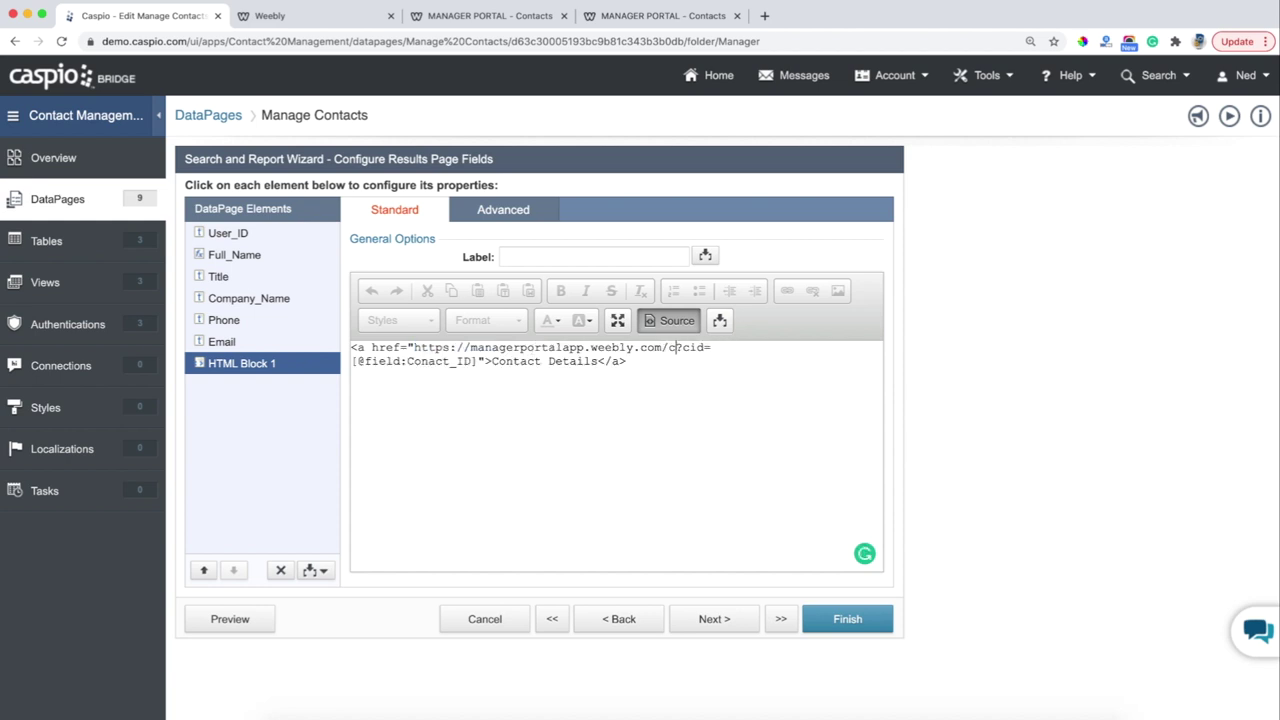
pyautogui.write('-details.html')
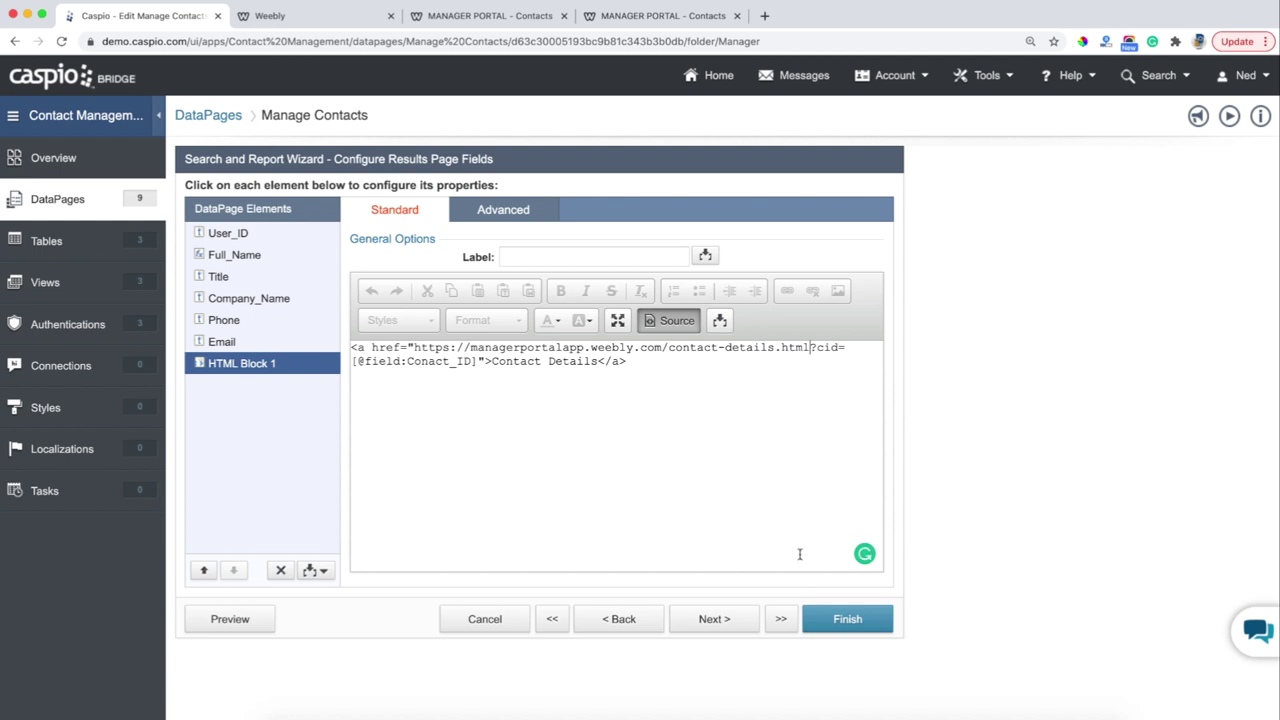
pyautogui.click(837, 619)
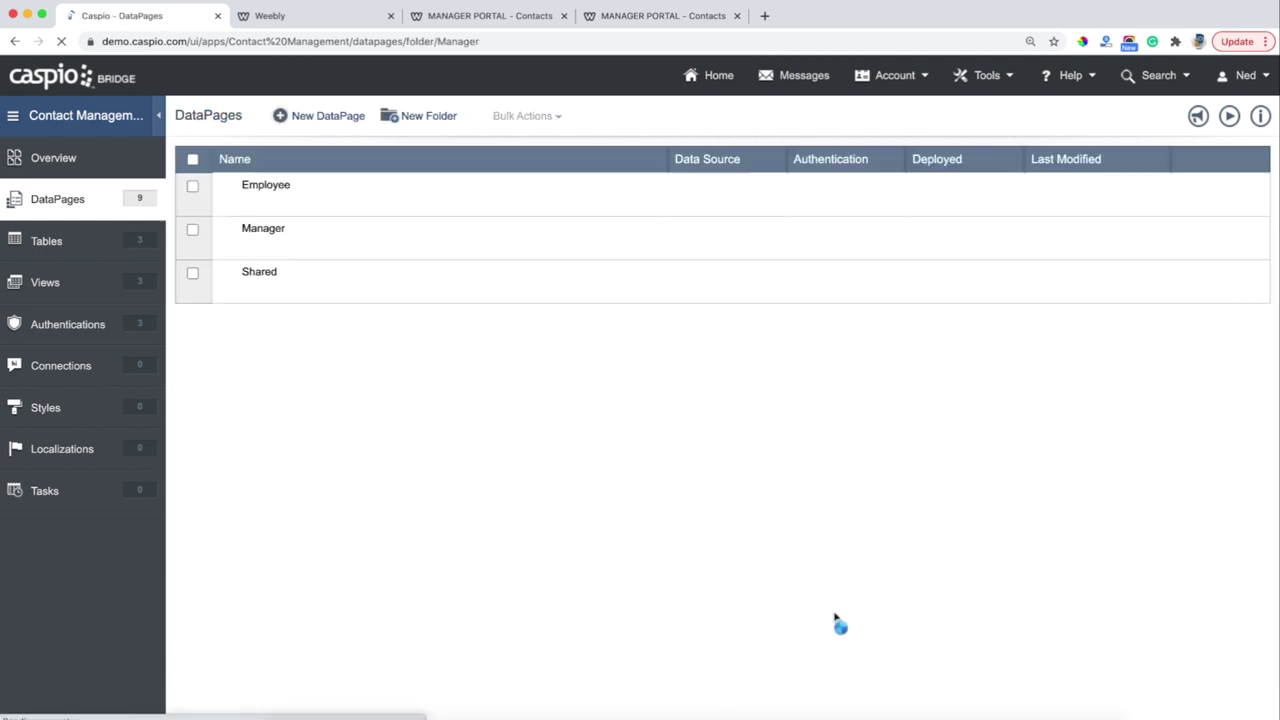
# Reload the portal's Contacts page, follow the Contact Details link, and select the cid value in the URL.
pyautogui.click(521, 14)
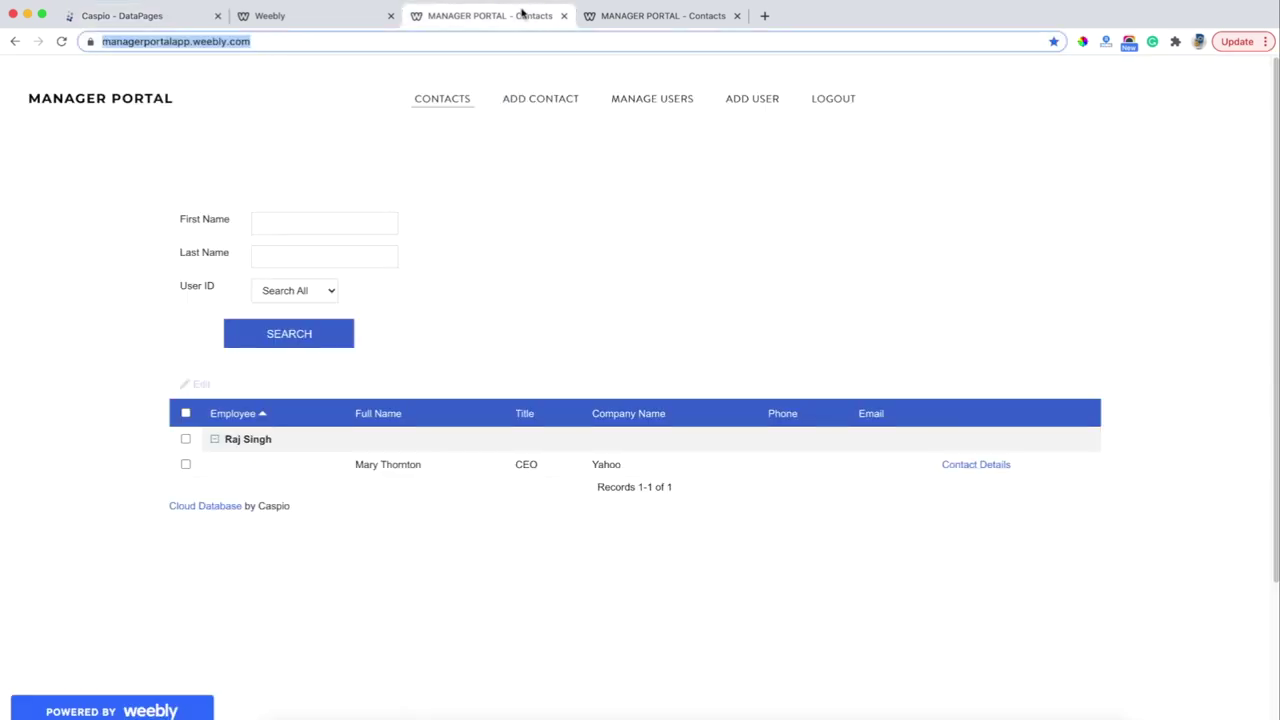
pyautogui.click(61, 41)
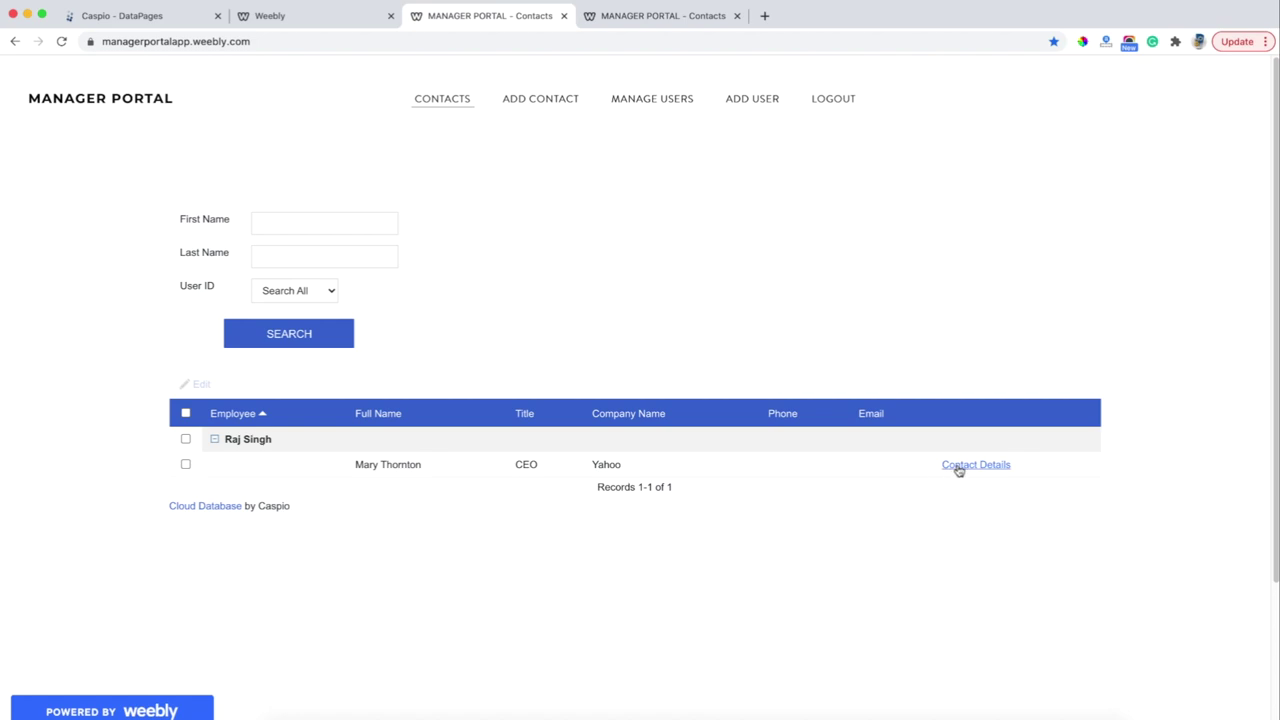
pyautogui.click(958, 466)
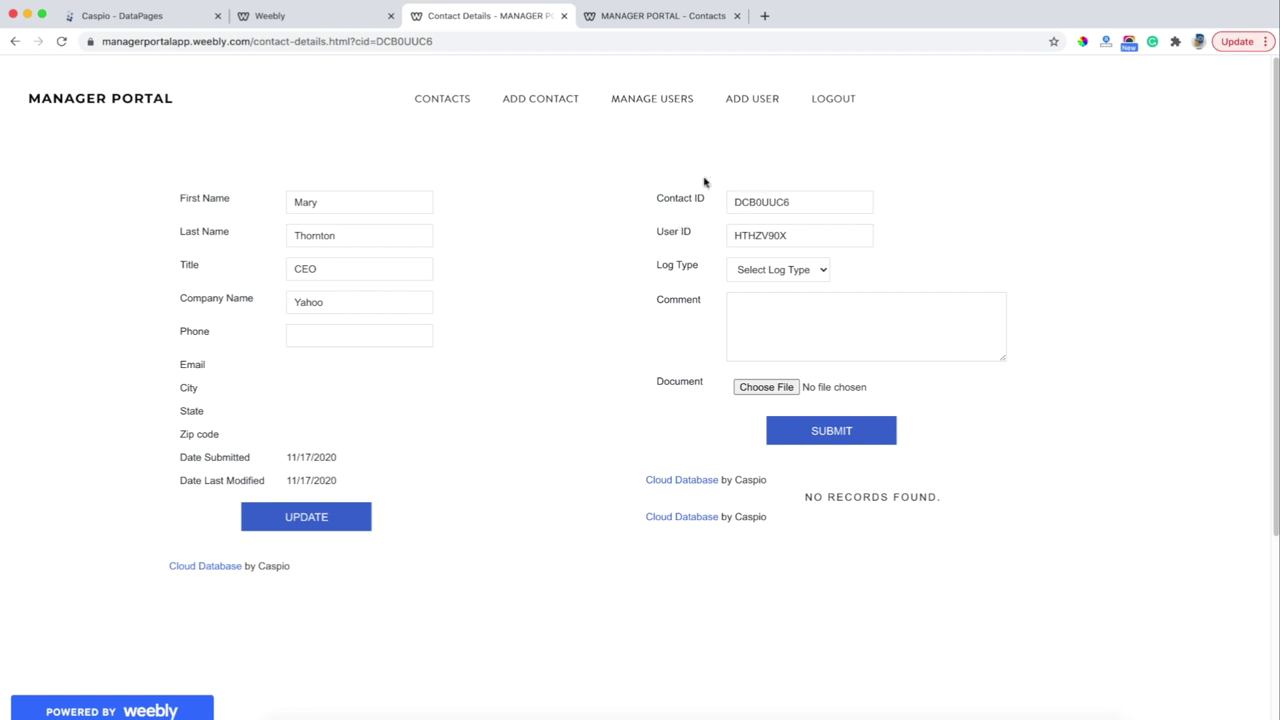
pyautogui.moveTo(379, 41); pyautogui.dragTo(434, 41)
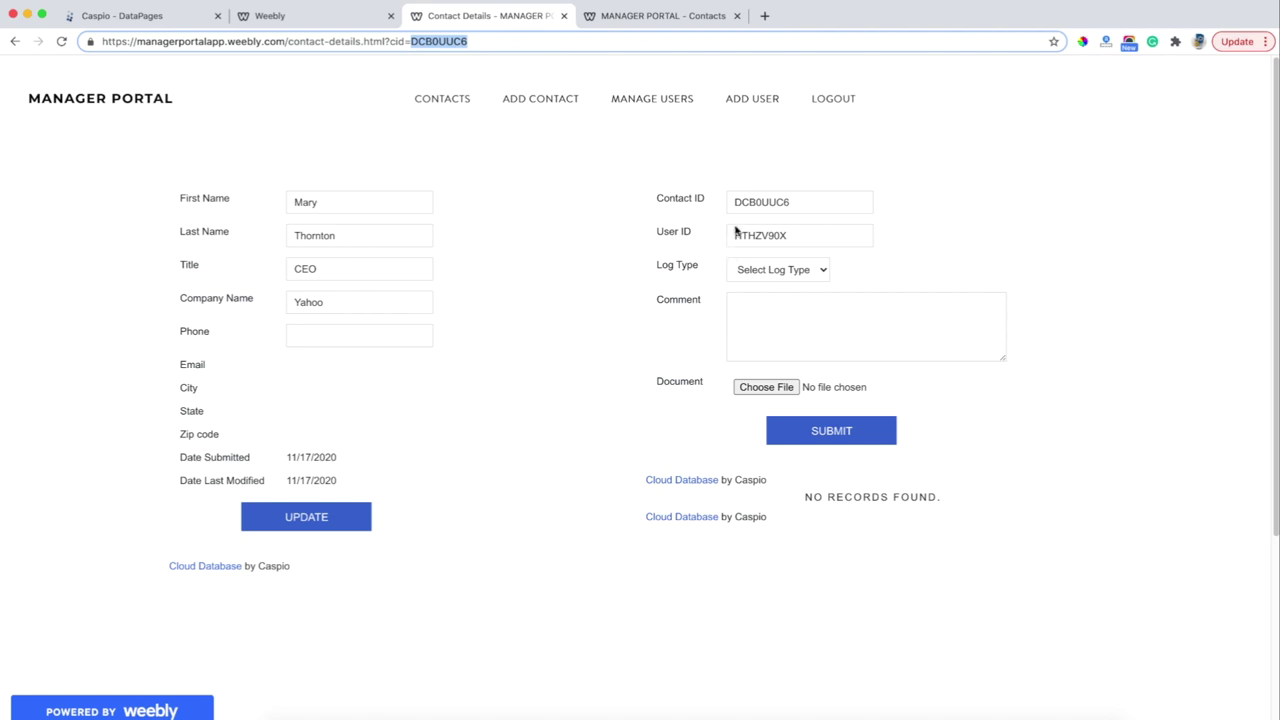
# Open the Add Log DataPage from the Shared folder and advance to field configuration.
pyautogui.click(160, 17)
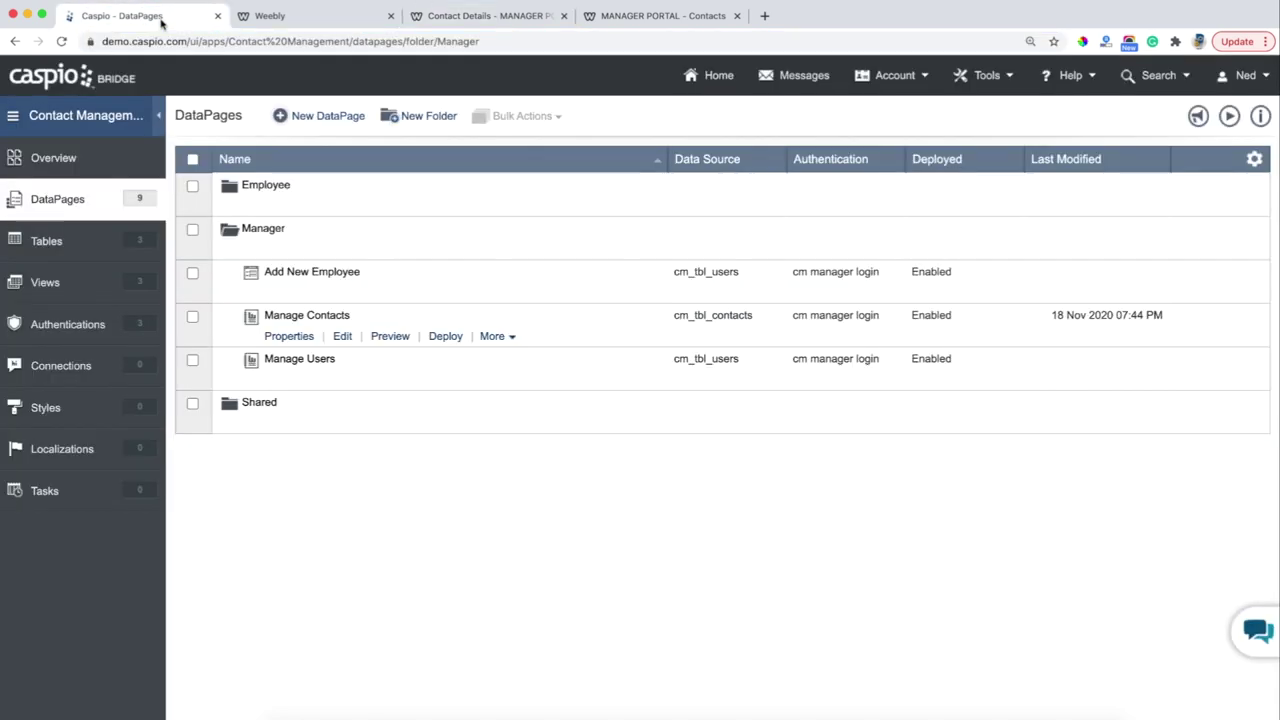
pyautogui.click(255, 423)
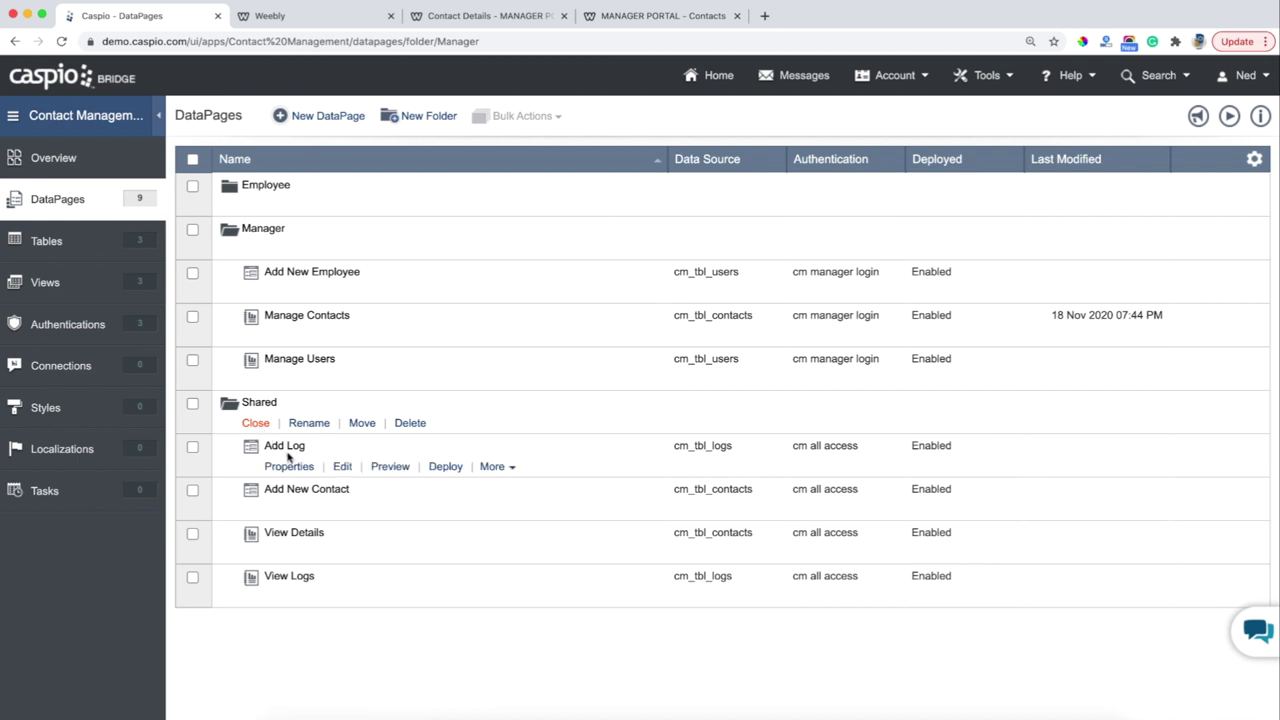
pyautogui.click(343, 468)
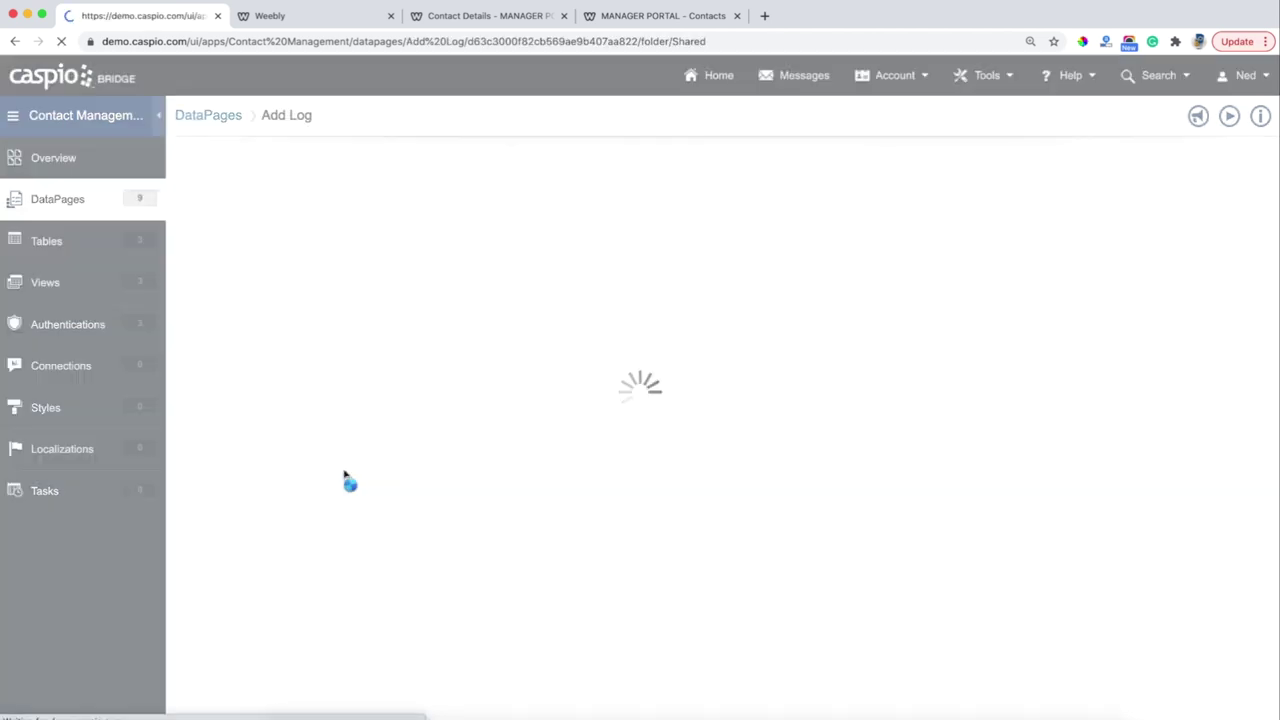
pyautogui.click(678, 616)
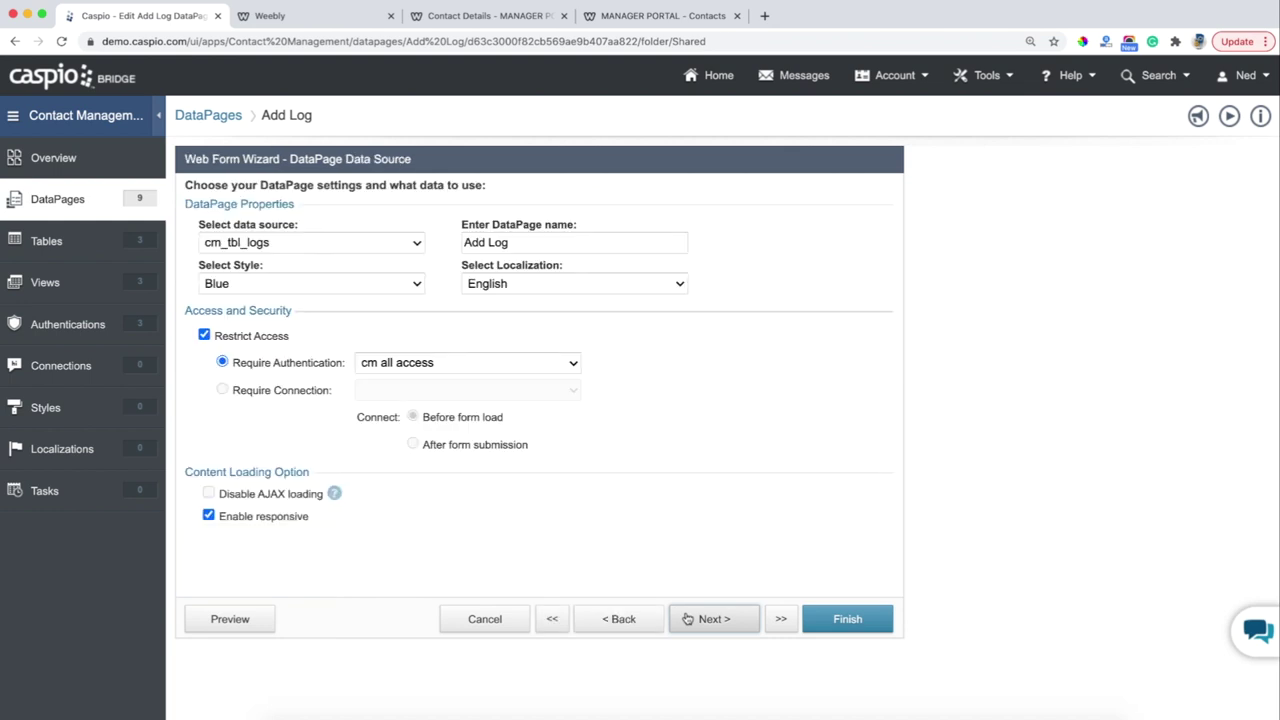
pyautogui.click(678, 616)
pyautogui.click(678, 616)
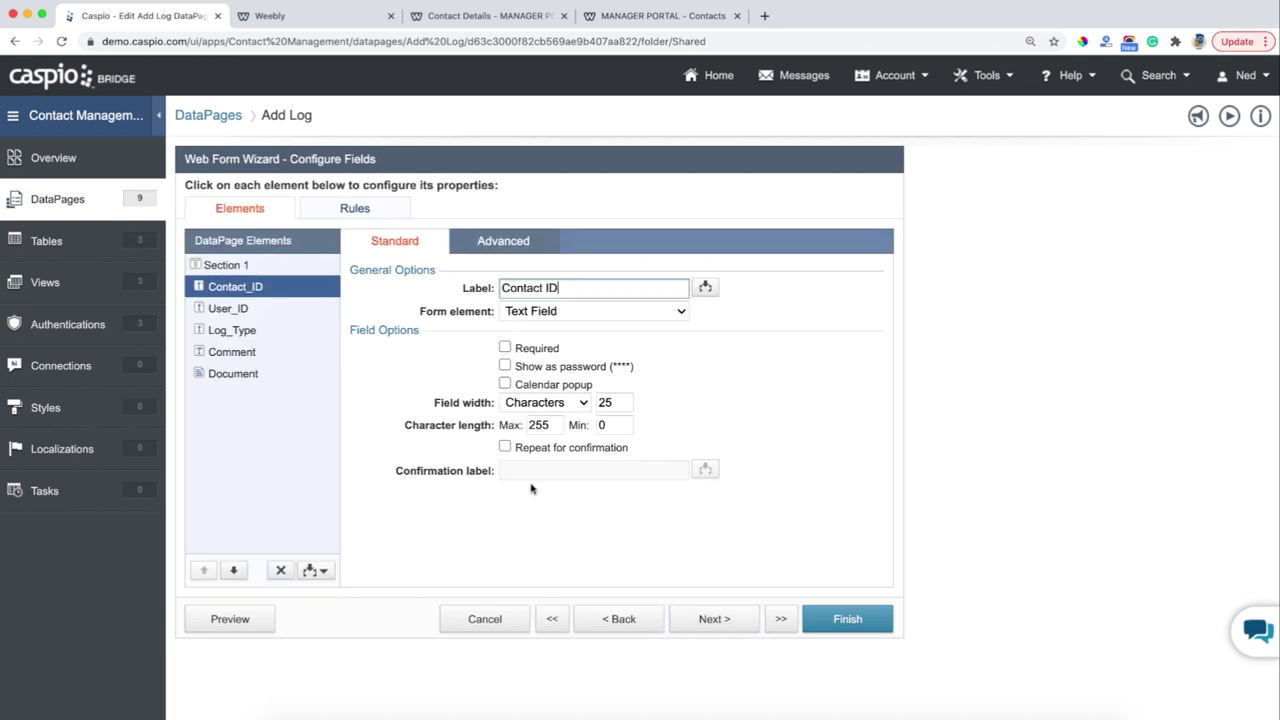
# Make Contact_ID and User_ID hidden fields, User_ID from cm_tbl_users_User_ID, and finish.
pyautogui.click(516, 313)
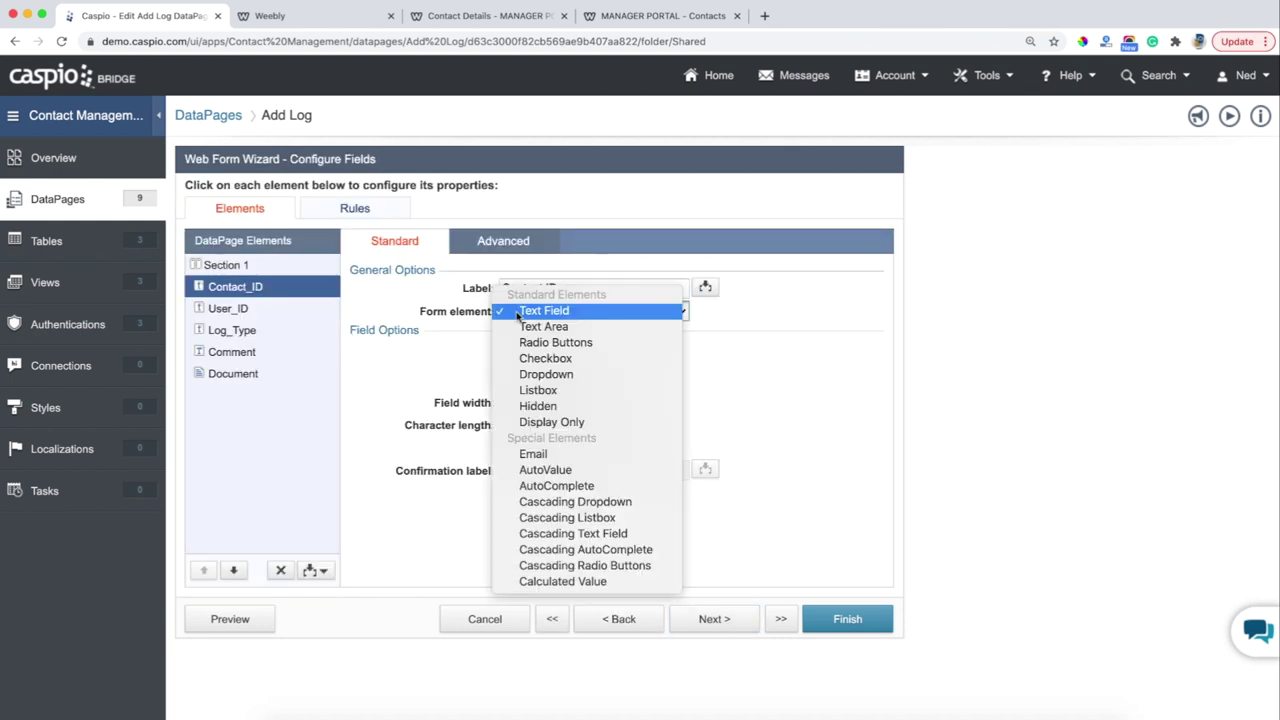
pyautogui.click(538, 406)
pyautogui.click(254, 312)
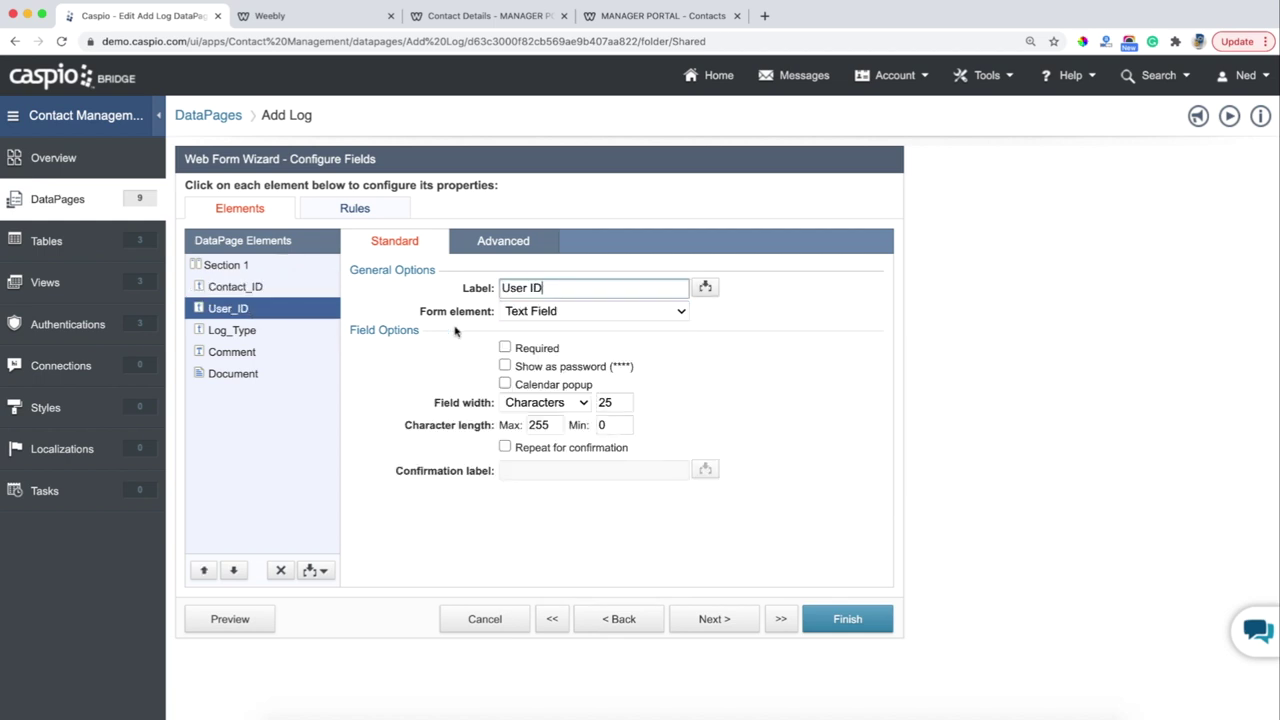
pyautogui.click(545, 312)
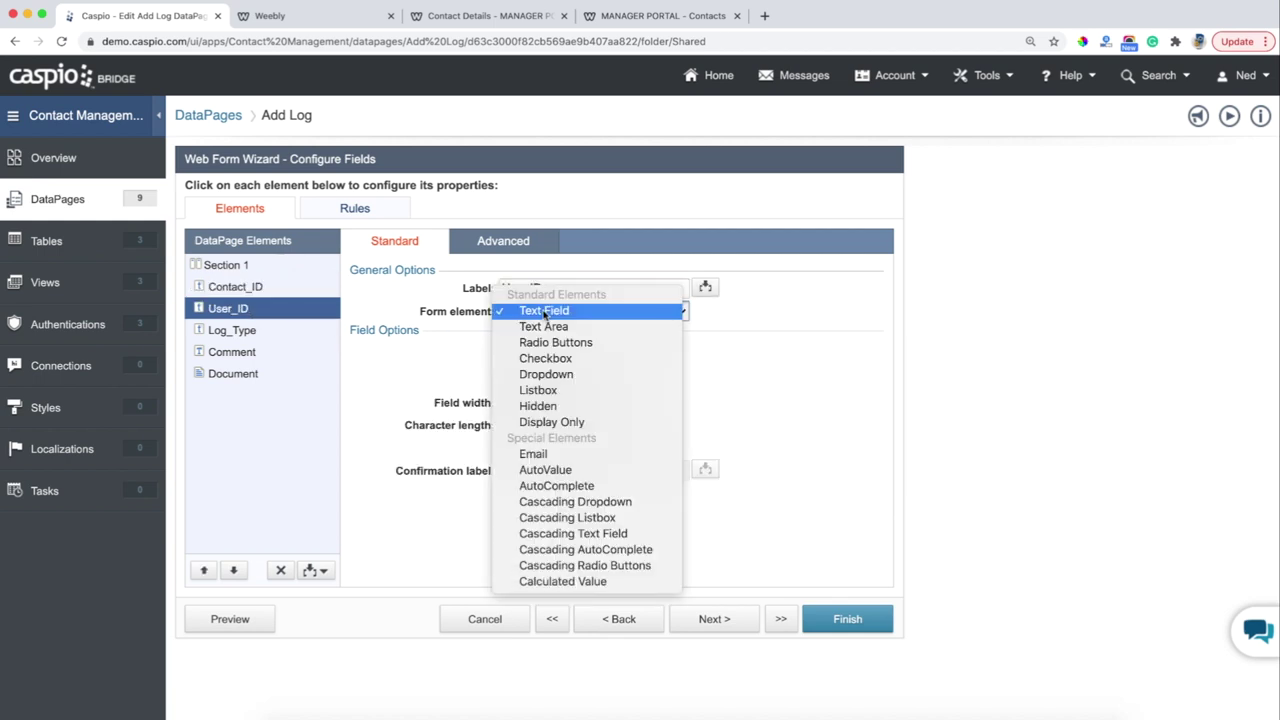
pyautogui.click(538, 406)
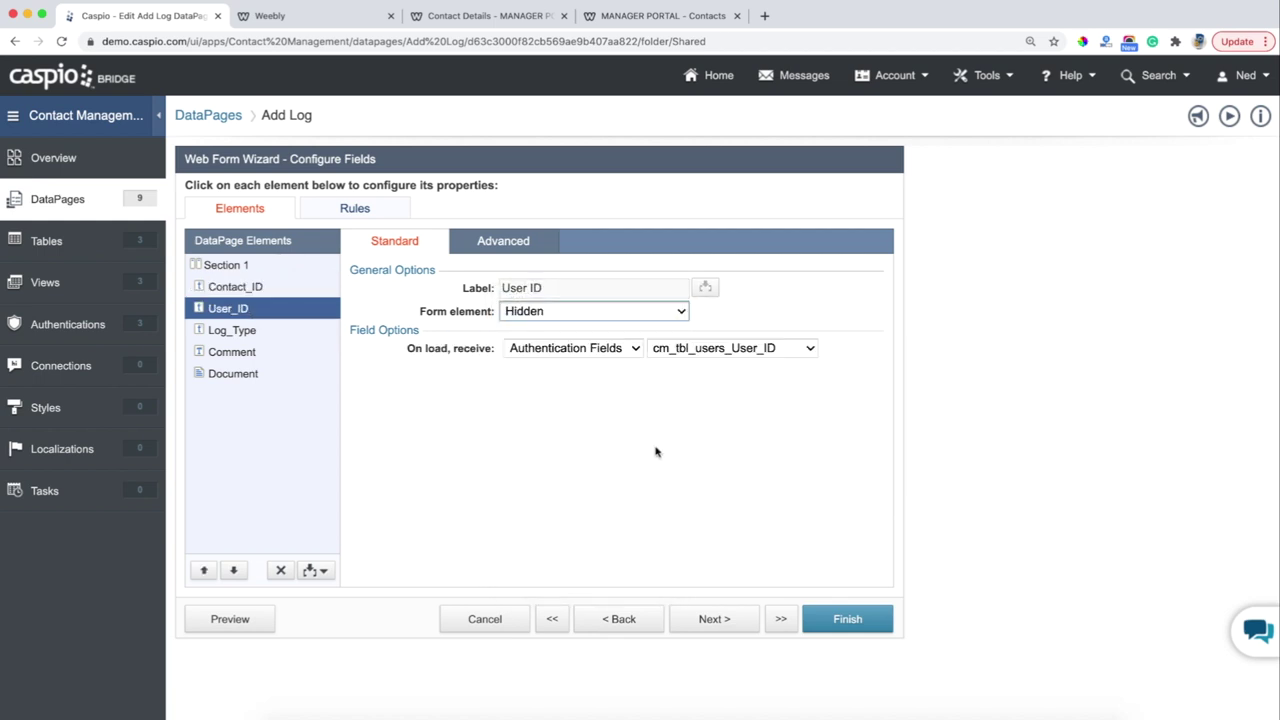
pyautogui.click(820, 615)
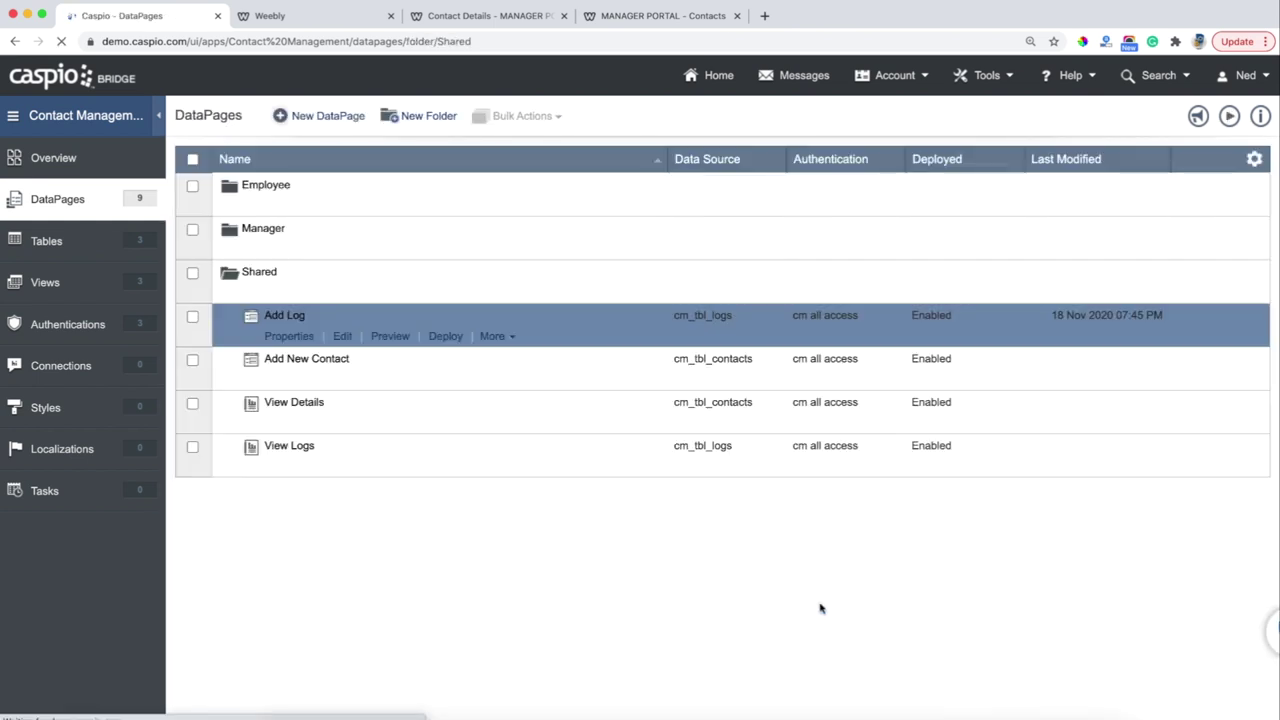
# Reload the Contact Details page and submit a Phone log with the comment 'test'.
pyautogui.click(528, 20)
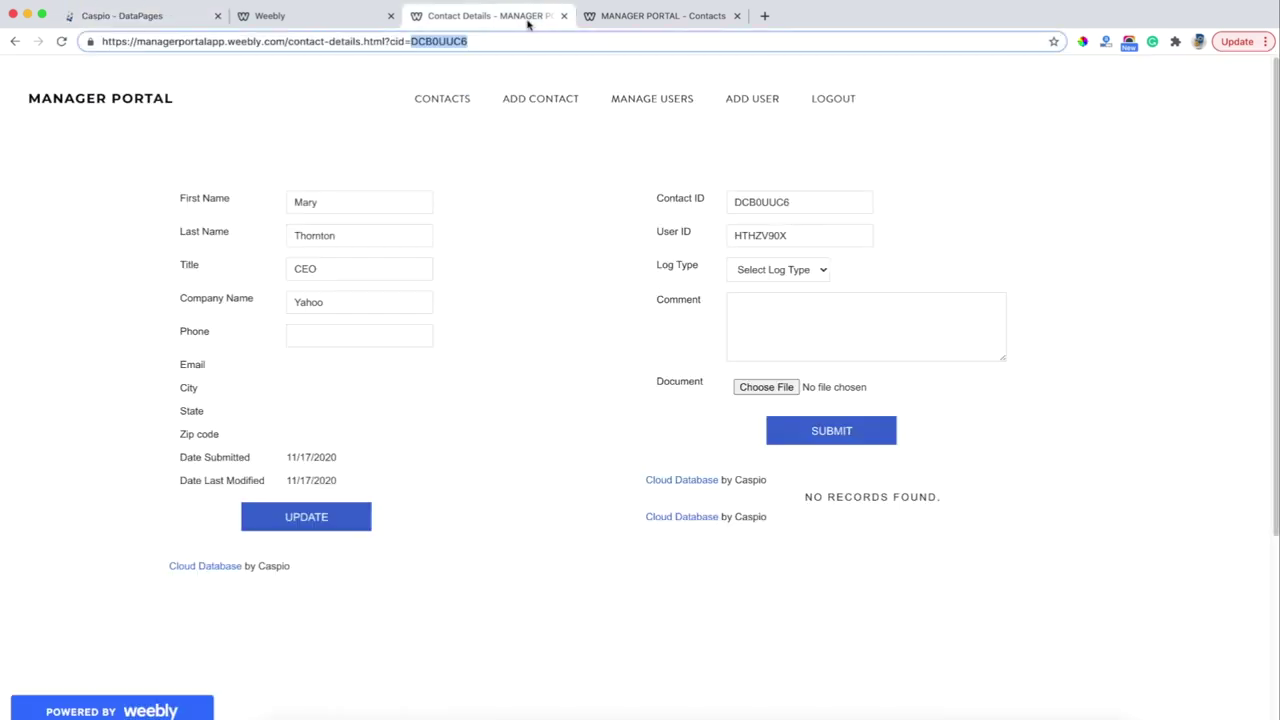
pyautogui.click(61, 41)
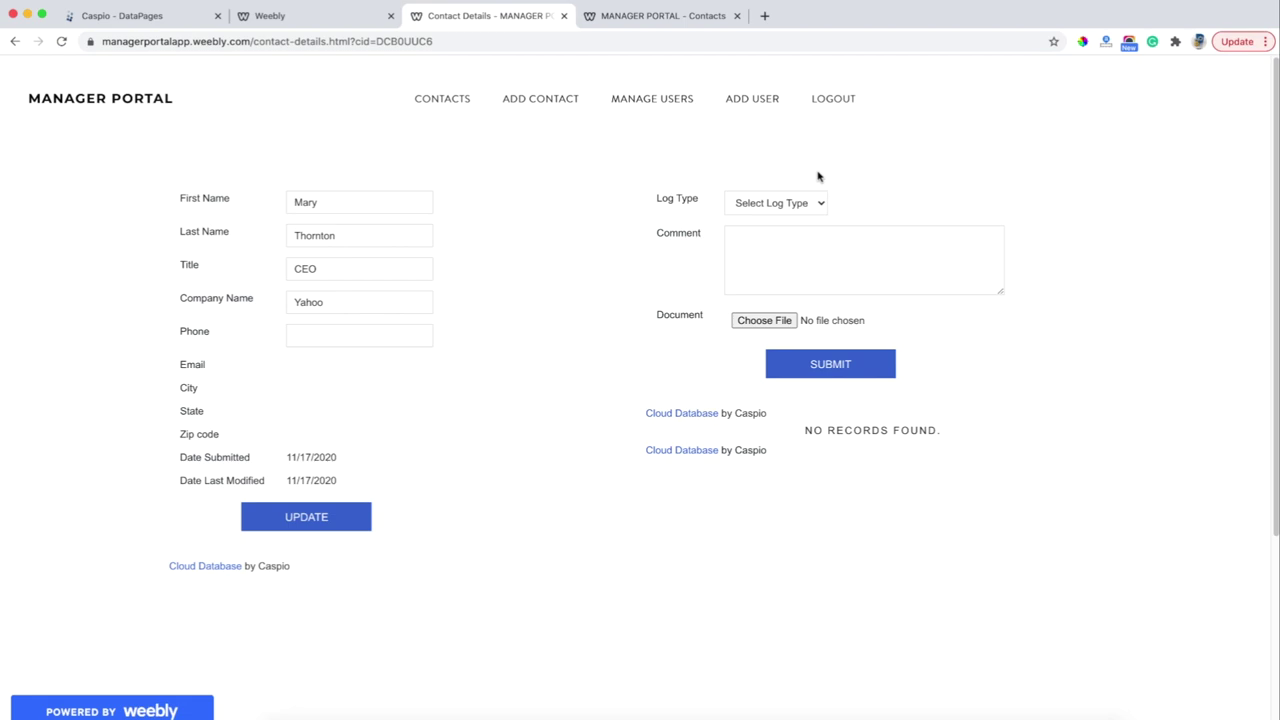
pyautogui.click(790, 203)
pyautogui.click(806, 214)
pyautogui.click(802, 257)
pyautogui.write('t')
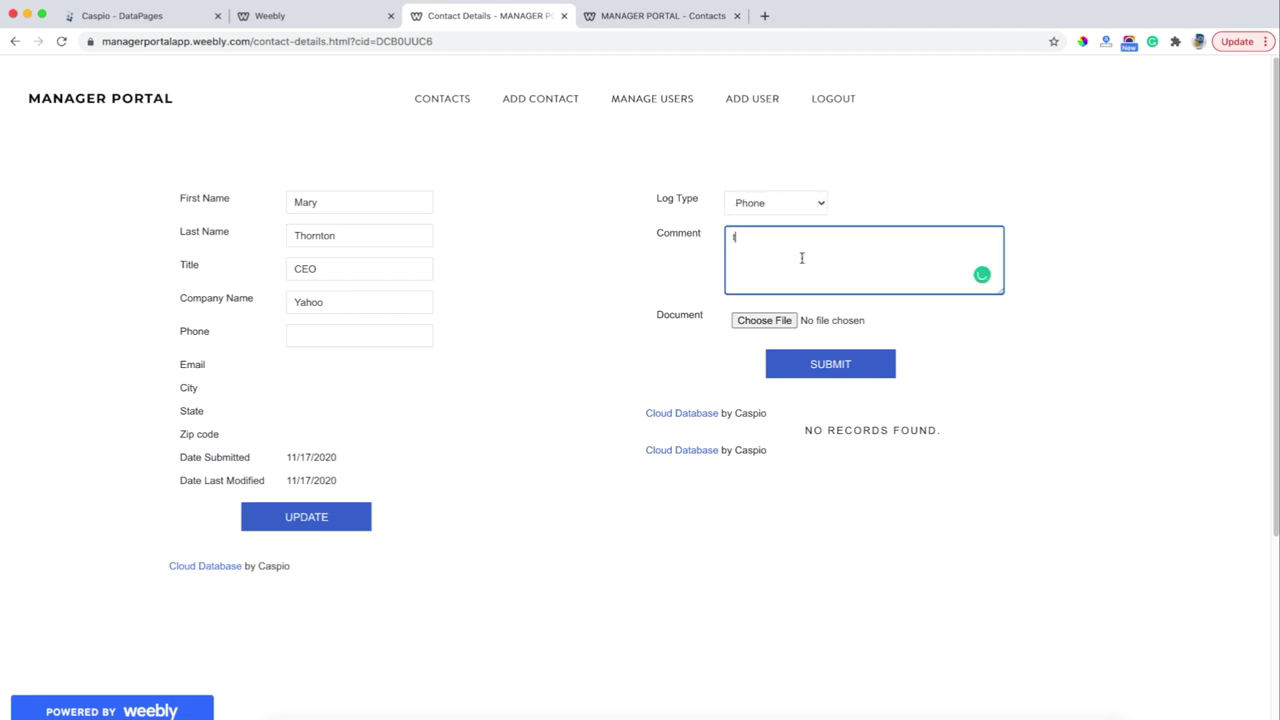
pyautogui.write('est')
pyautogui.click(857, 368)
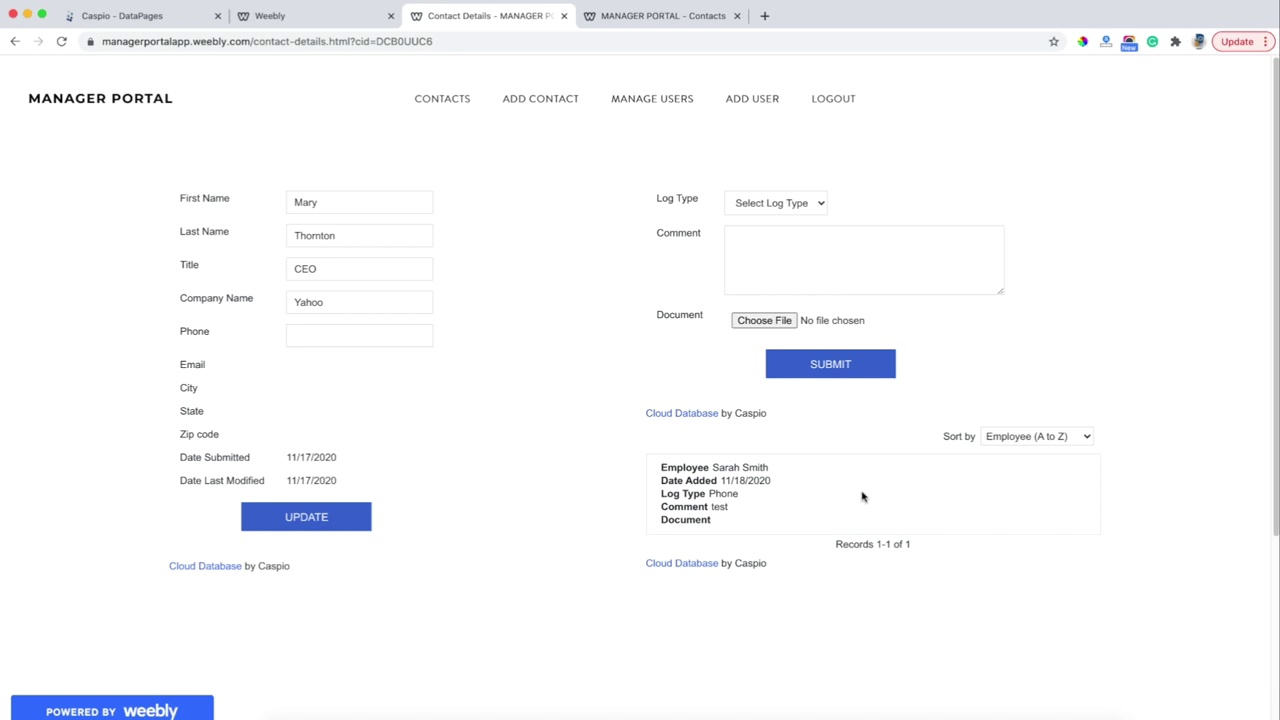
# Dismiss the published notice, exit to the dashboard, and open EMPLOYEE PORTAL in the editor.
pyautogui.click(370, 22)
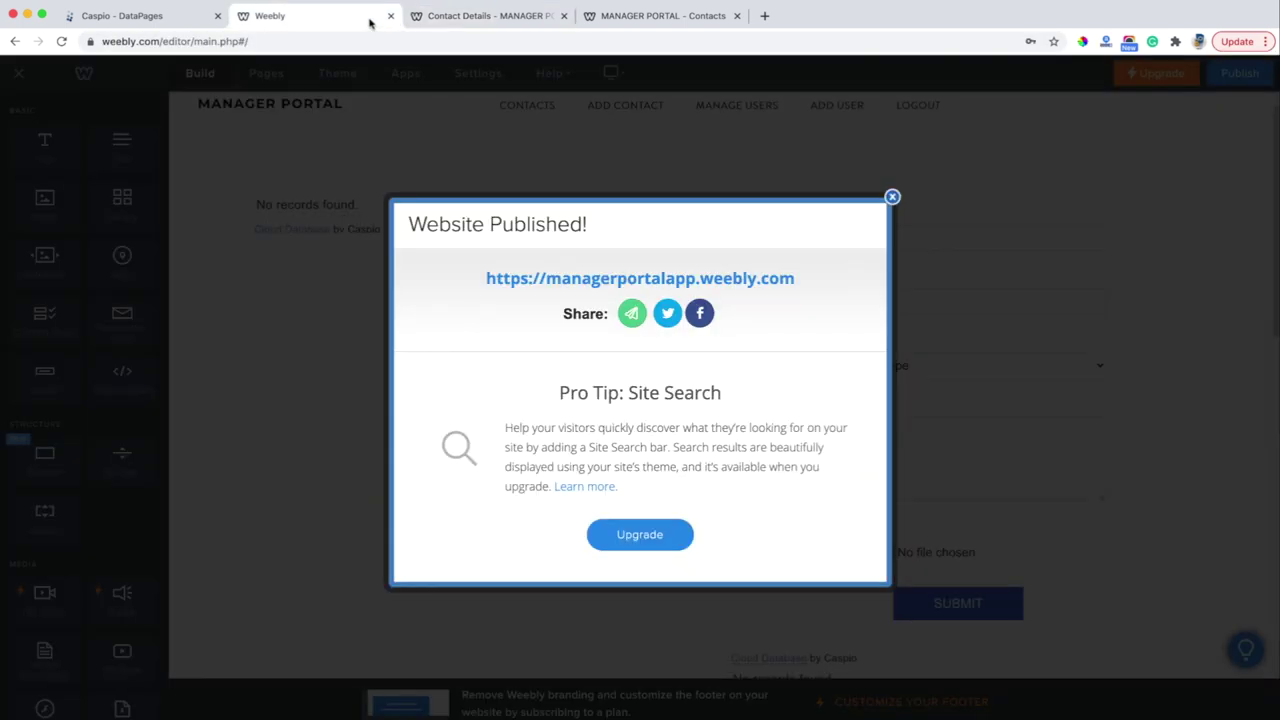
pyautogui.click(892, 198)
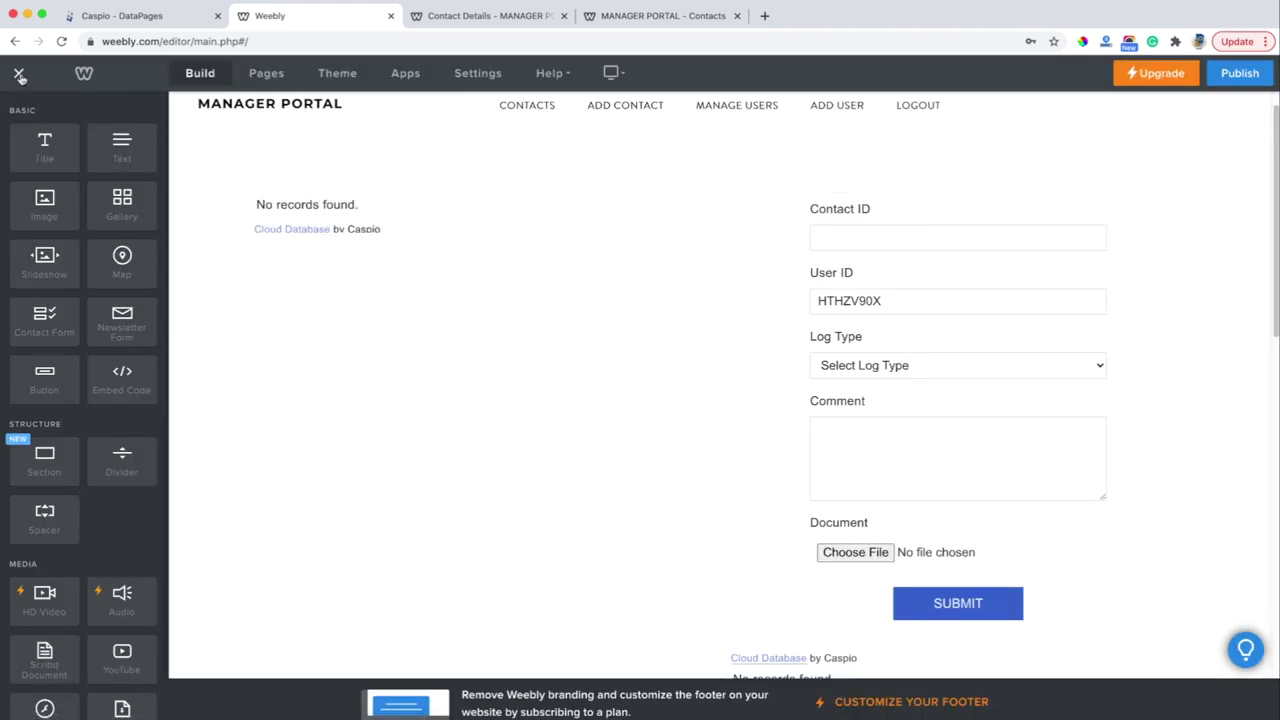
pyautogui.click(19, 76)
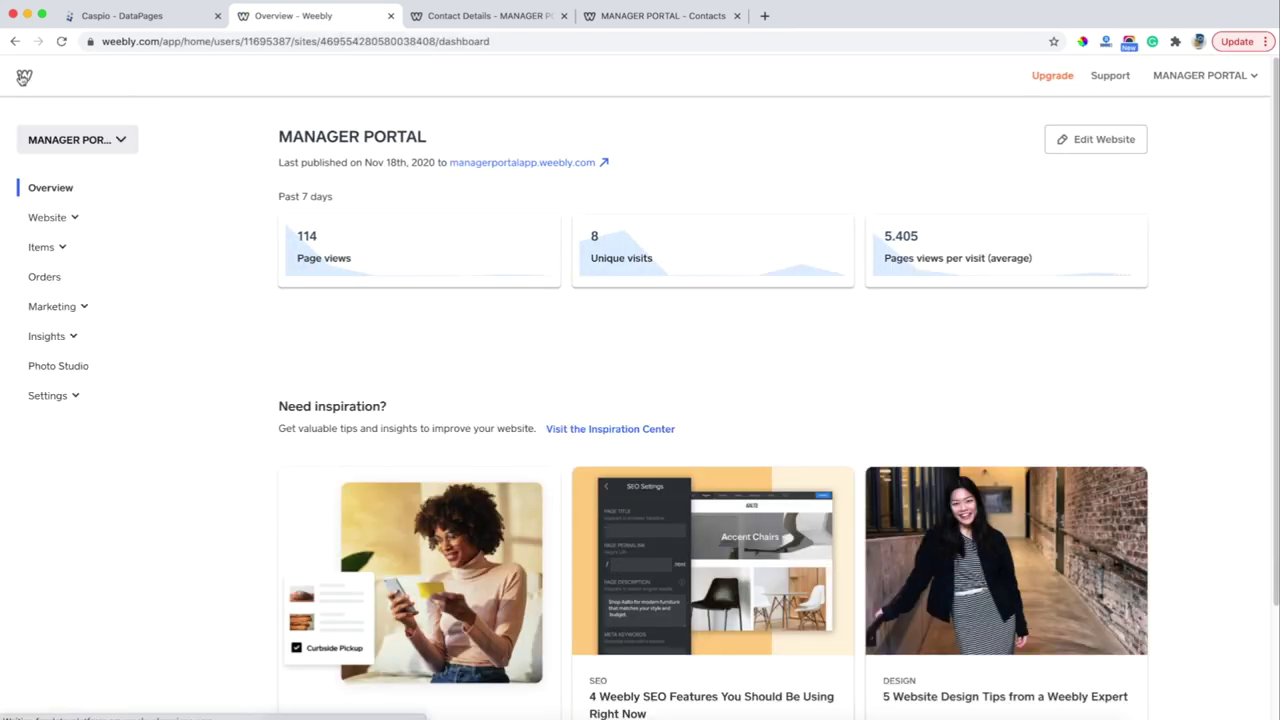
pyautogui.click(119, 140)
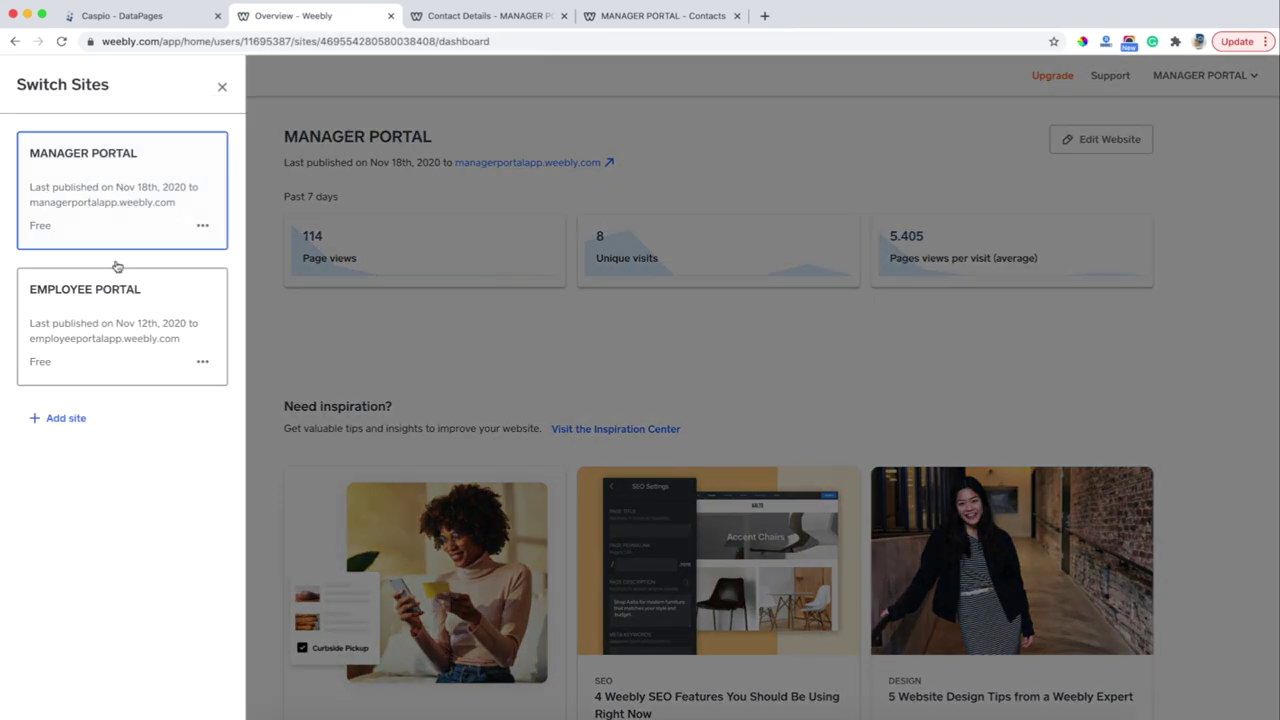
pyautogui.click(116, 311)
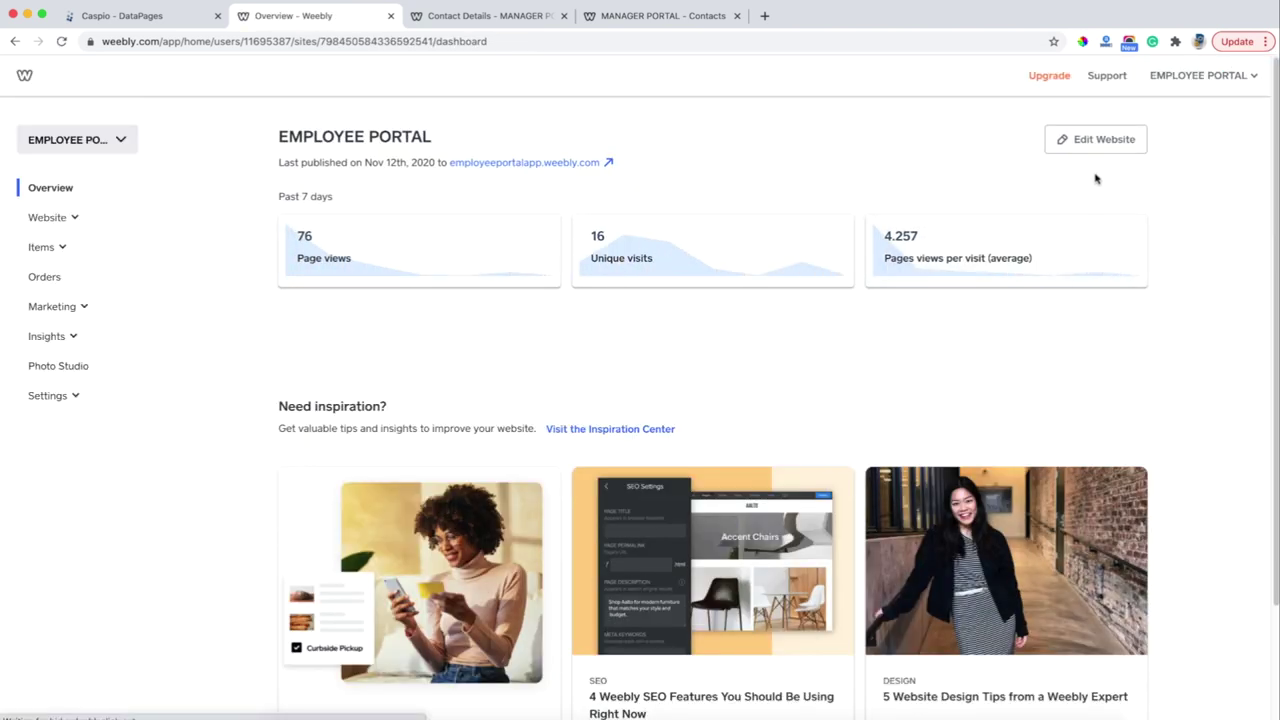
pyautogui.click(1110, 143)
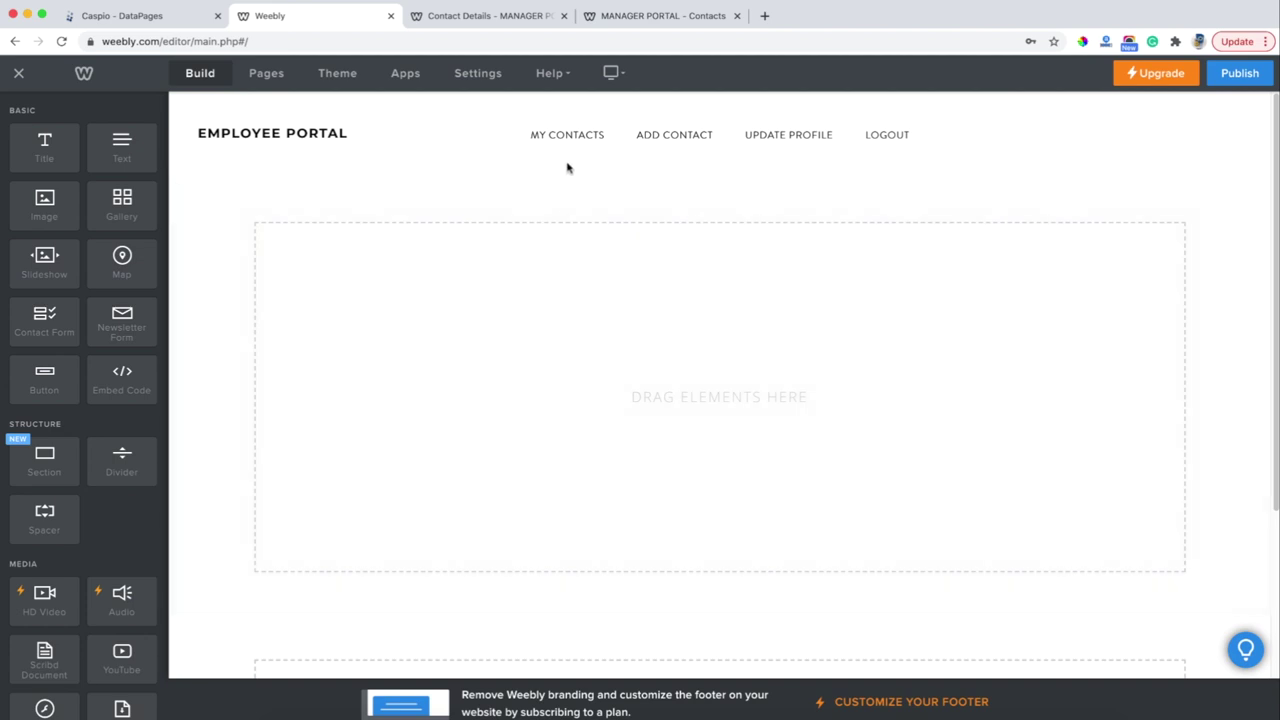
# Enable deployment of View My Contacts in the Employee folder and copy its embed code.
pyautogui.click(156, 24)
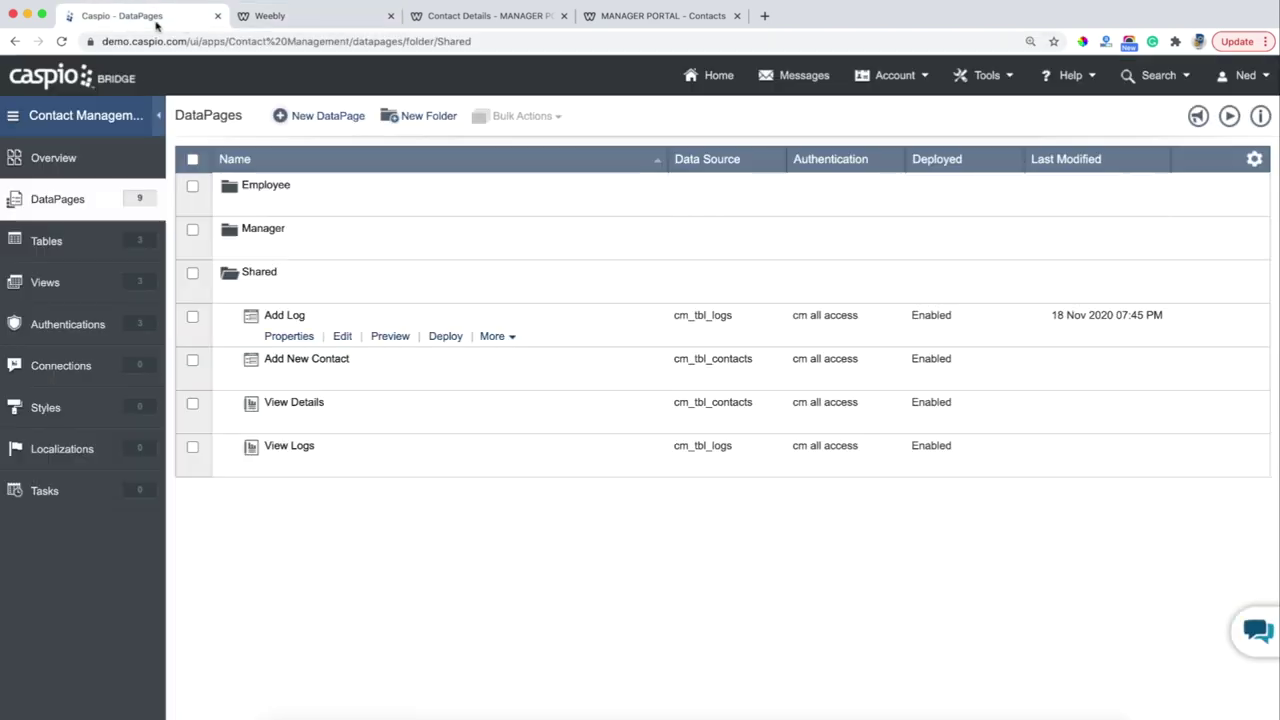
pyautogui.click(253, 206)
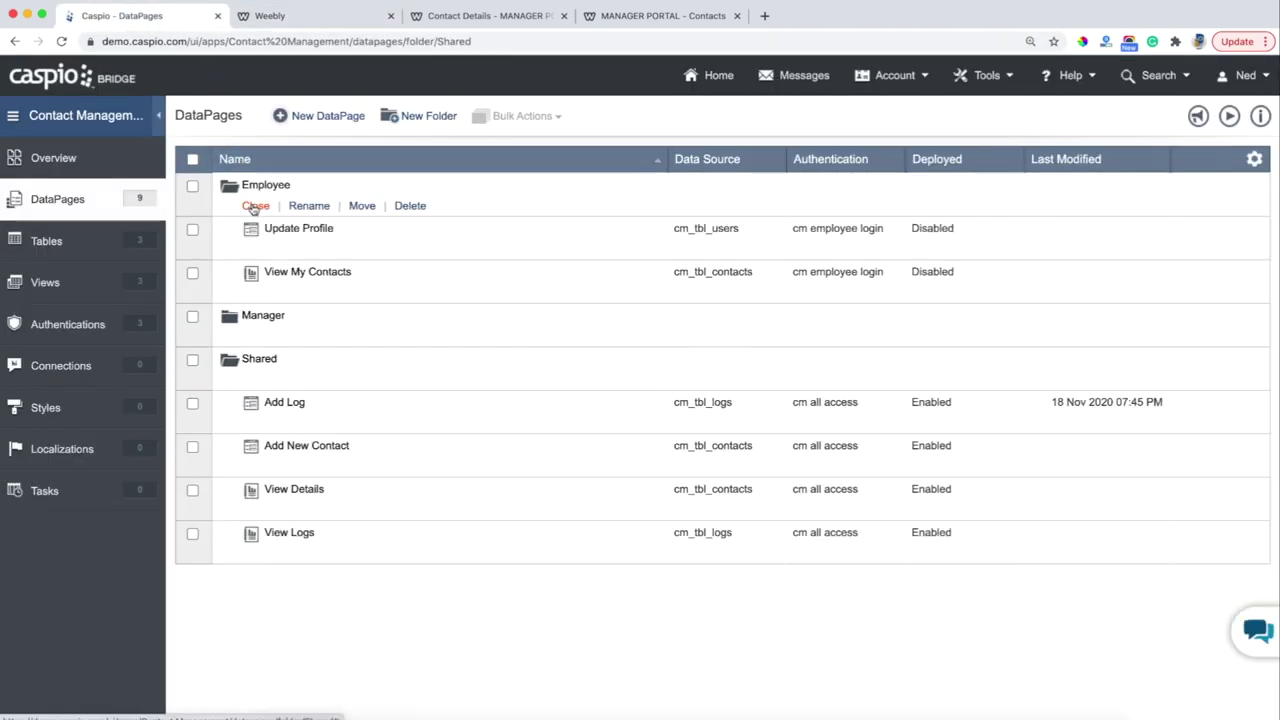
pyautogui.click(445, 293)
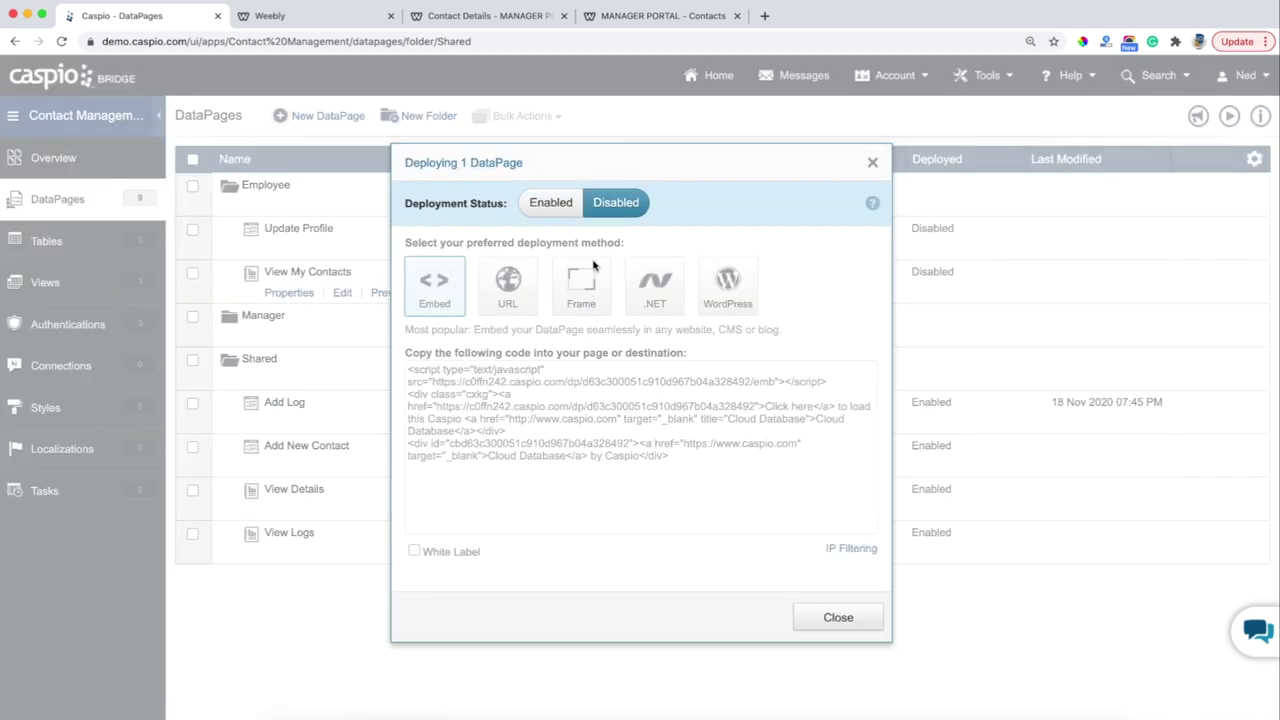
pyautogui.click(566, 214)
pyautogui.click(544, 372)
pyautogui.rightClick(547, 372)
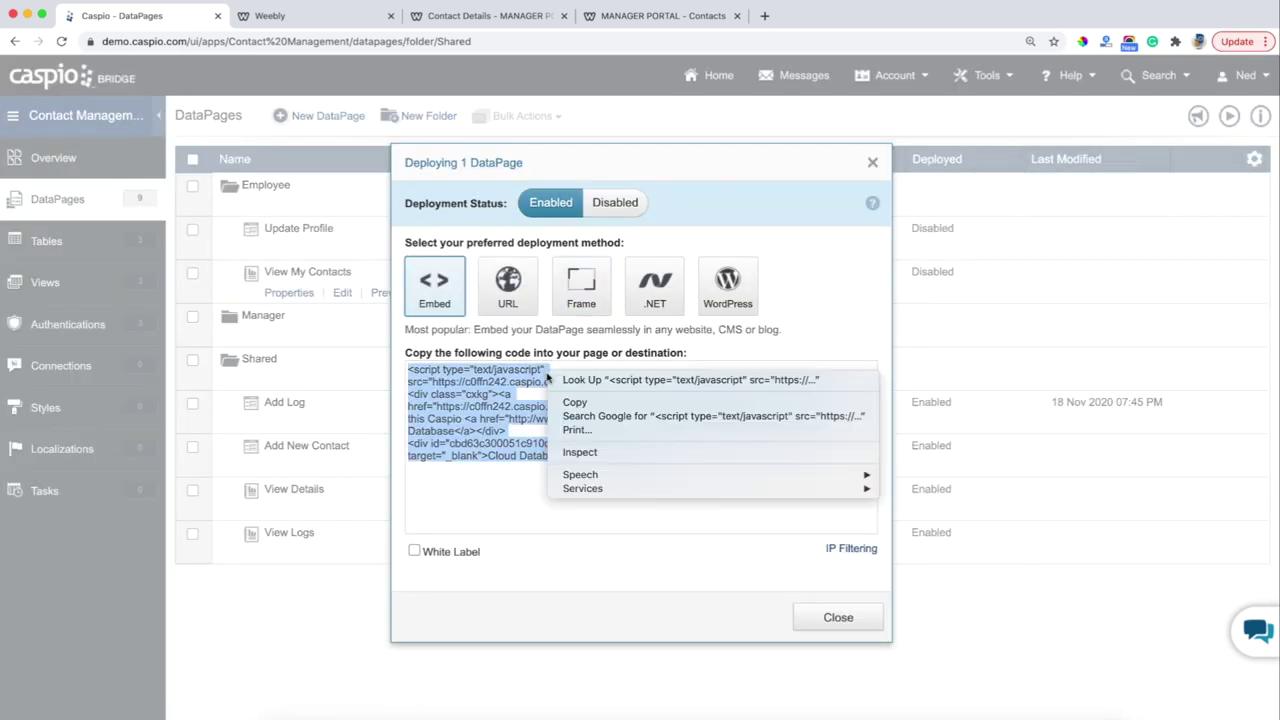
pyautogui.click(577, 403)
pyautogui.click(862, 618)
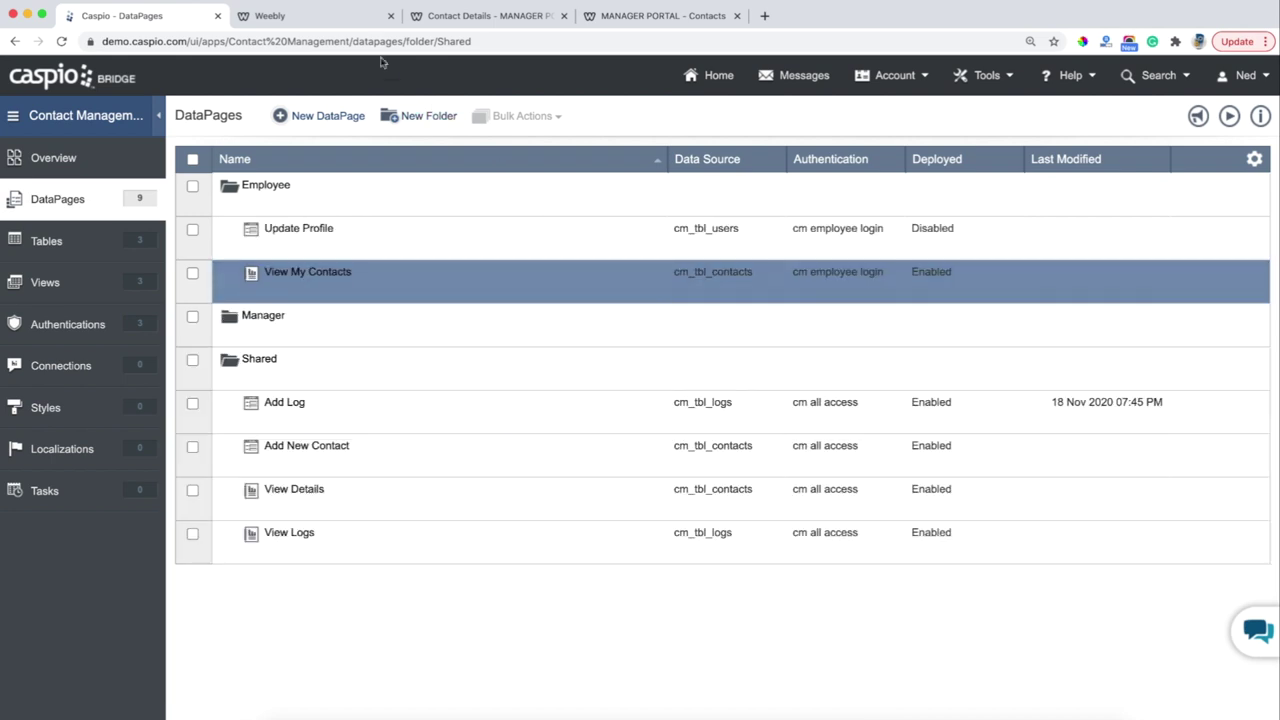
# Add an Embed Code block with the View My Contacts code to the Employee Portal page, then open Add Contact.
pyautogui.click(345, 21)
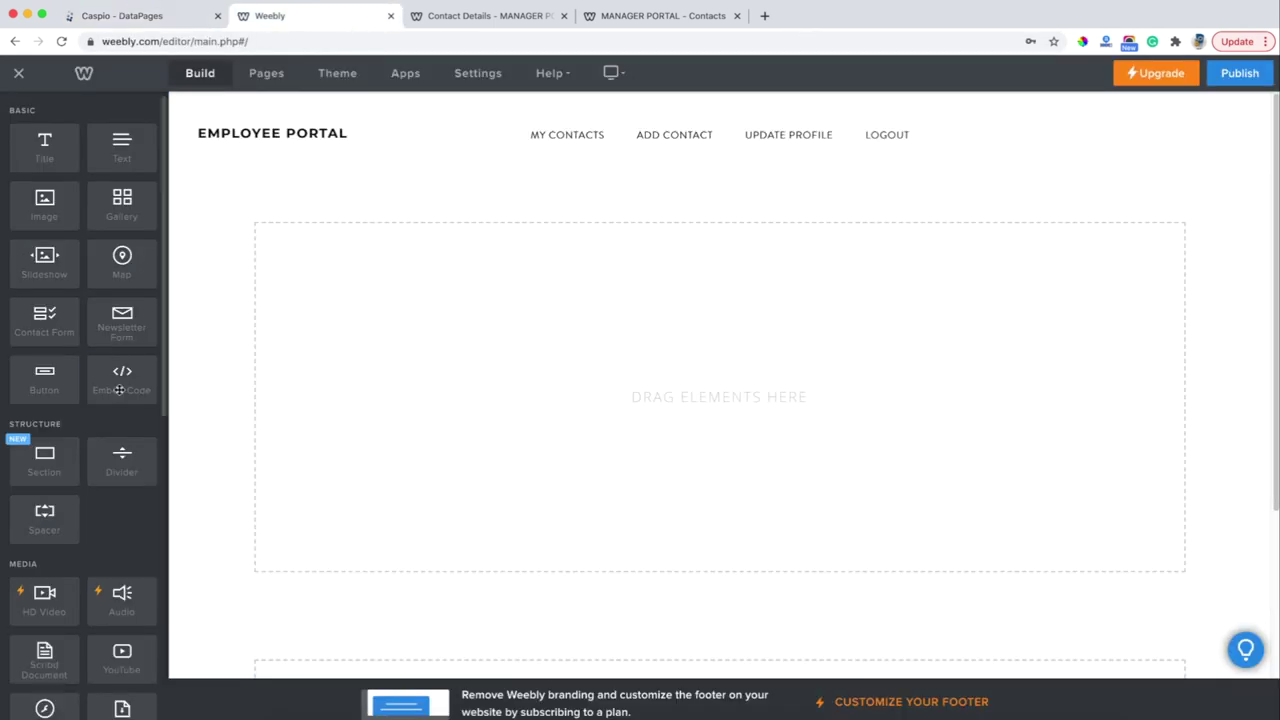
pyautogui.moveTo(122, 380); pyautogui.dragTo(668, 362)
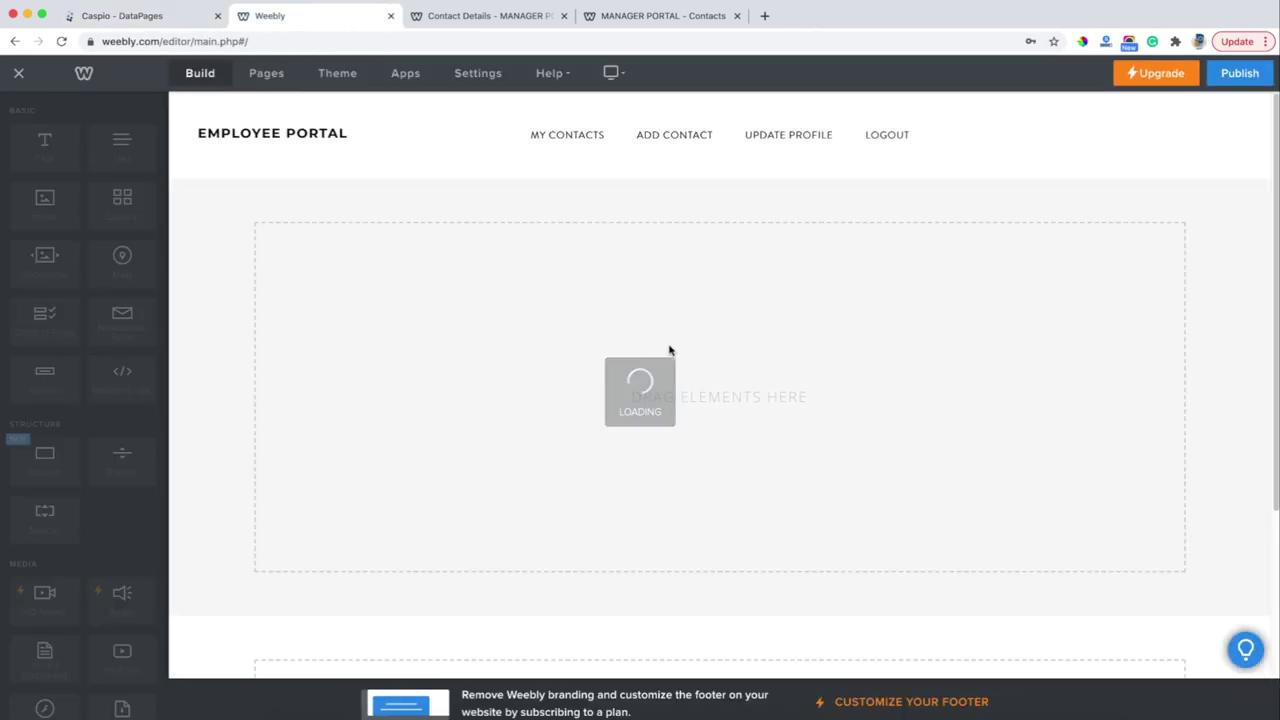
pyautogui.click(618, 400)
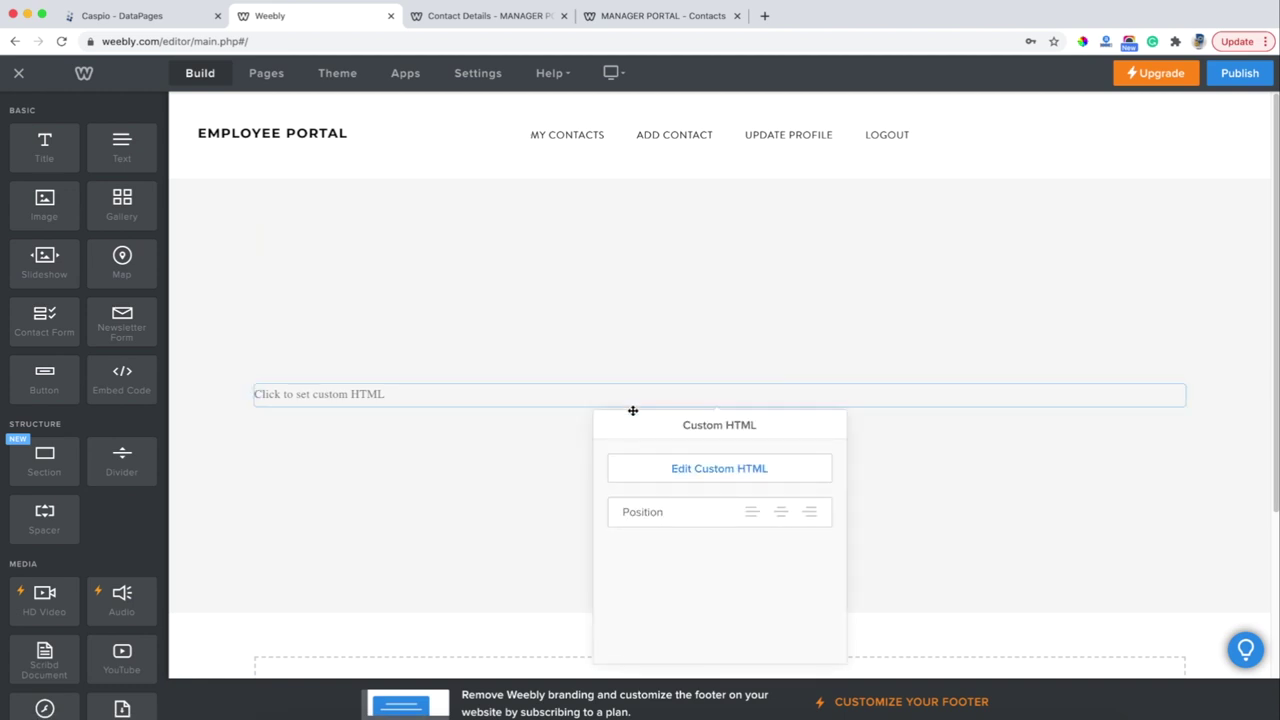
pyautogui.click(669, 466)
pyautogui.press('super+v')
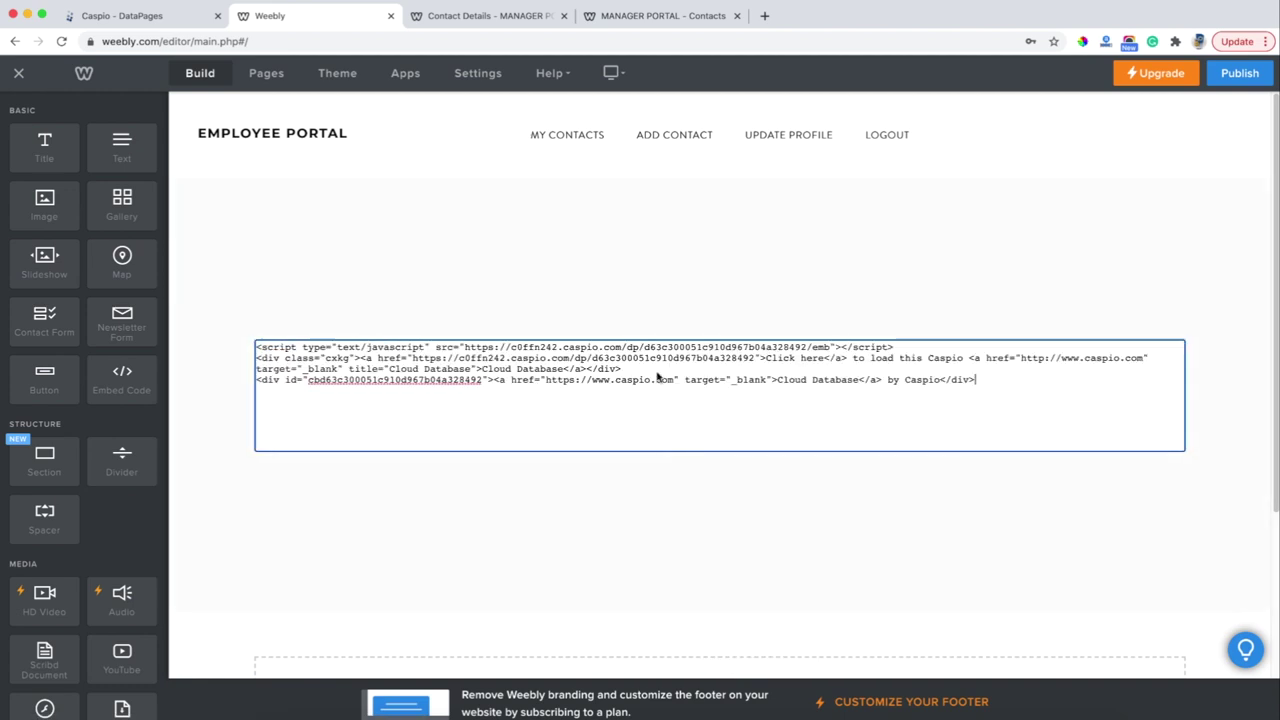
pyautogui.click(632, 272)
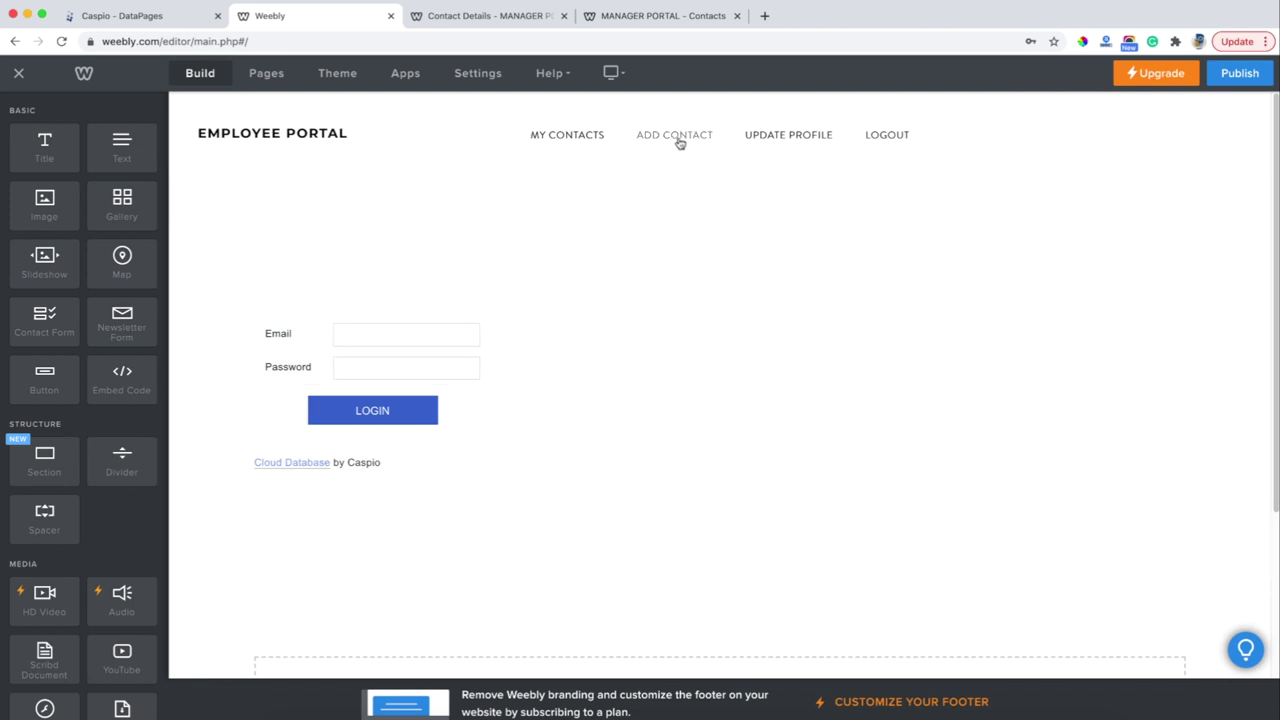
pyautogui.click(675, 135)
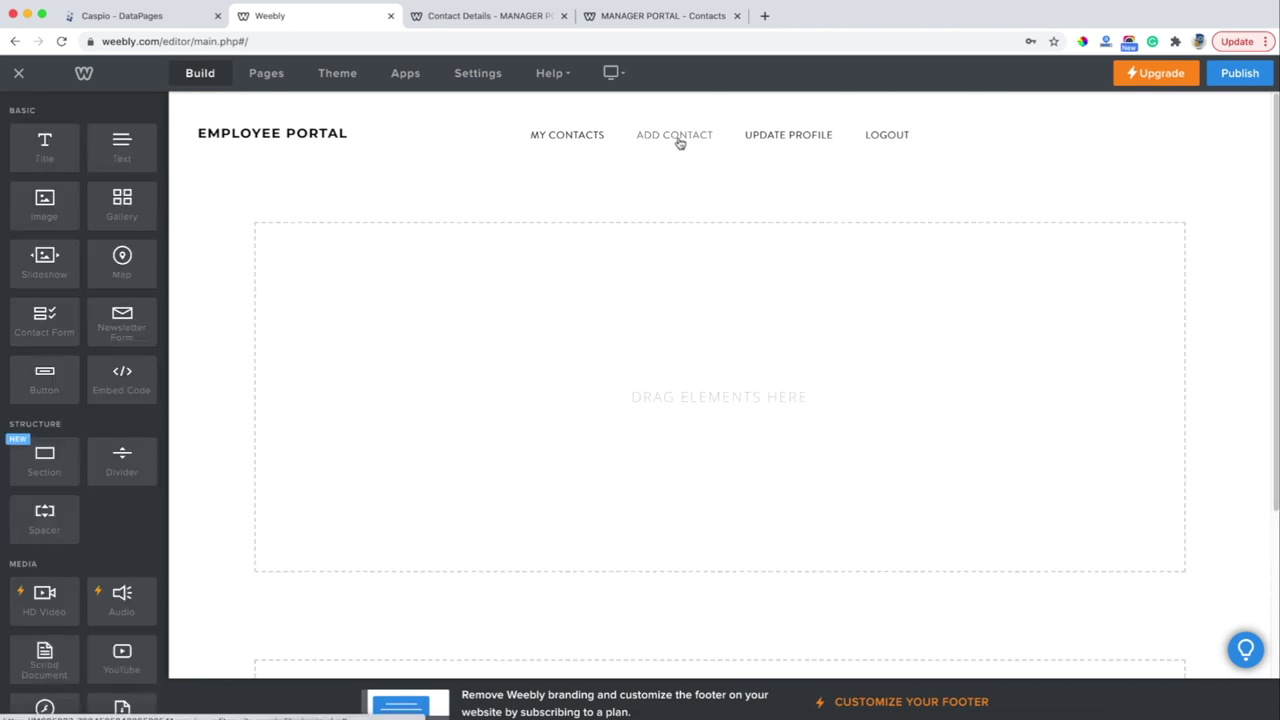
# Copy the Add New Contact DataPage's embed code from its Caspio deployment settings.
pyautogui.click(120, 16)
pyautogui.moveTo(355, 380)
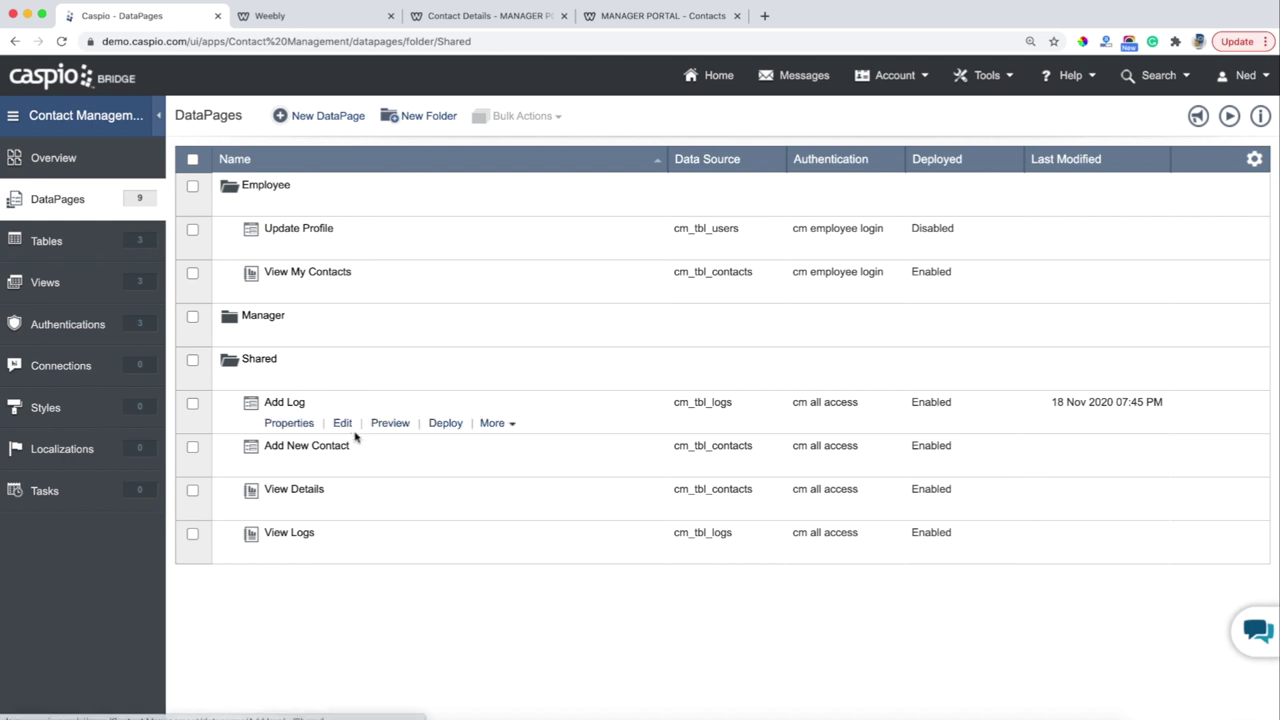
pyautogui.moveTo(410, 476)
pyautogui.click(447, 467)
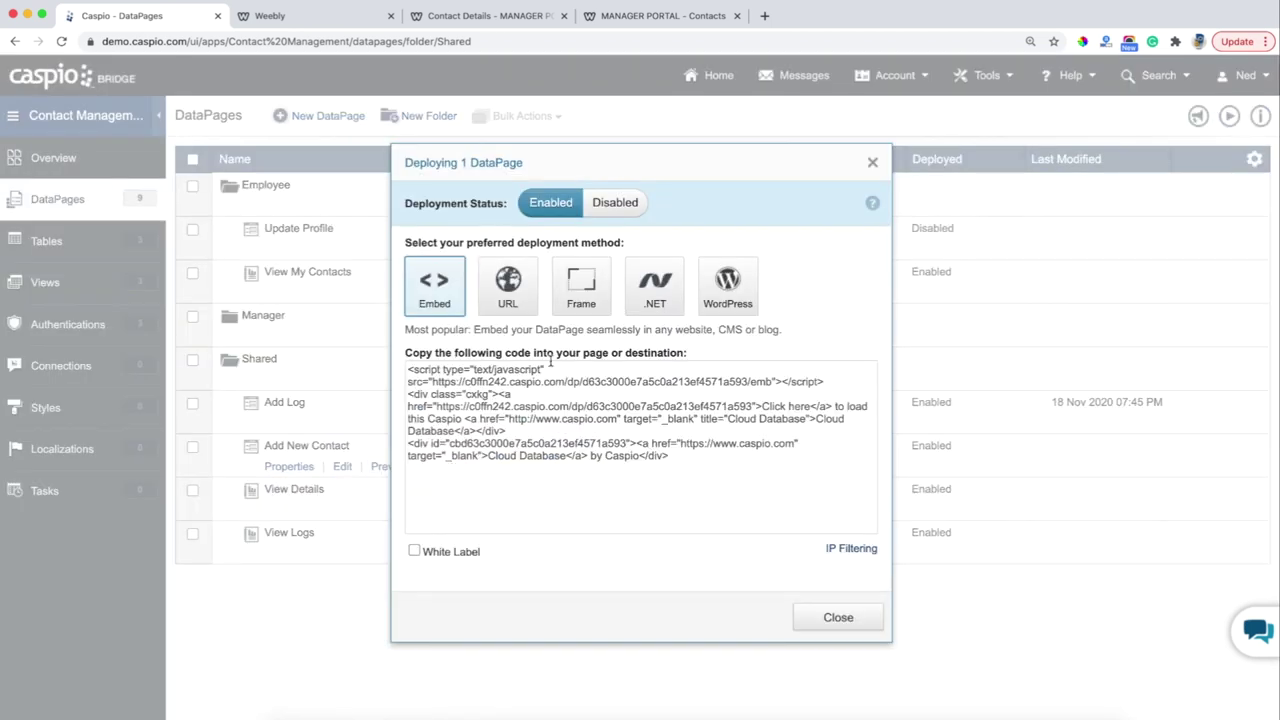
pyautogui.click(550, 365)
pyautogui.rightClick(552, 365)
pyautogui.click(604, 399)
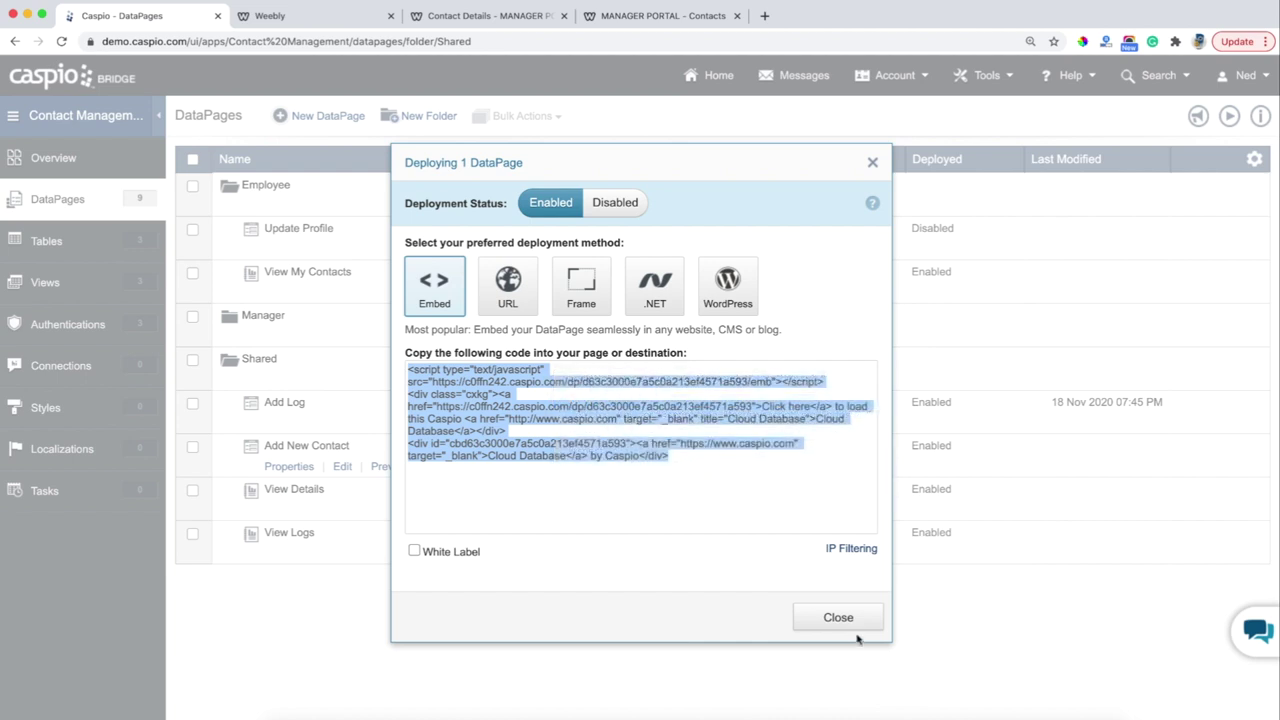
pyautogui.click(857, 623)
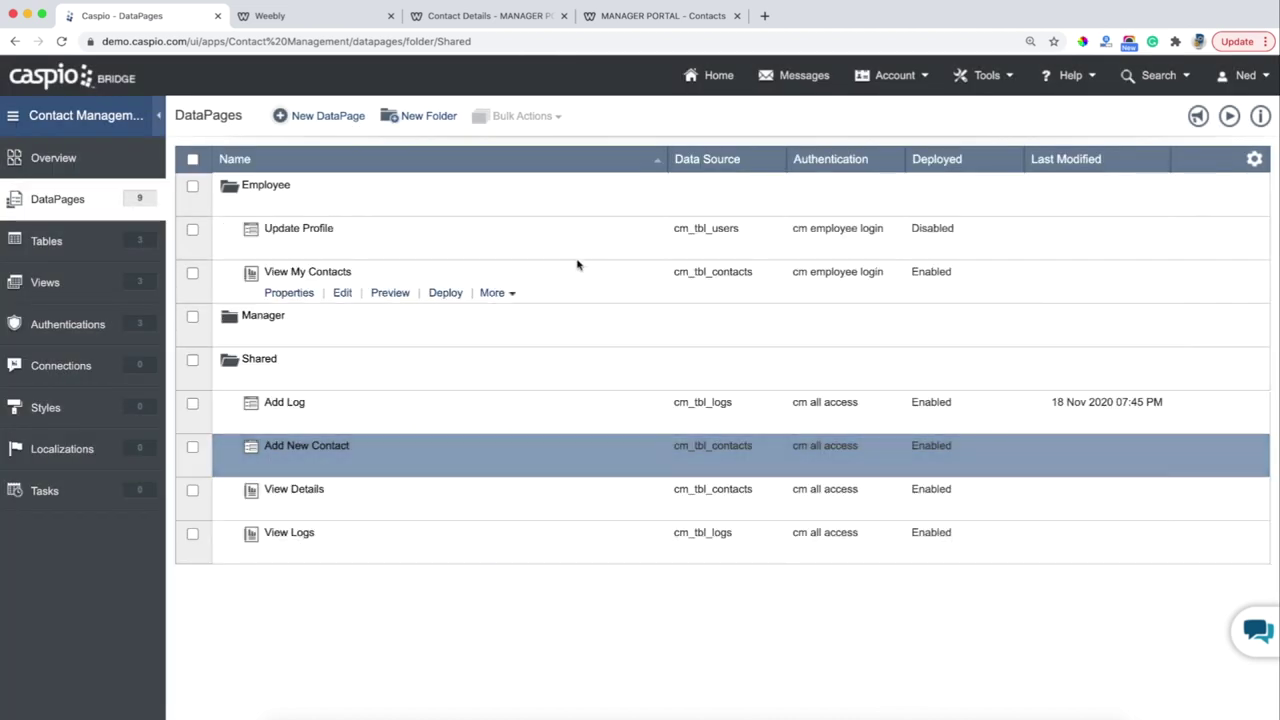
# Paste that code into a custom HTML element on Weebly's Add Contact page, then open Update Profile.
pyautogui.click(348, 20)
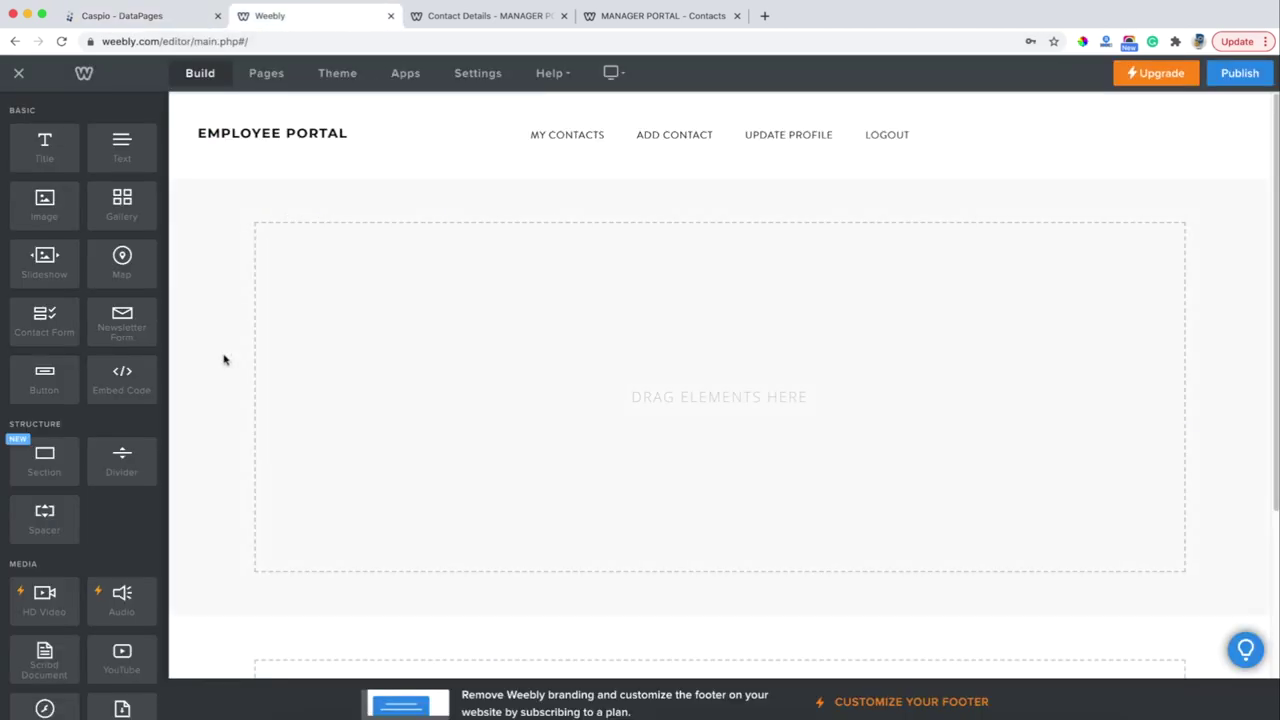
pyautogui.moveTo(122, 380); pyautogui.dragTo(534, 420)
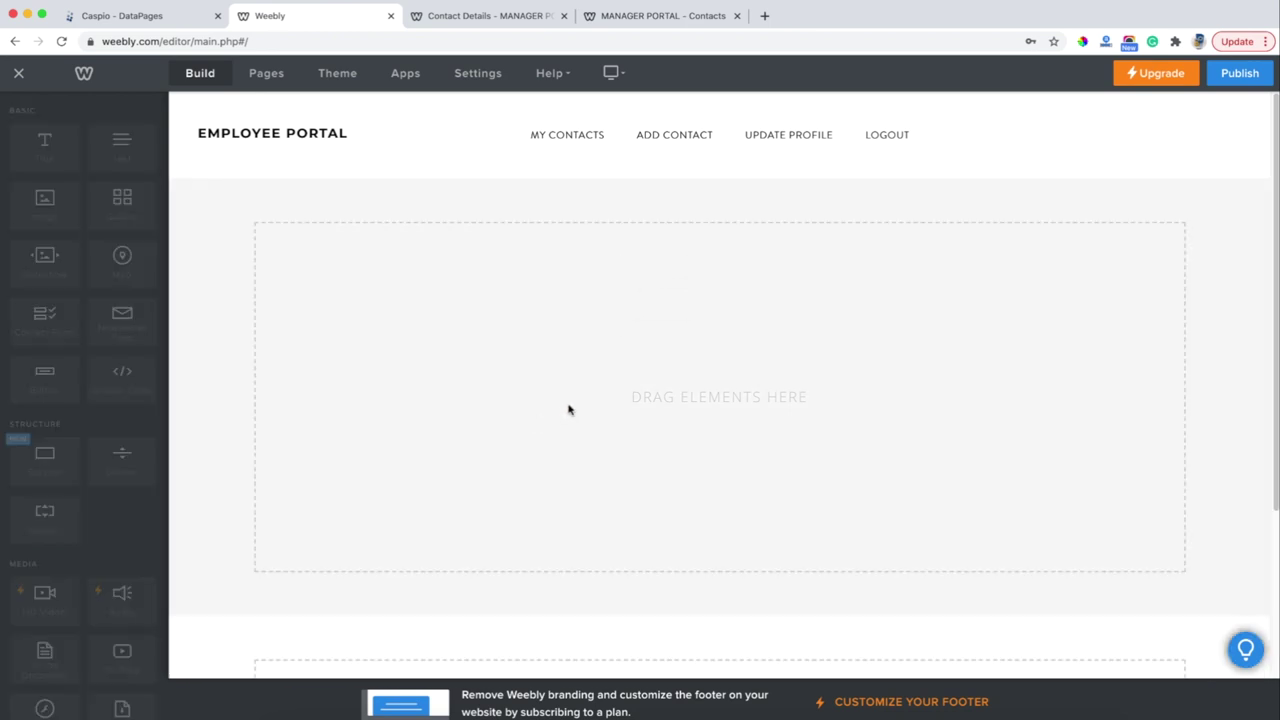
pyautogui.click(620, 398)
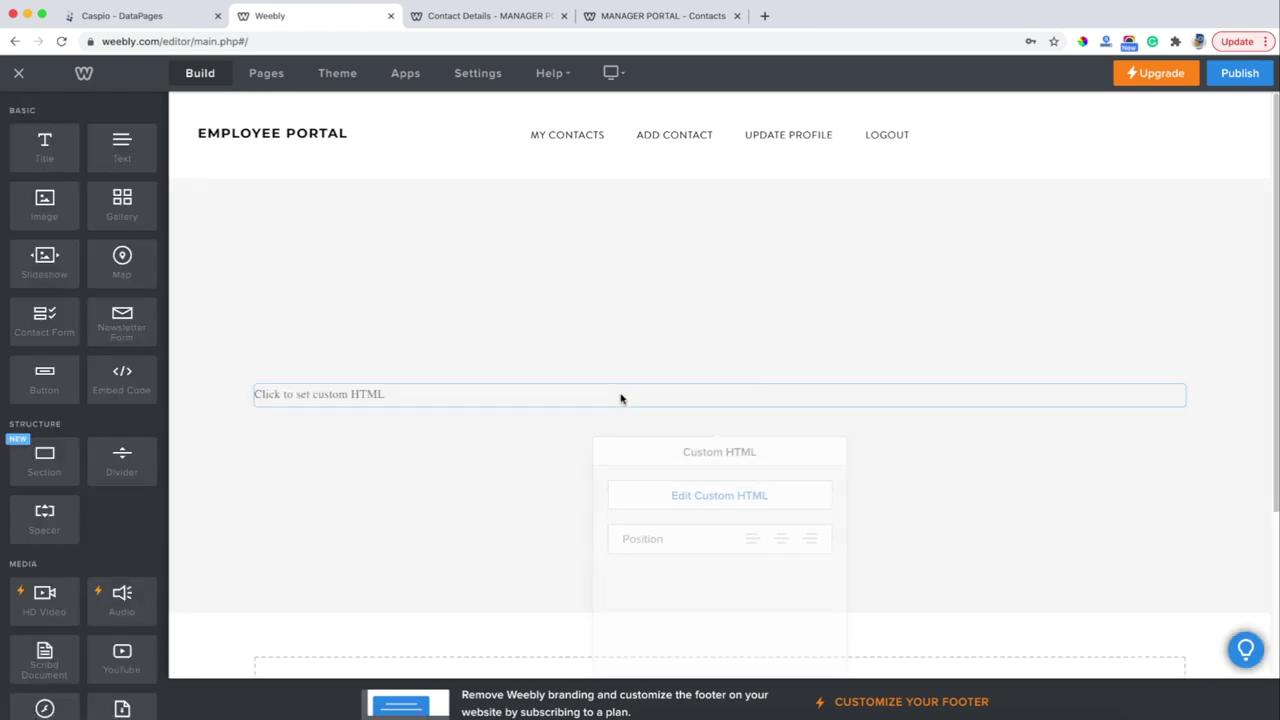
pyautogui.click(692, 467)
pyautogui.press('super+v')
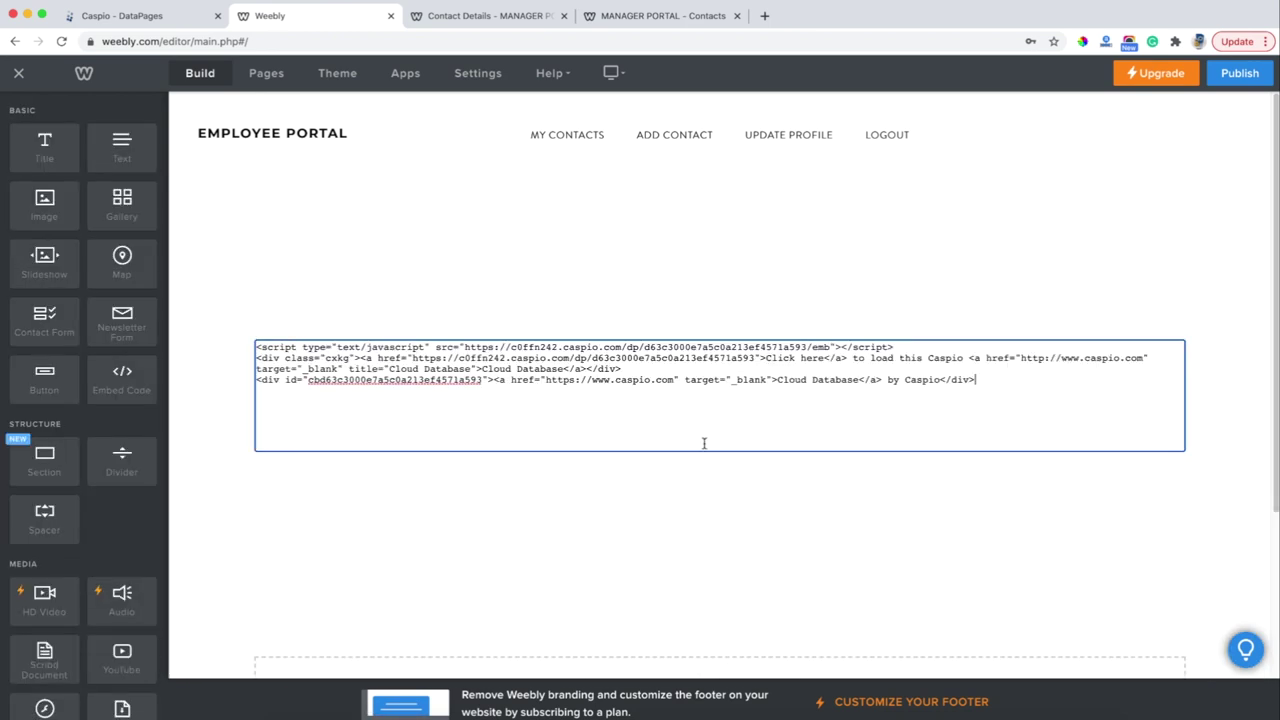
pyautogui.click(716, 279)
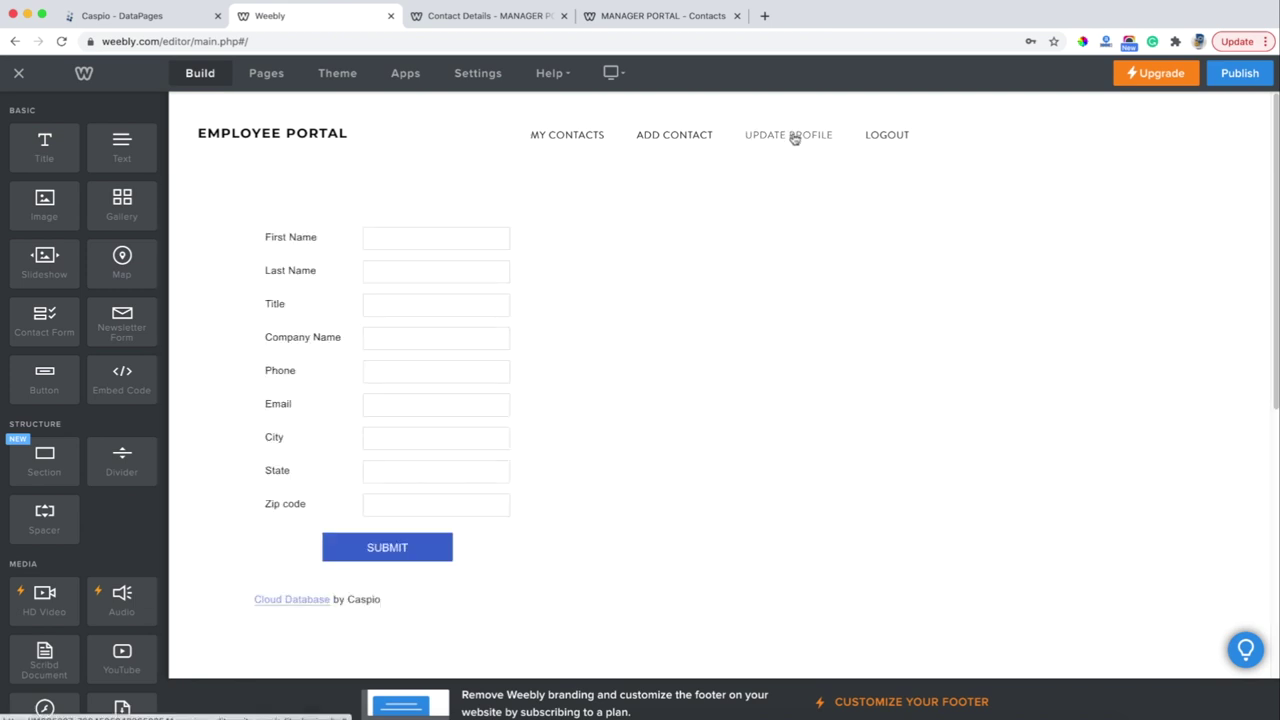
pyautogui.click(790, 135)
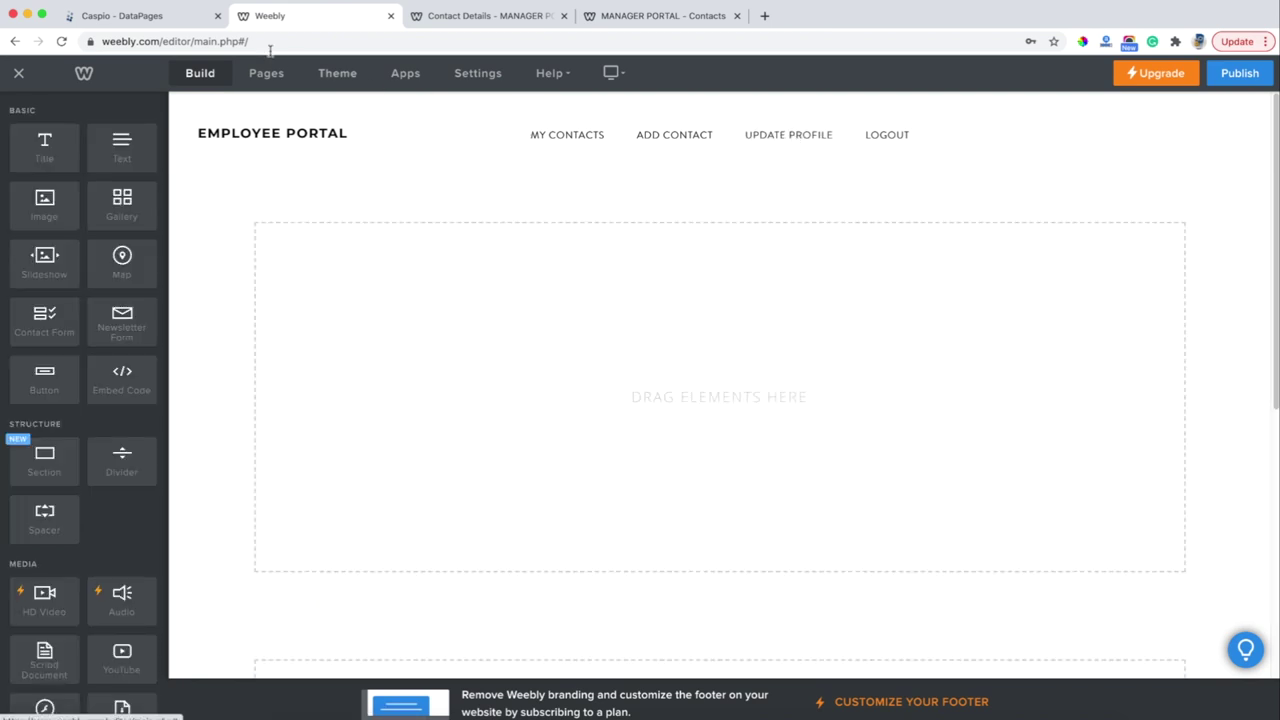
# Enable deployment of the Update Profile DataPage and copy its embed code.
pyautogui.click(186, 18)
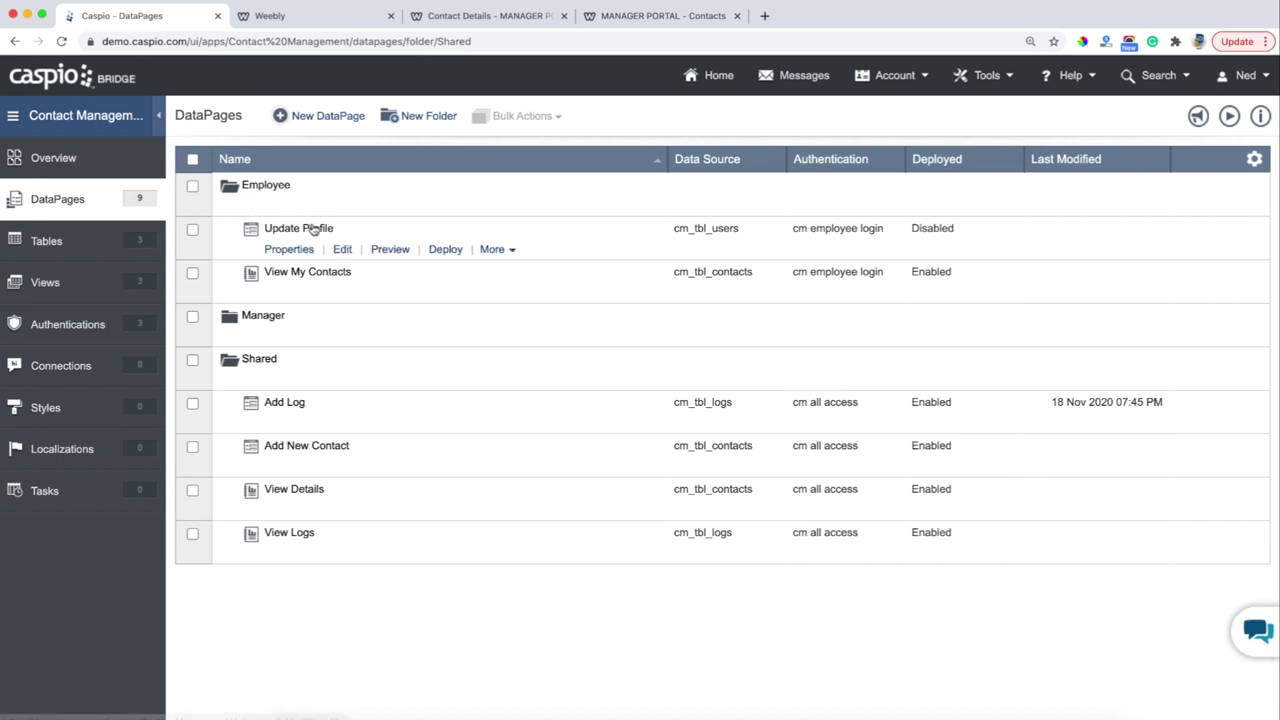
pyautogui.click(444, 251)
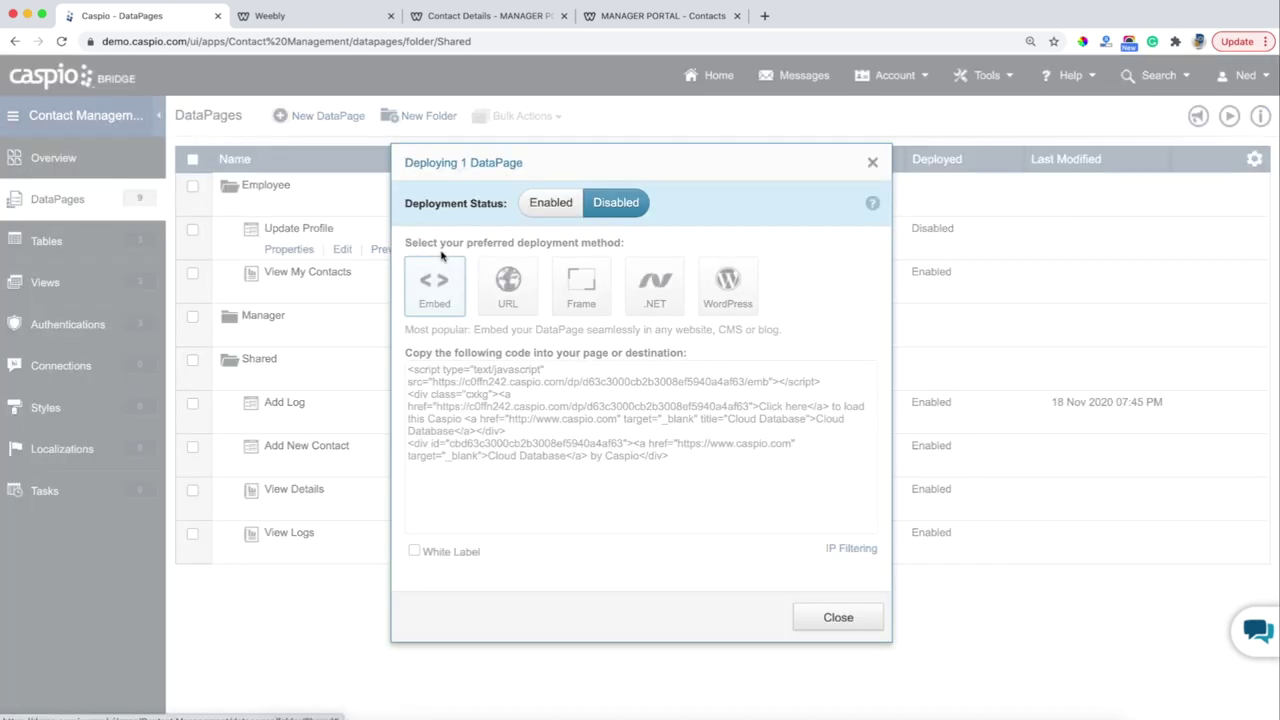
pyautogui.click(551, 203)
pyautogui.click(516, 370)
pyautogui.rightClick(516, 375)
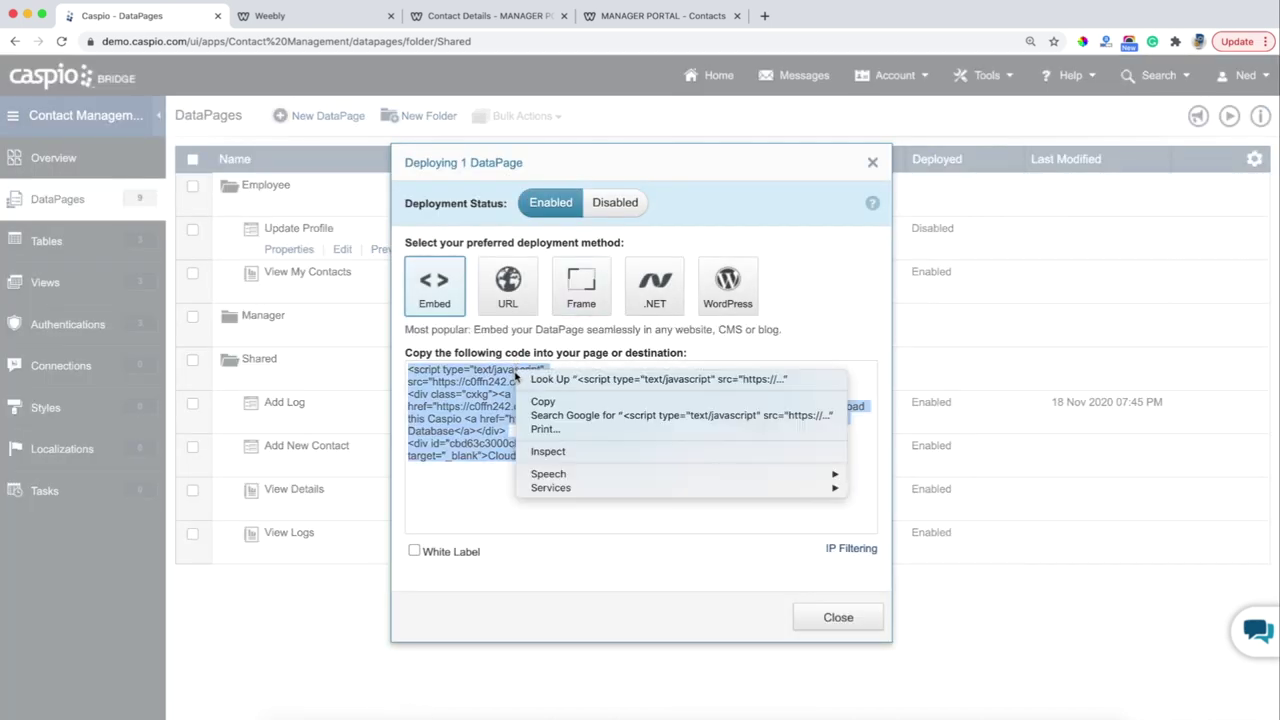
pyautogui.click(543, 401)
pyautogui.click(834, 618)
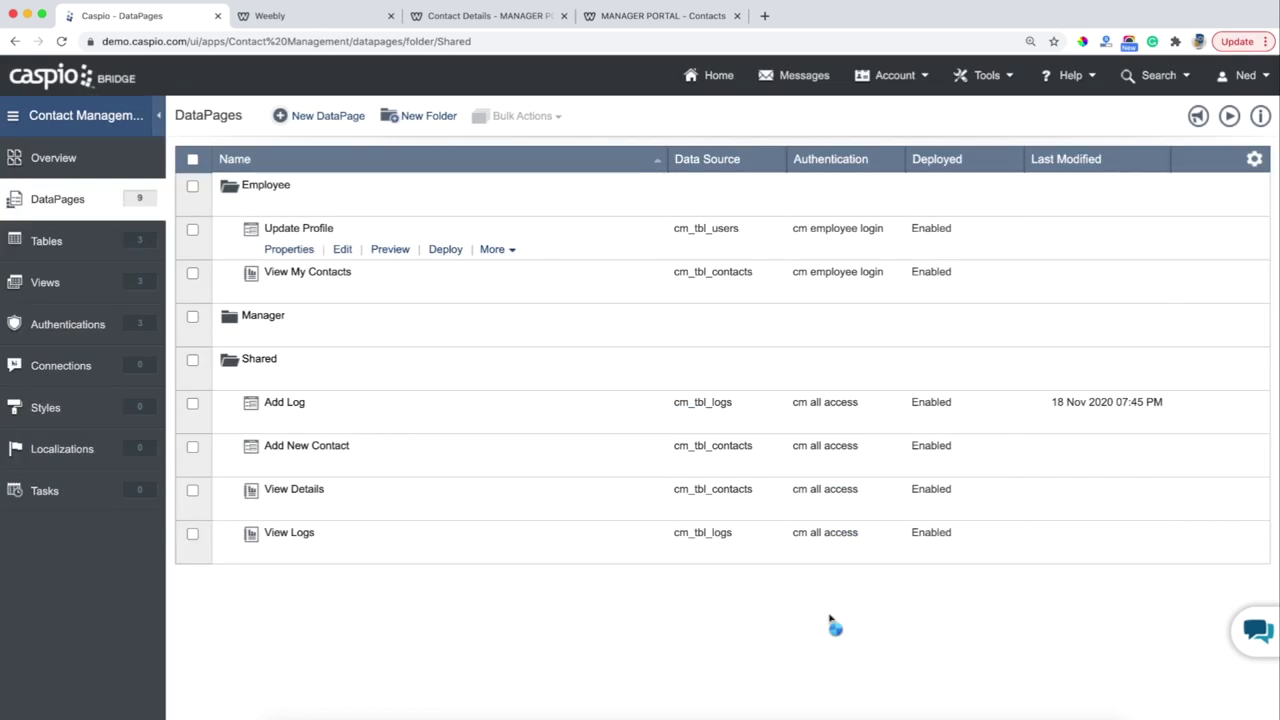
# Add an embed code element to Weebly's Update Profile page and paste the code, showing the login form.
pyautogui.click(354, 20)
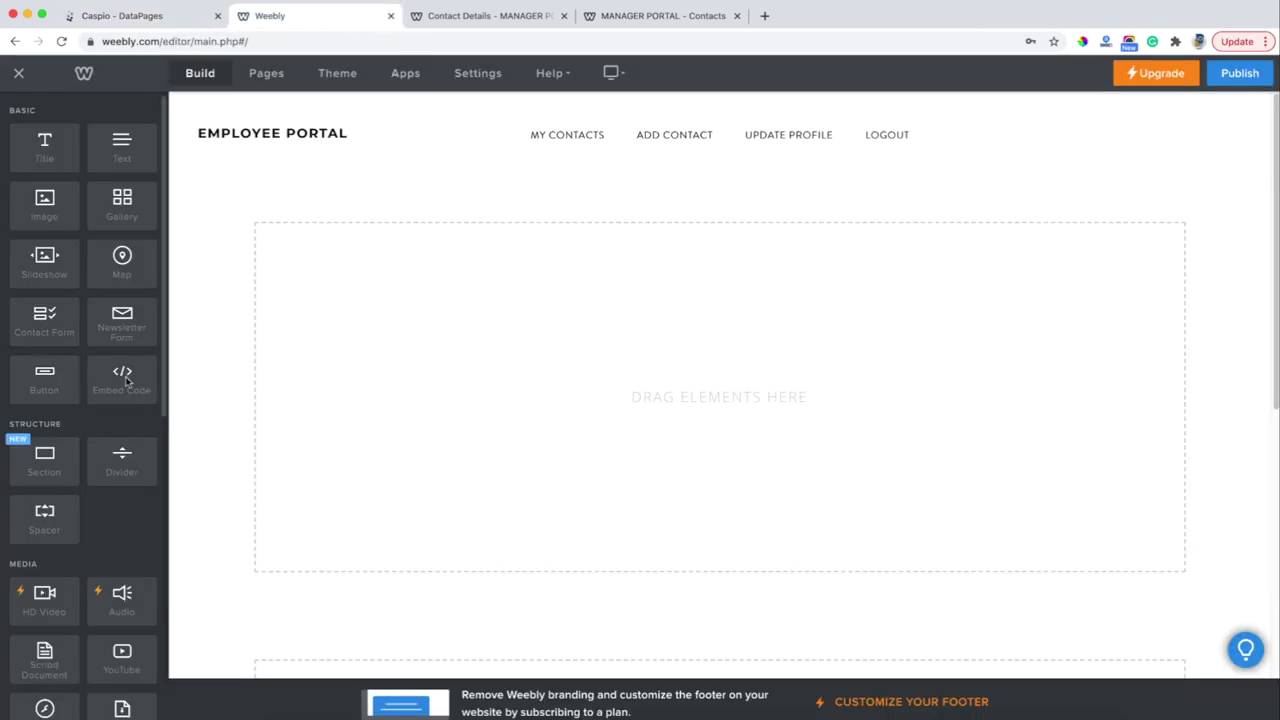
pyautogui.moveTo(122, 378); pyautogui.dragTo(640, 330)
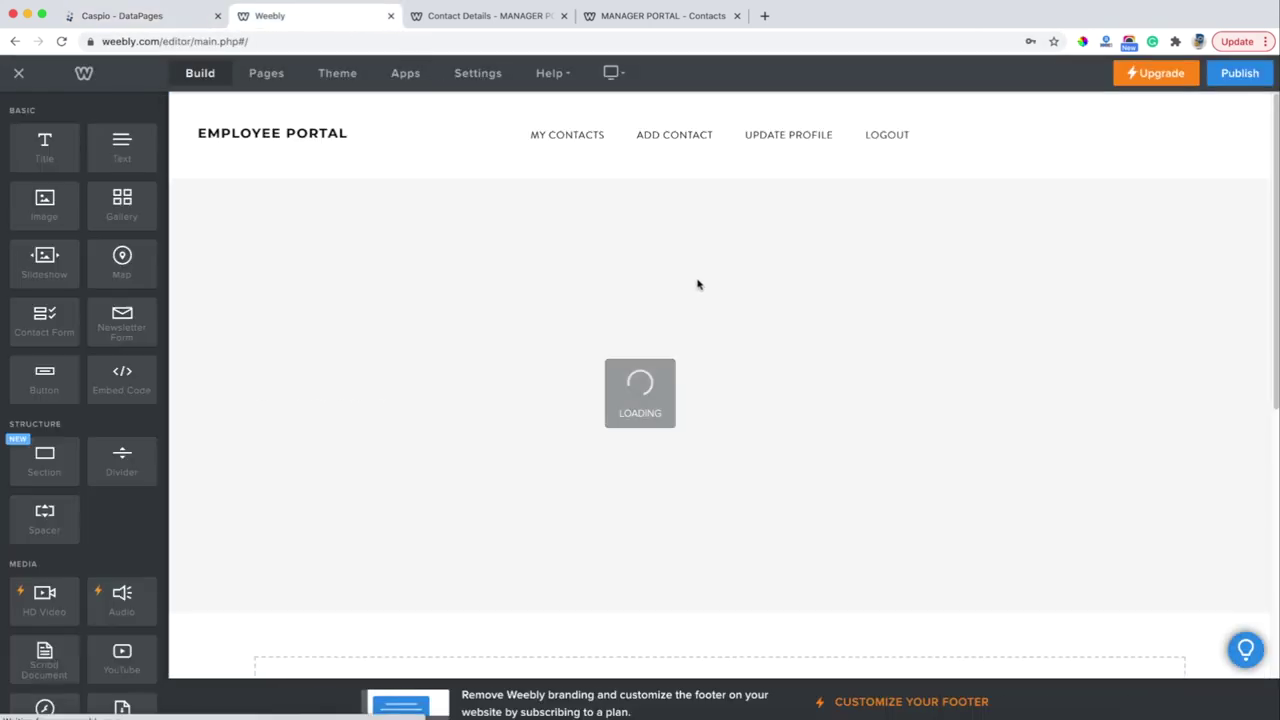
pyautogui.click(605, 395)
pyautogui.click(685, 466)
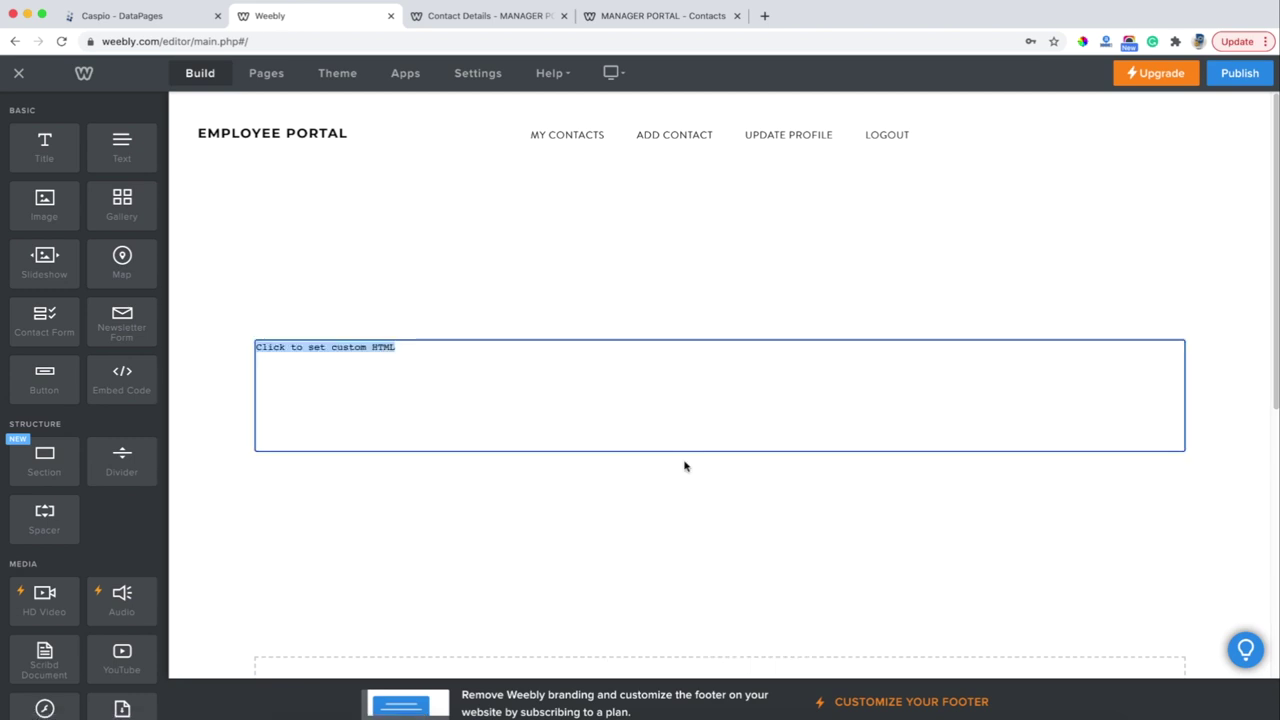
pyautogui.press('super+v')
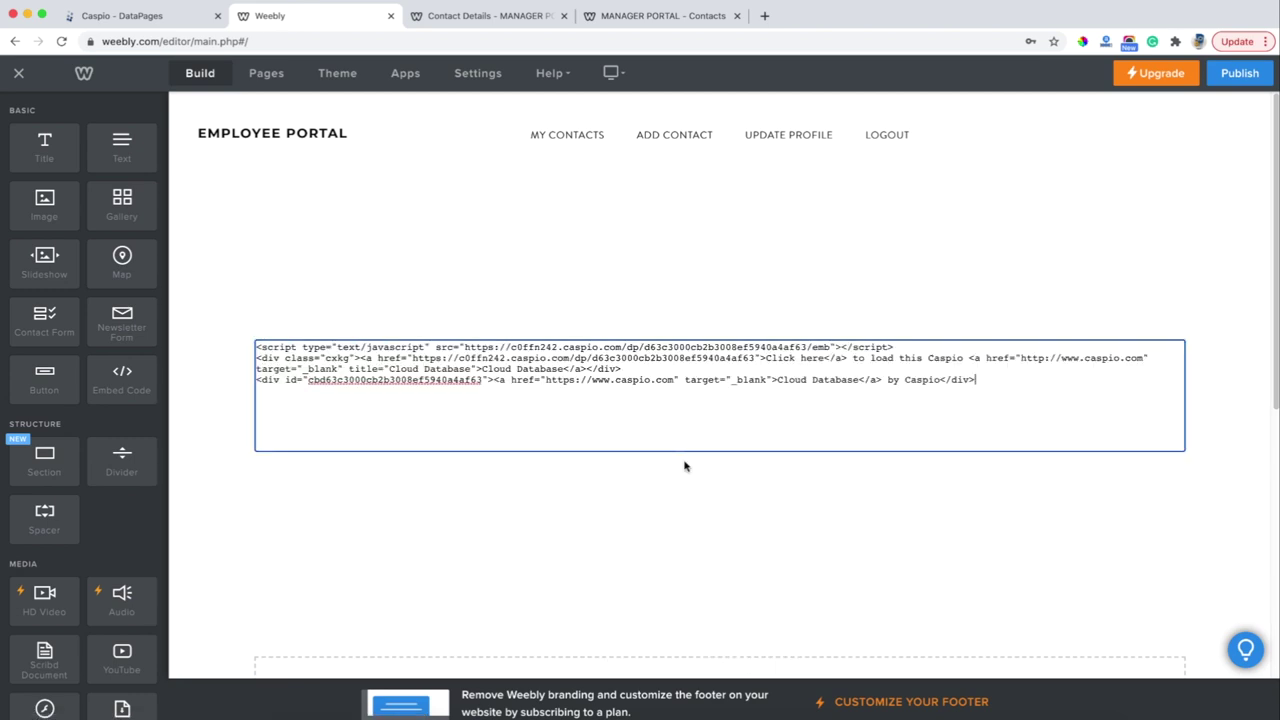
pyautogui.click(700, 304)
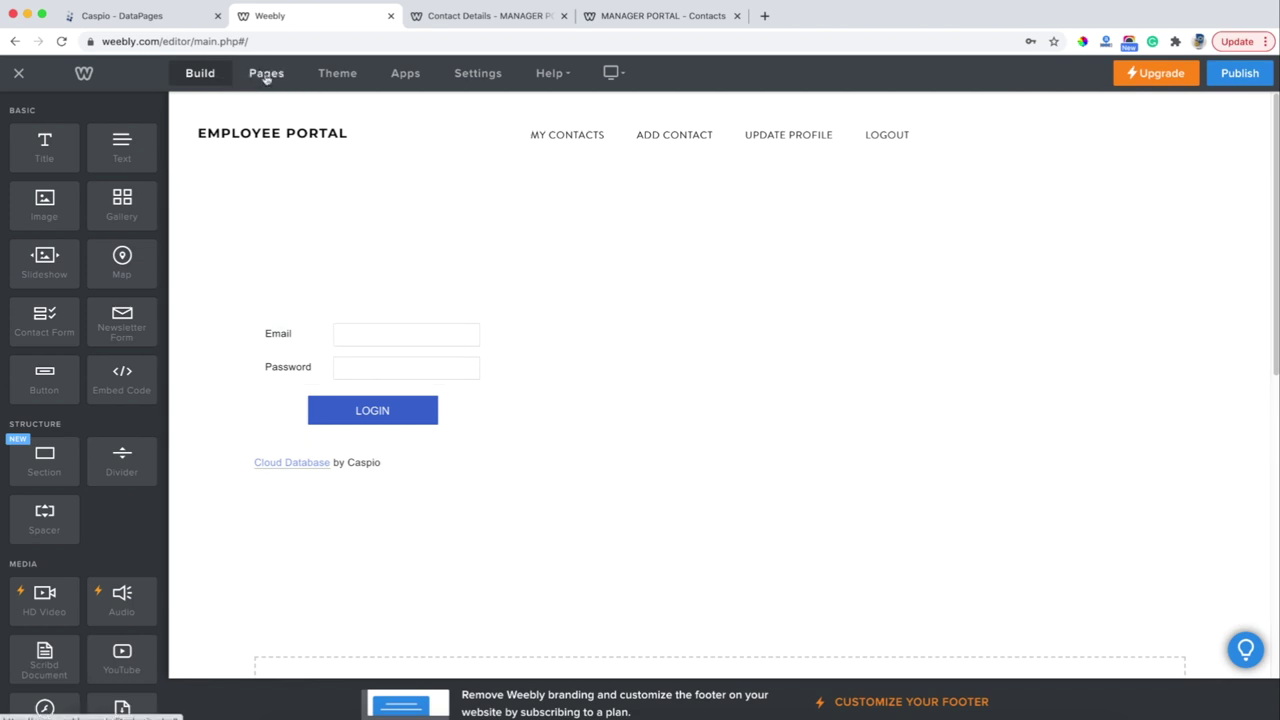
# Open the hidden Contact Details page in the Weebly editor.
pyautogui.click(266, 76)
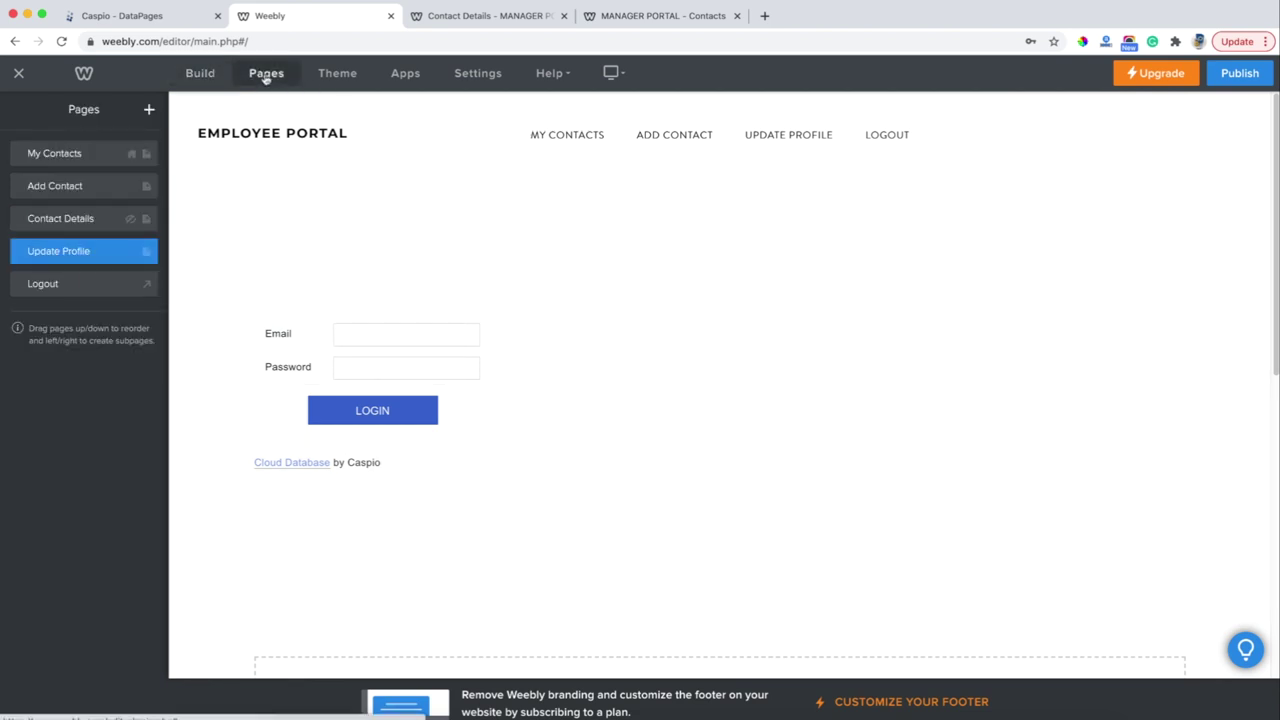
pyautogui.click(89, 220)
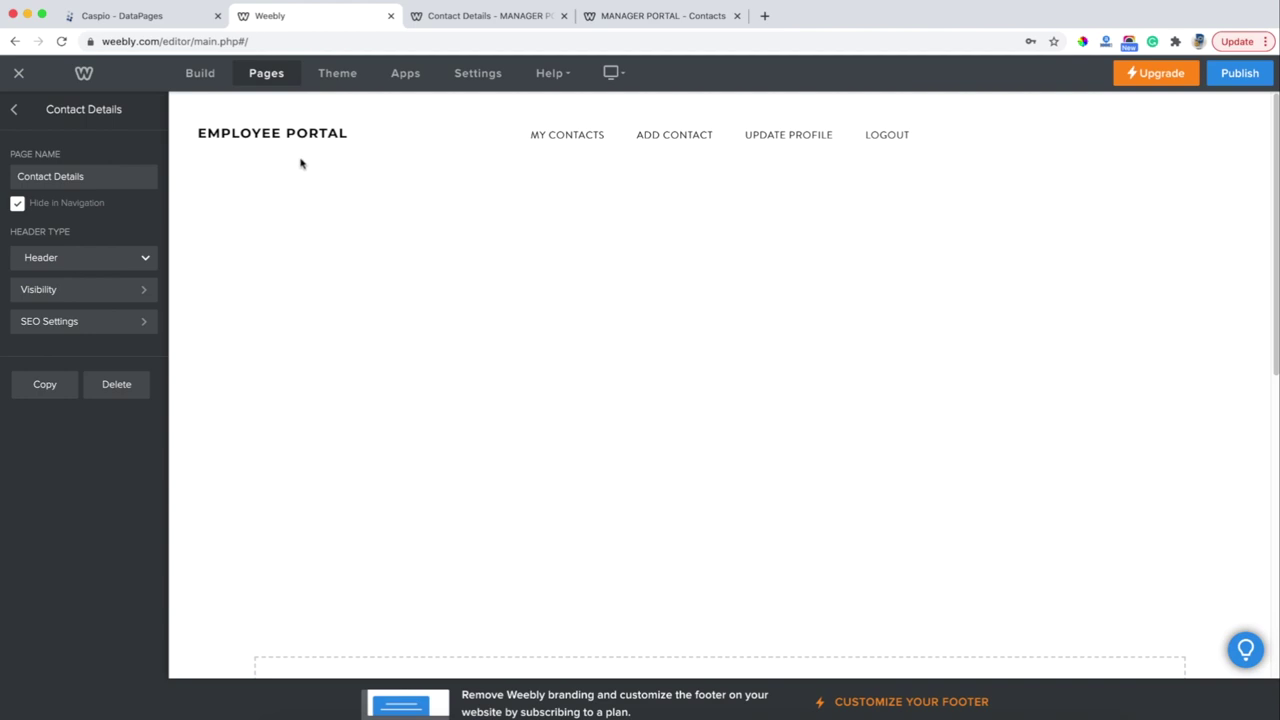
pyautogui.moveTo(229, 140)
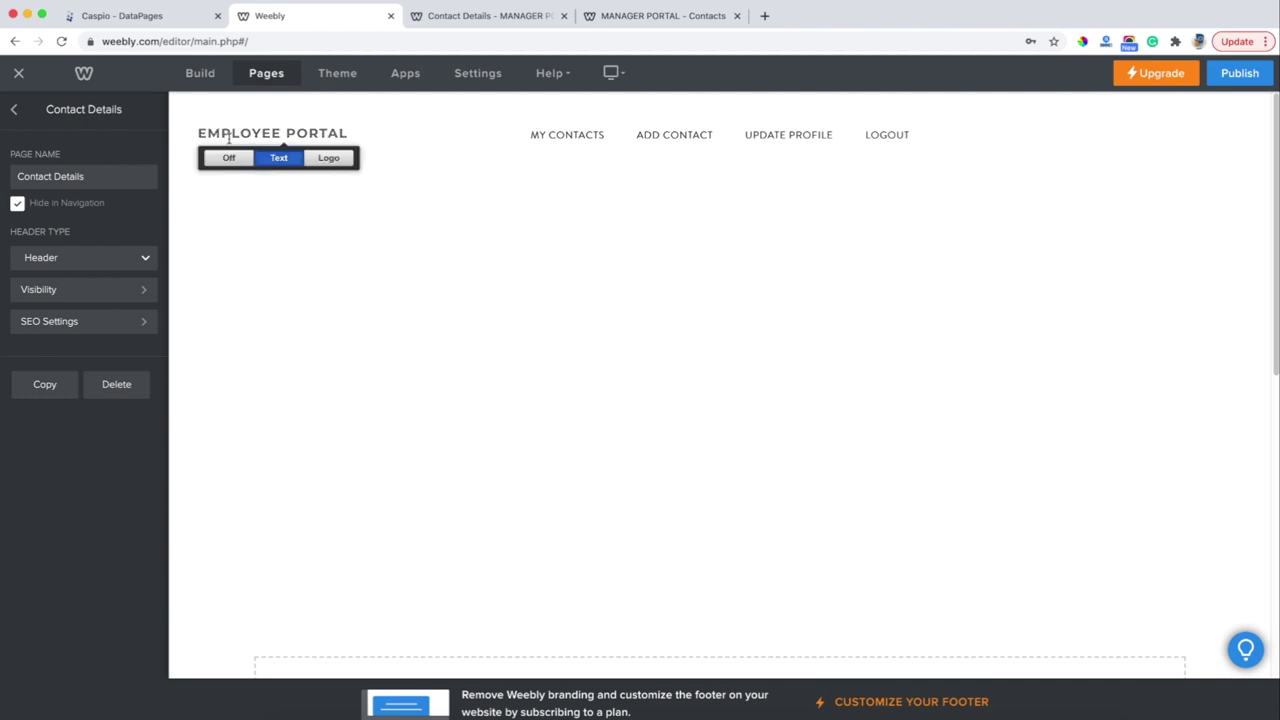
pyautogui.click(200, 76)
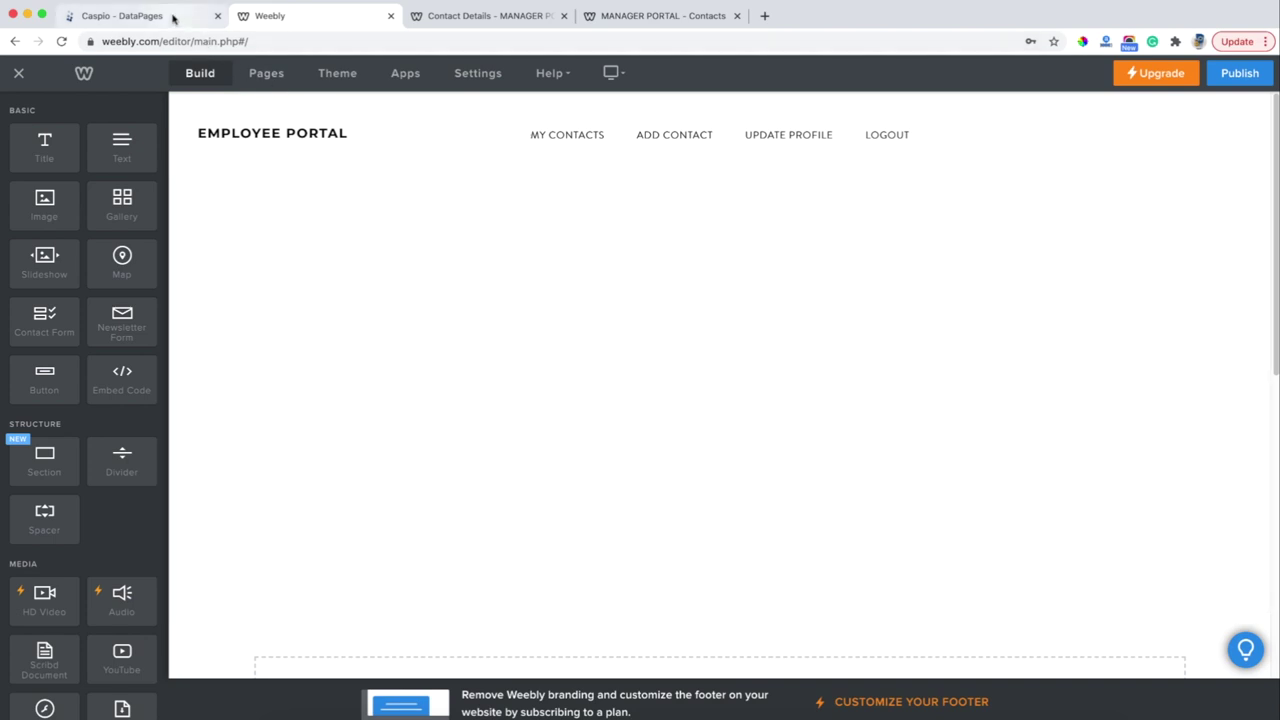
# Copy the View Details embed code from Caspio and paste it into the page's embed element.
pyautogui.click(171, 18)
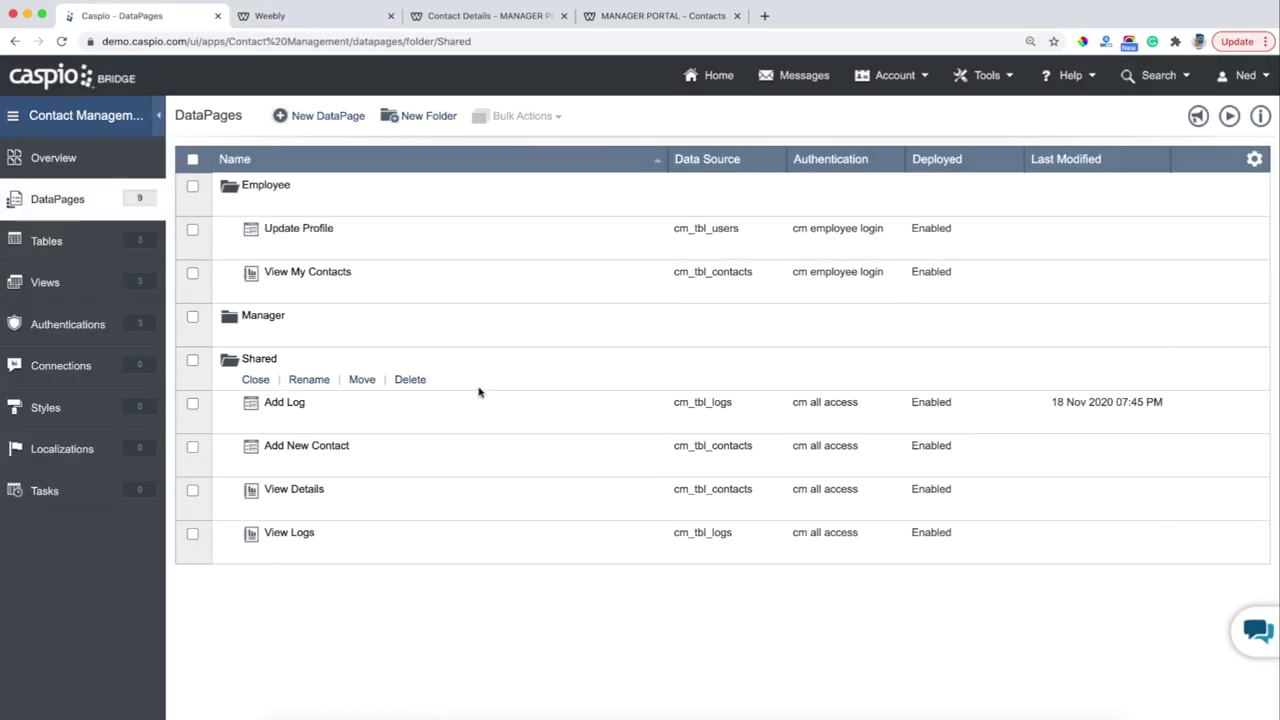
pyautogui.click(445, 510)
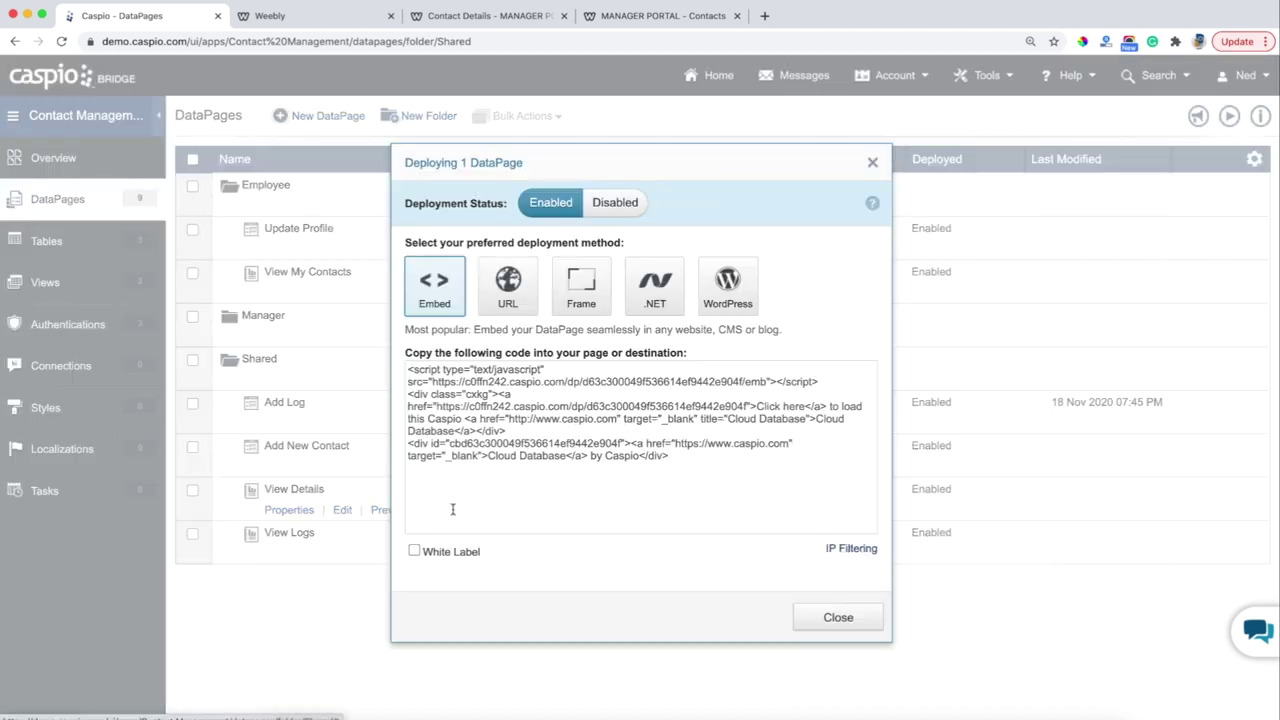
pyautogui.click(471, 444)
pyautogui.hotkey('ctrl', 'c')
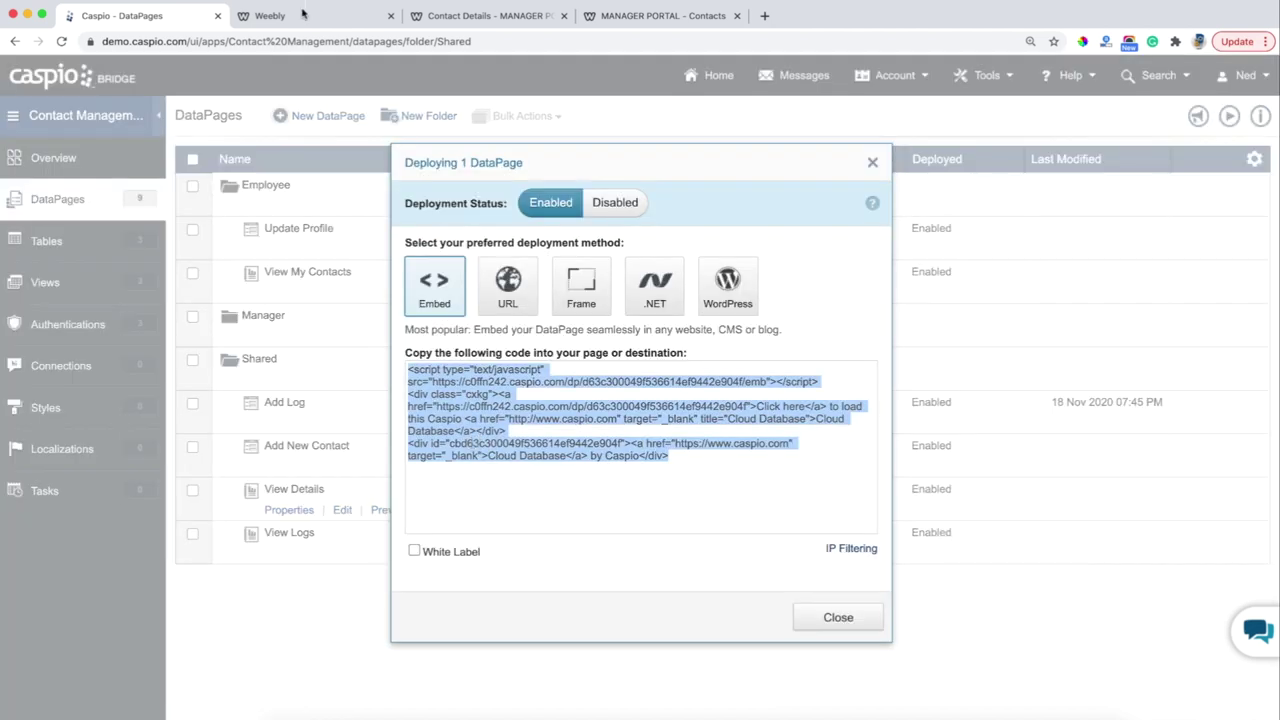
pyautogui.click(304, 15)
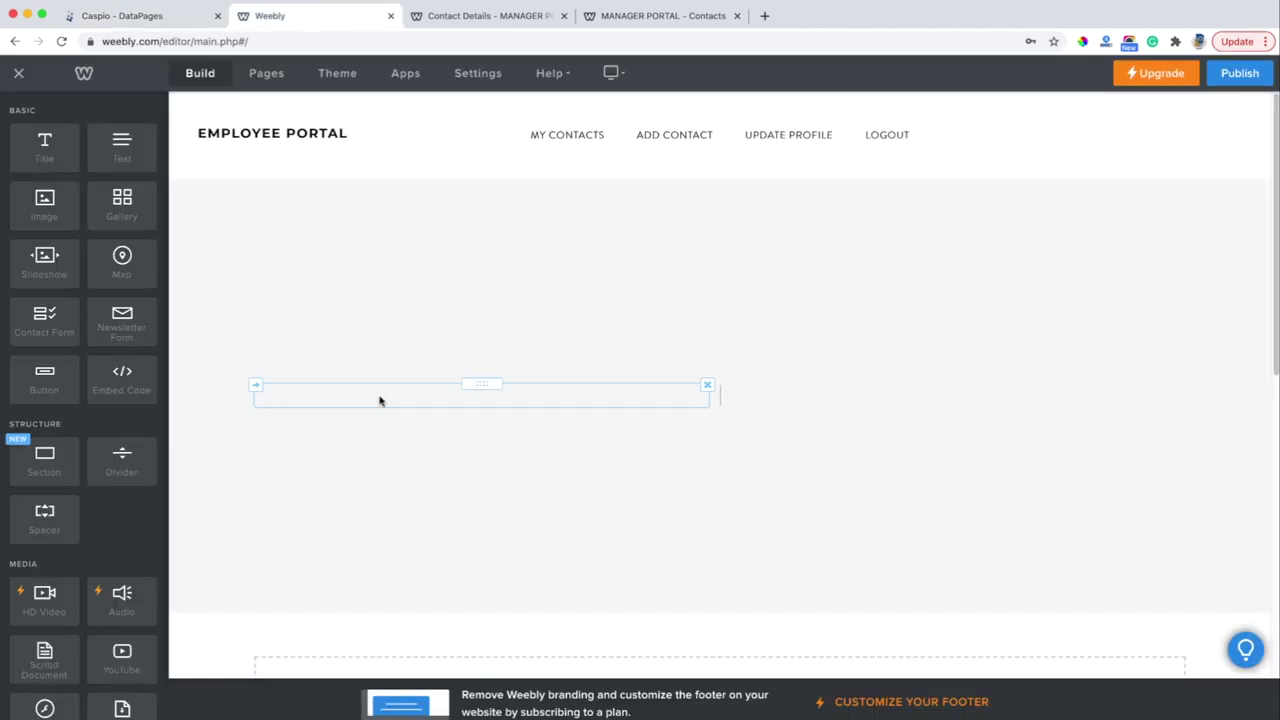
pyautogui.click(379, 401)
pyautogui.click(471, 468)
pyautogui.hotkey('ctrl', 'v')
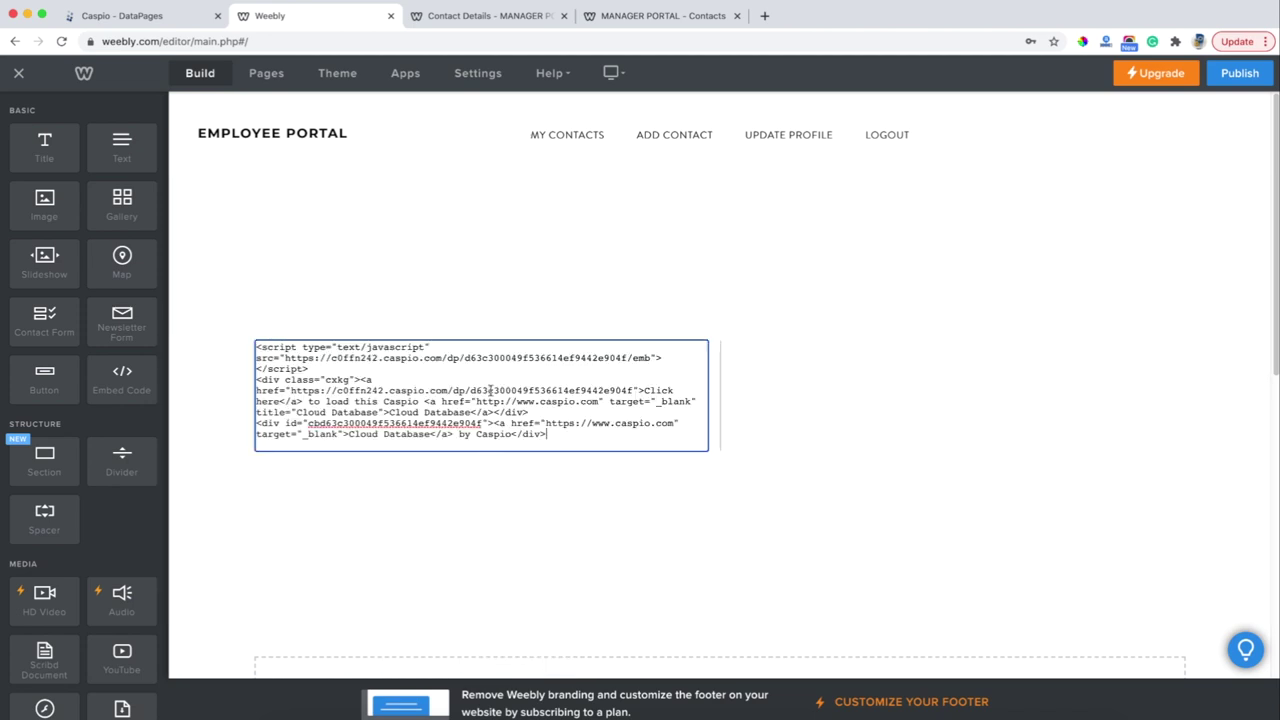
pyautogui.click(506, 282)
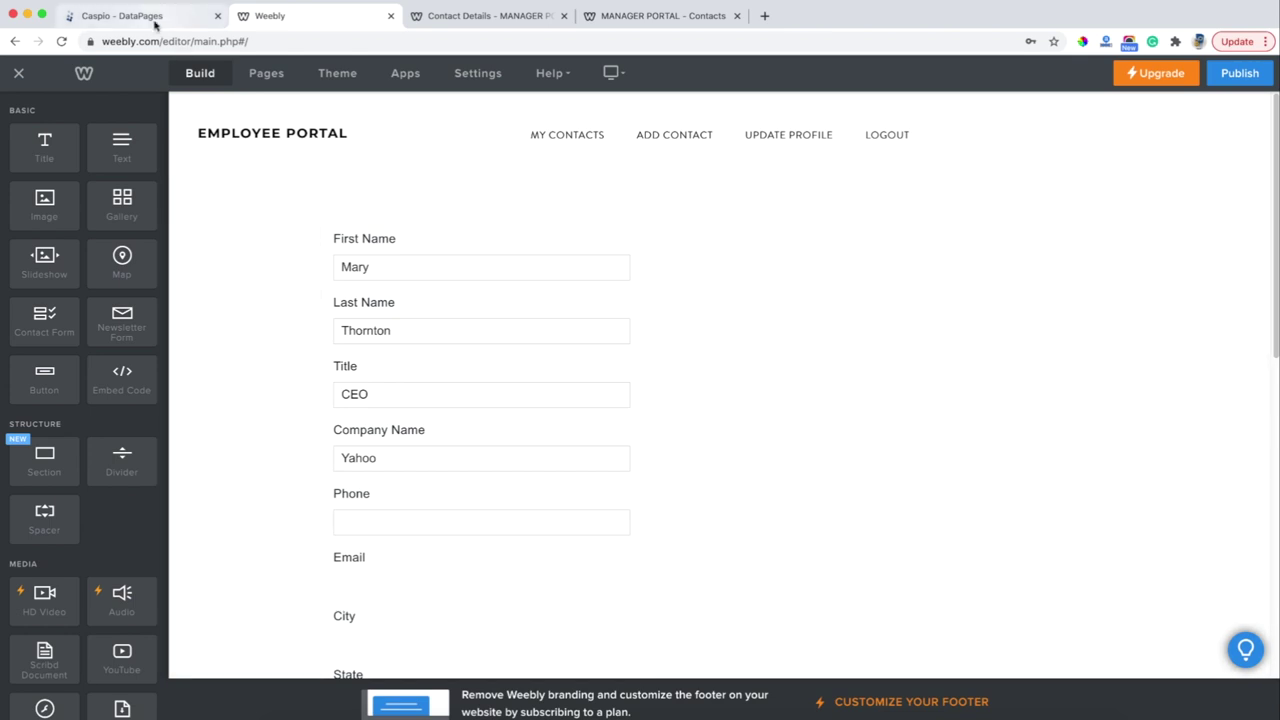
pyautogui.click(155, 17)
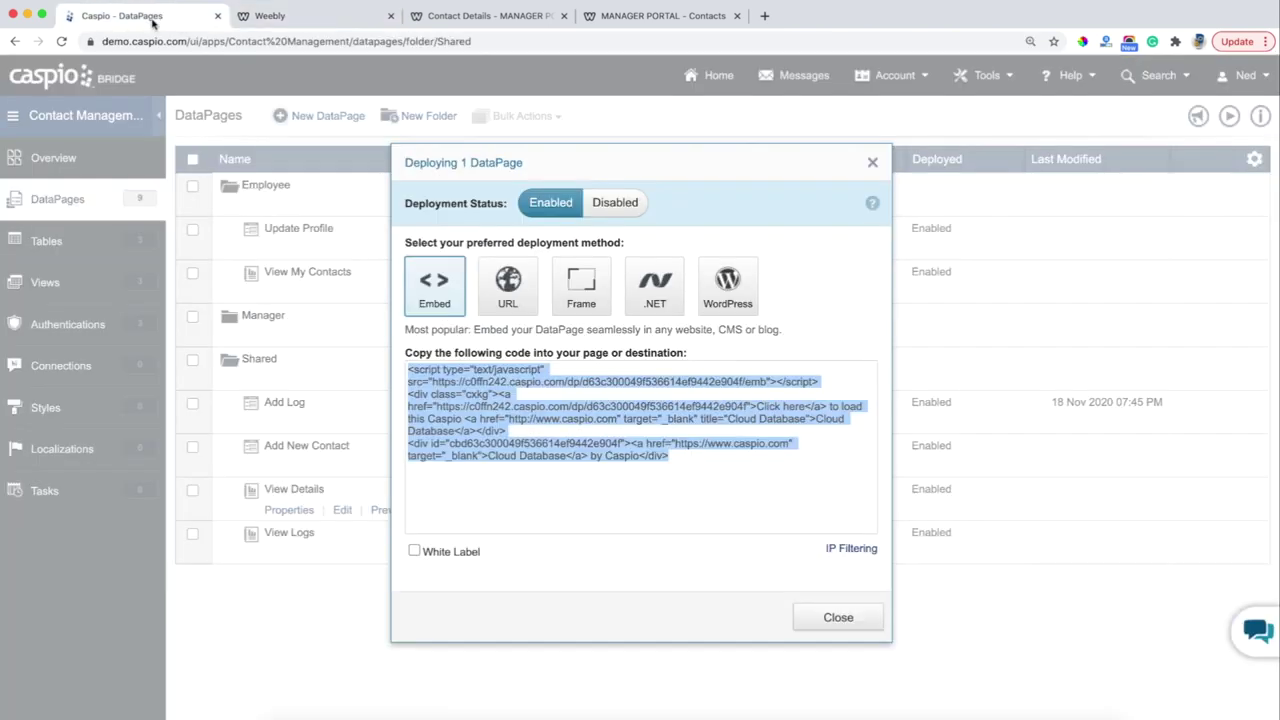
# Paste the Add Log DataPage's embed code into the empty code block on the details page.
pyautogui.click(799, 614)
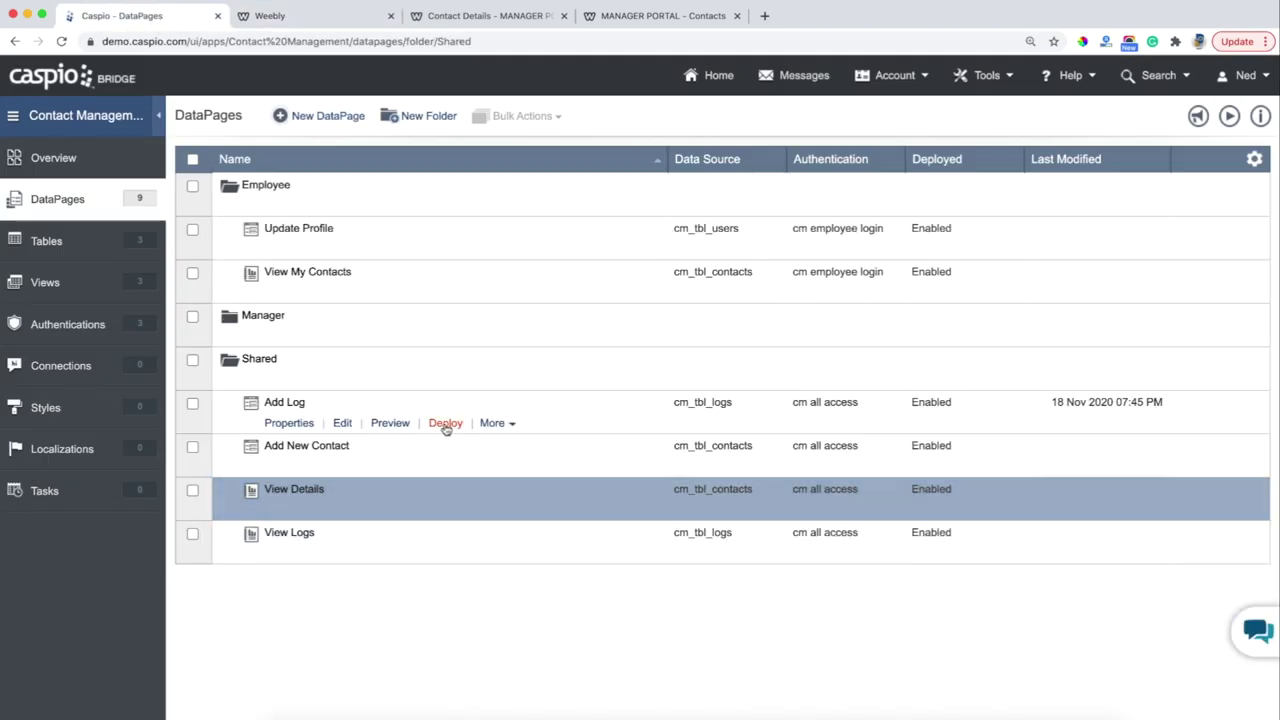
pyautogui.click(446, 424)
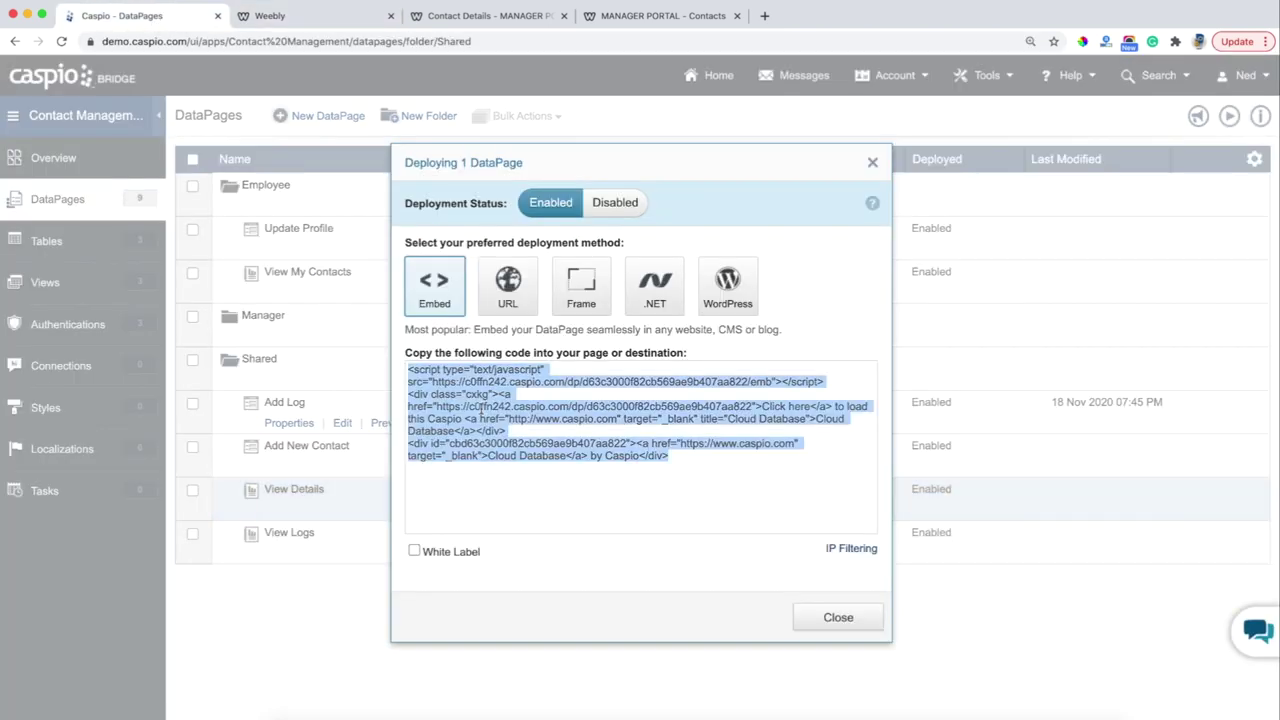
pyautogui.click(800, 620)
pyautogui.click(333, 22)
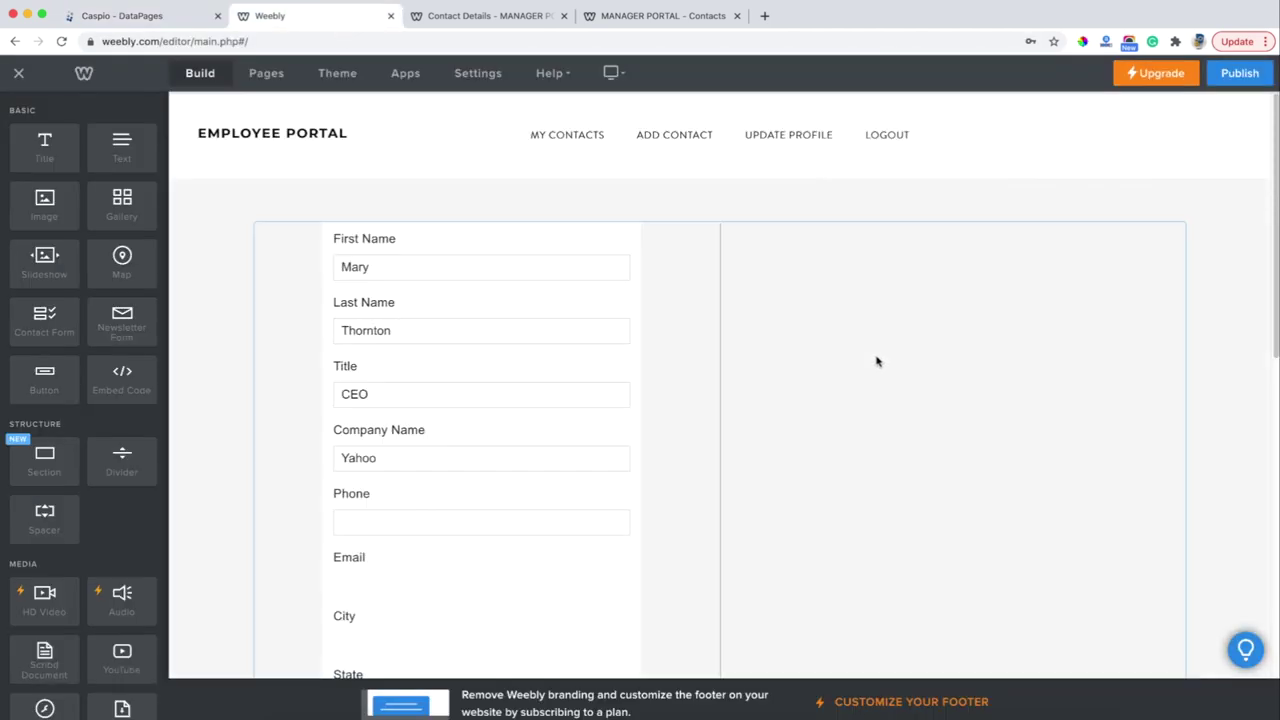
pyautogui.click(840, 231)
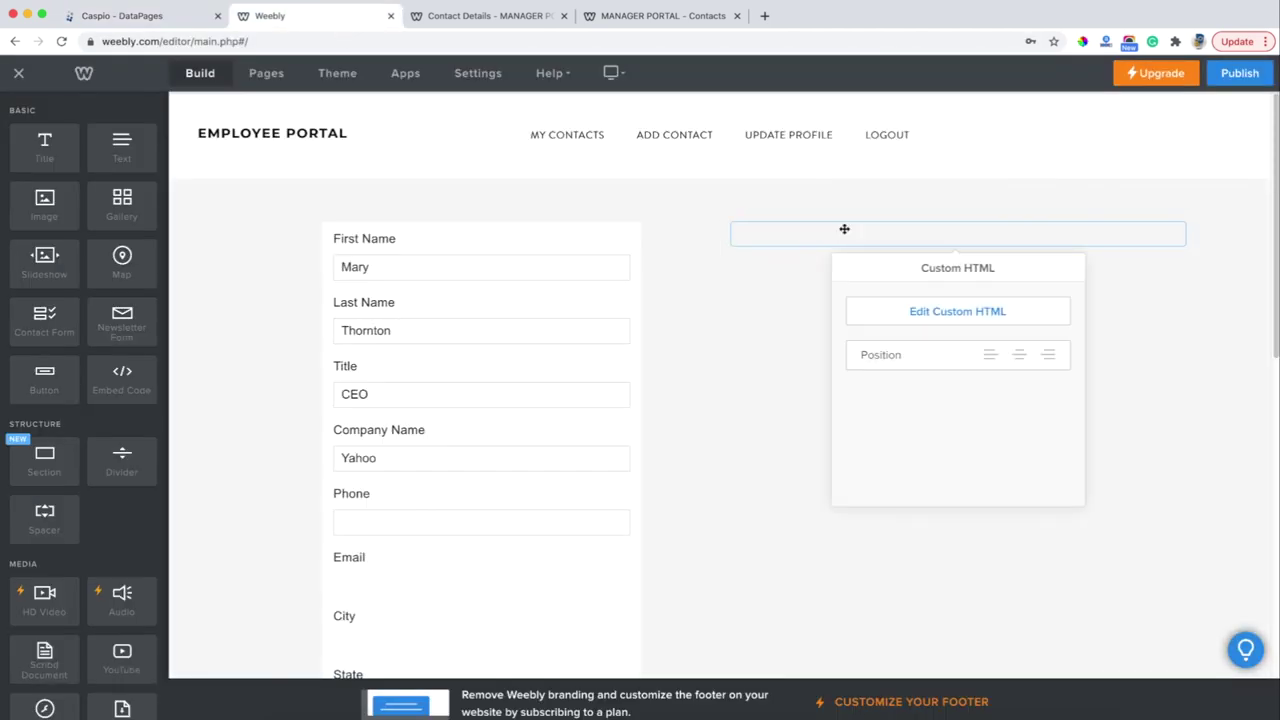
pyautogui.click(929, 314)
pyautogui.write('<script type="text/javascript" src="https://c0ffn242.caspio.com/dp/d63c3000f82cb569ae9b407aa822/emb"></script> <div class="cxkg"><a href="https://c0ffn242.caspio.com/dp/d63c3000f82cb569ae9b407aa822">Click here</a> to load this Caspio <a href="http://www.caspio.com" target="_blank" title="Cloud Database">Cloud Database</a></div> <div id="cbd63c3000f82cb569ae9b407aa822"><a href="https://www.caspio.com" target="_blank">Cloud Database</a> by Caspio</div>')
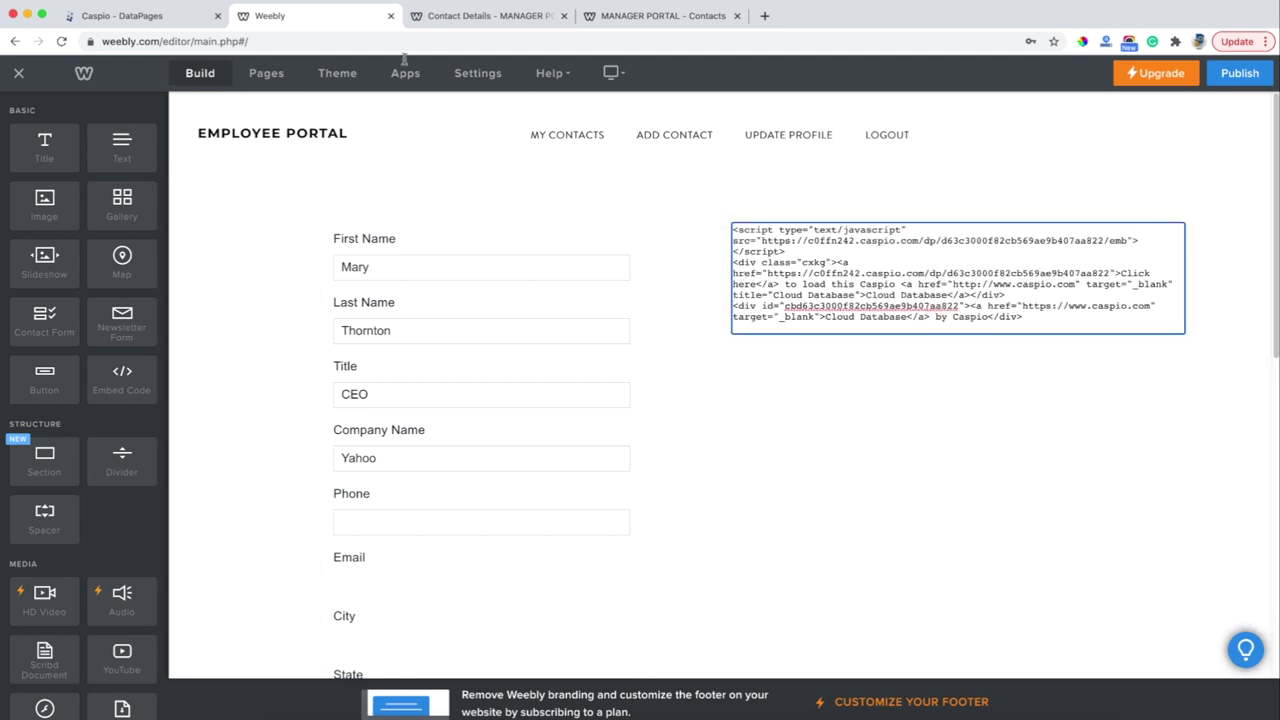
# Copy the View Logs embed code and append it after the existing code in that block.
pyautogui.click(140, 15)
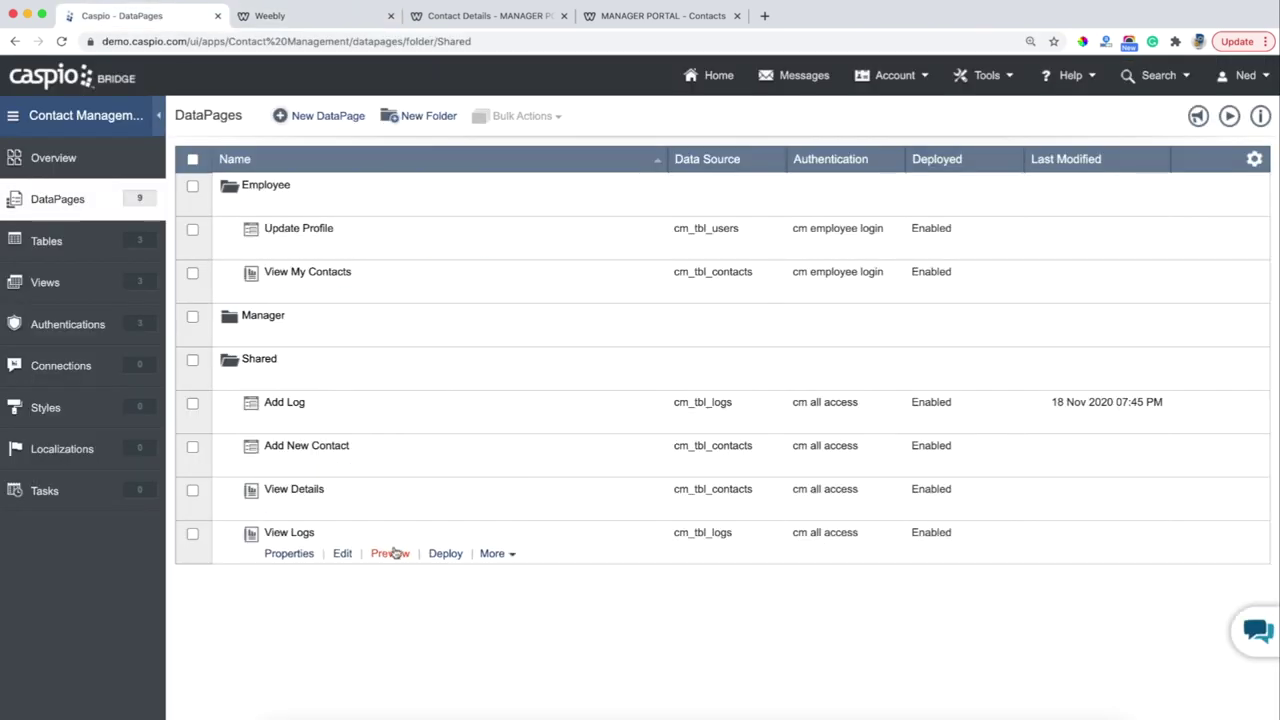
pyautogui.click(445, 553)
pyautogui.rightClick(510, 418)
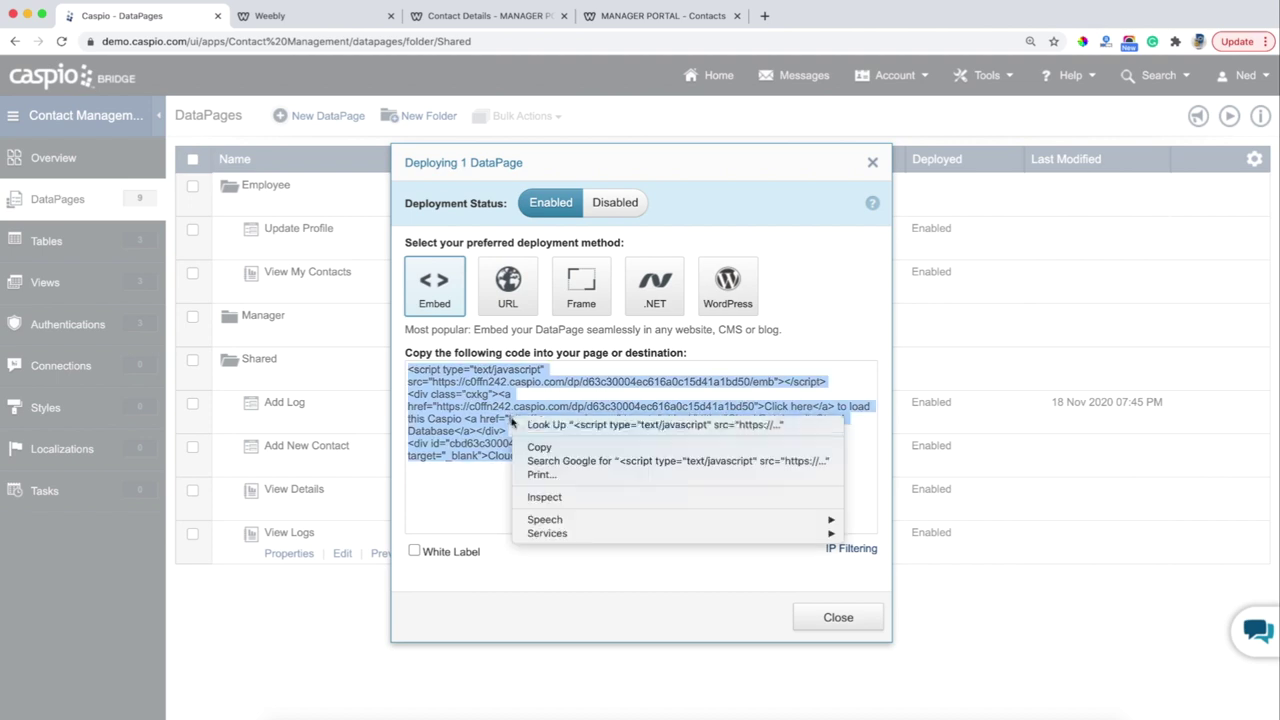
pyautogui.click(548, 449)
pyautogui.click(837, 617)
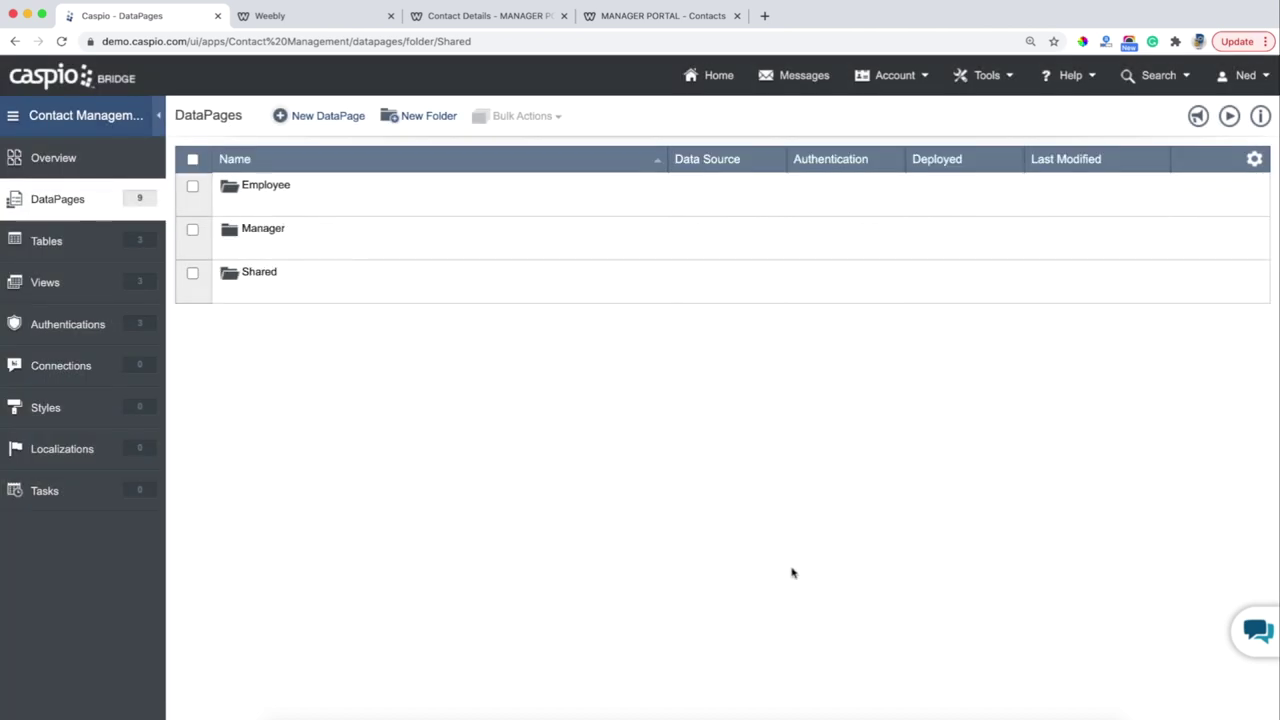
pyautogui.click(314, 16)
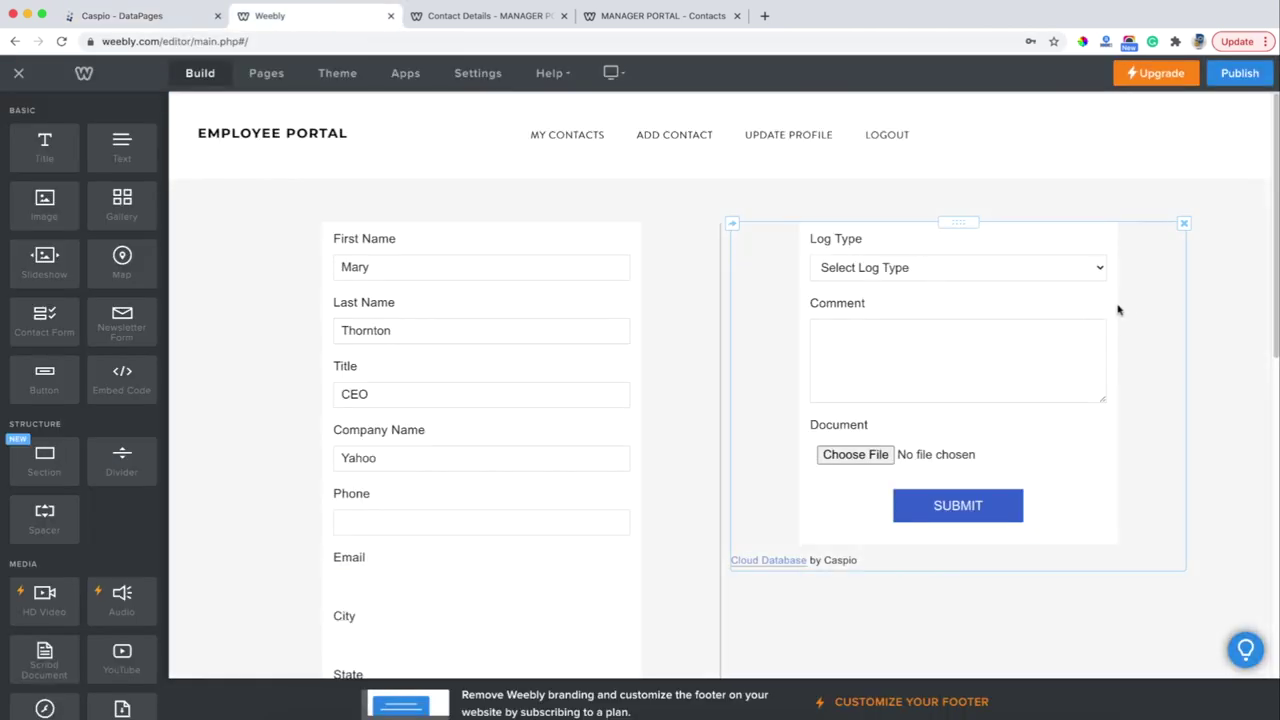
pyautogui.click(1140, 310)
pyautogui.click(948, 178)
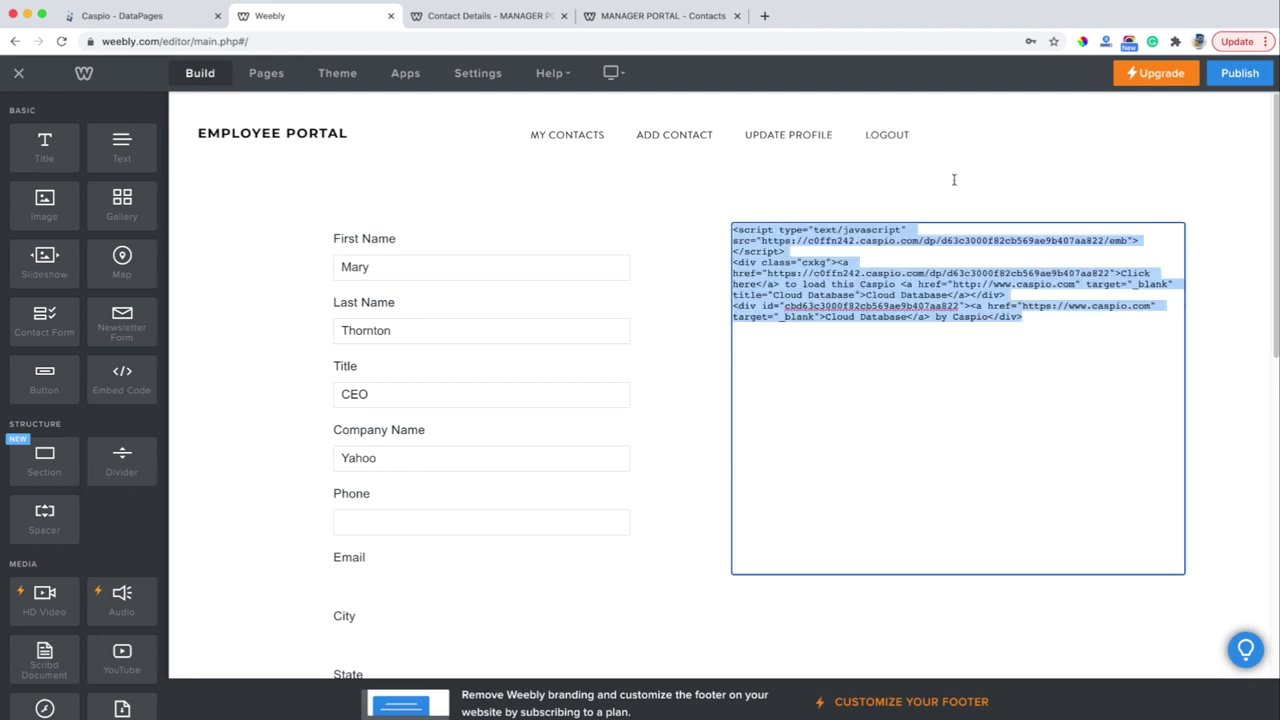
pyautogui.click(1040, 314)
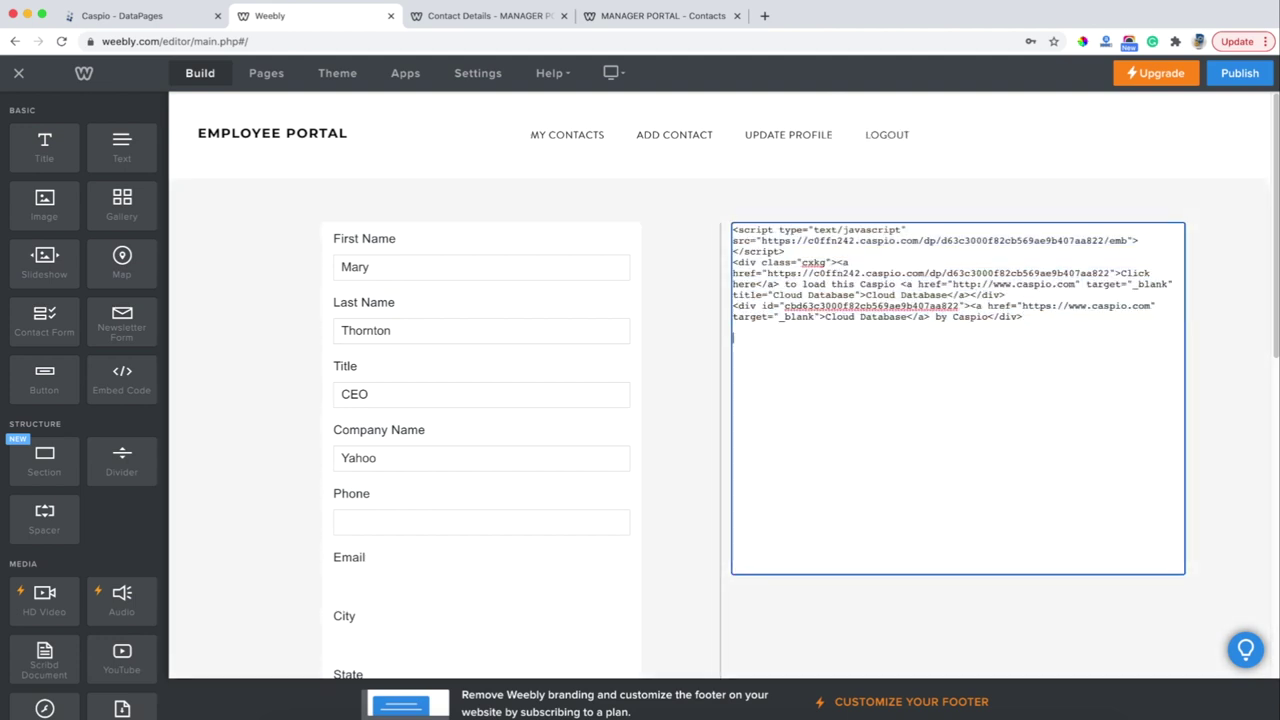
pyautogui.press('super+v')
pyautogui.click(1143, 211)
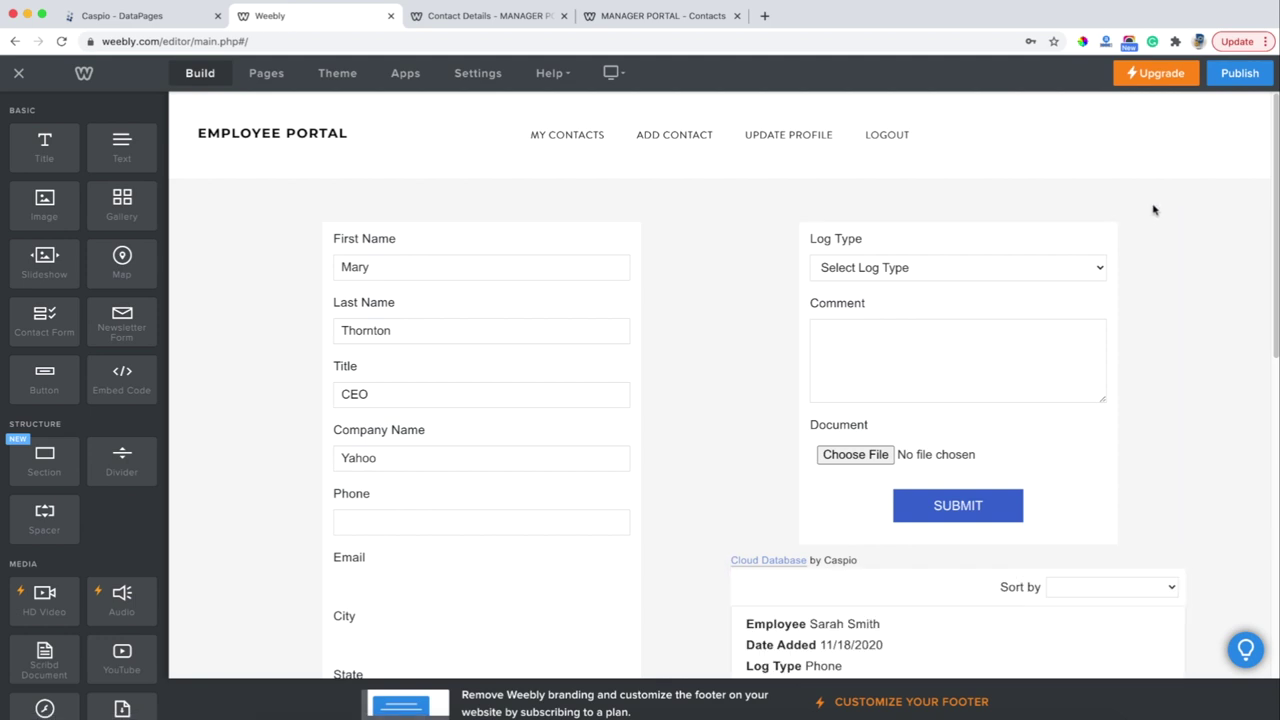
# Publish the Employee Portal, open the live site, and log in with the employee's email and password.
pyautogui.click(1239, 77)
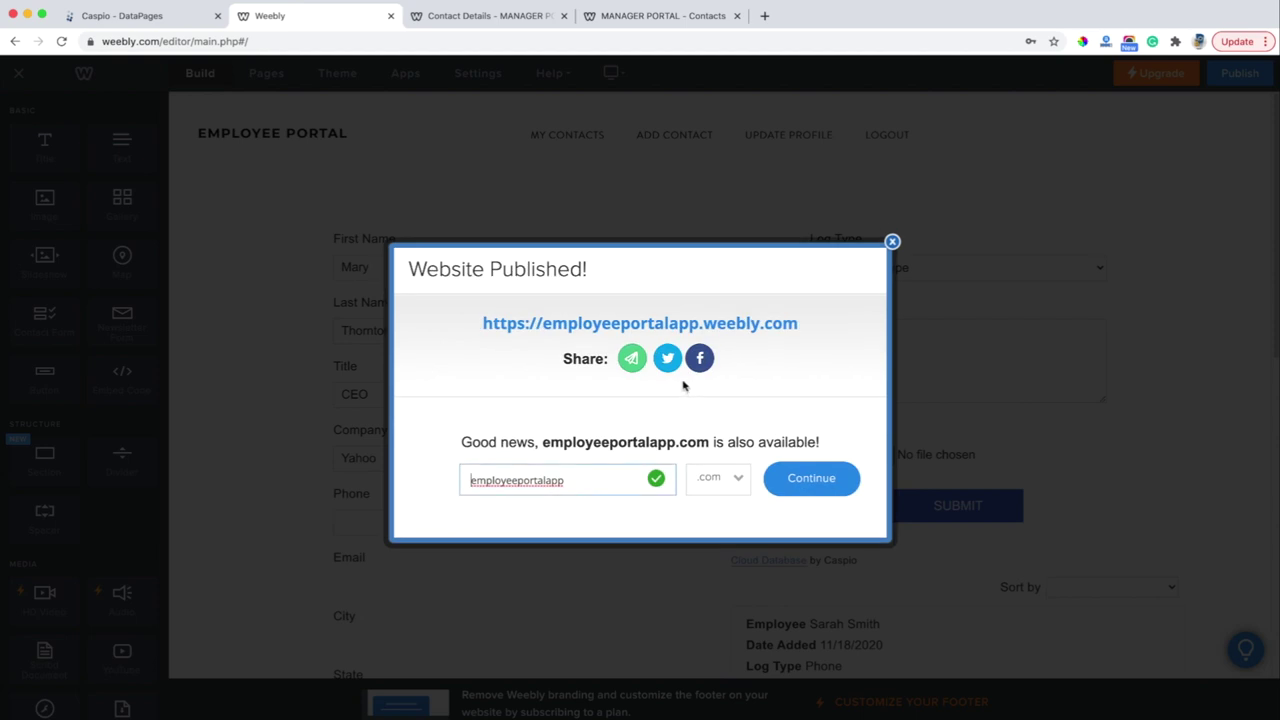
pyautogui.click(598, 325)
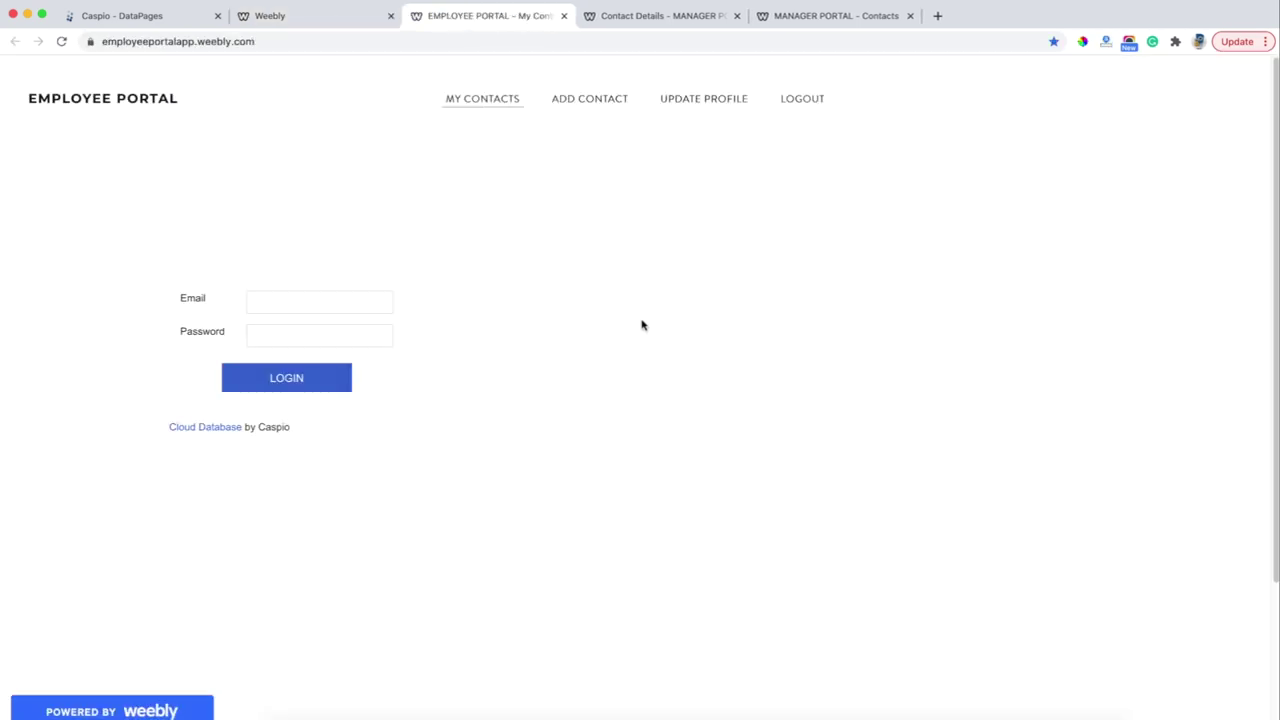
pyautogui.click(352, 304)
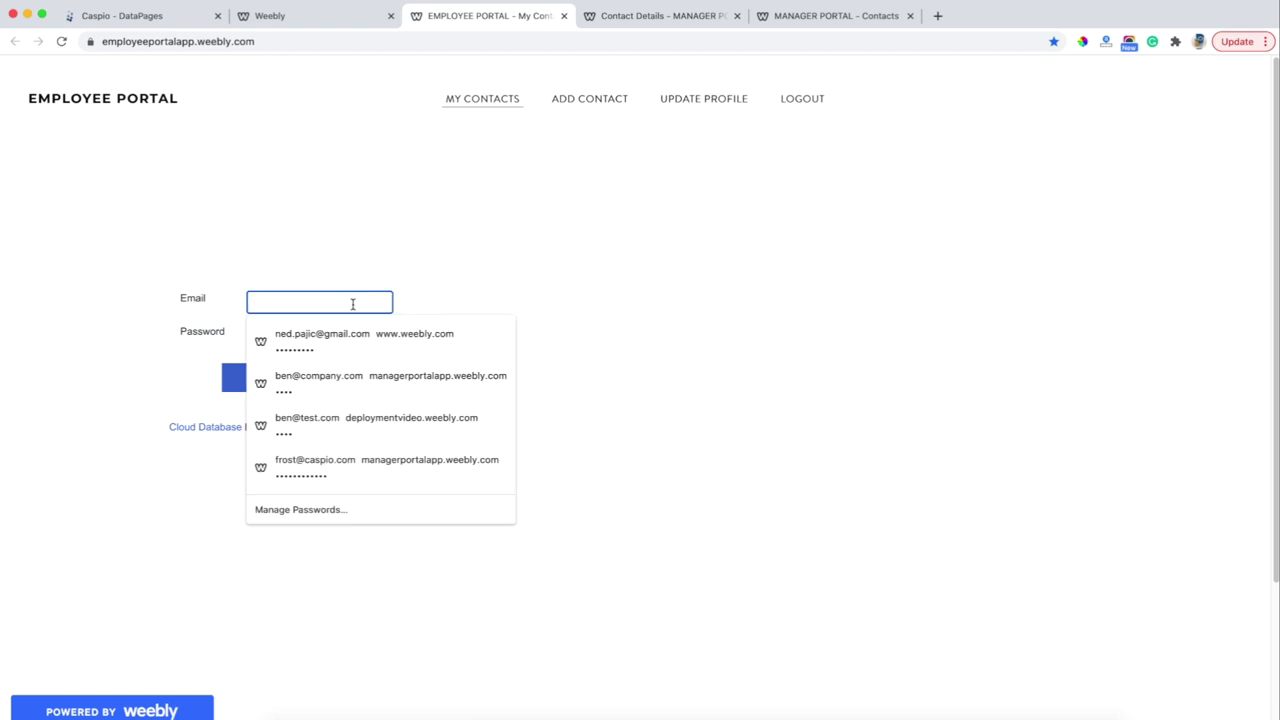
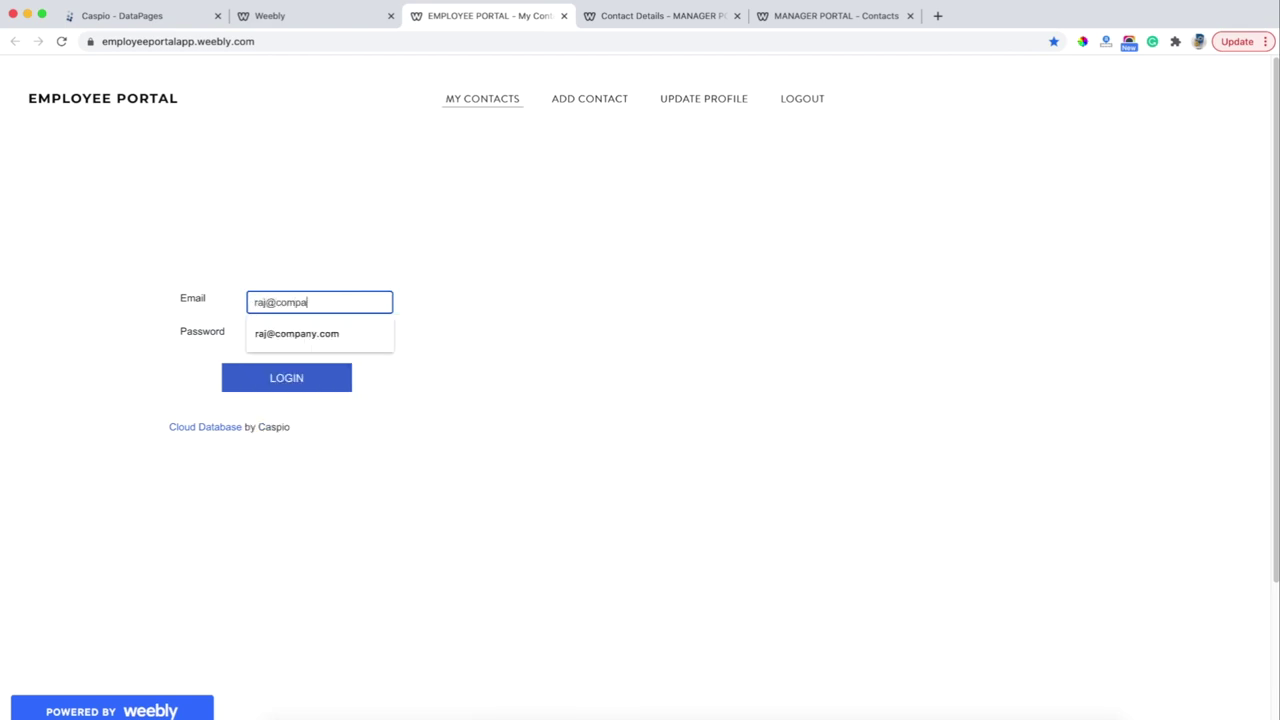
pyautogui.press('Tab')
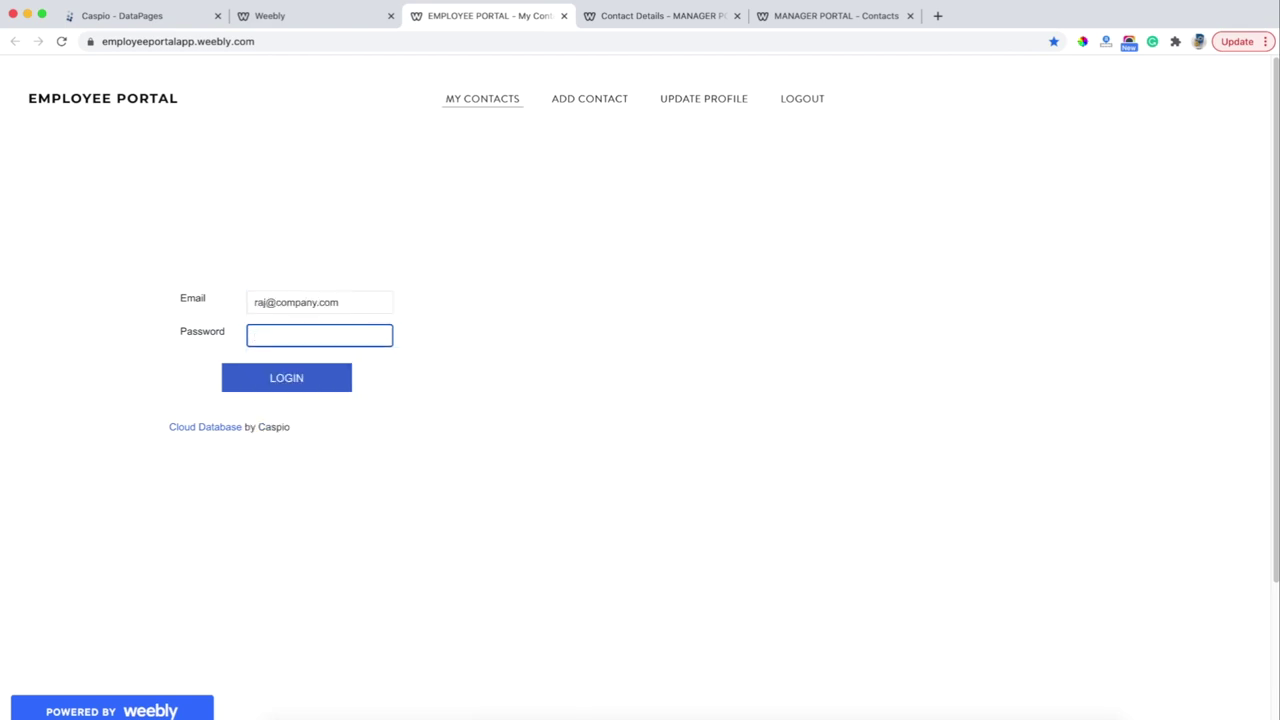
pyautogui.press('Return')
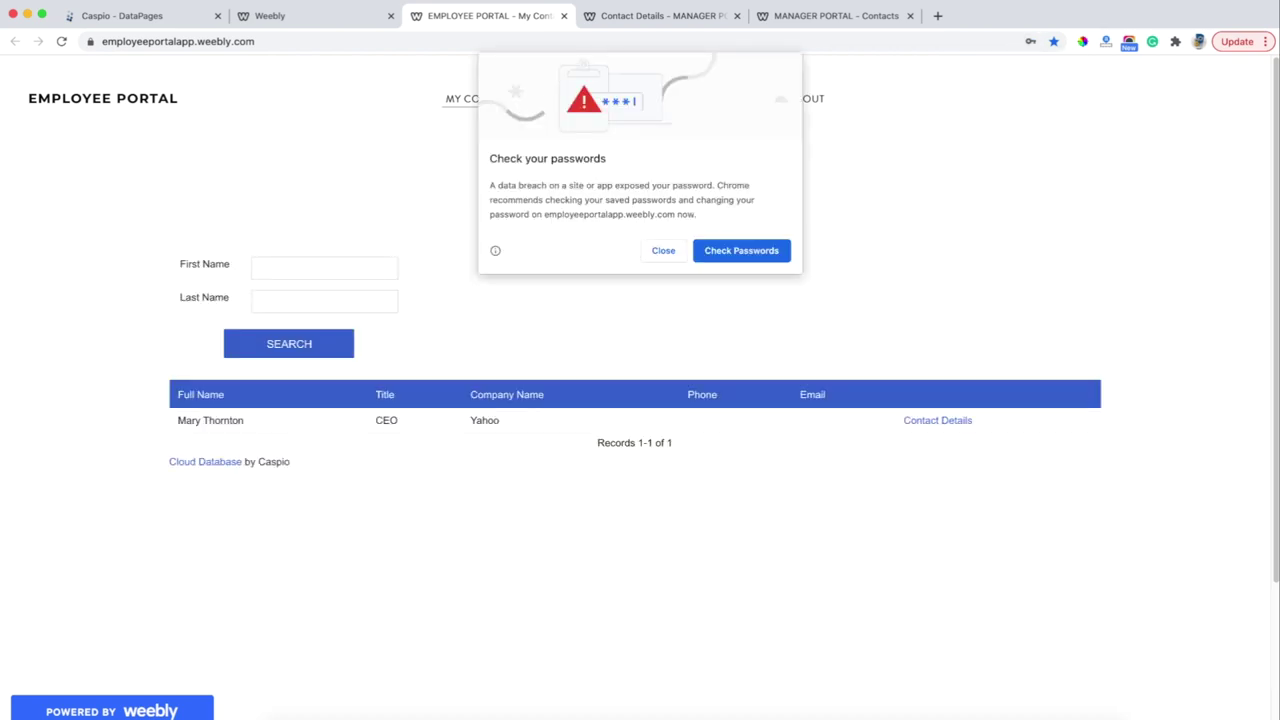
# Dismiss Chrome's password warning, select the live site's address, and return to Caspio DataPages.
pyautogui.click(665, 254)
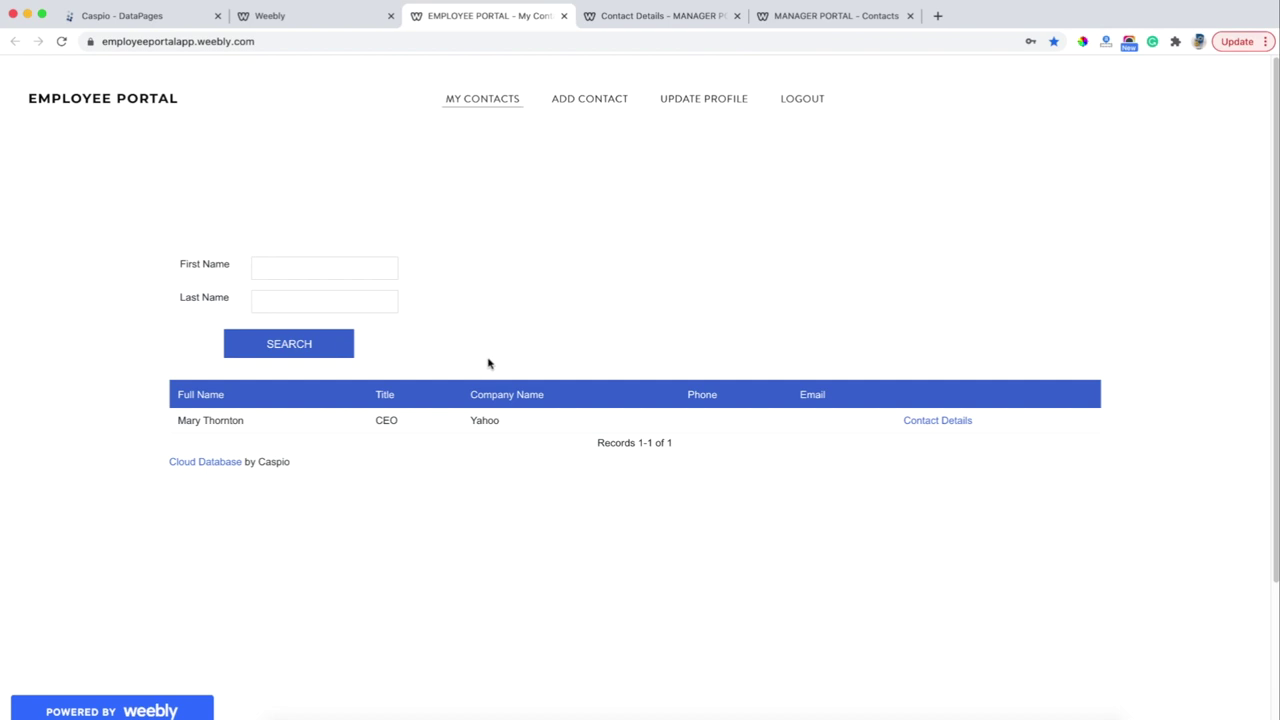
pyautogui.click(283, 45)
pyautogui.press('super+c')
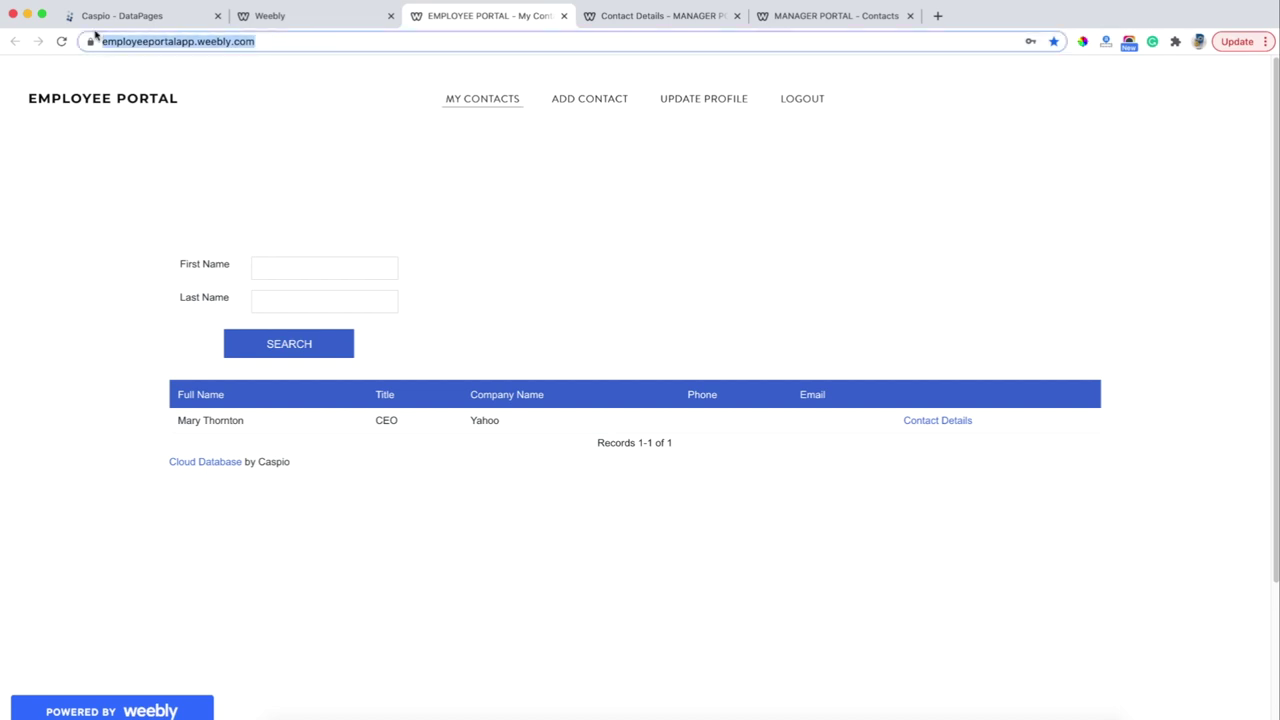
pyautogui.click(152, 17)
# Edit View My Contacts and advance the wizard to the Configure Results Page Fields step.
pyautogui.moveTo(316, 276)
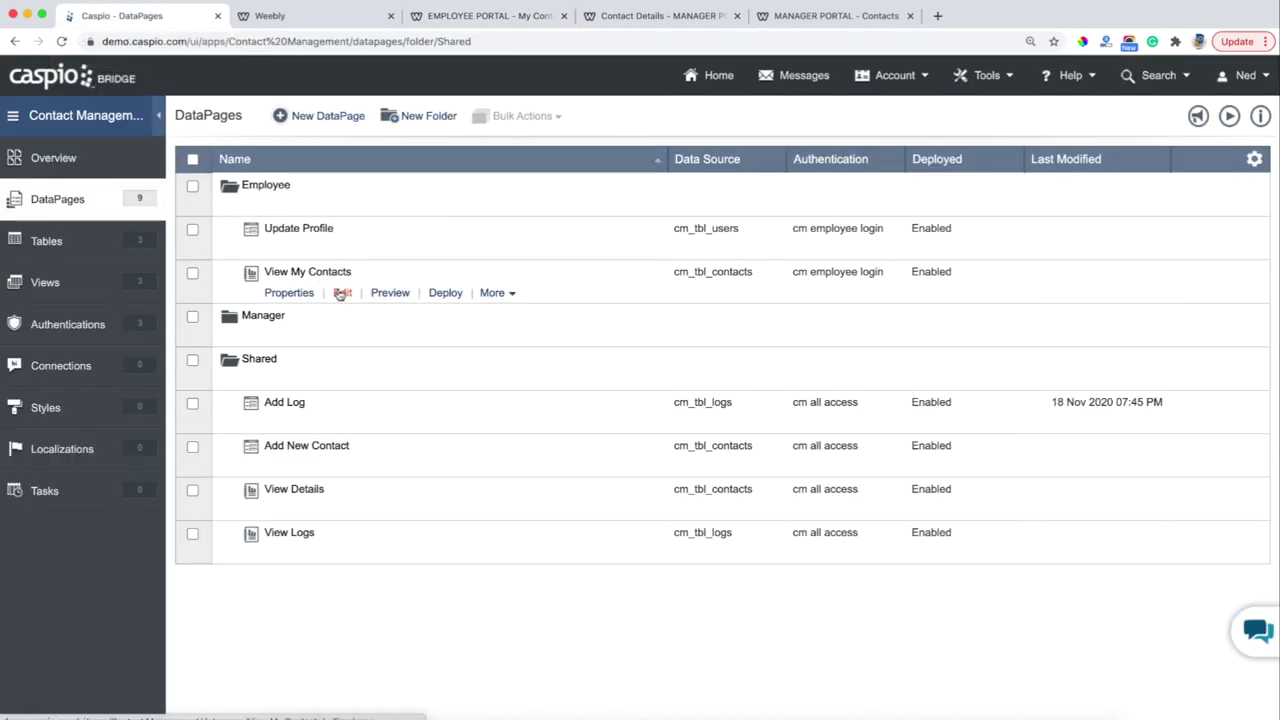
pyautogui.click(341, 293)
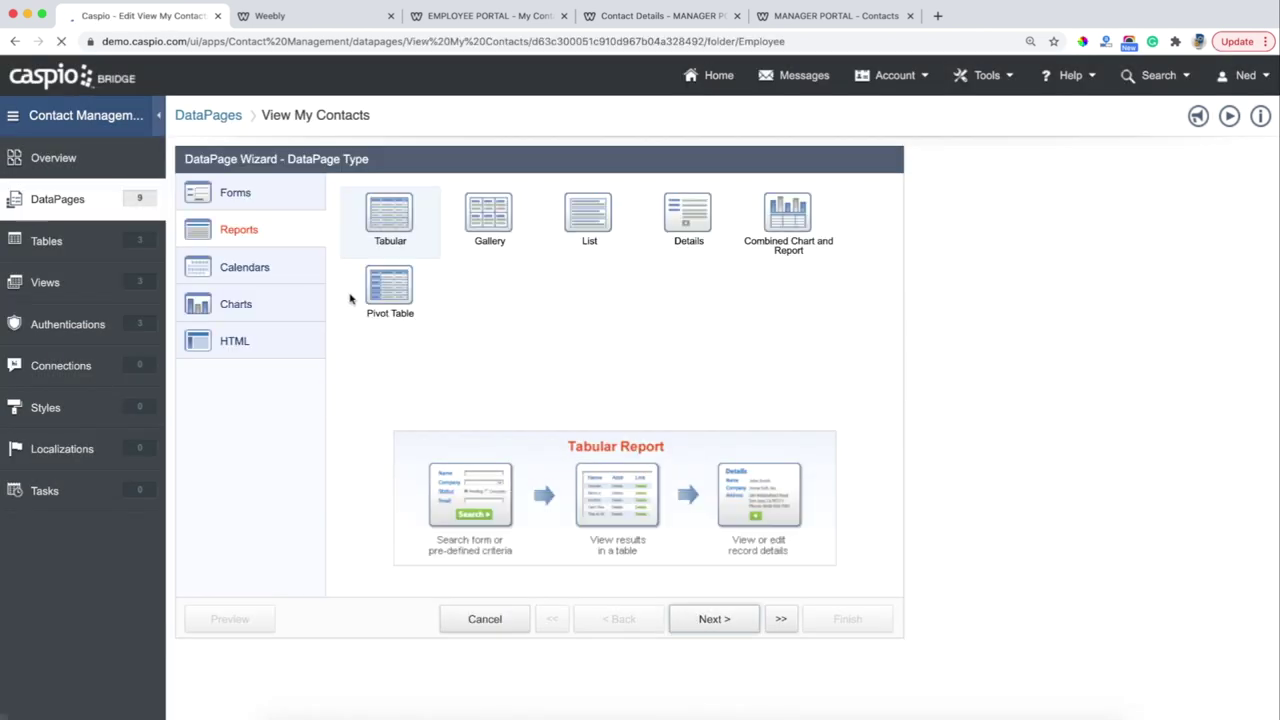
pyautogui.click(698, 620)
pyautogui.click(696, 622)
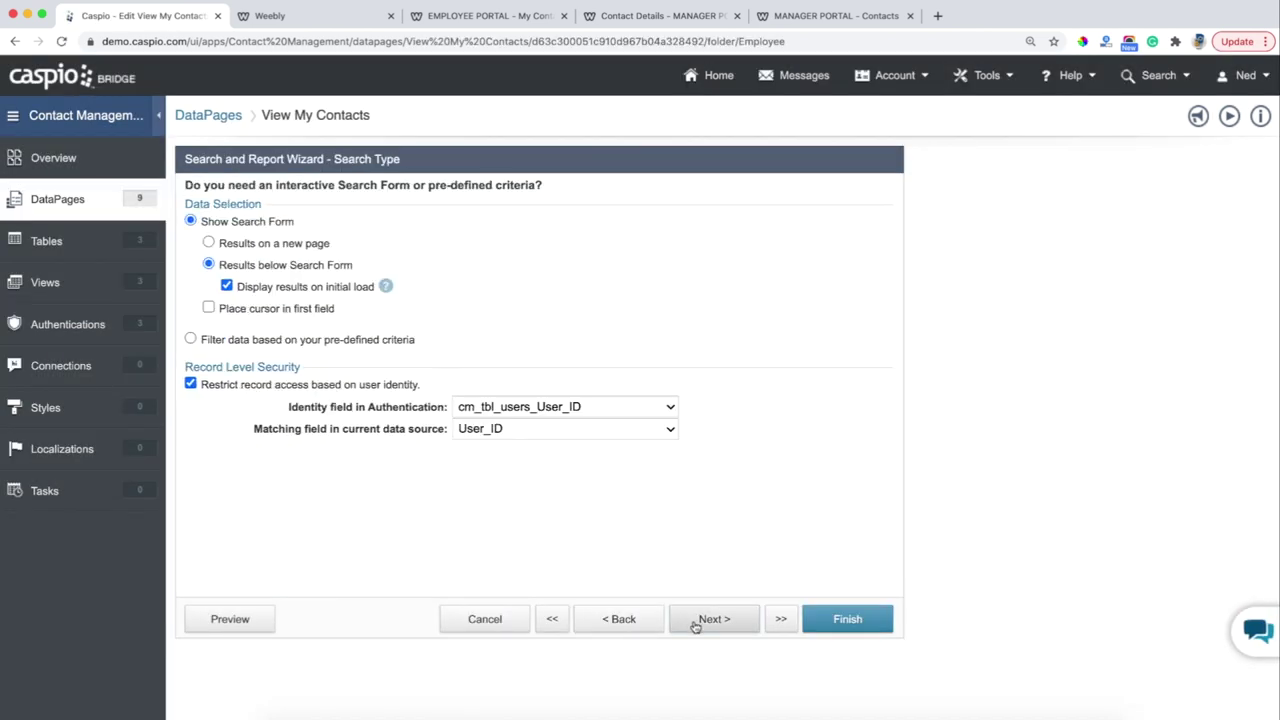
pyautogui.click(697, 622)
pyautogui.click(697, 622)
pyautogui.click(697, 622)
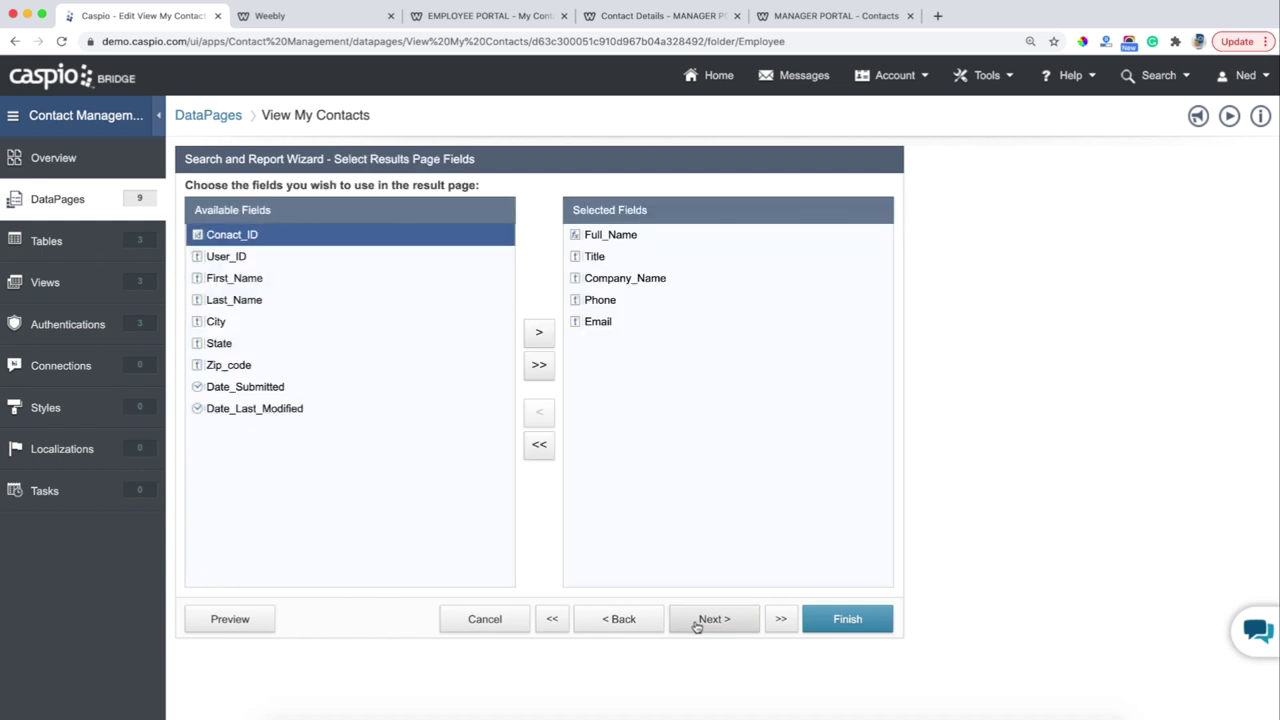
pyautogui.click(697, 622)
pyautogui.click(697, 622)
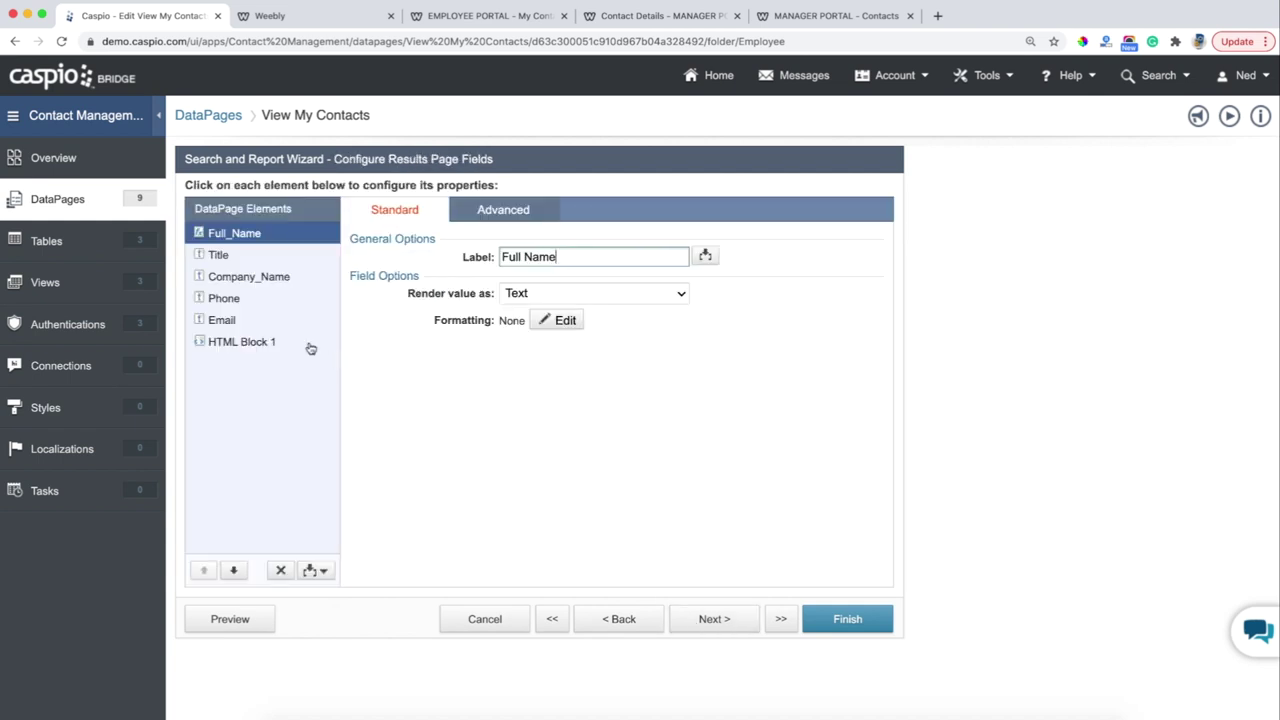
# Replace HTML Block 1's google.com link with the site's contact-details.html address and finish.
pyautogui.click(250, 342)
pyautogui.click(662, 326)
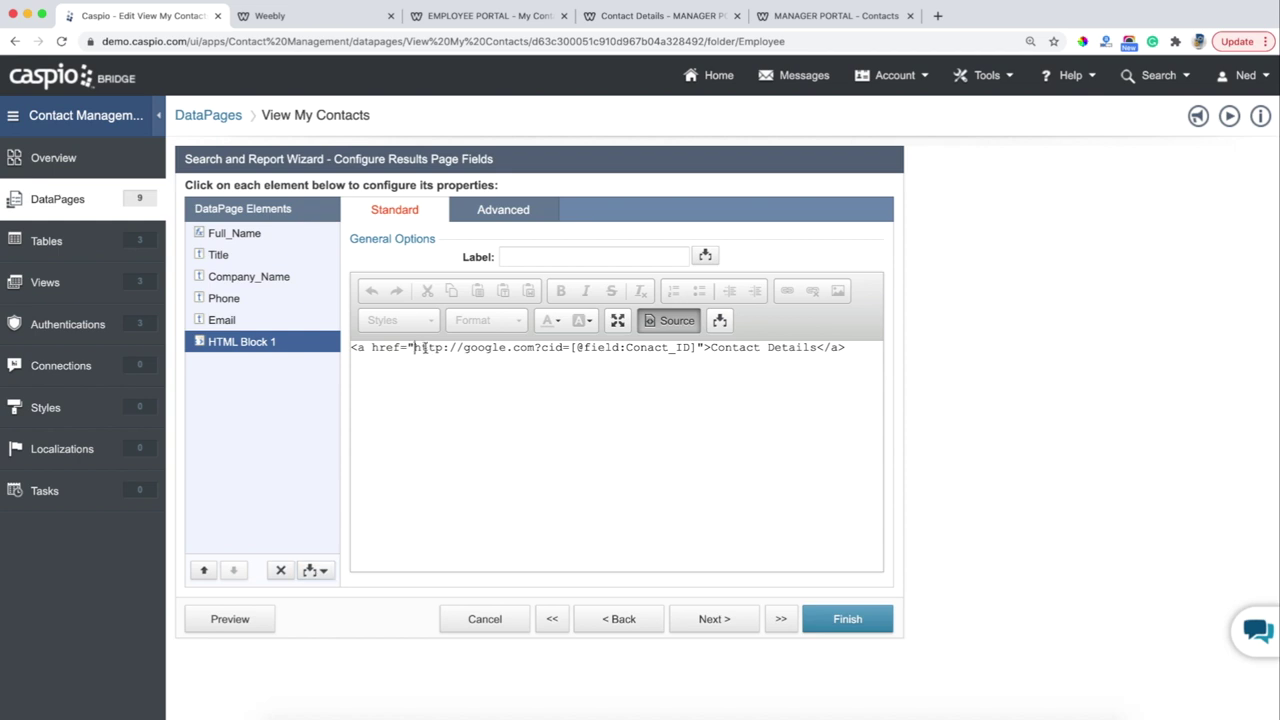
pyautogui.moveTo(415, 347); pyautogui.dragTo(533, 350)
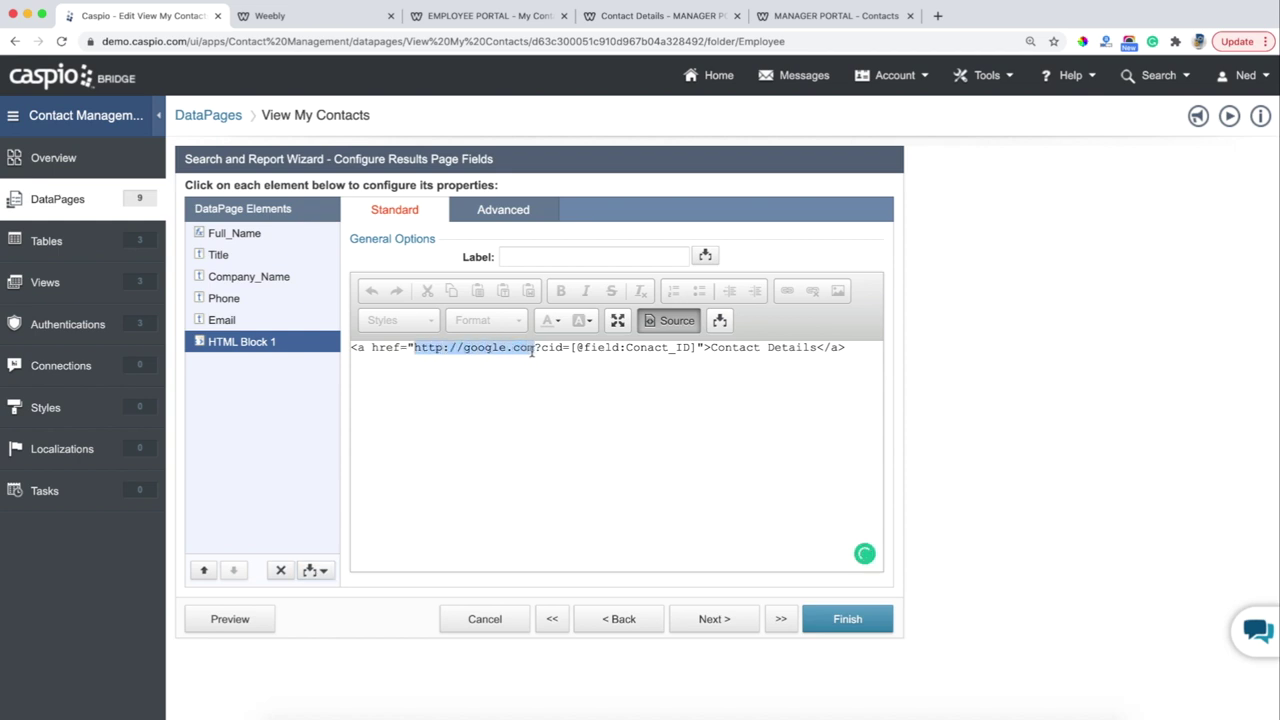
pyautogui.press('super+v')
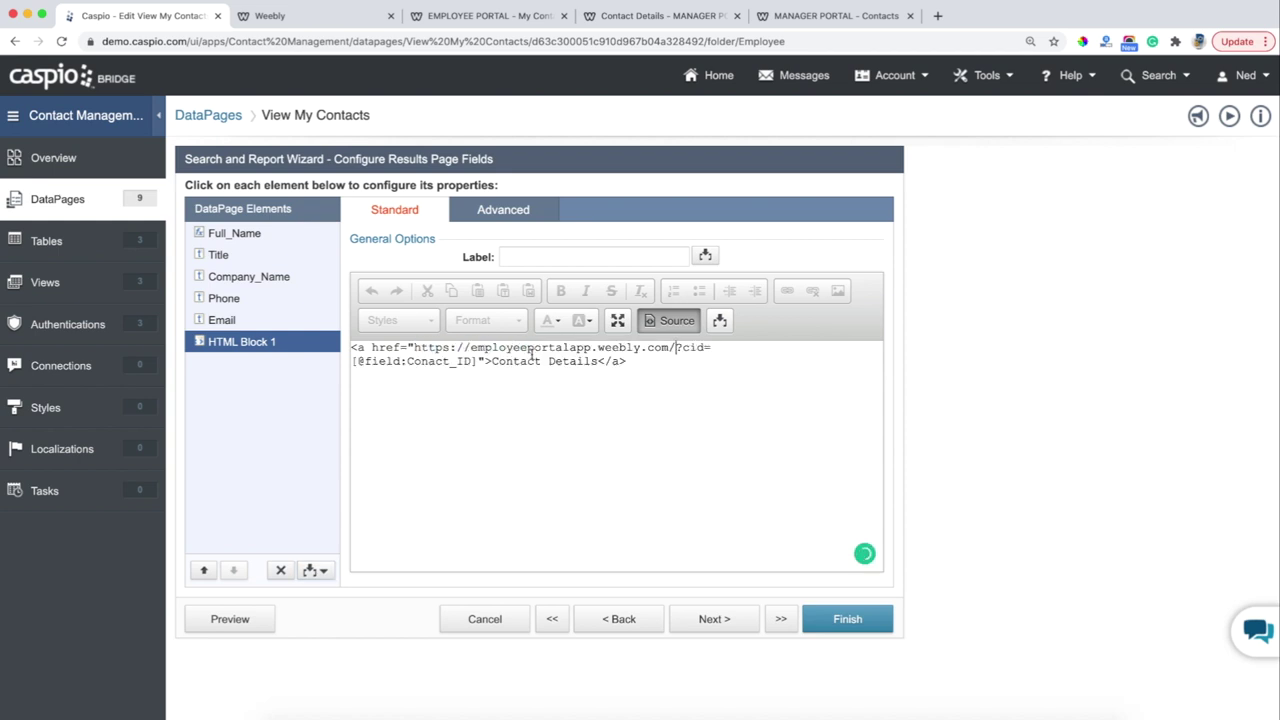
pyautogui.write('contact-details.html')
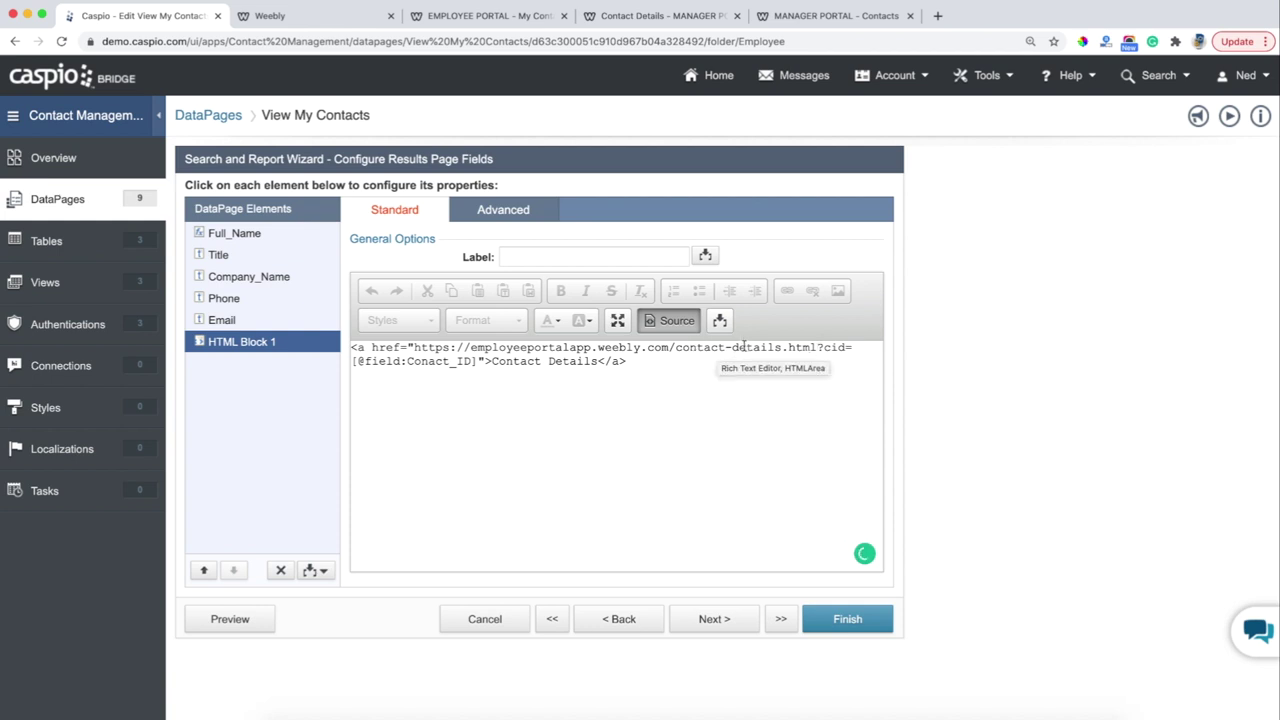
pyautogui.click(873, 620)
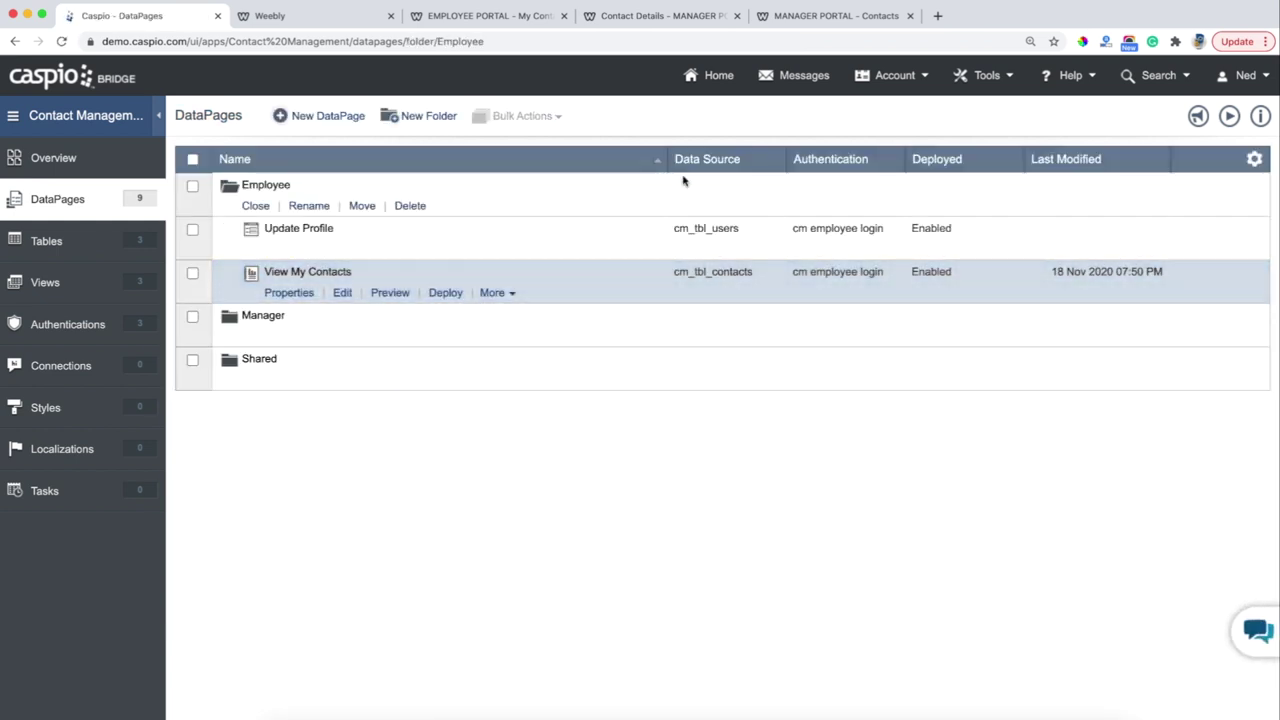
# Reload the live portal, visit Add Contact, Update Profile and My Contacts, then open the contact's details.
pyautogui.click(540, 18)
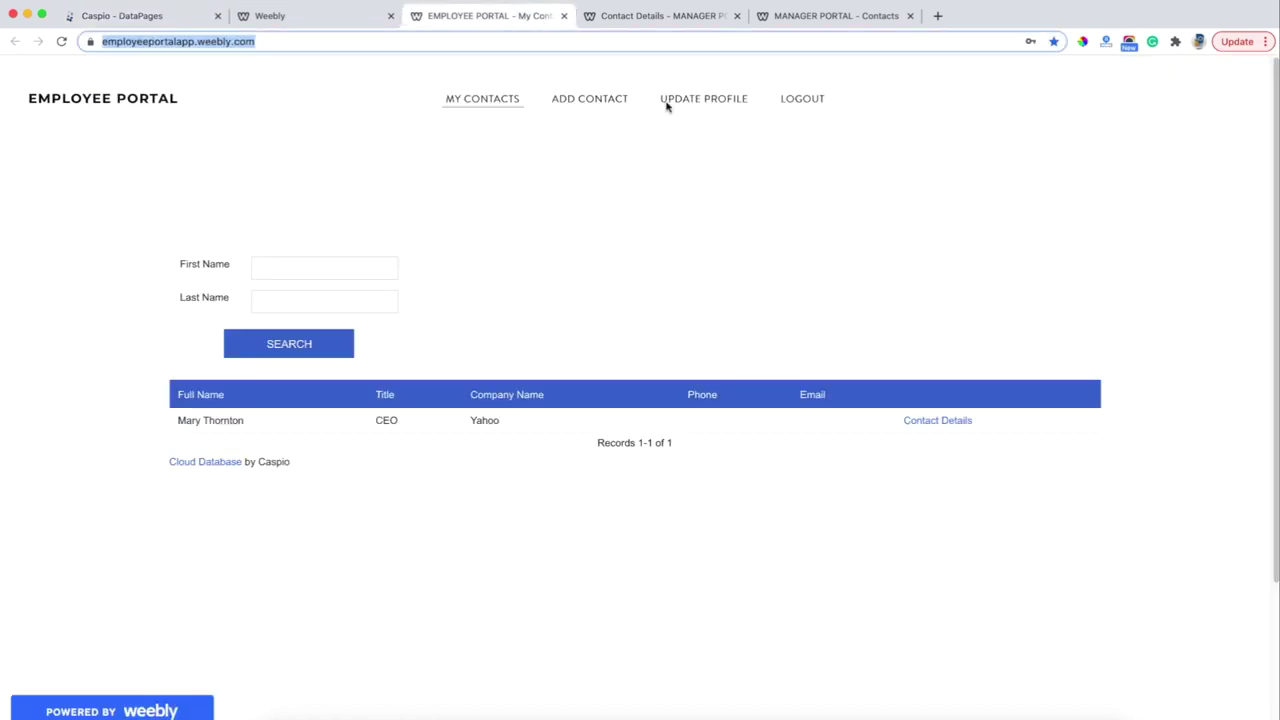
pyautogui.click(62, 41)
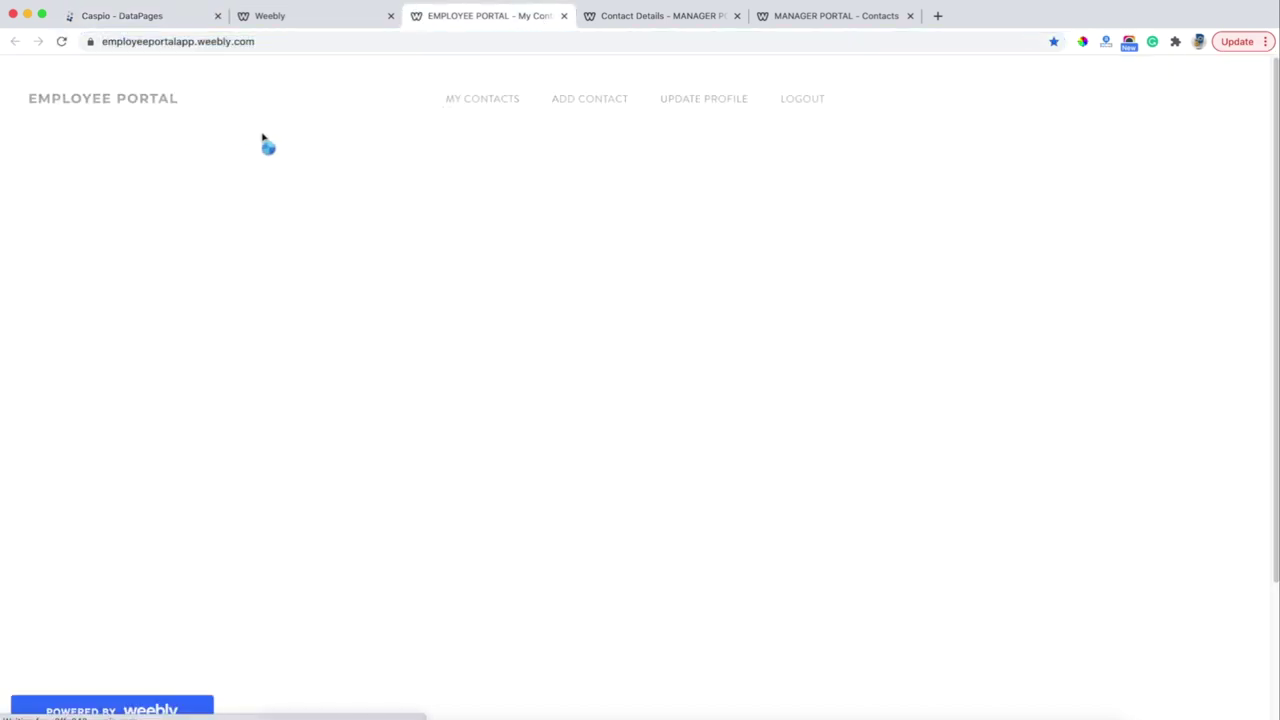
pyautogui.click(592, 98)
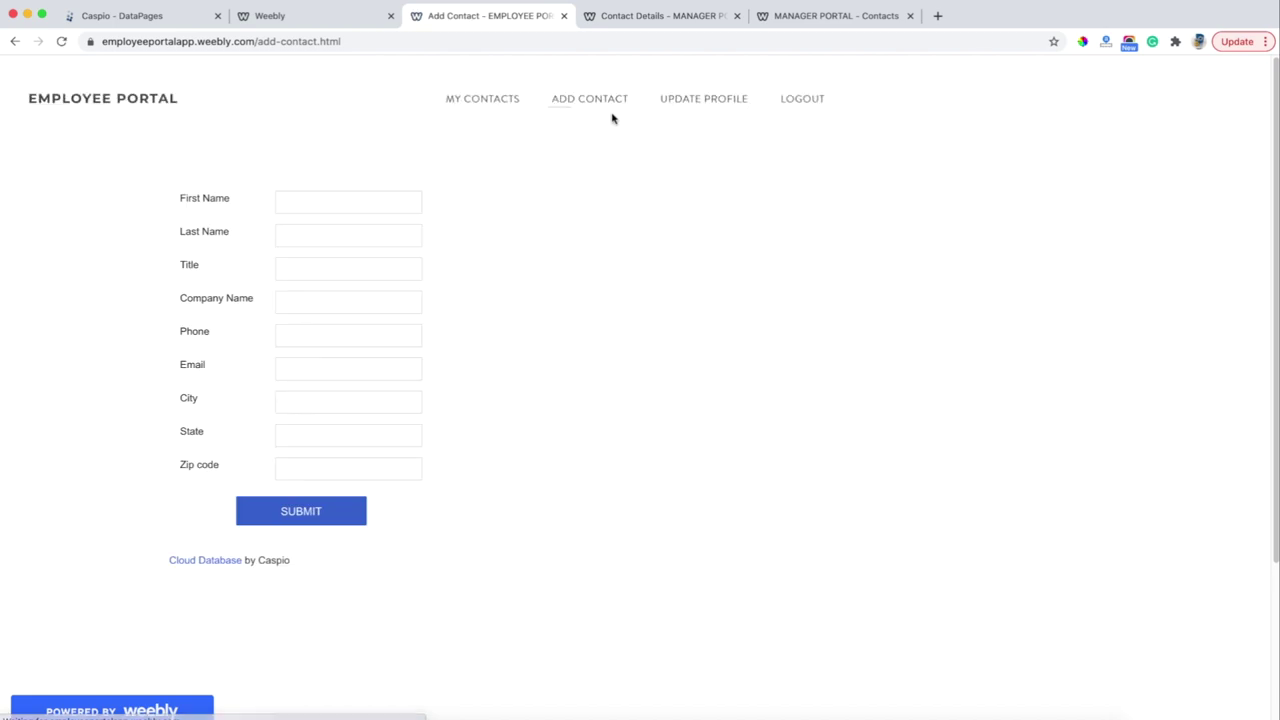
pyautogui.click(709, 100)
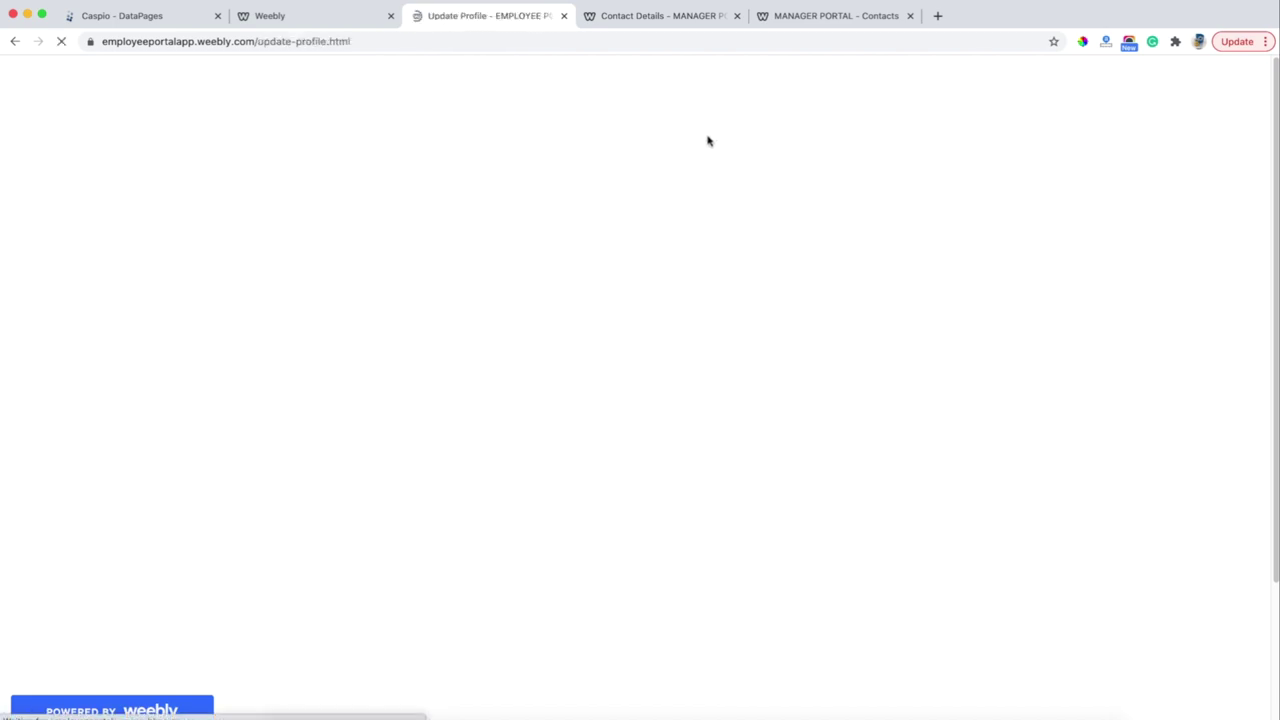
pyautogui.click(447, 99)
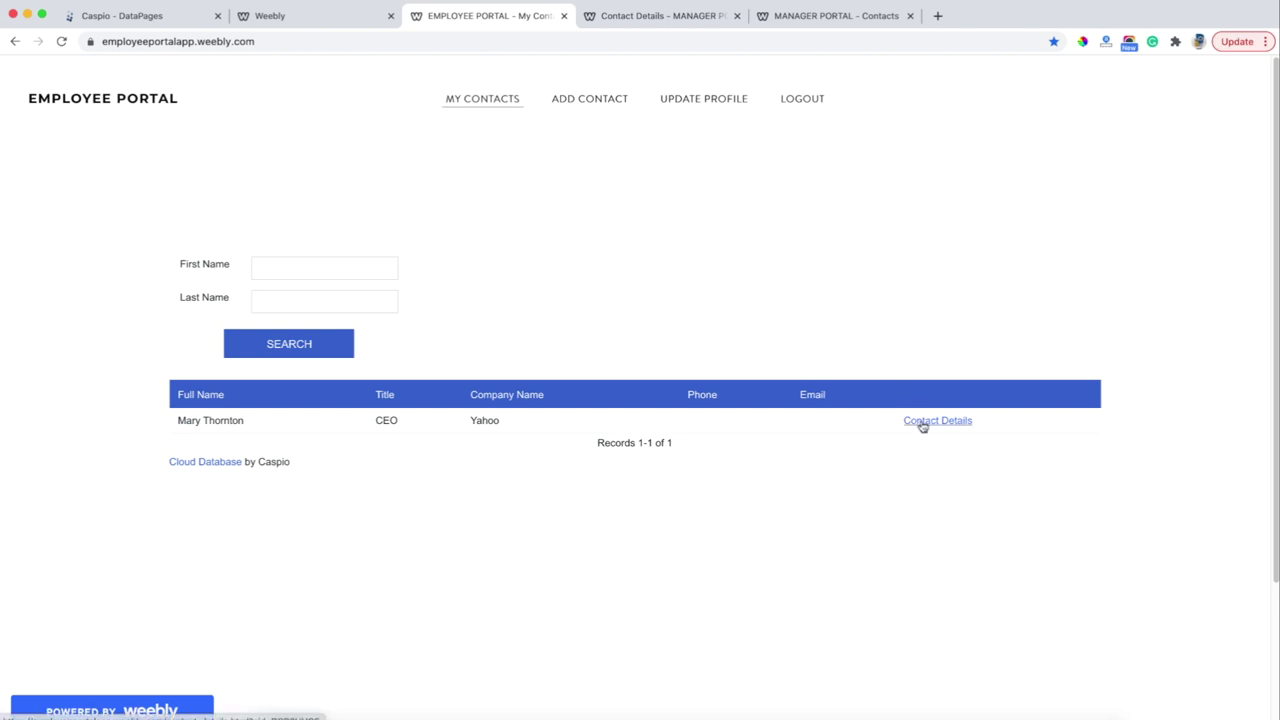
pyautogui.click(920, 421)
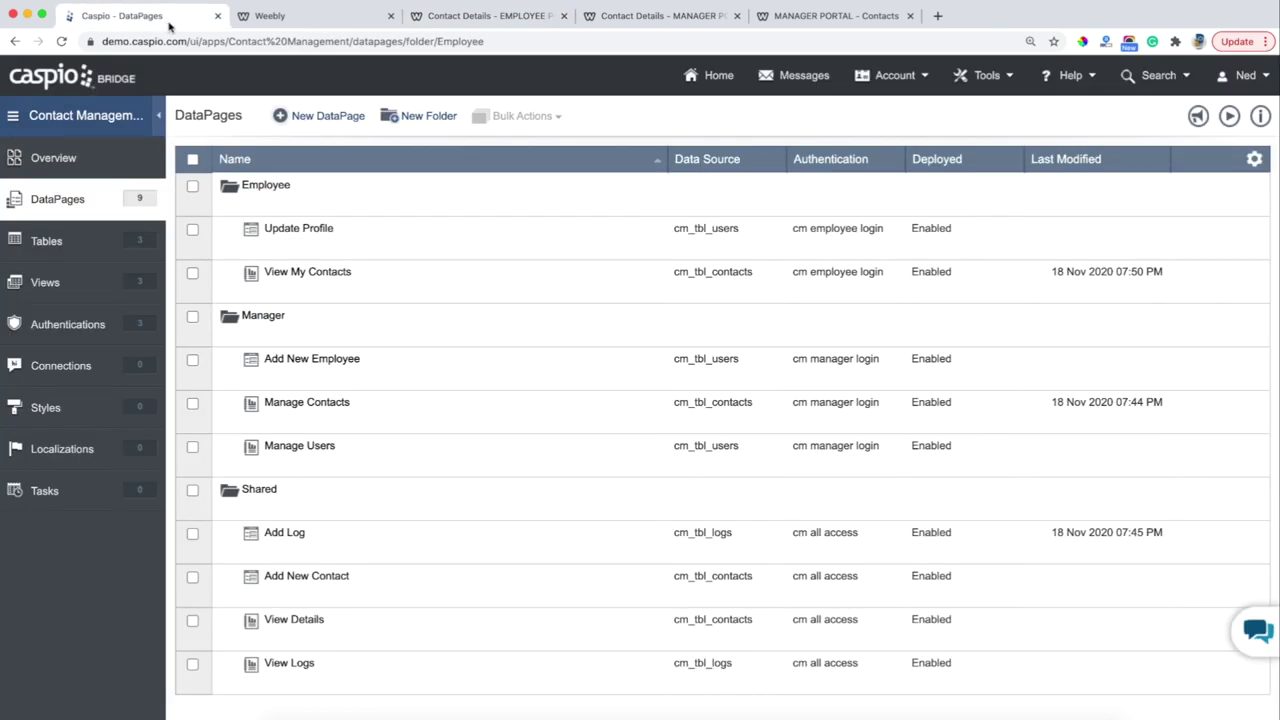
pyautogui.click(165, 20)
pyautogui.click(110, 326)
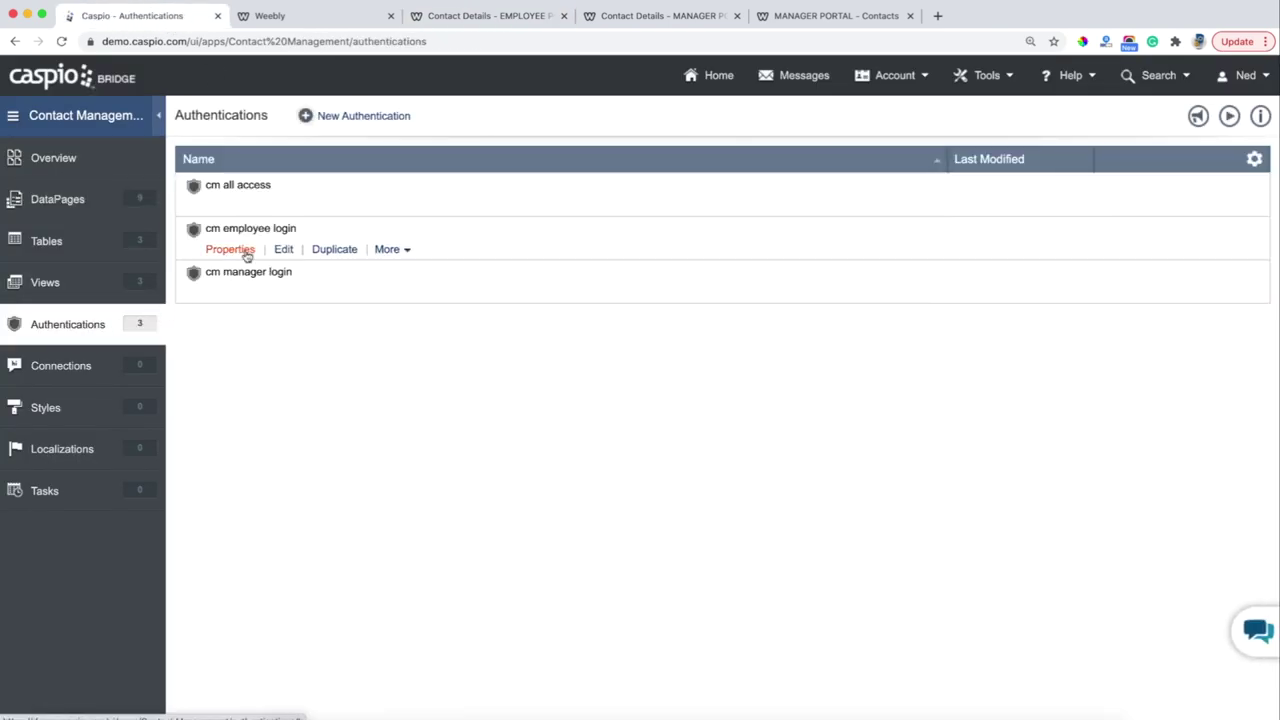
pyautogui.click(244, 251)
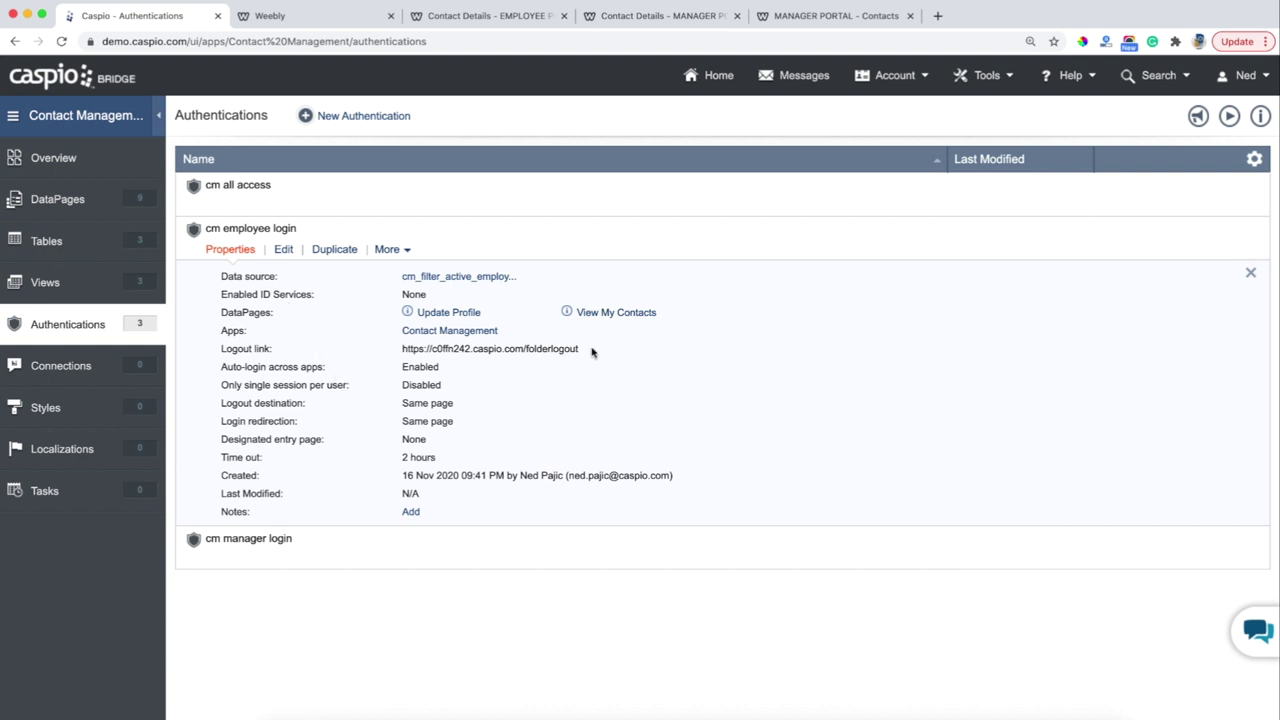
pyautogui.moveTo(591, 350); pyautogui.dragTo(404, 354)
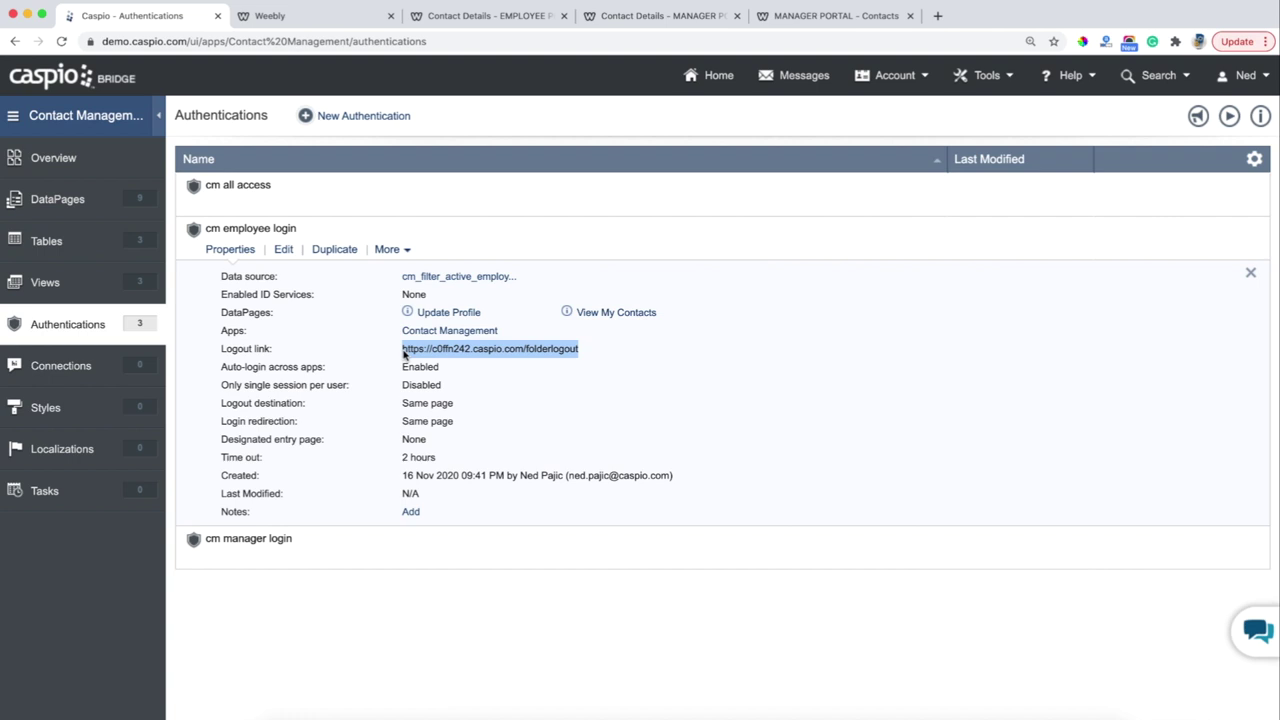
# In the Weebly editor's page list, open the Logout page settings to check its external Caspio link.
pyautogui.click(353, 18)
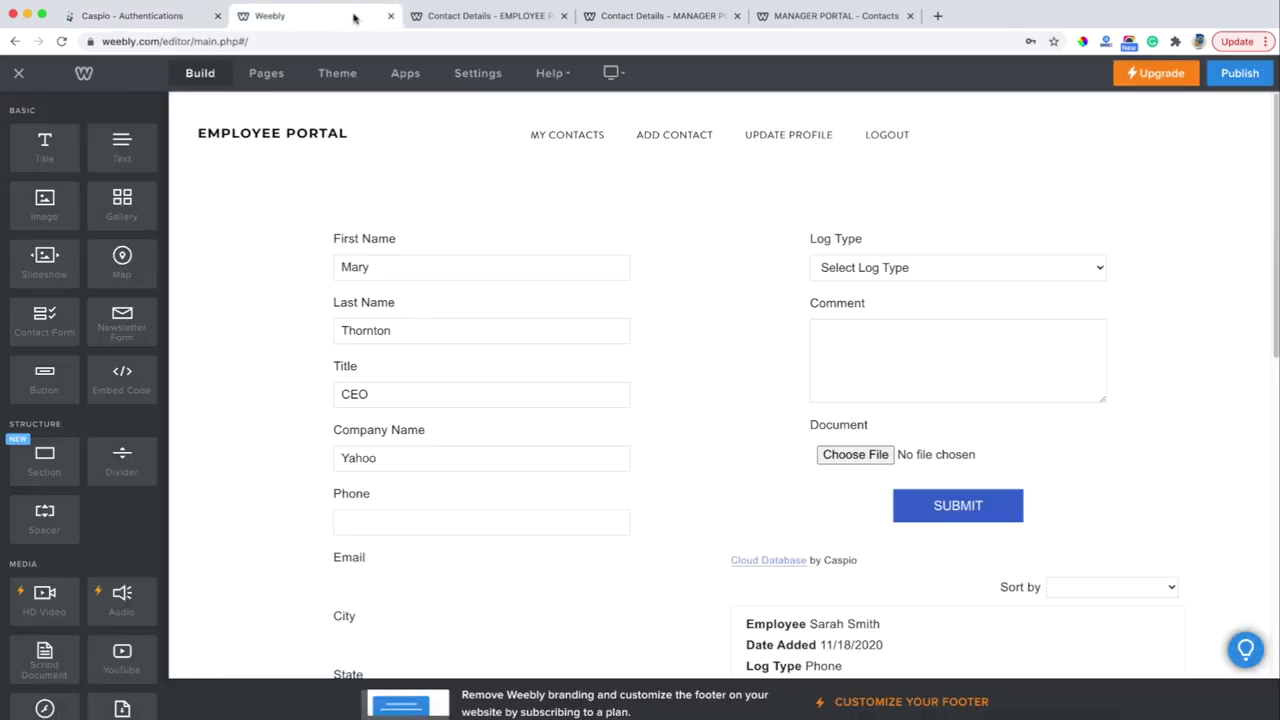
pyautogui.click(266, 74)
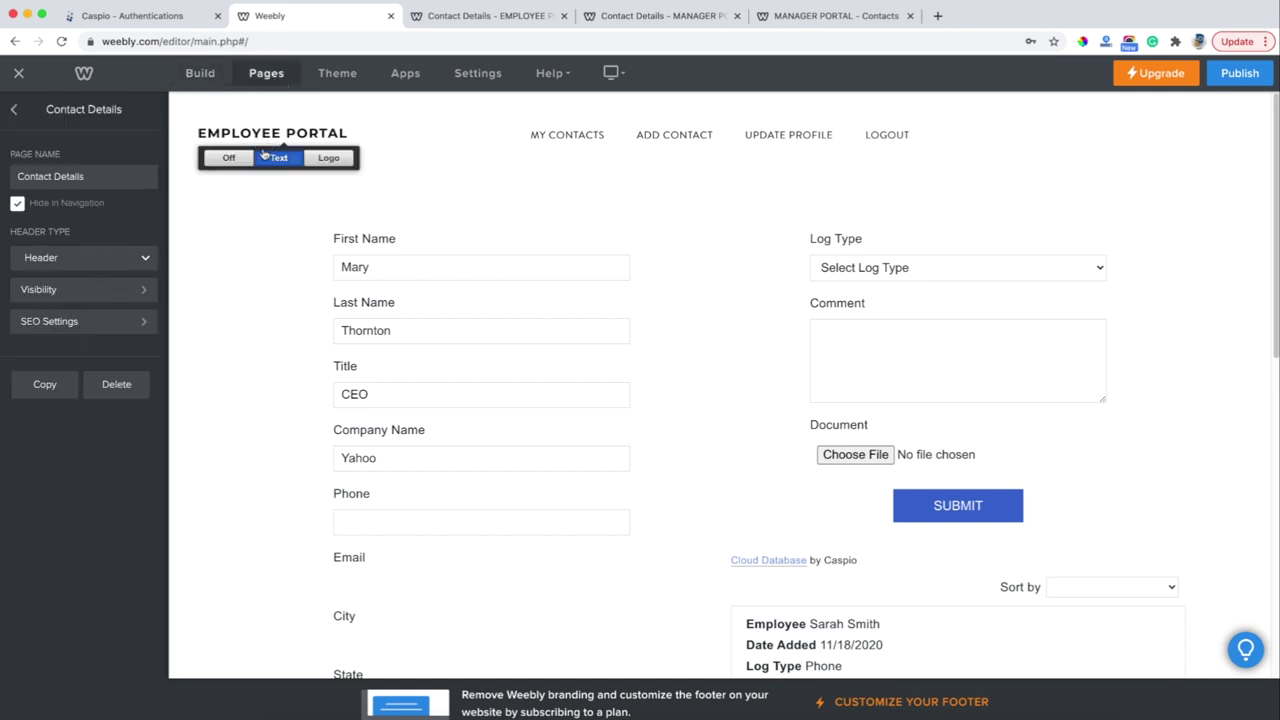
pyautogui.click(16, 111)
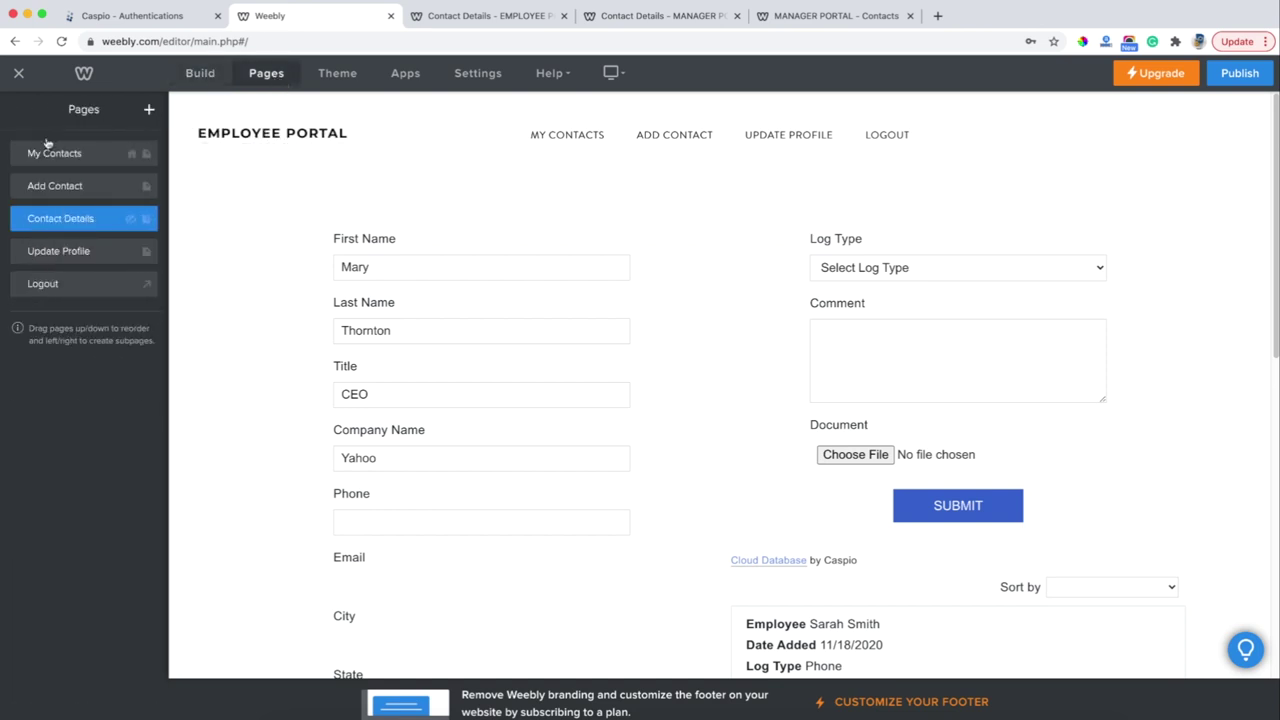
pyautogui.click(68, 287)
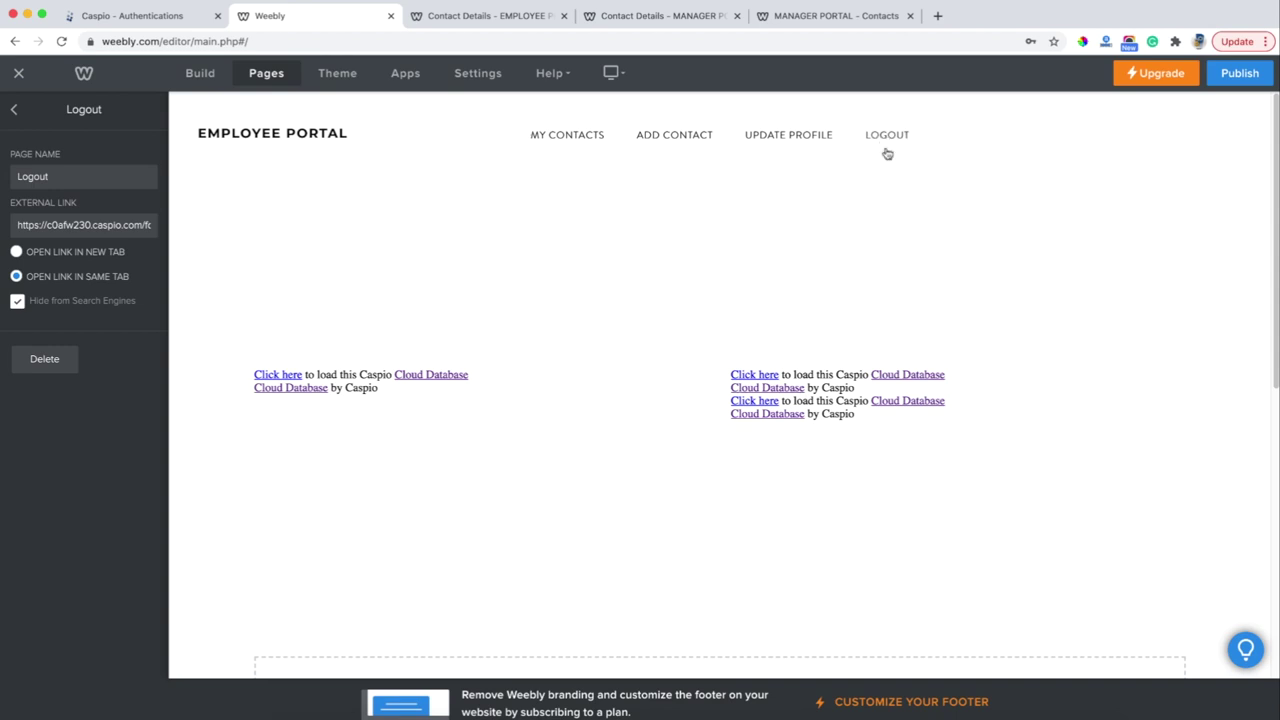
# Open My Contacts on the live portal, select its web address, and return to Caspio.
pyautogui.click(500, 16)
pyautogui.click(480, 97)
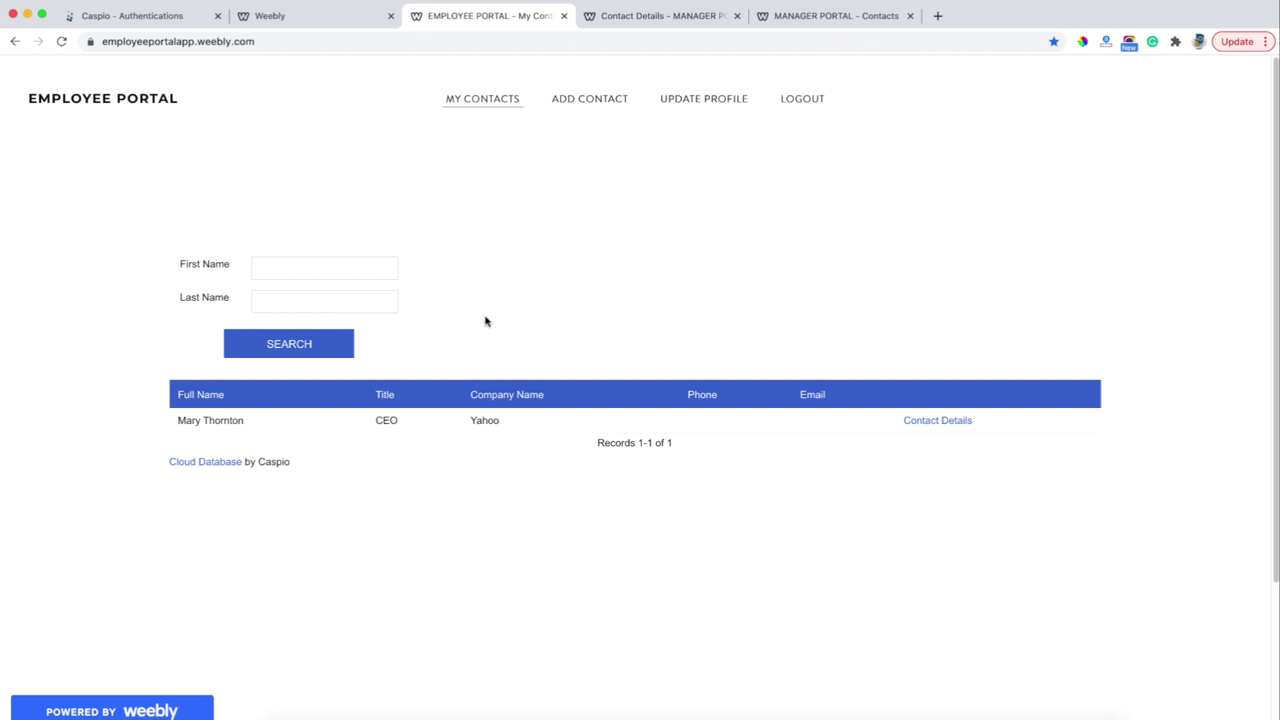
pyautogui.click(289, 43)
pyautogui.press('super+c')
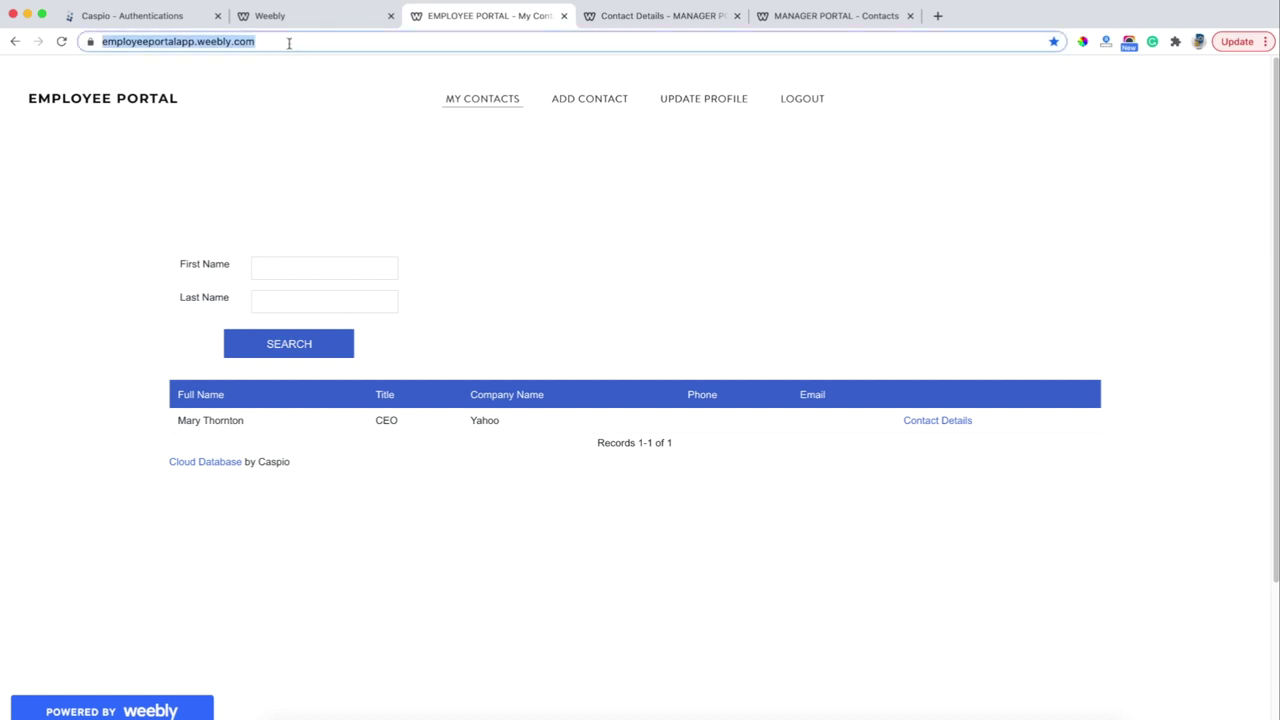
pyautogui.click(175, 18)
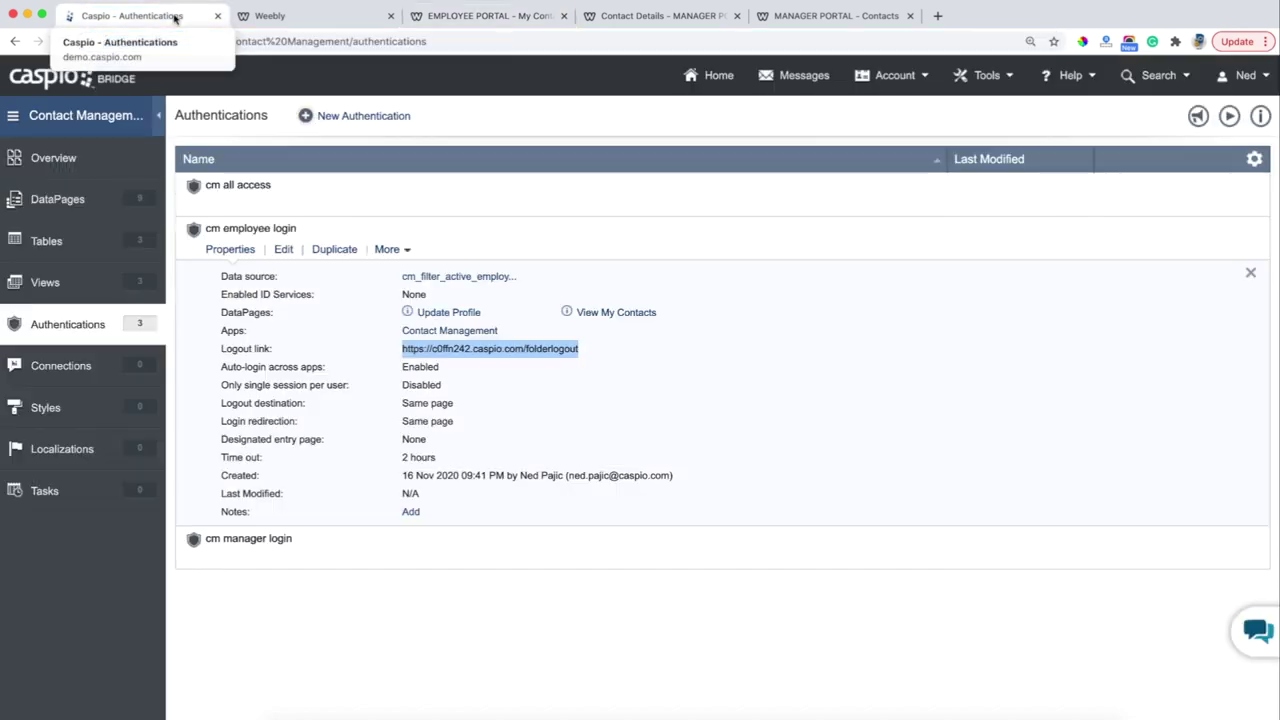
# Open the cm employee login authentication for editing and expand its Advanced Settings.
pyautogui.click(289, 256)
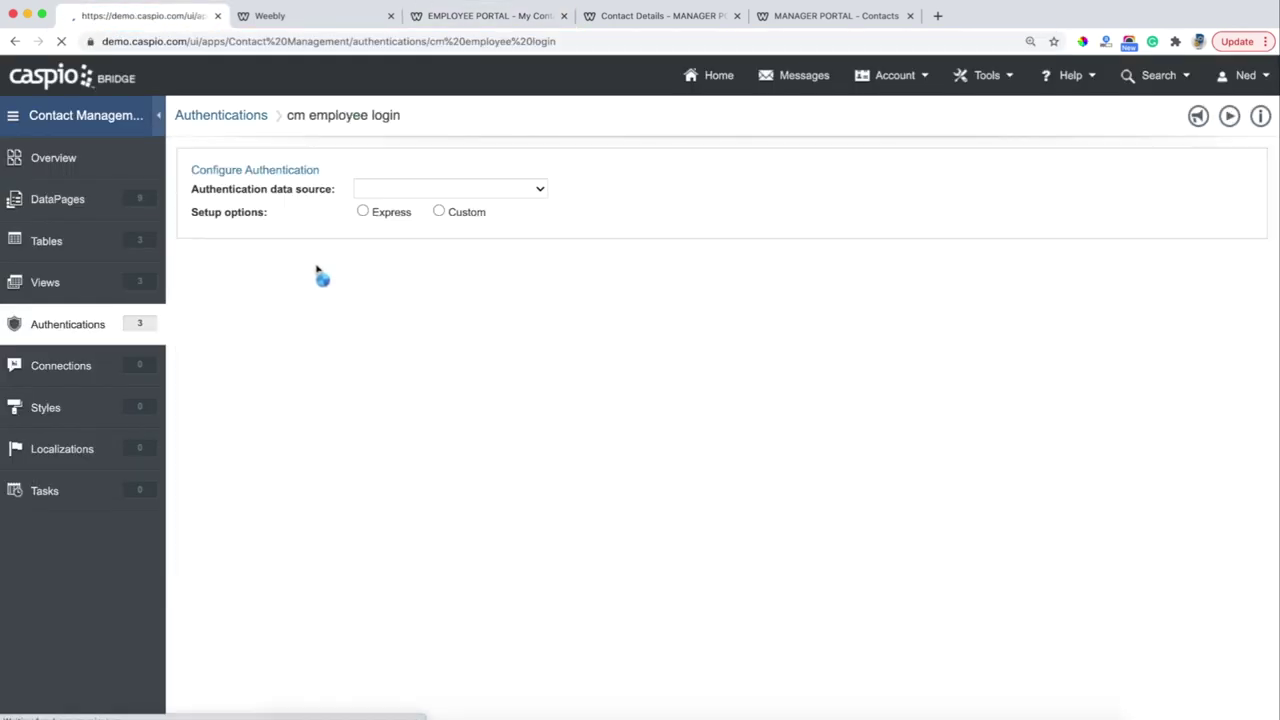
pyautogui.click(810, 393)
pyautogui.scroll(-5, 921, 440)
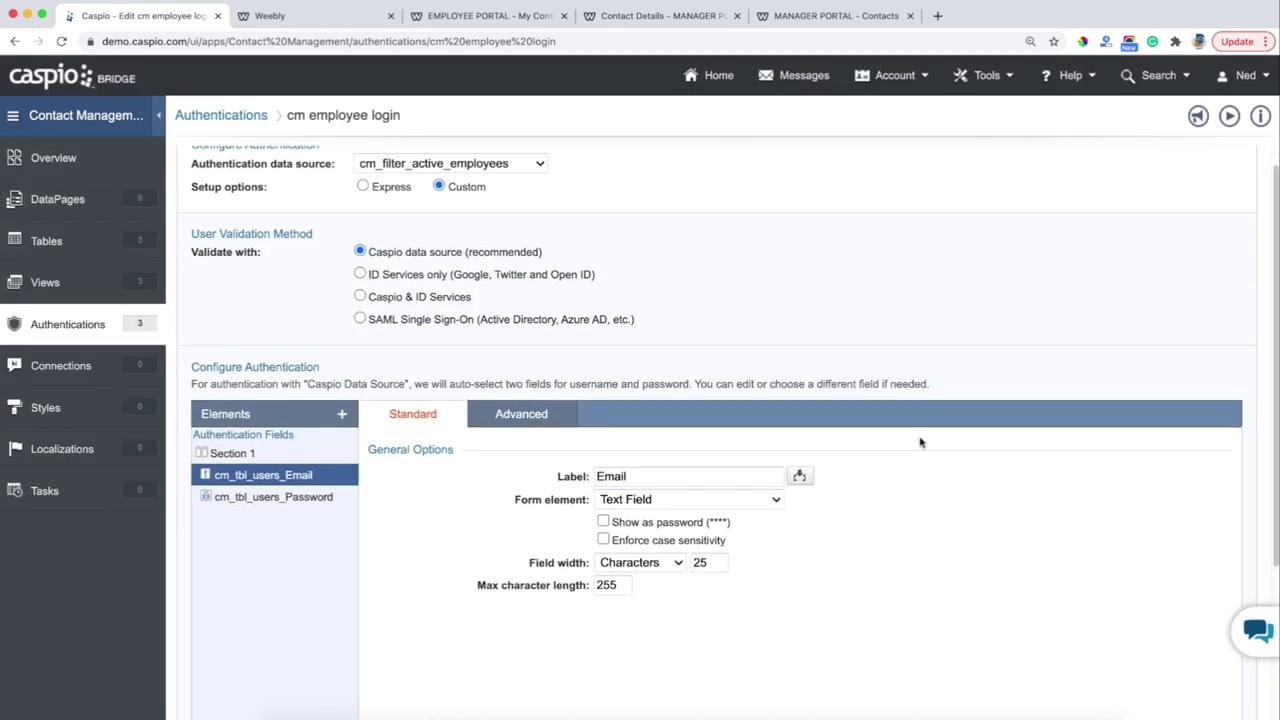
pyautogui.click(289, 658)
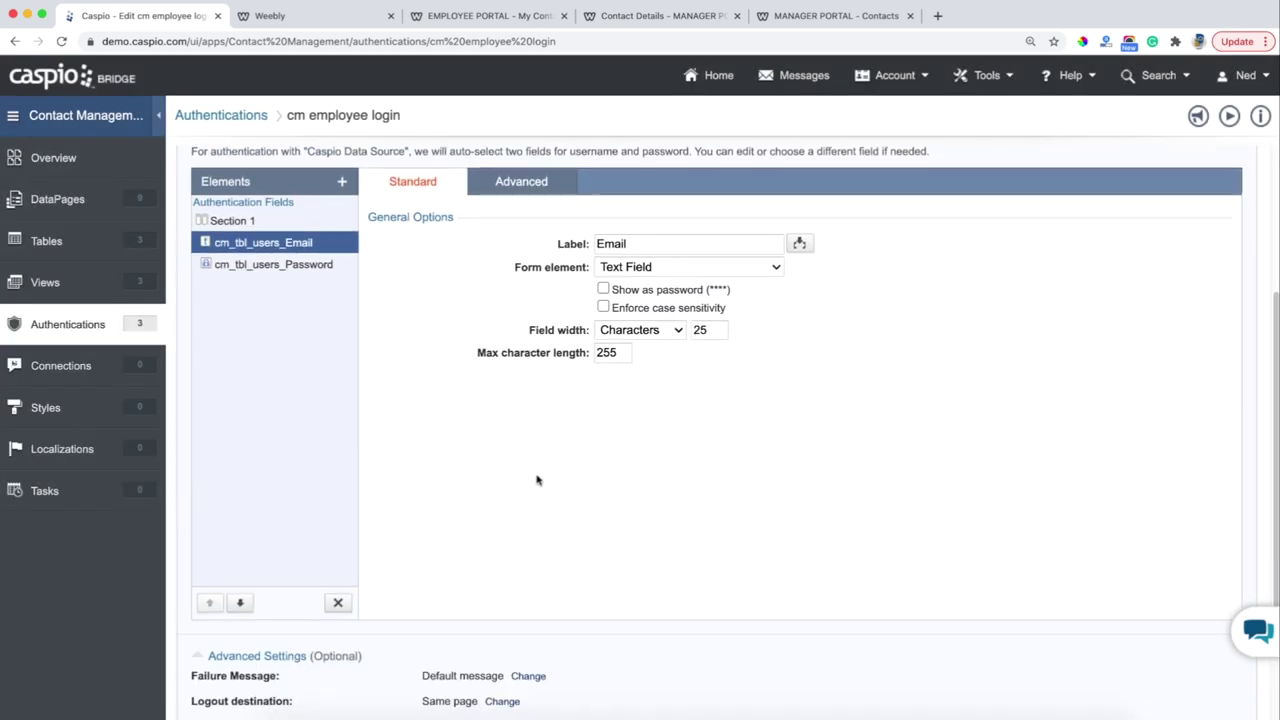
pyautogui.scroll(-3, 551, 476)
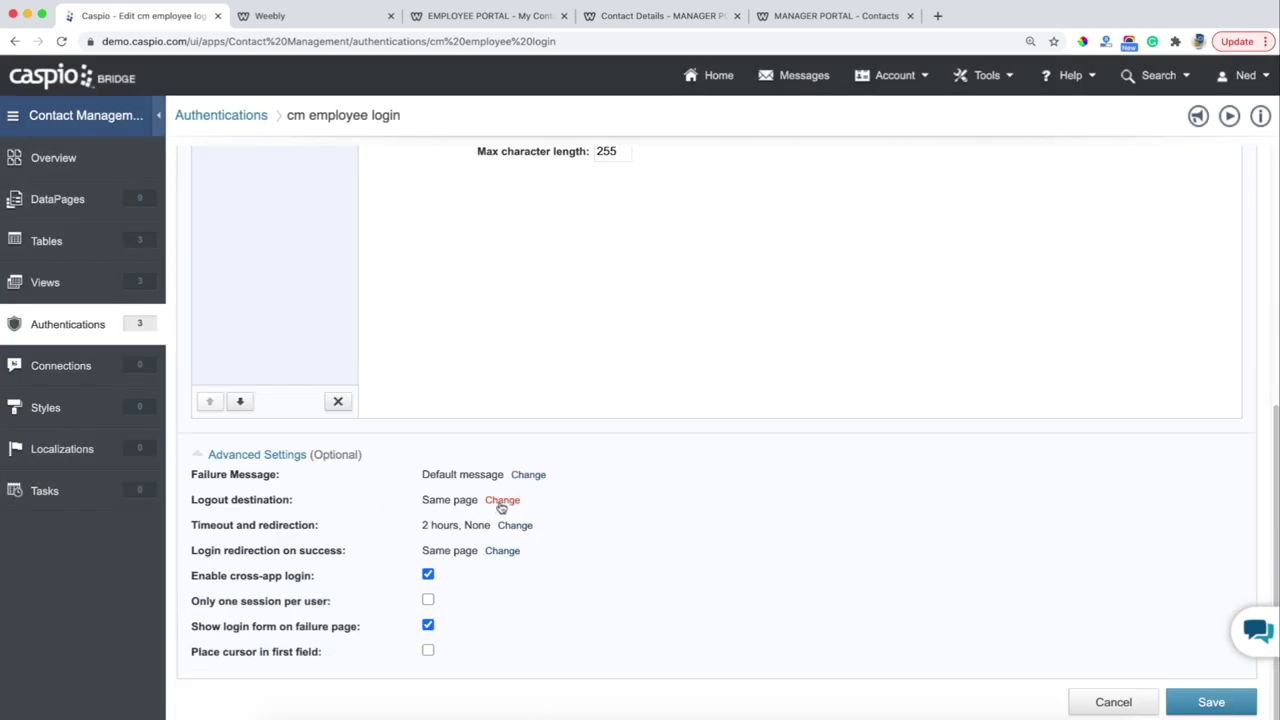
pyautogui.click(501, 502)
pyautogui.click(503, 502)
pyautogui.click(498, 516)
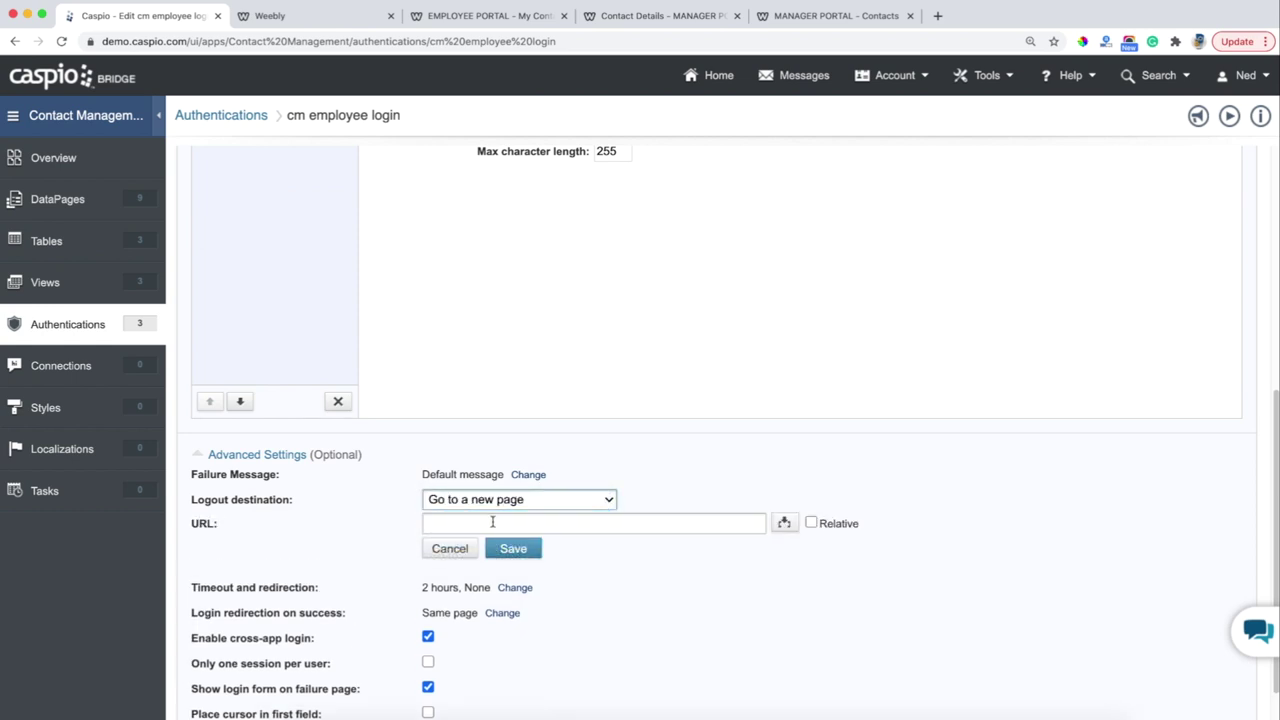
pyautogui.press('super+v')
pyautogui.click(511, 554)
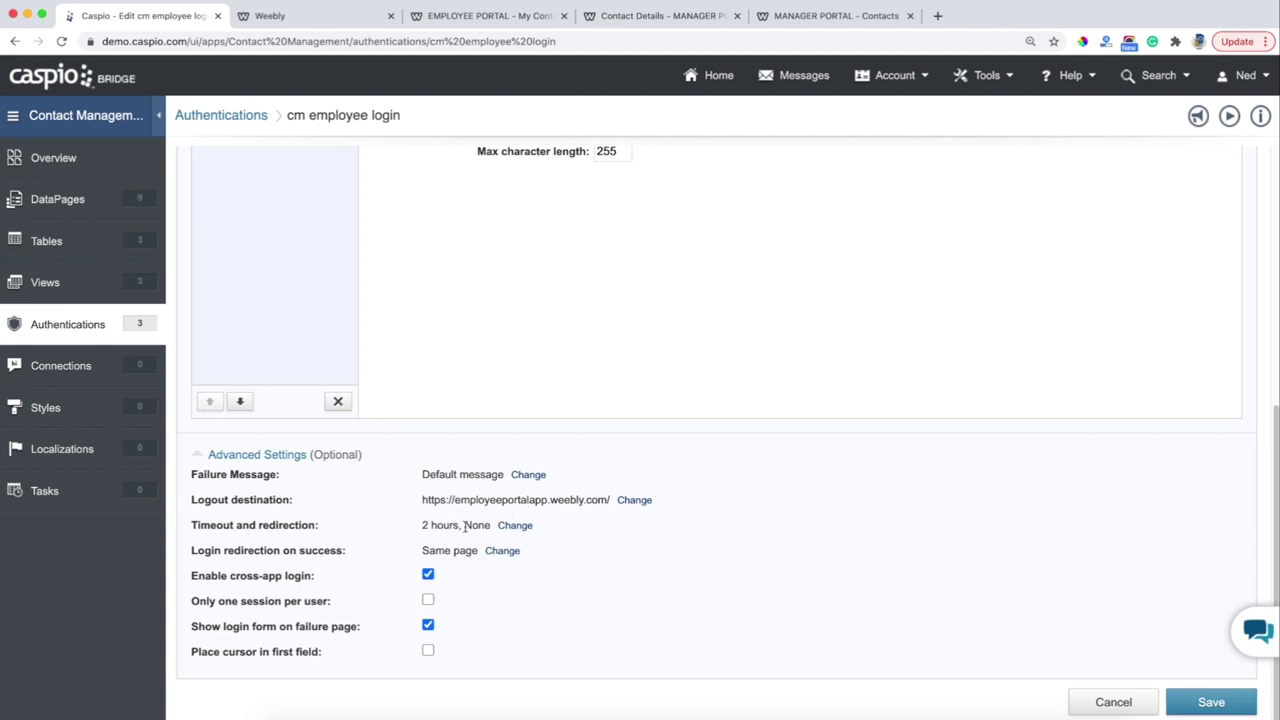
pyautogui.click(506, 527)
pyautogui.click(500, 530)
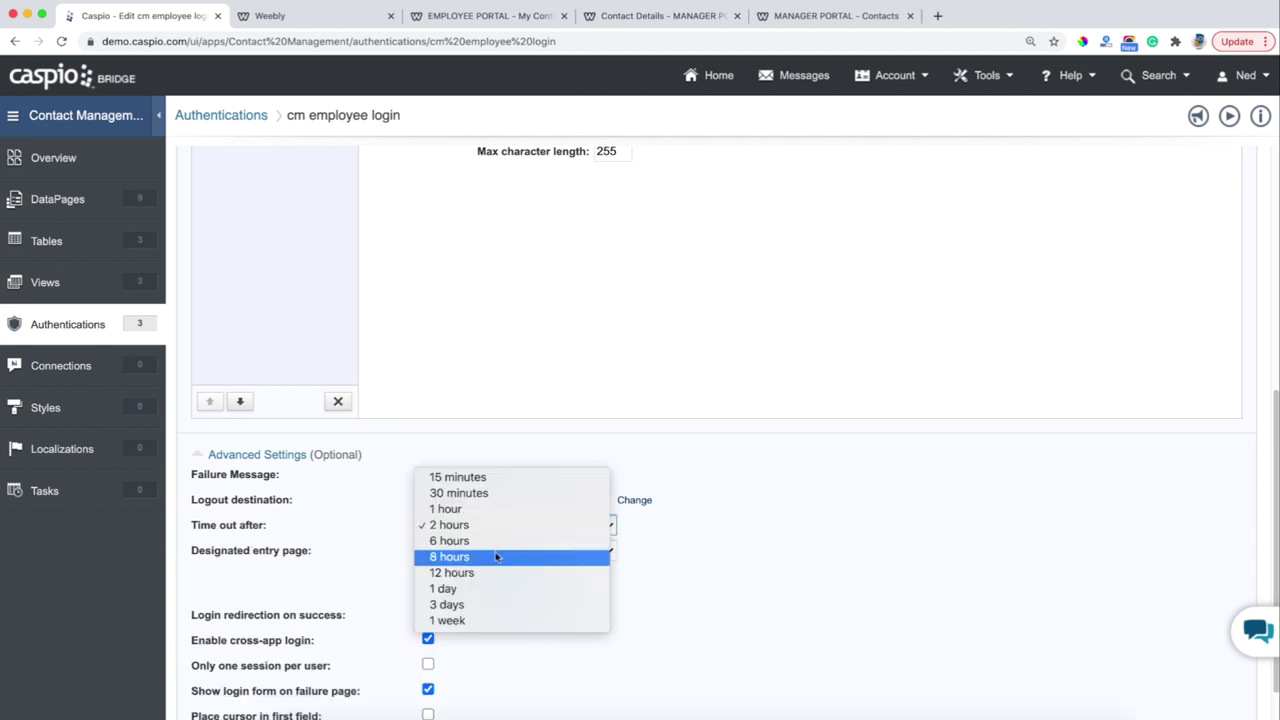
pyautogui.click(494, 557)
pyautogui.click(494, 551)
pyautogui.click(491, 567)
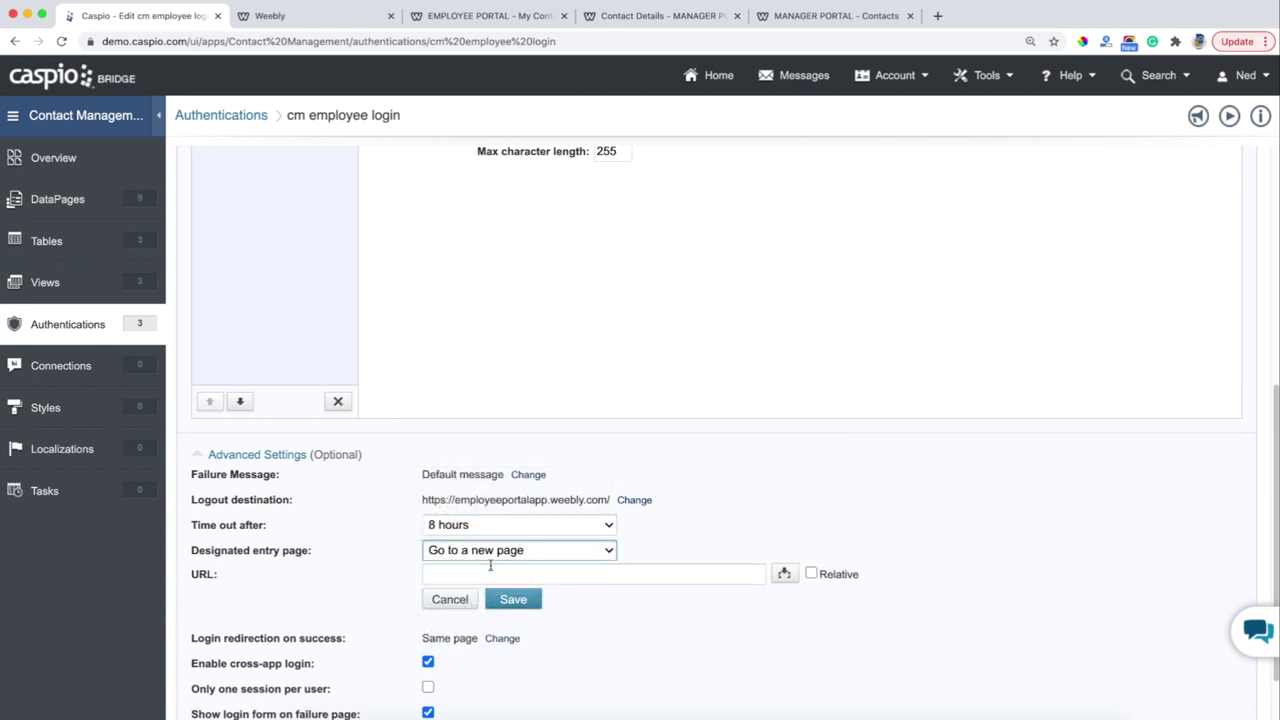
pyautogui.click(491, 567)
pyautogui.hotkey('ctrl', 'v')
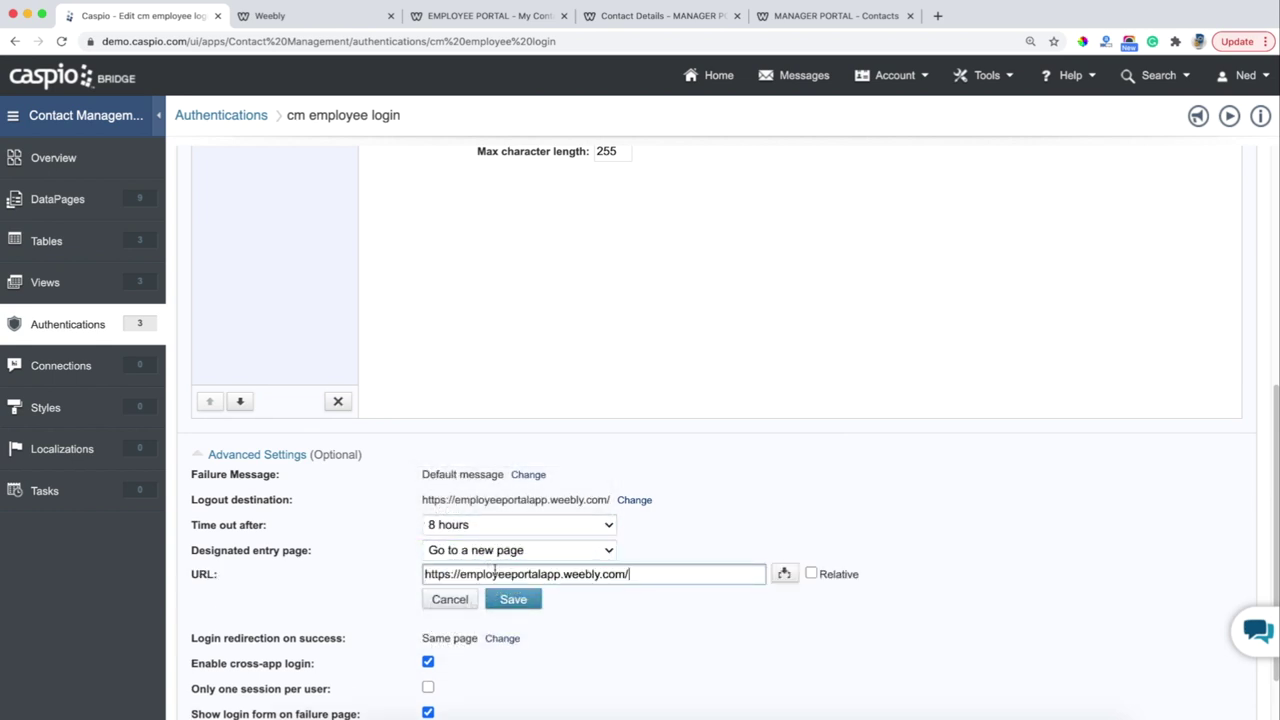
pyautogui.click(512, 599)
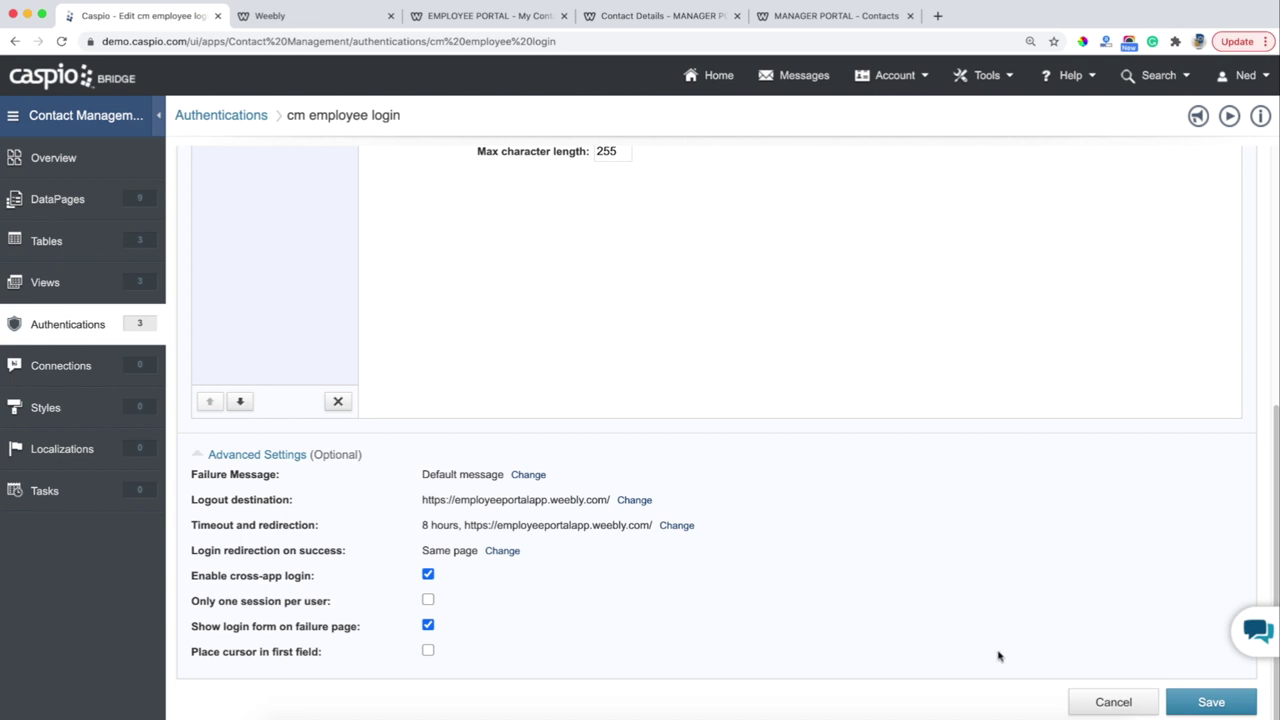
pyautogui.click(1185, 703)
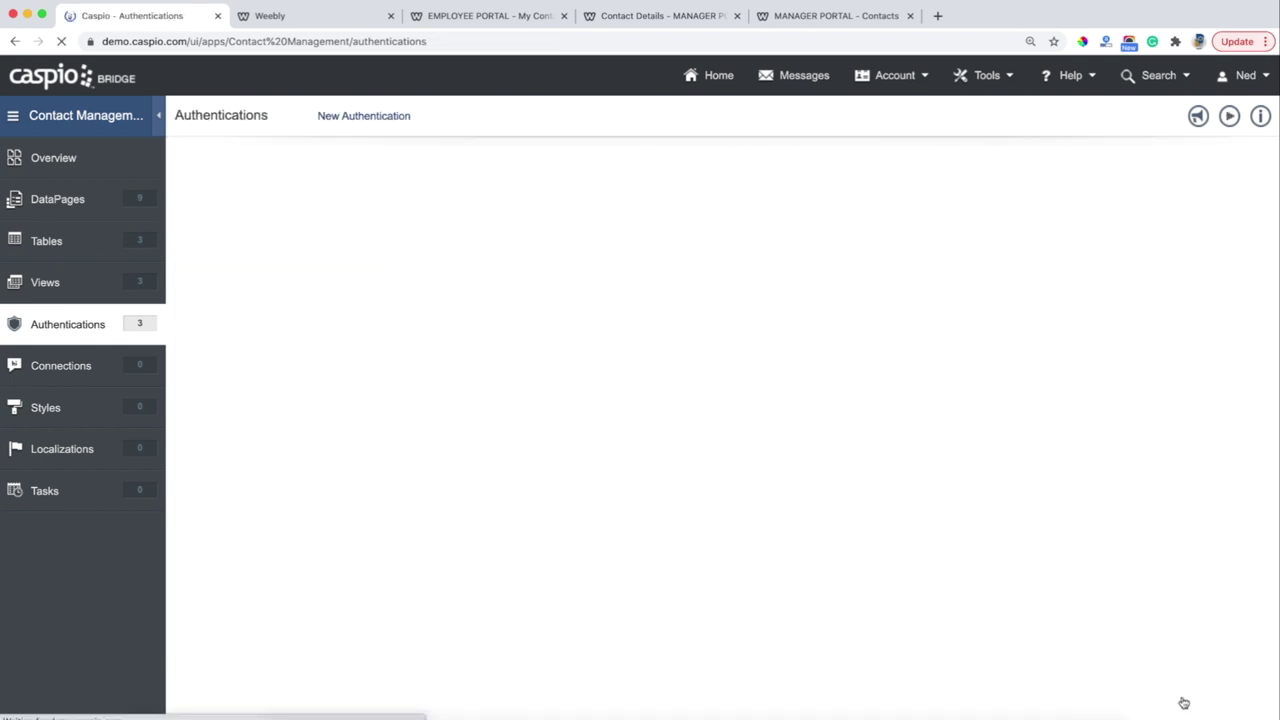